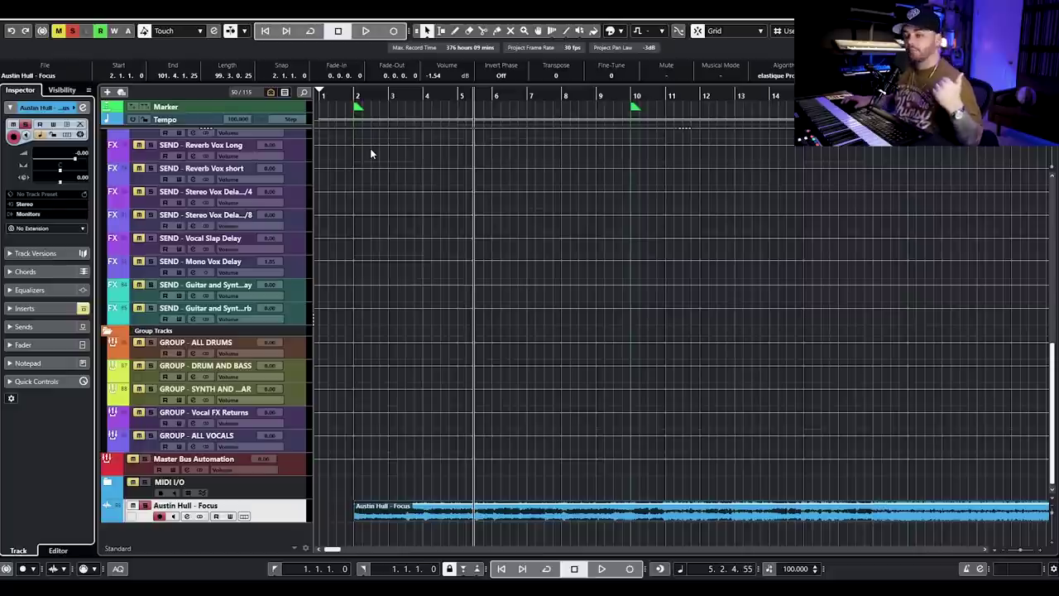
Step: Play the soloed reference song at the end of the track list from bar 2, and stop playback
key(g)
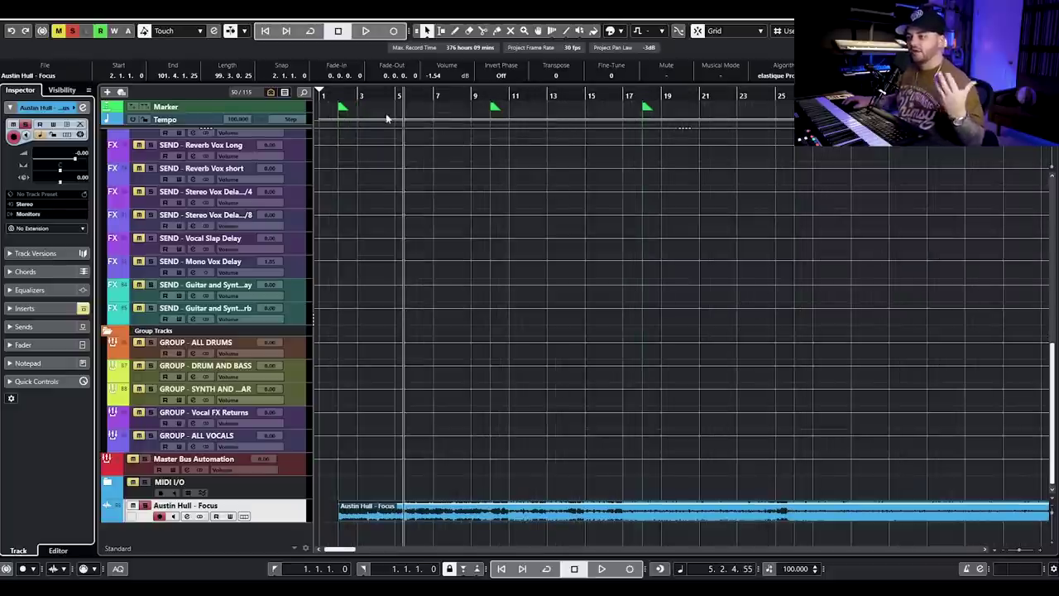
click(341, 112)
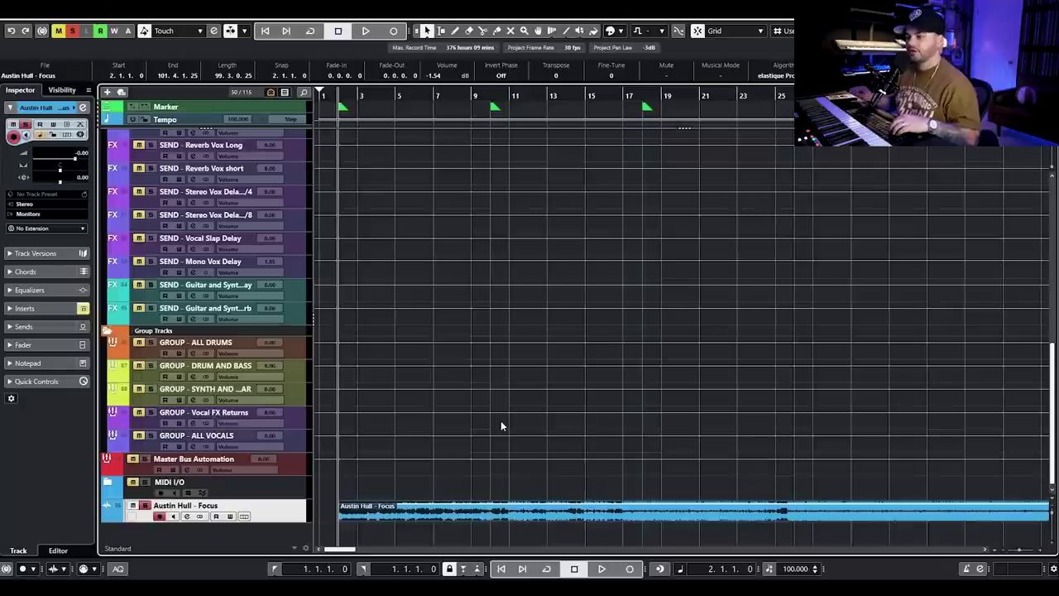
key(space)
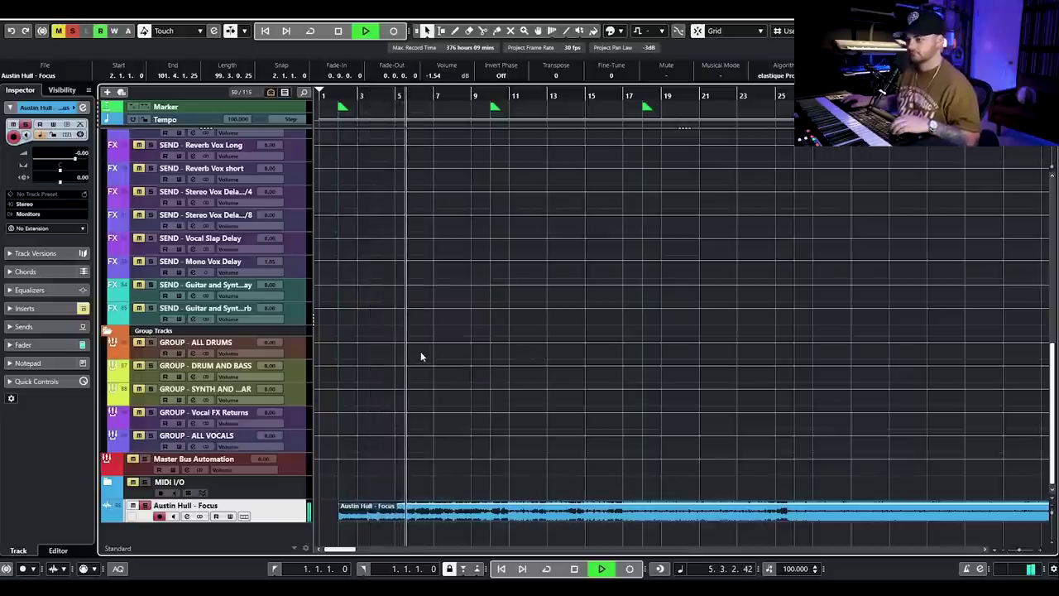
key(space)
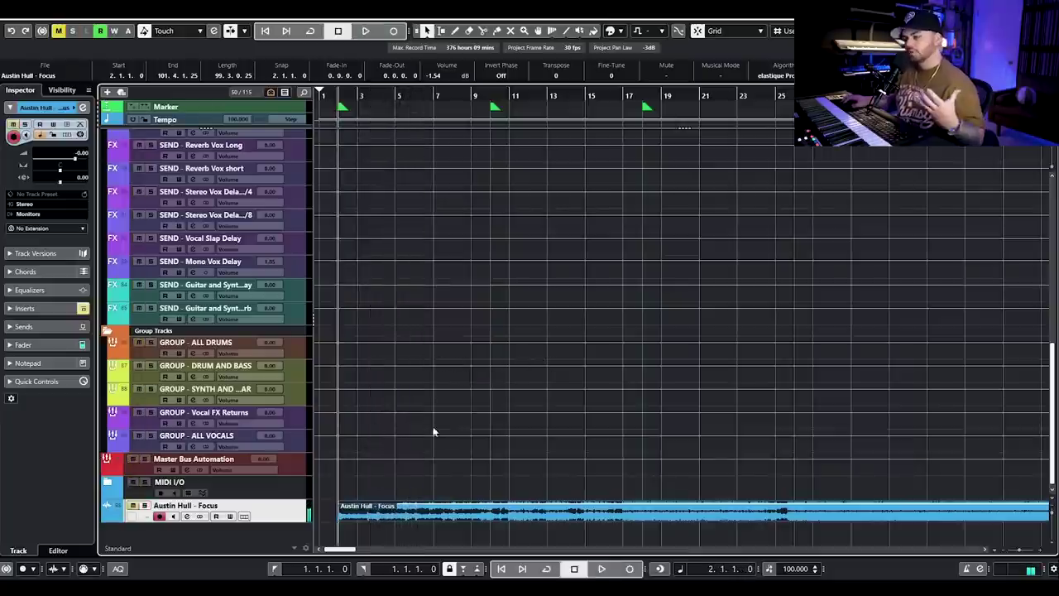
Step: Open the Main Piano track's Keyscape instrument, review its EQ and main sound settings, and close it
scroll(426, 414, up, 10)
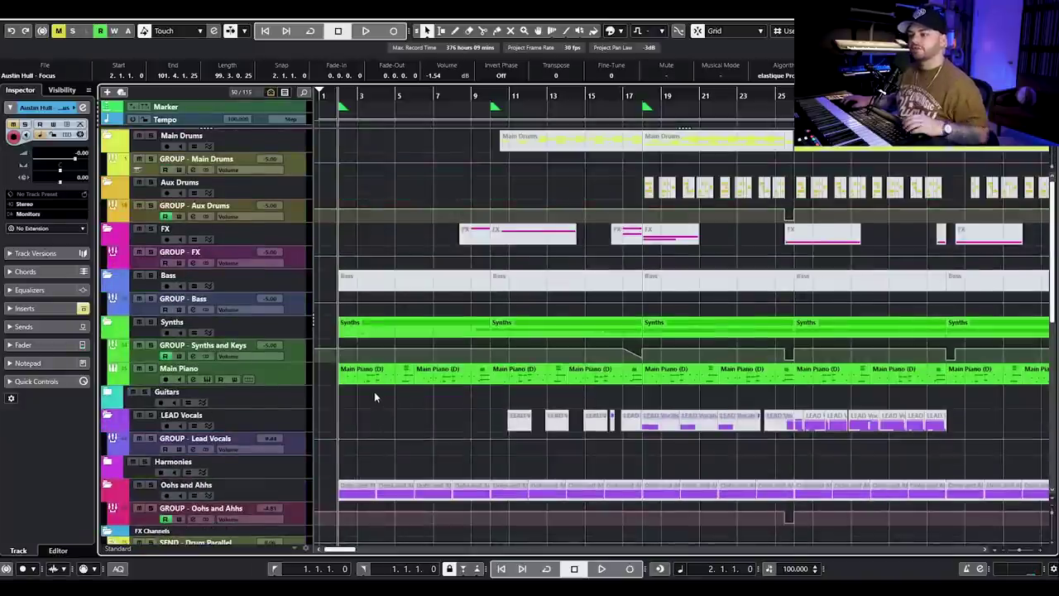
scroll(373, 386, up, 2)
scroll(374, 388, up, 1)
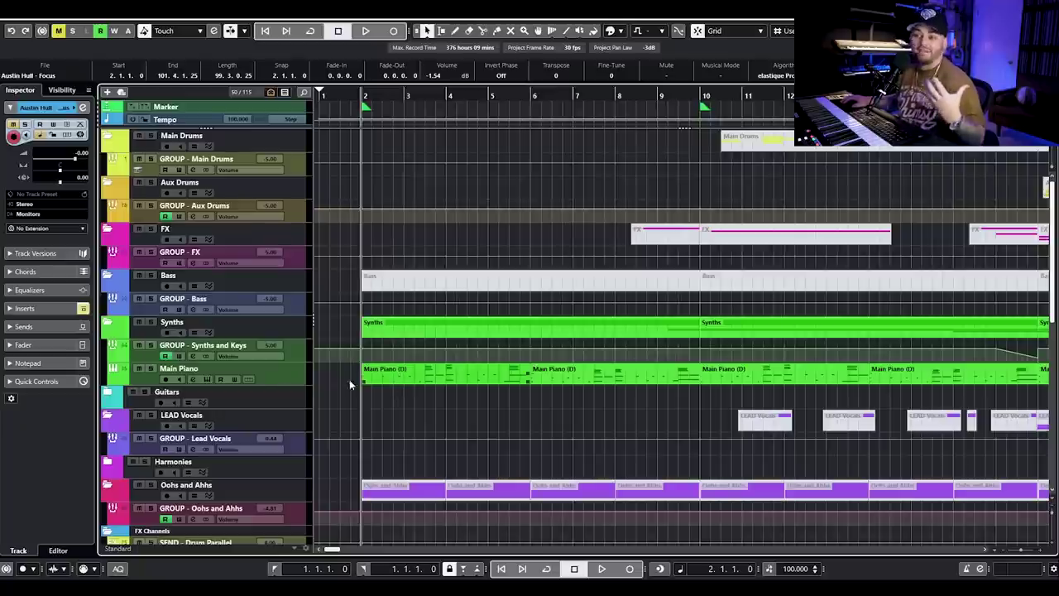
click(207, 380)
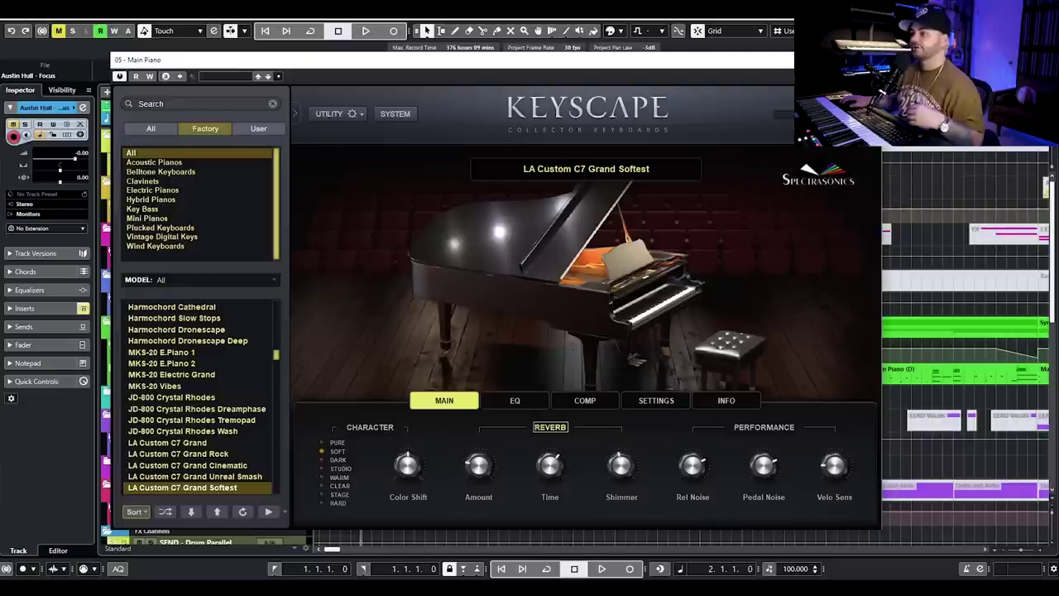
click(516, 401)
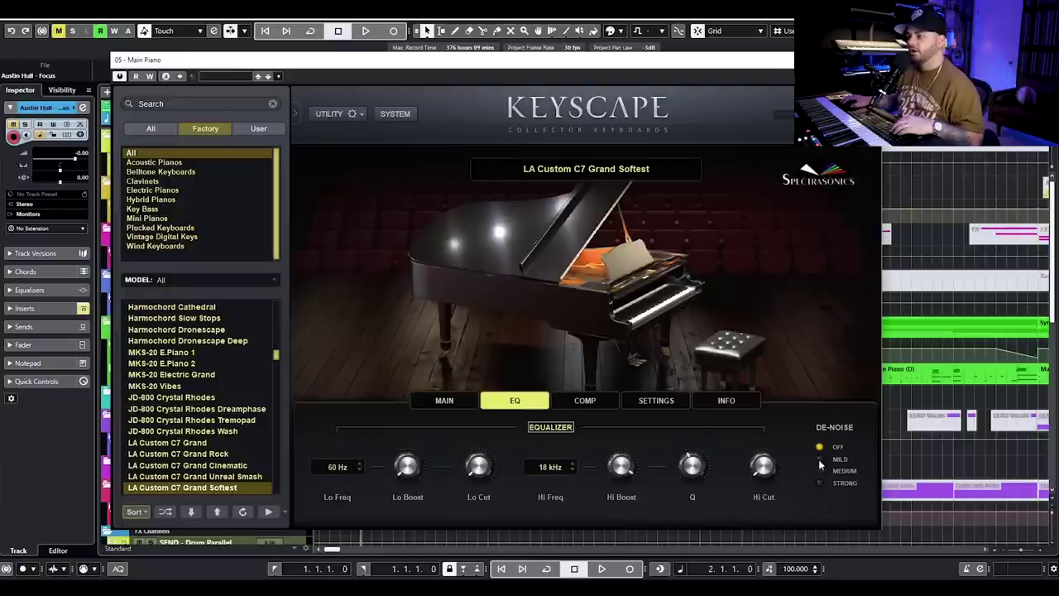
click(462, 401)
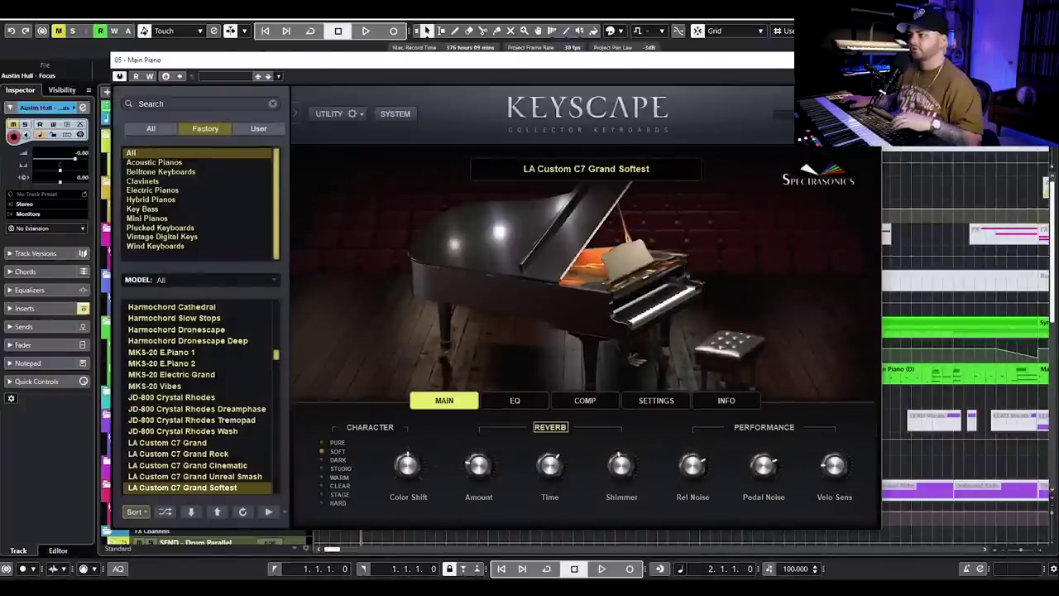
key(ctrl+w)
Step: Open the first Main Piano part in the Key Editor, select all its notes, and solo the editor
double_click(418, 380)
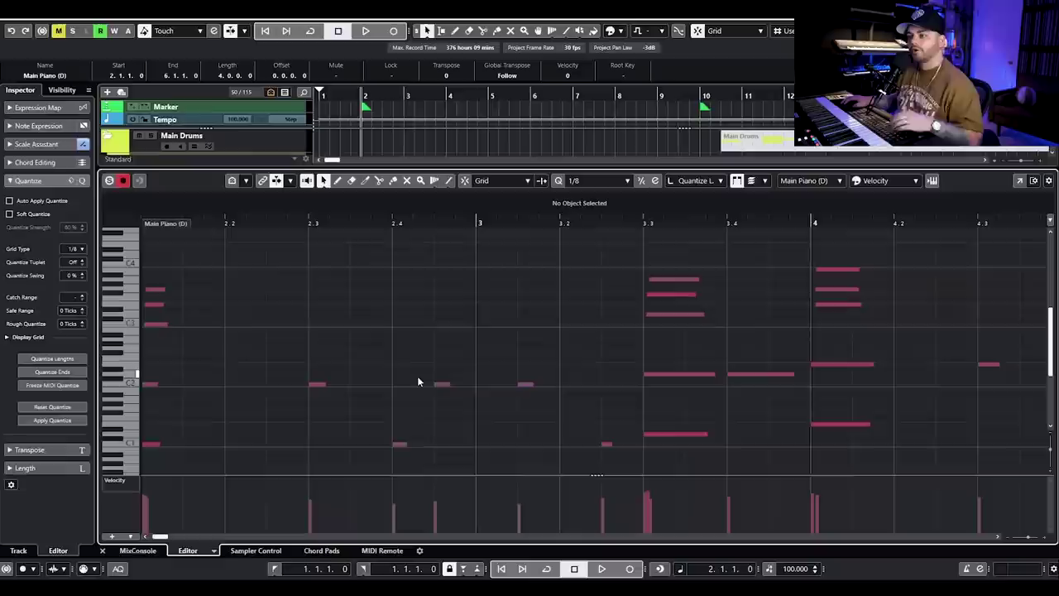
scroll(553, 320, down, 5)
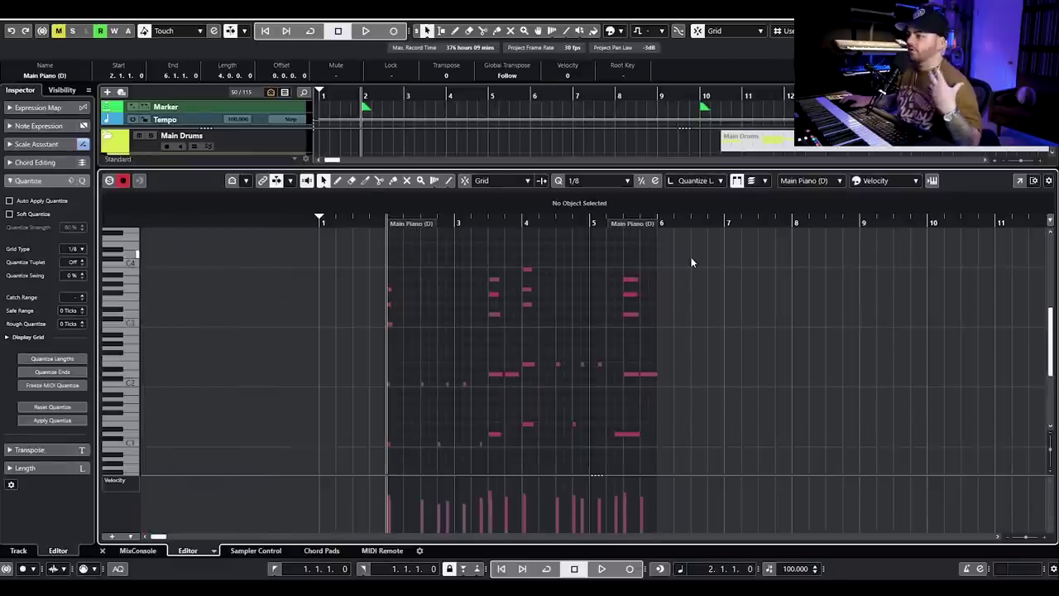
drag(691, 263, 348, 454)
key(h)
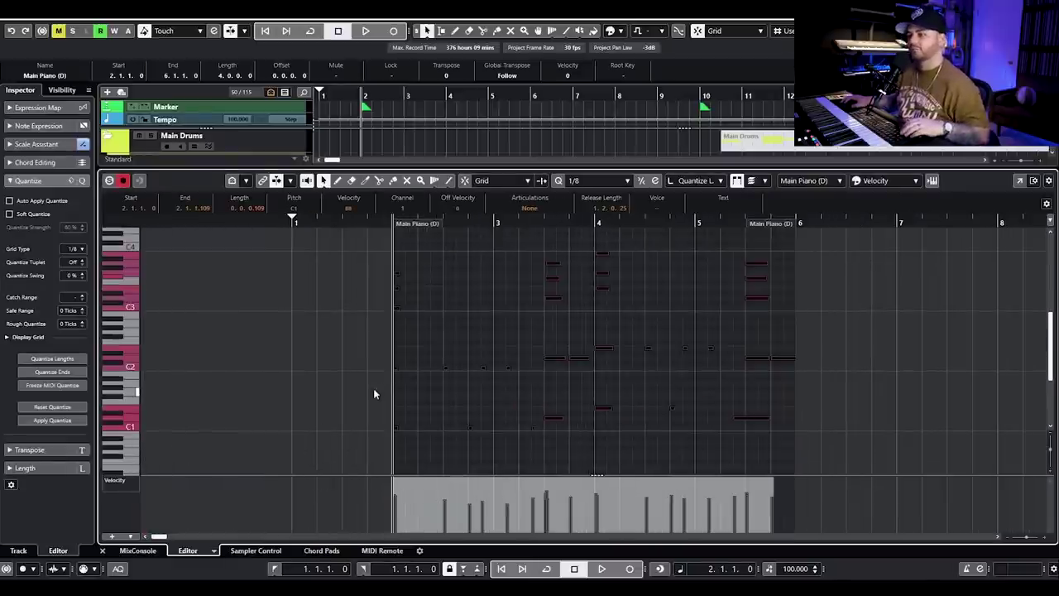
click(108, 180)
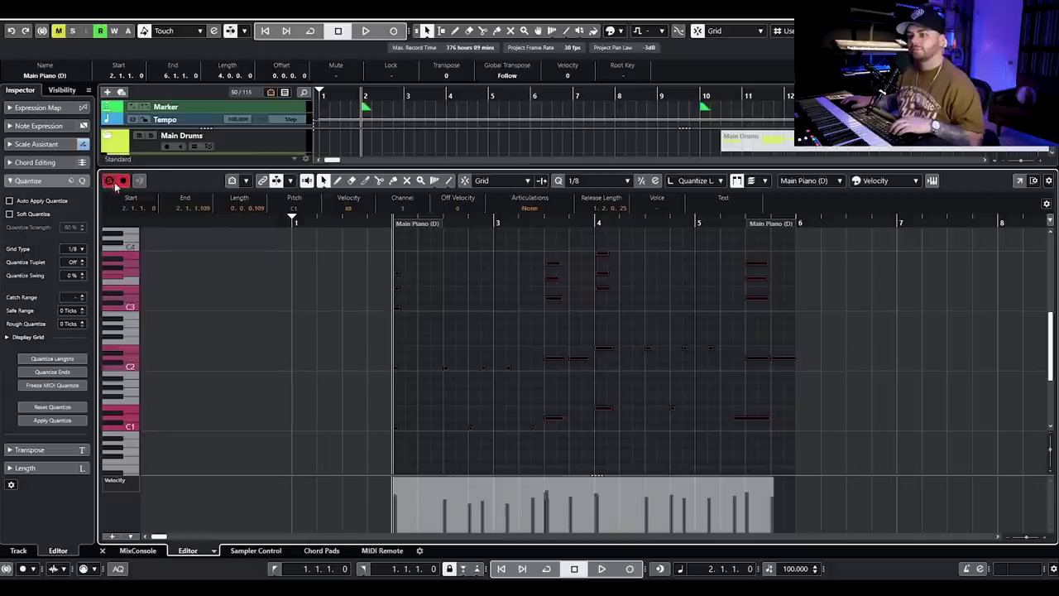
key(g)
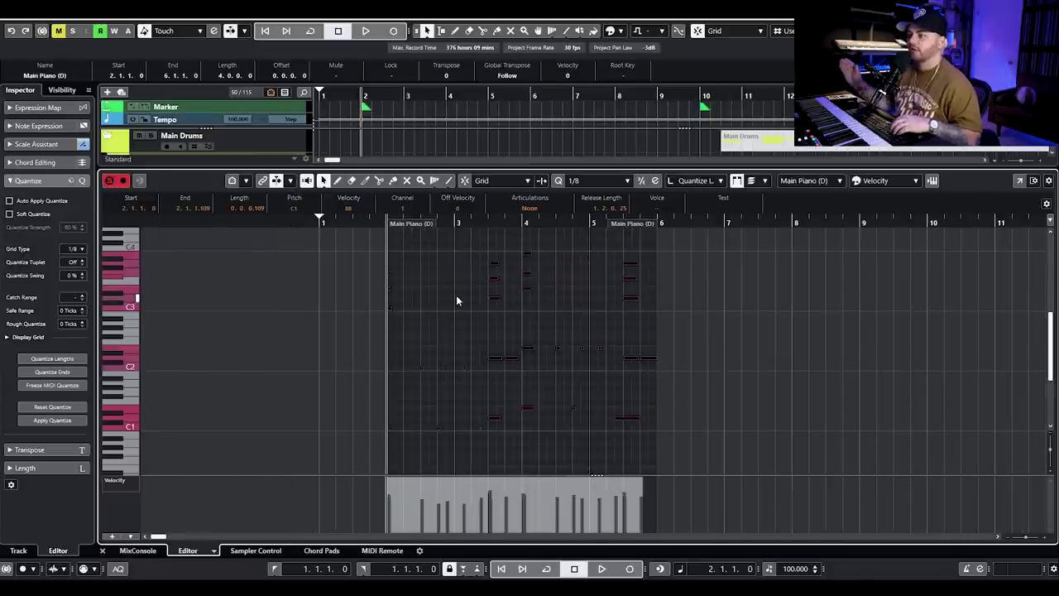
Step: Play the soloed piano part from bar 2 with its notes deselected, and stop playback
key(space)
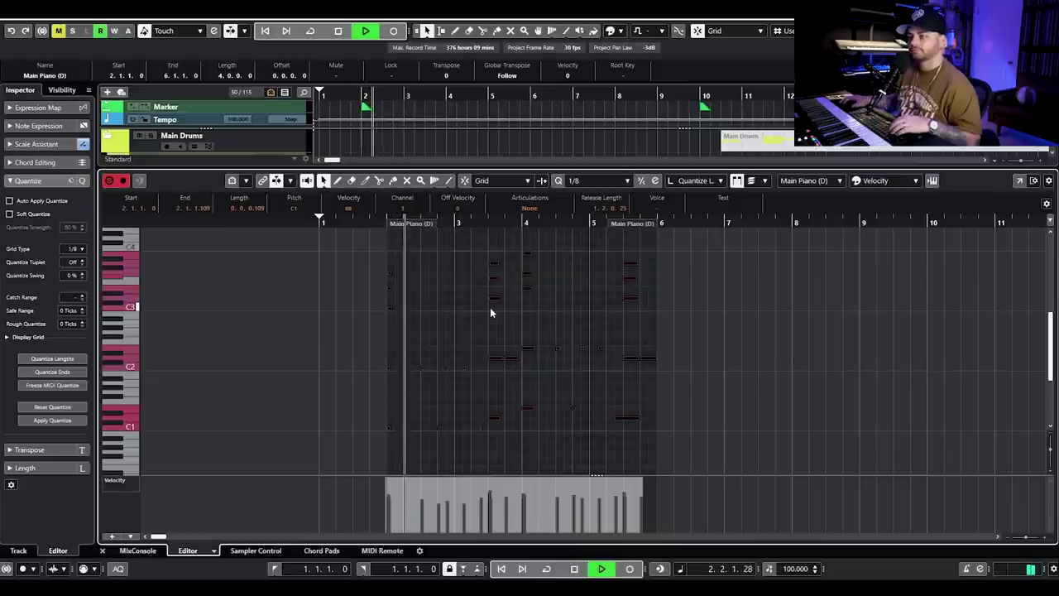
click(560, 313)
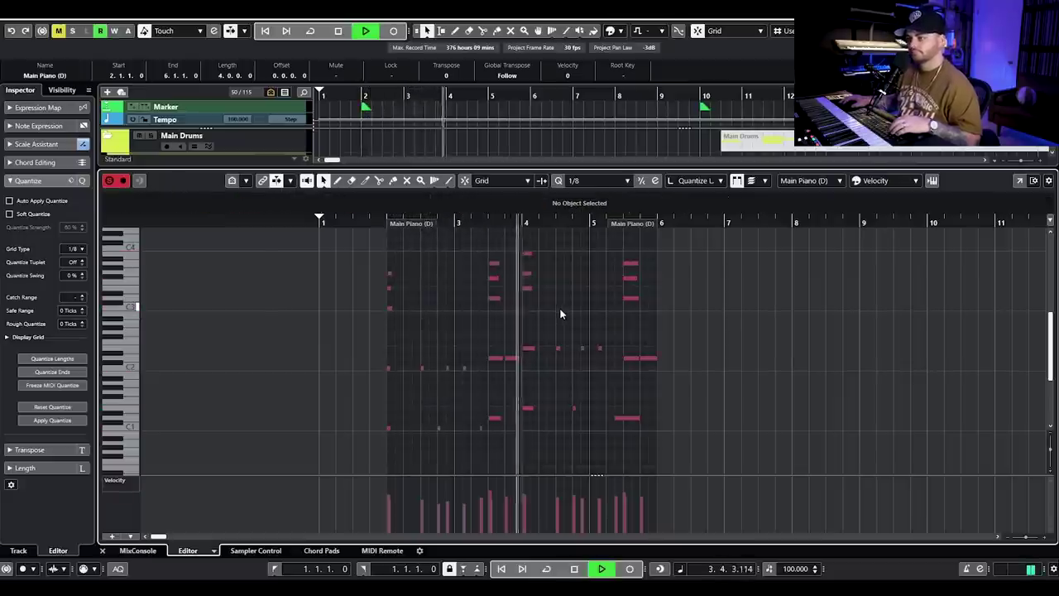
key(h)
key(h)
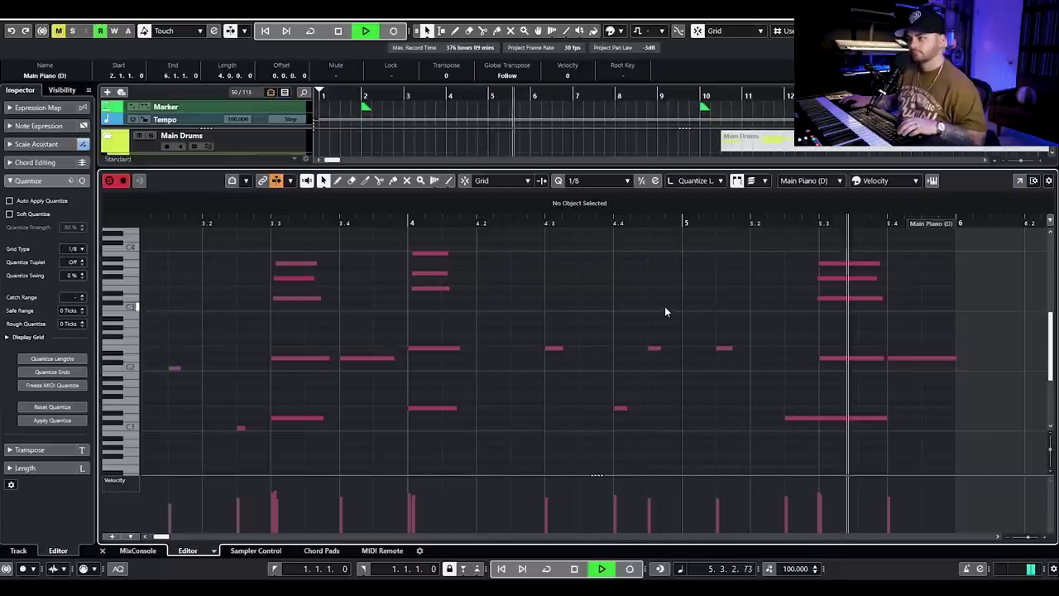
key(g)
key(space)
Step: Select the three upper notes of the bar 4 chord to examine their timing, and close the Key Editor
key(g)
drag(548, 319, 526, 258)
key(h)
key(h)
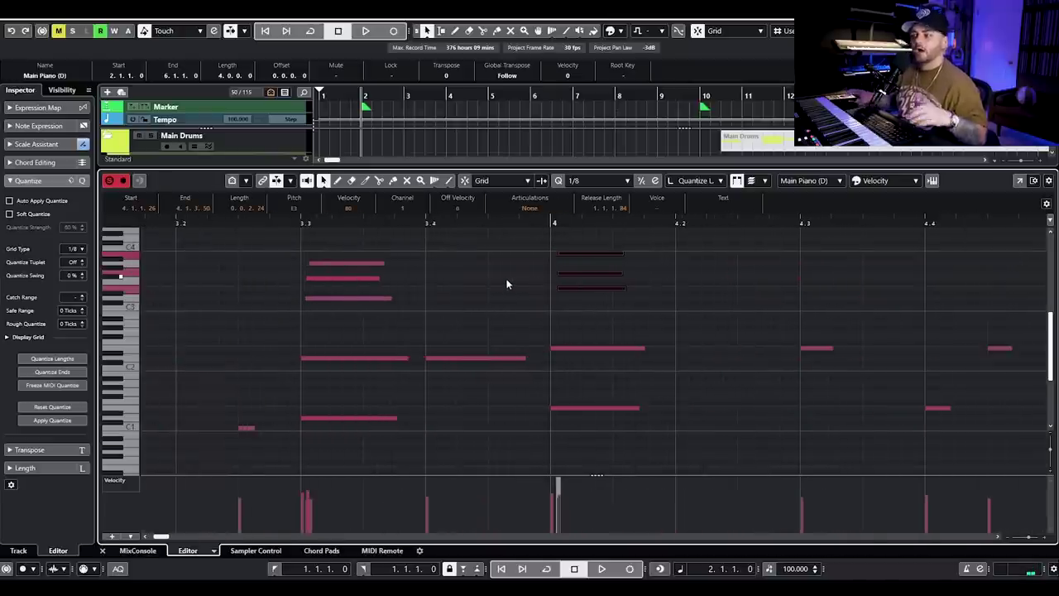
key(g)
key(g)
key(g)
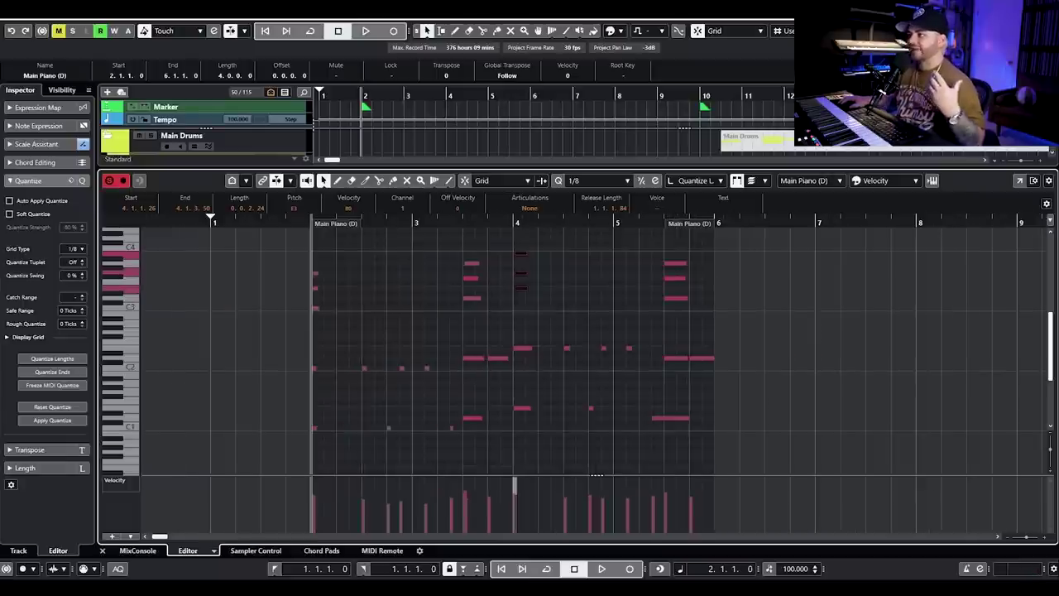
key(ctrl+alt+e)
click(432, 414)
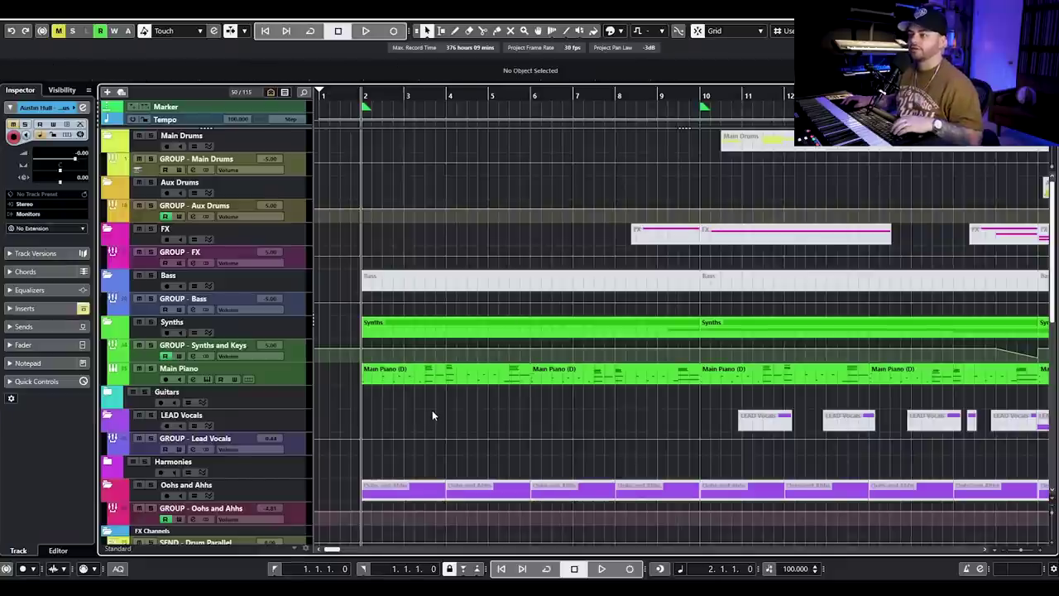
Step: Open the Main Piano channel settings and reactivate the bypassed equalizer and insert effects
click(192, 381)
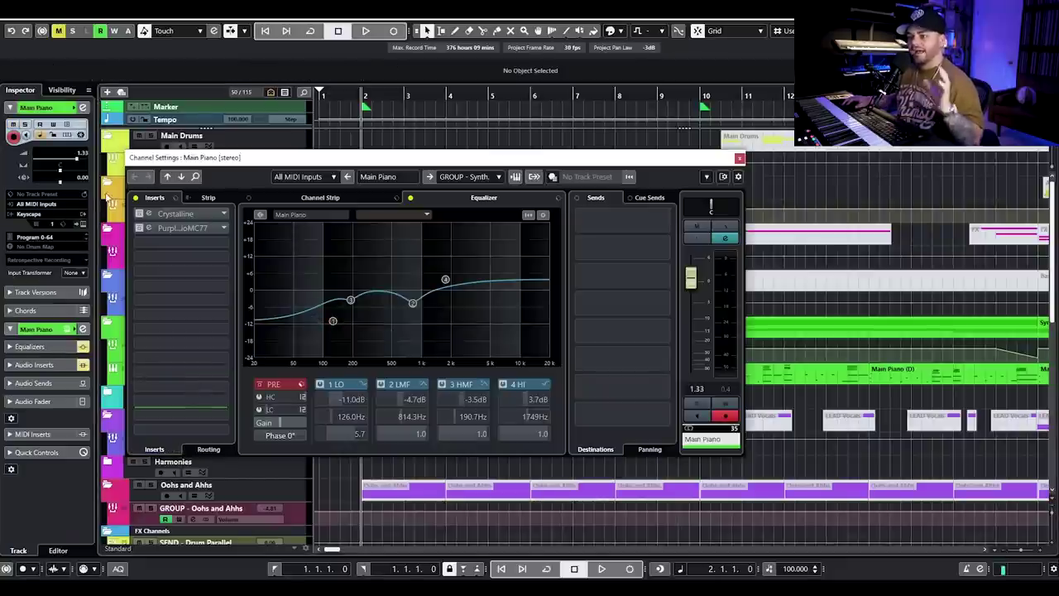
click(411, 199)
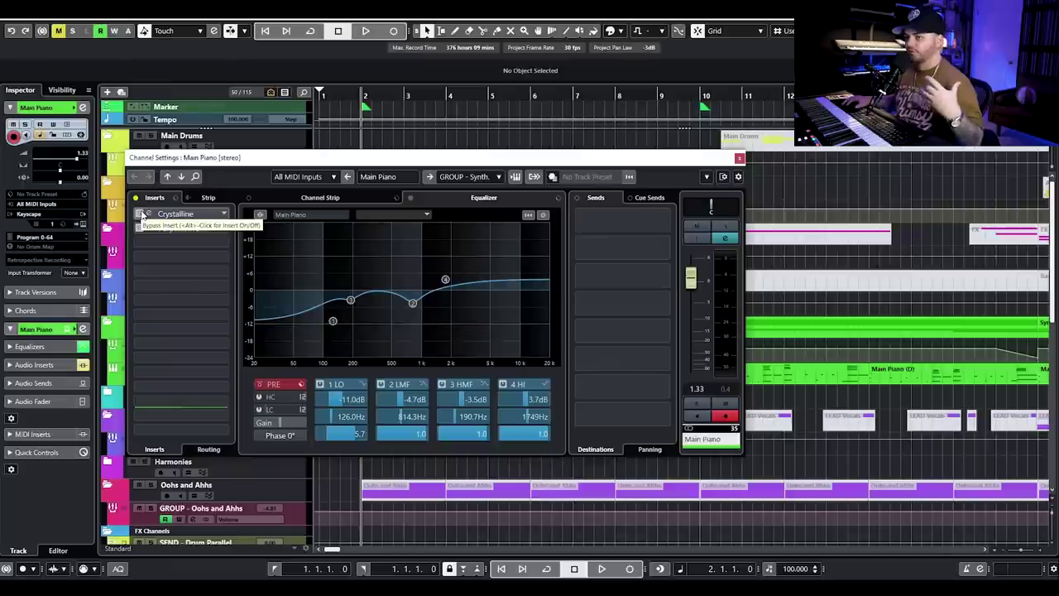
click(142, 216)
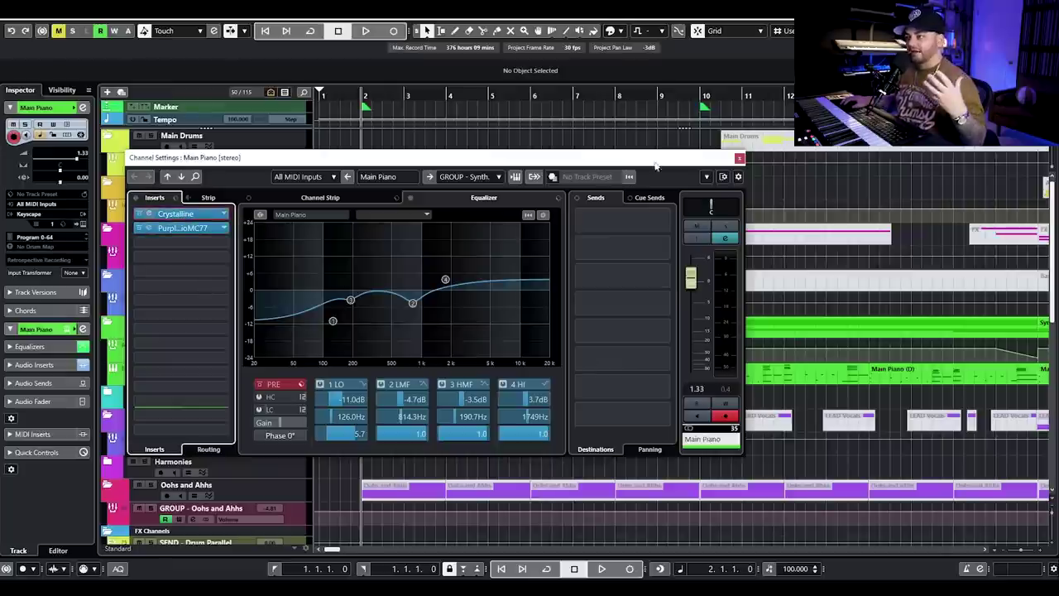
Step: Review the Crystalline reverb and Purple Audio MC 77 compressor settings on Main Piano, and close the plug-in and channel windows
drag(819, 91, 268, 183)
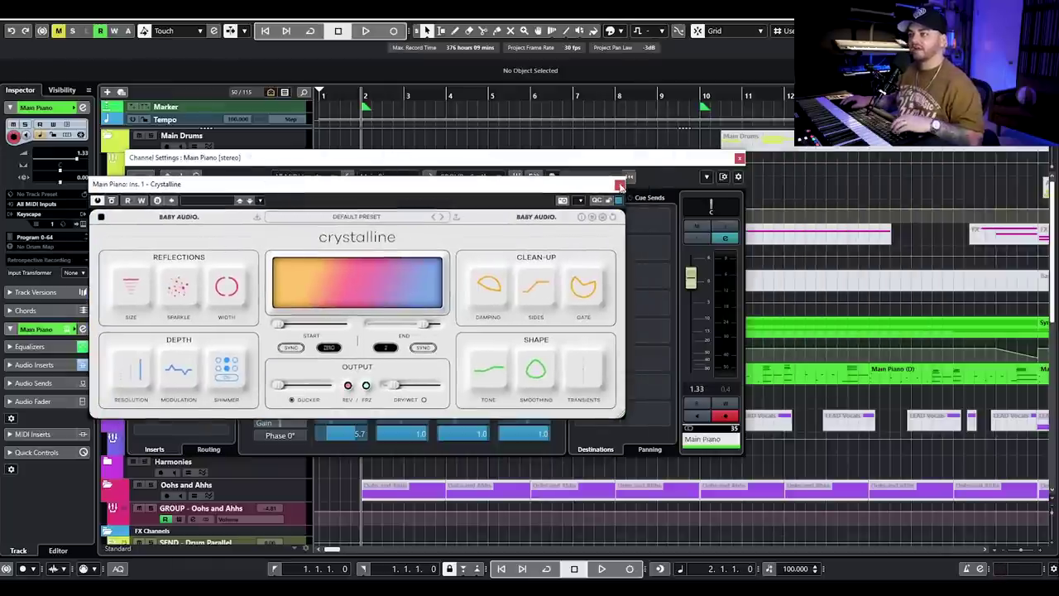
drag(603, 187, 628, 207)
click(645, 206)
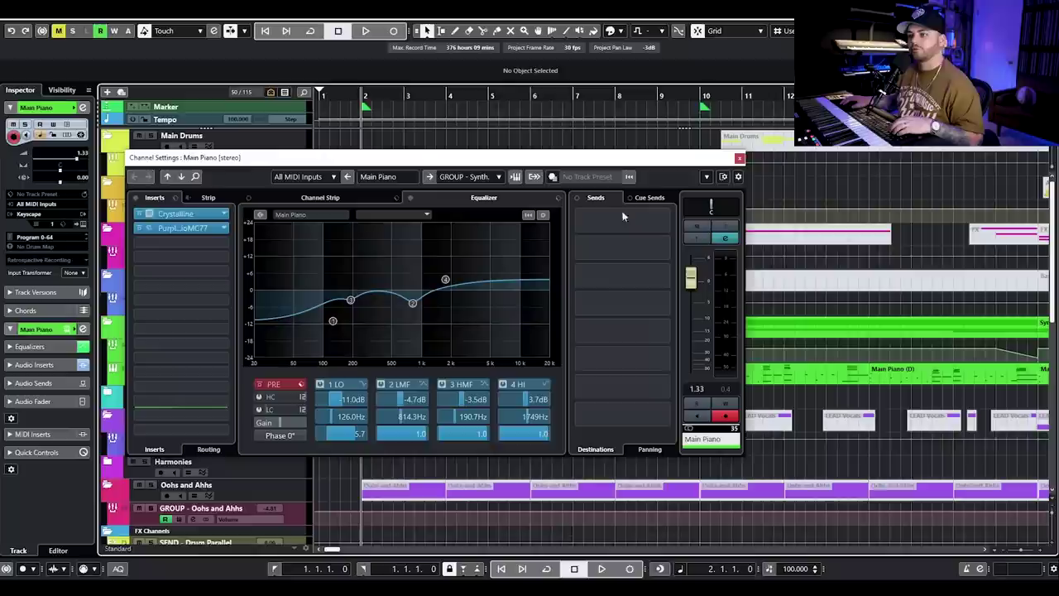
click(182, 227)
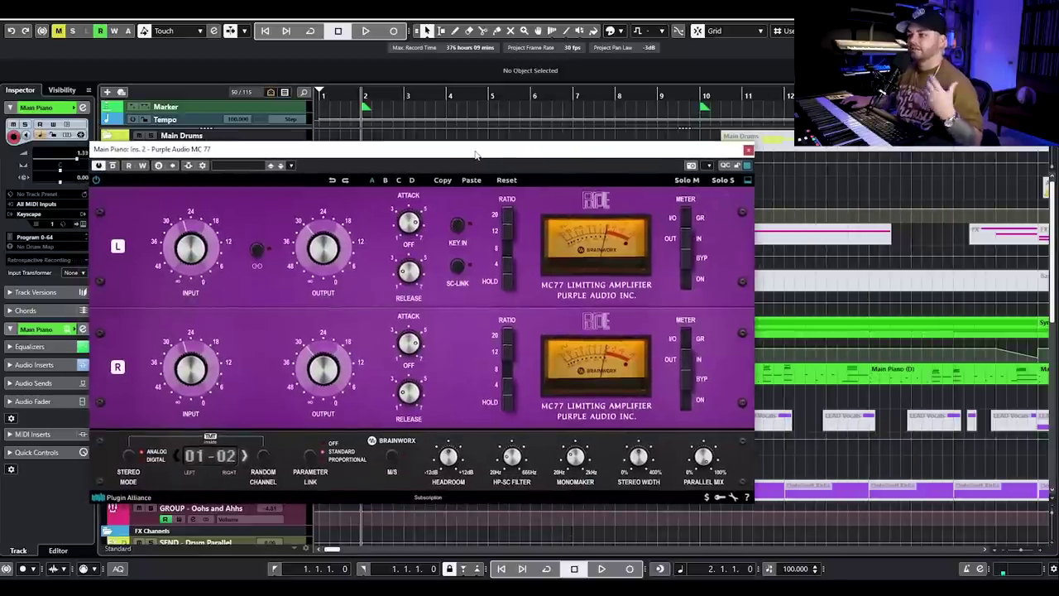
click(748, 151)
click(743, 158)
Step: Play the arrangement with the processed Main Piano from bar 2, and stop playback
key(g)
key(g)
key(g)
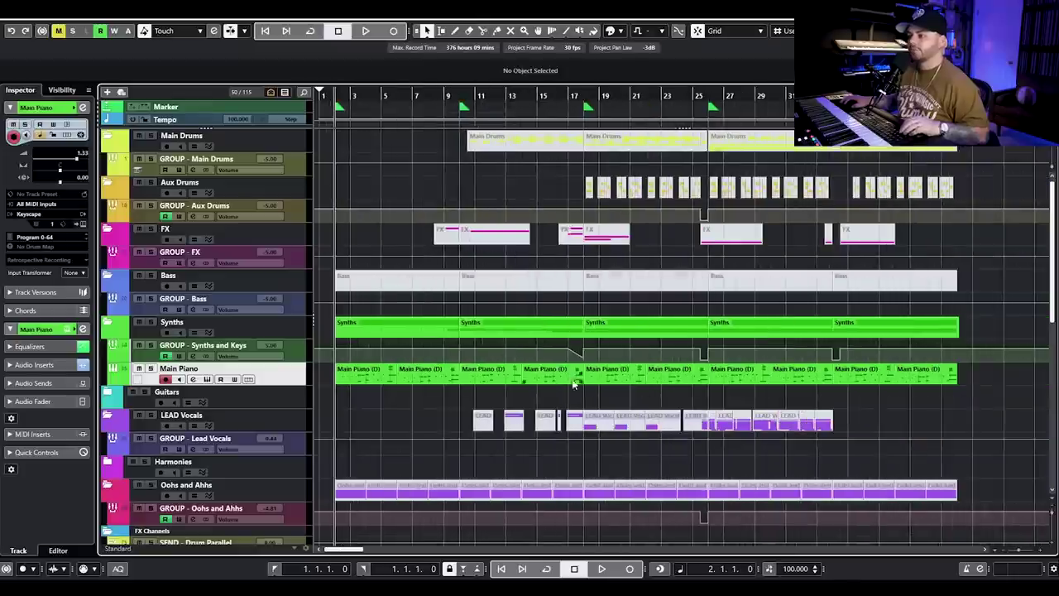
key(h)
key(h)
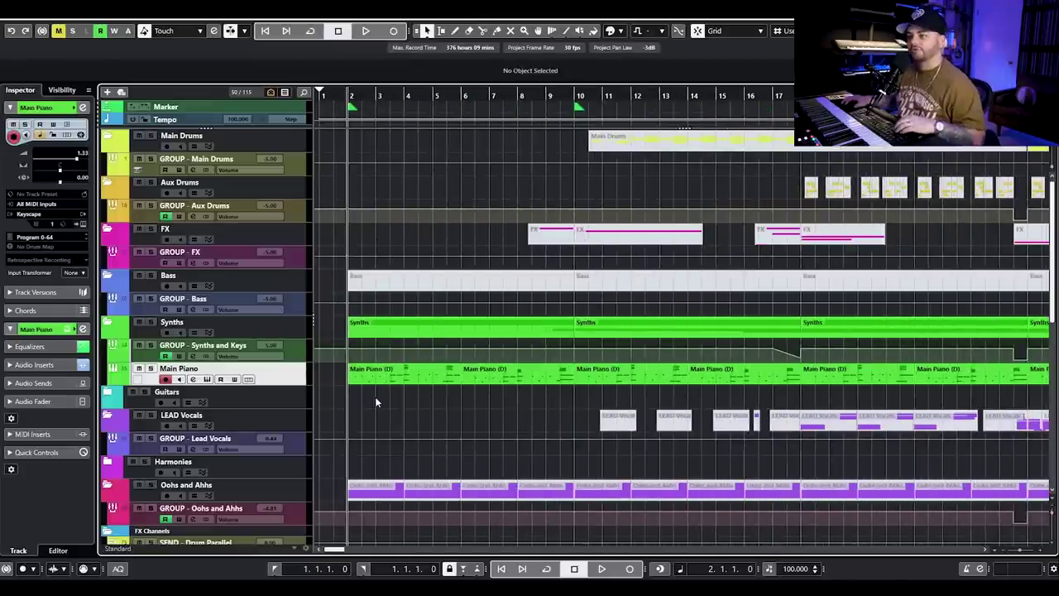
key(g)
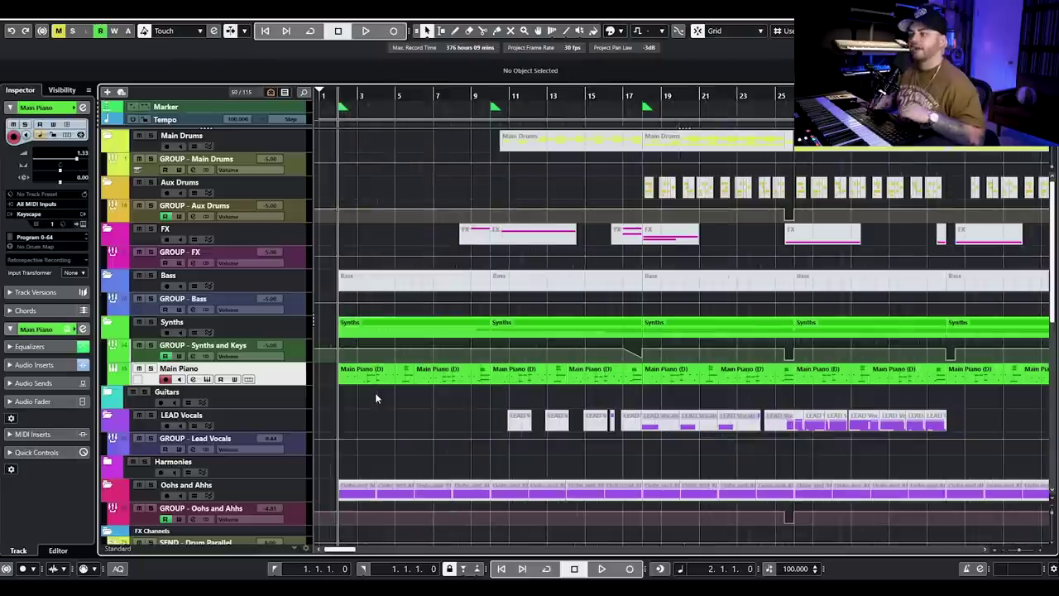
key(space)
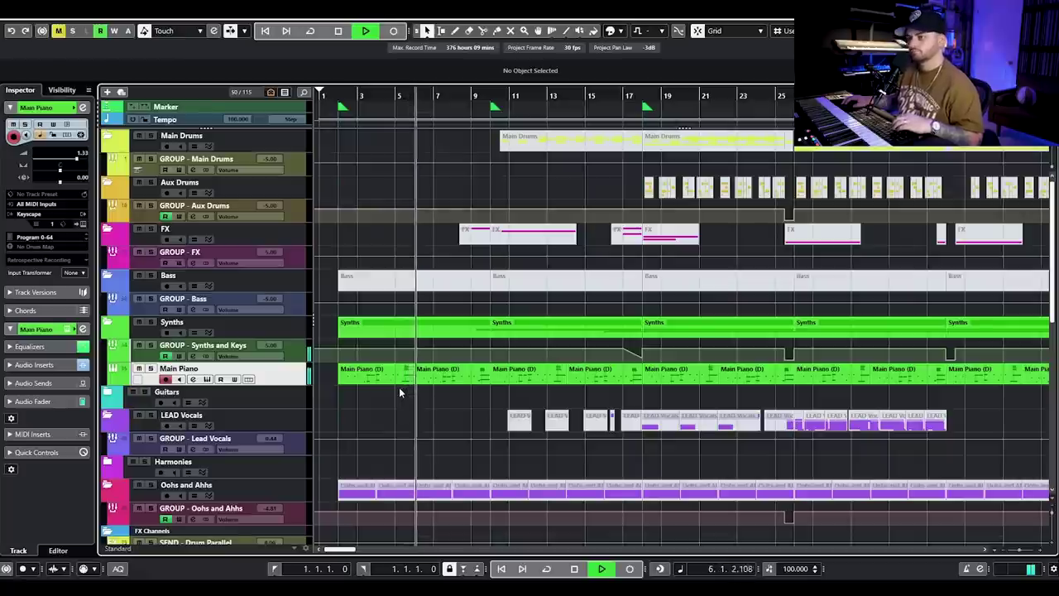
key(space)
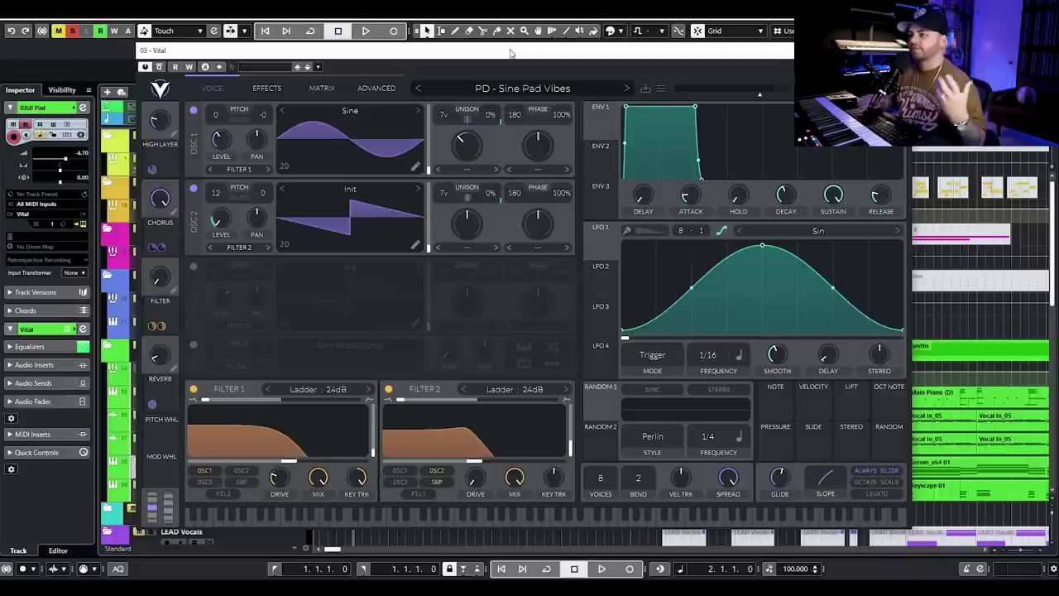
Step: Browse the Vital presets for the R&B Pad track and filter them to the Make Pop Music - Synergy folder
click(525, 88)
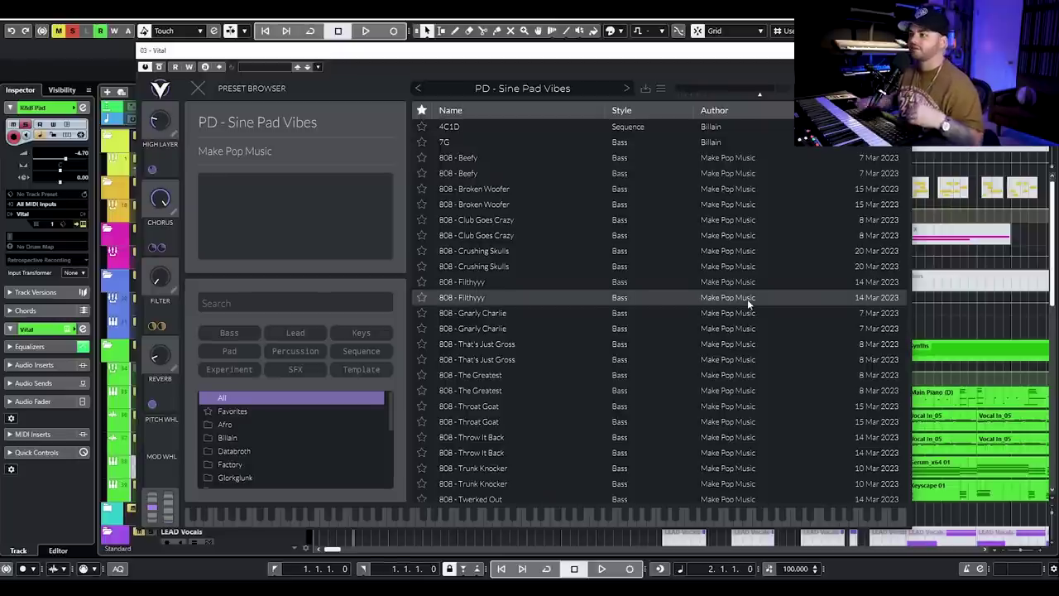
scroll(645, 331, down, 6)
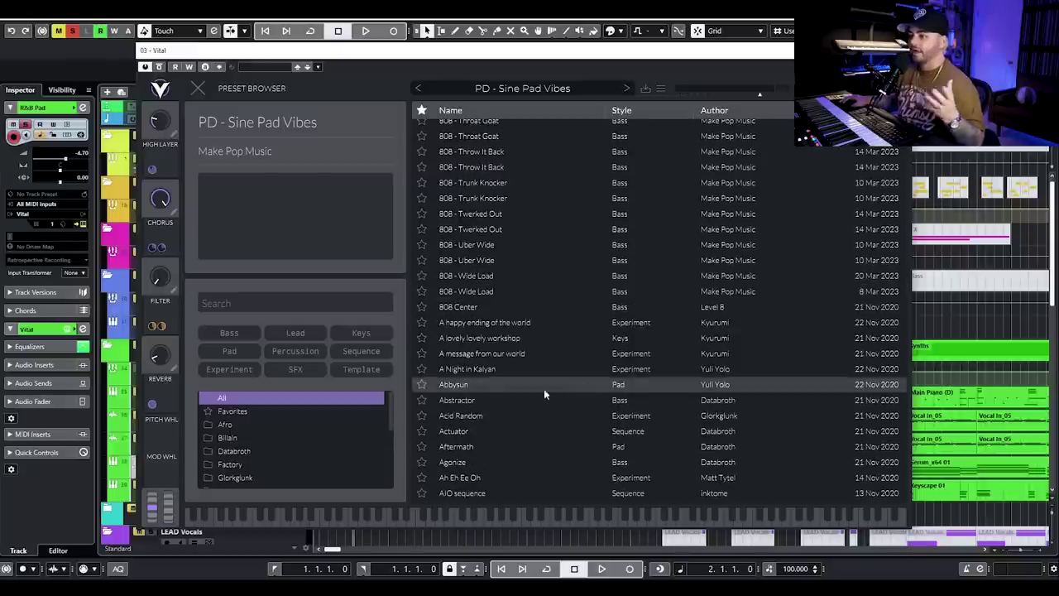
scroll(289, 438, down, 5)
click(304, 402)
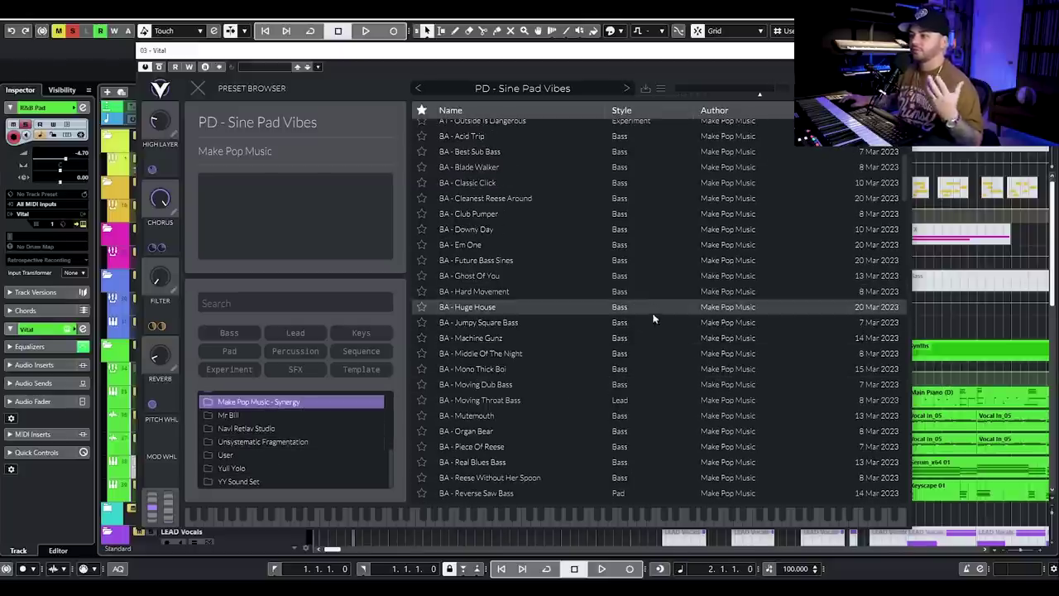
scroll(658, 327, up, 6)
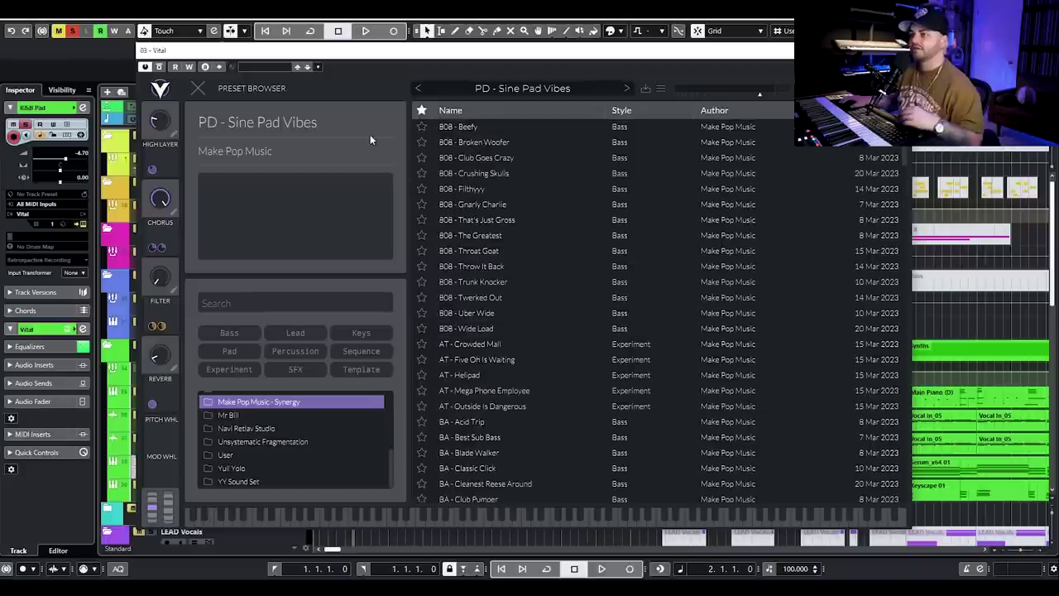
Step: Close the Vital preset browser, play the R&B Pad with the PD - Sine Pad Vibes preset, and close the instrument window
click(198, 87)
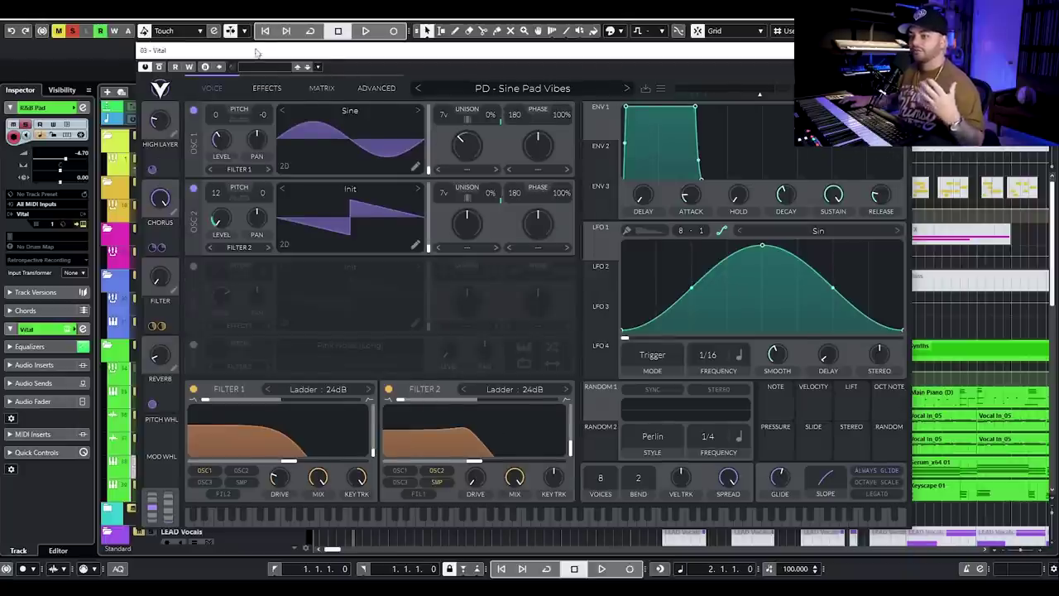
drag(253, 51, 297, 53)
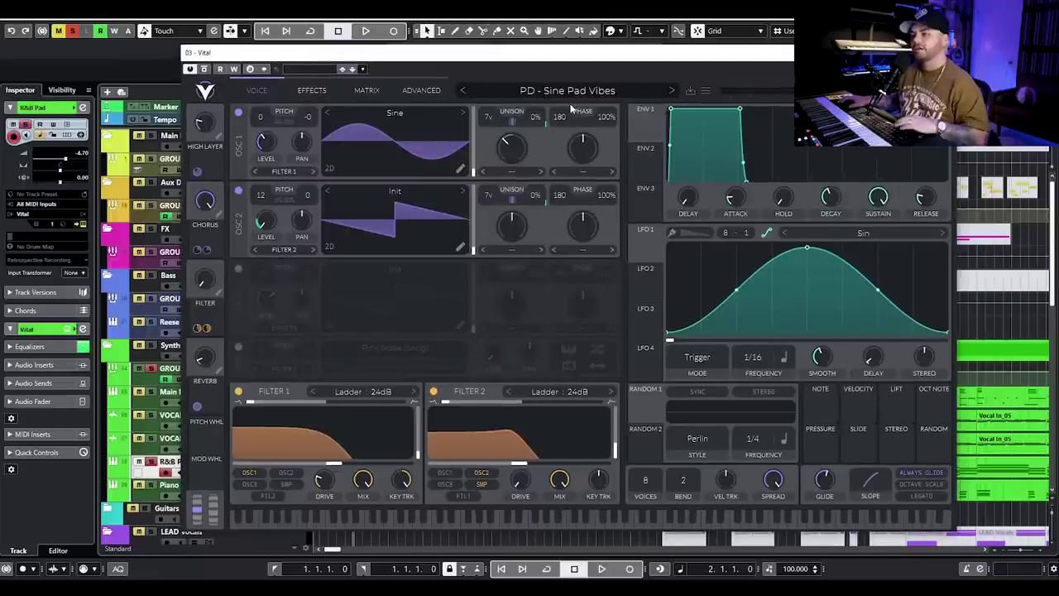
key(space)
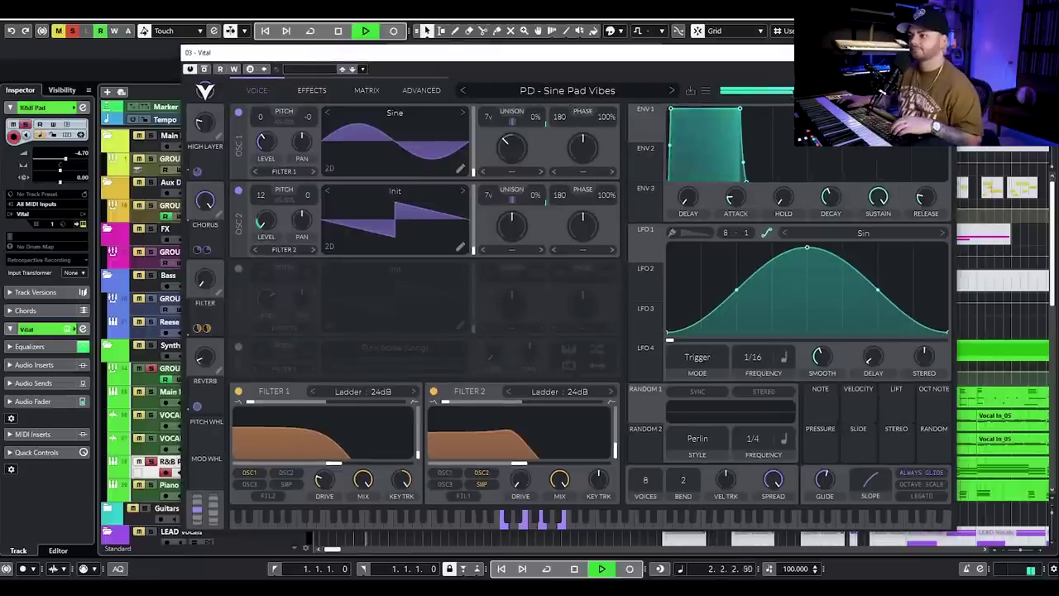
key(ctrl+w)
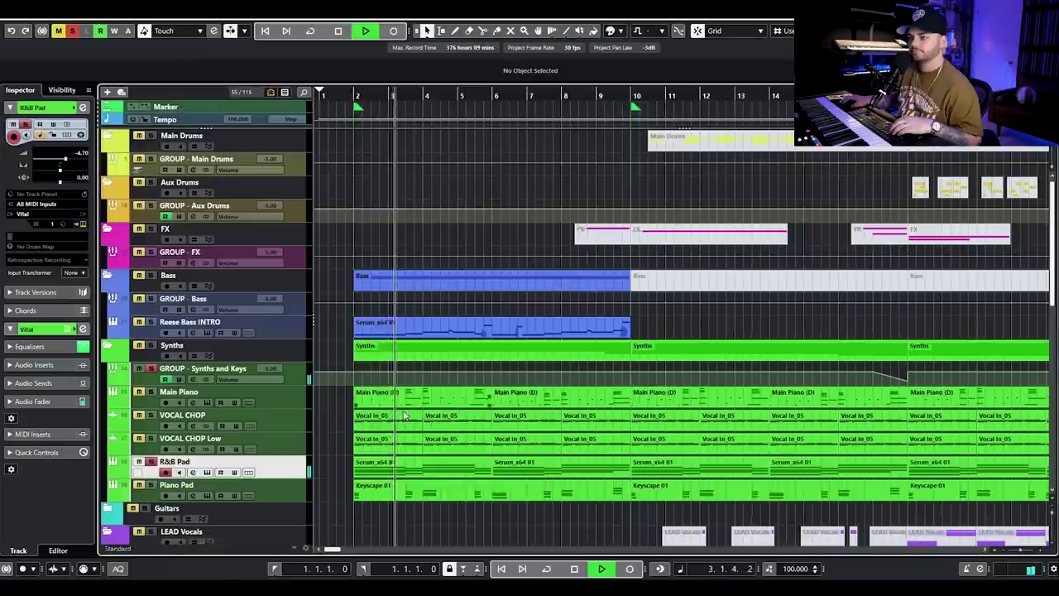
Step: Review the R&B Pad chord notes in the Key Editor, close it, and listen to the pad together with Main Piano
double_click(434, 469)
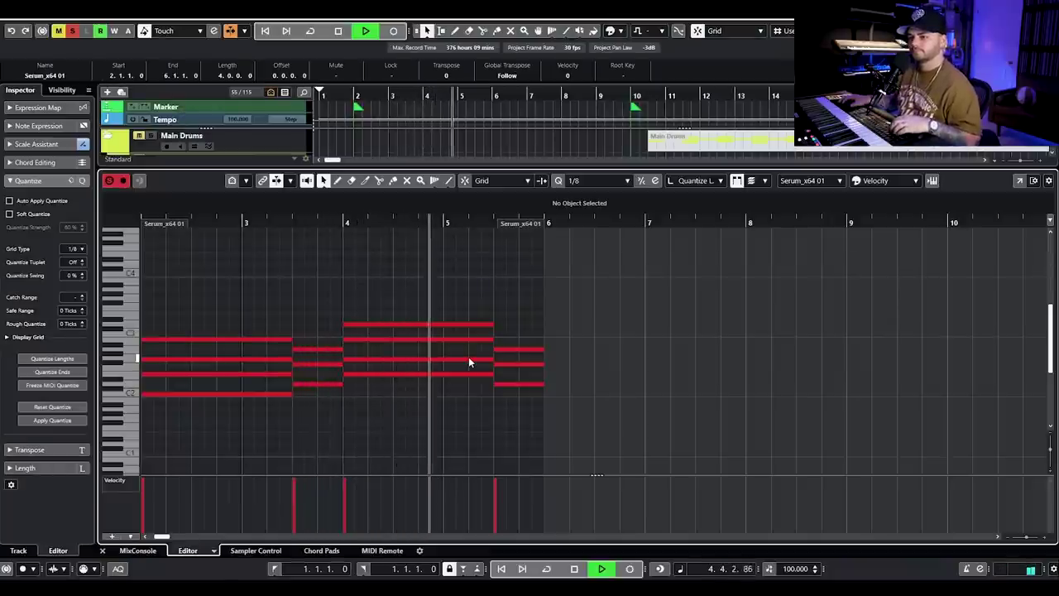
key(space)
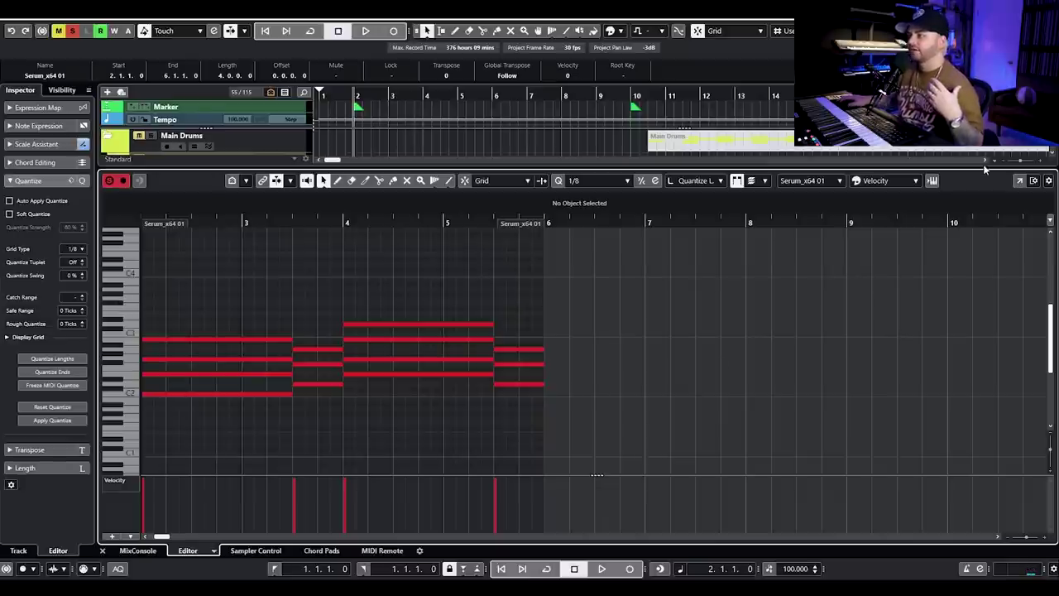
key(Return)
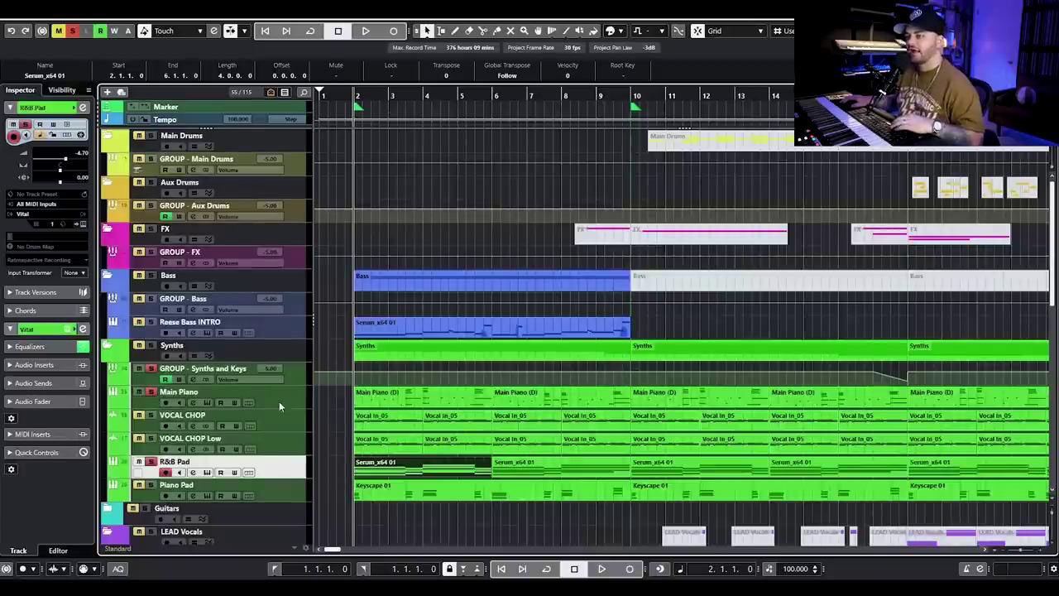
key(space)
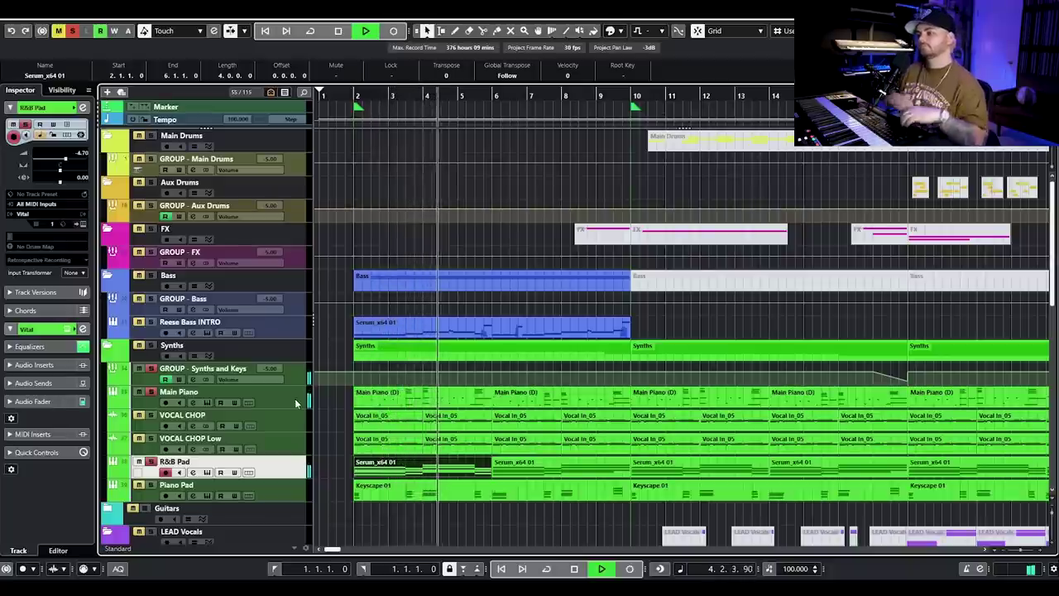
key(space)
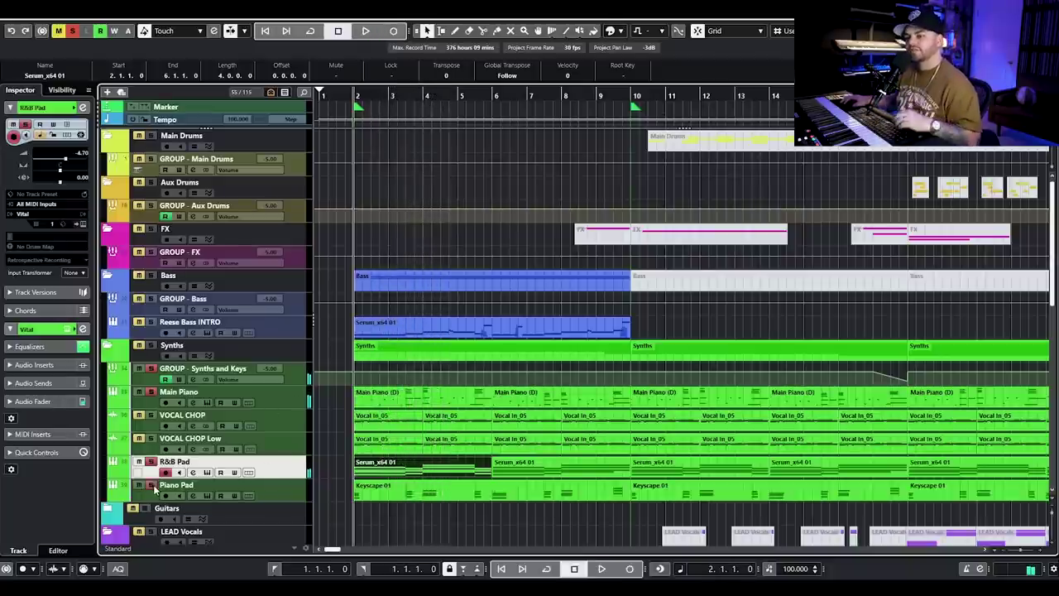
click(281, 488)
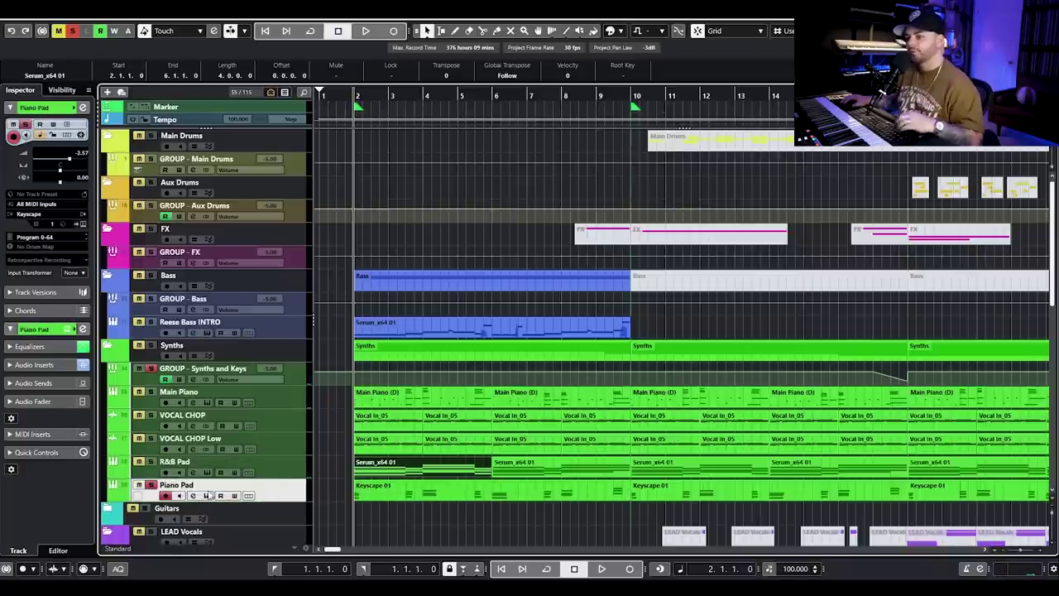
click(193, 495)
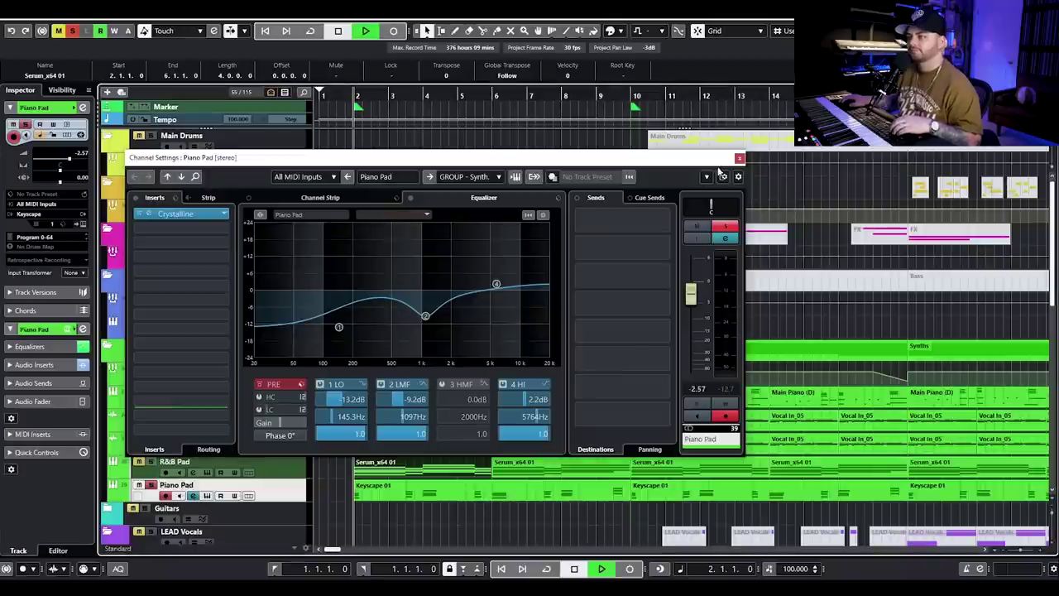
key(space)
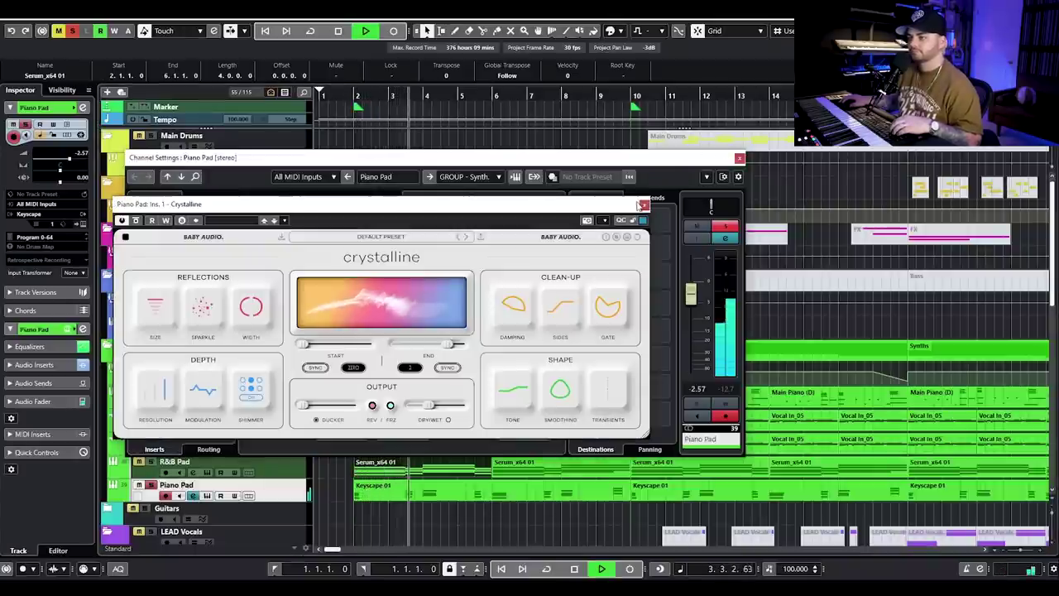
click(644, 205)
click(644, 204)
click(739, 157)
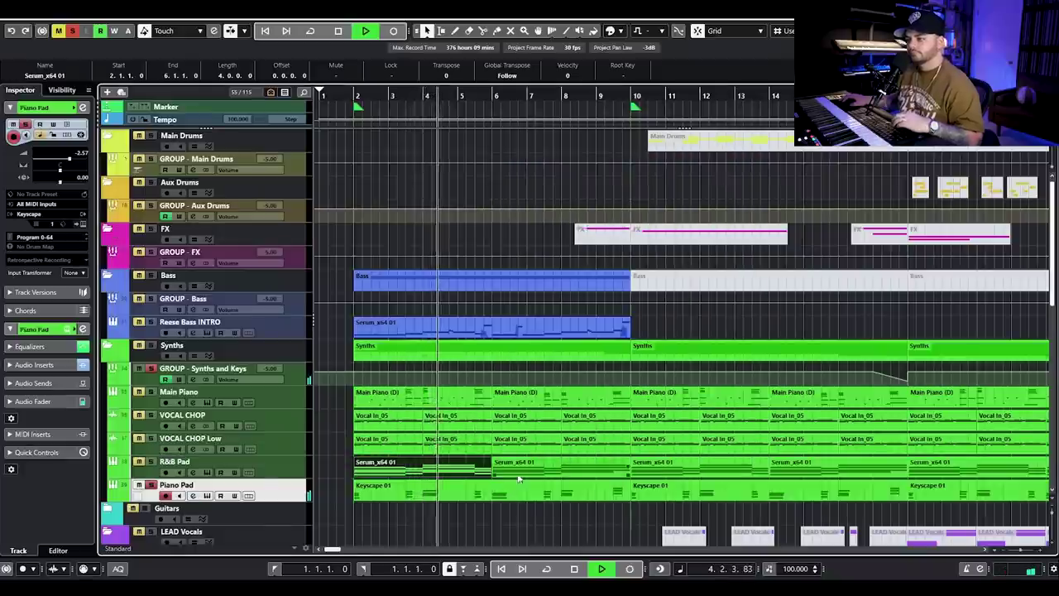
key(space)
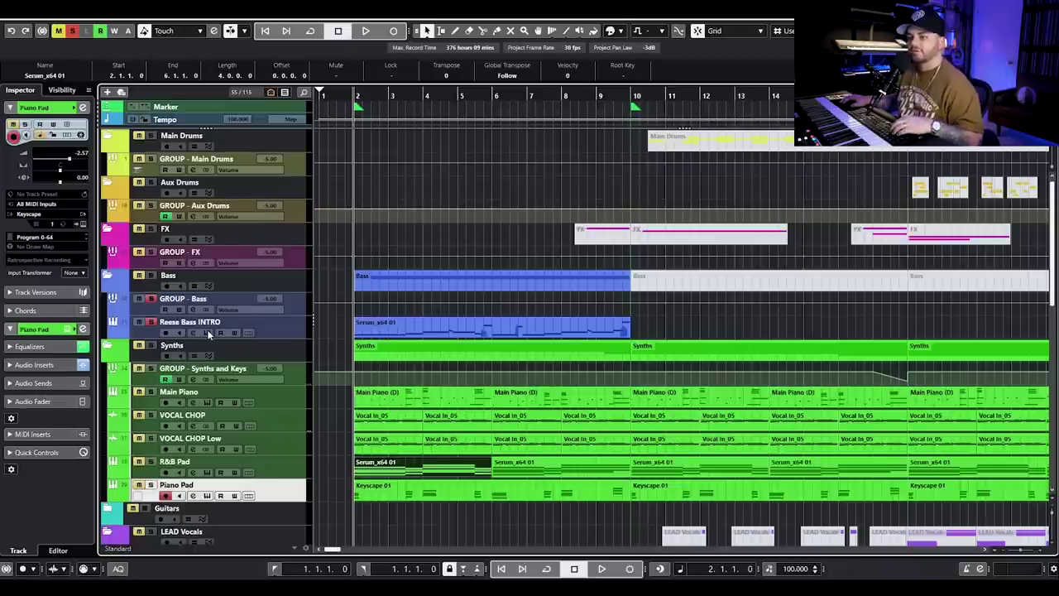
Step: Review the Serum instrument and channel equalizer of Reese Bass INTRO while it plays soloed, stop playback, and close the windows
drag(598, 79, 406, 79)
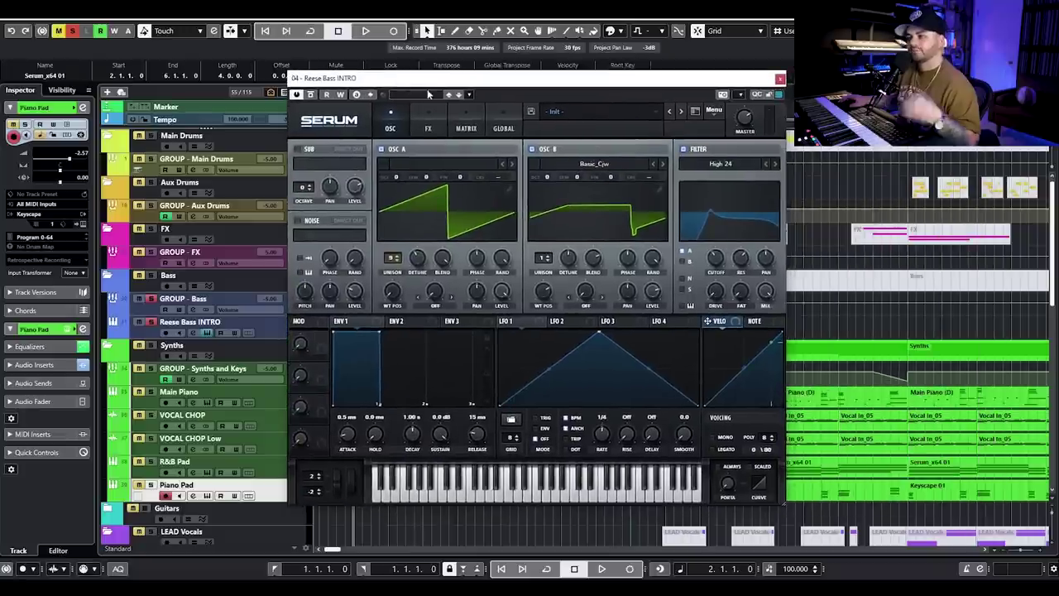
key(space)
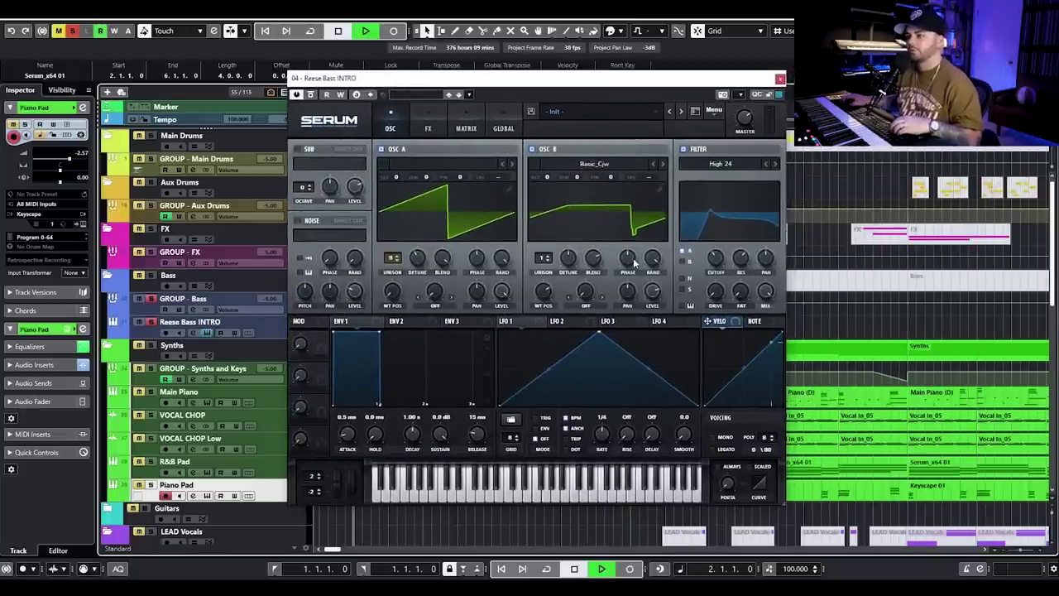
click(780, 80)
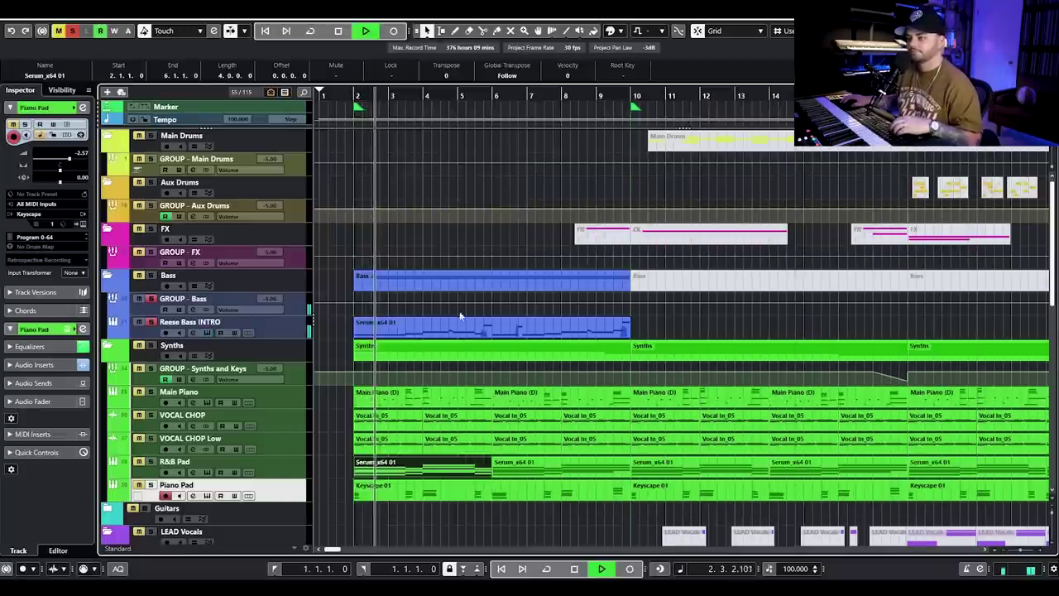
click(193, 333)
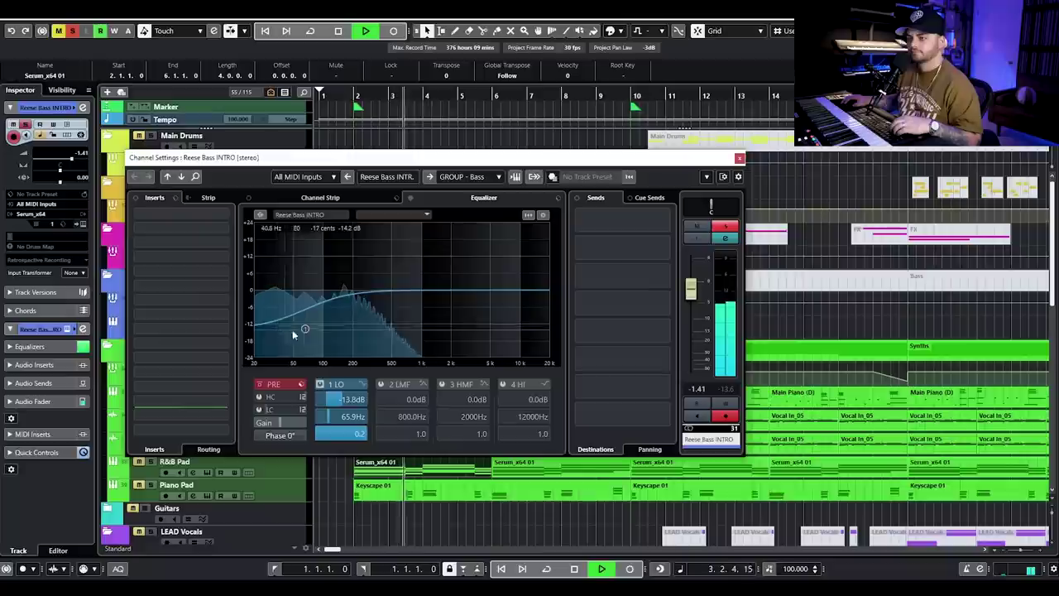
key(space)
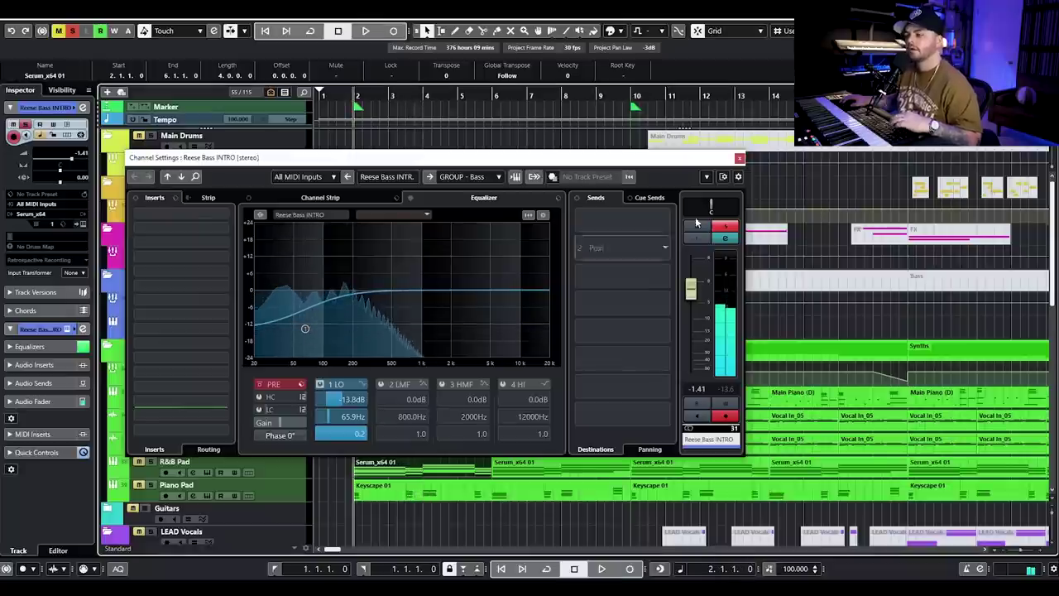
click(739, 158)
Step: Switch the solo from Reese Bass INTRO to the VOCAL CHOP track and open the VOCAL CHOP channel settings
scroll(163, 354, down, 3)
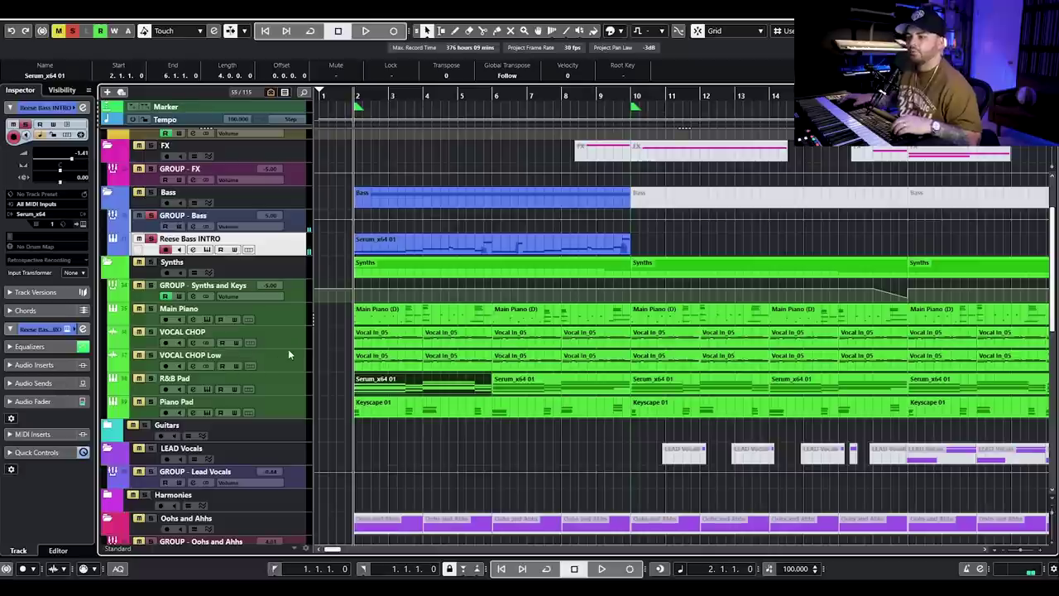
click(151, 238)
click(150, 332)
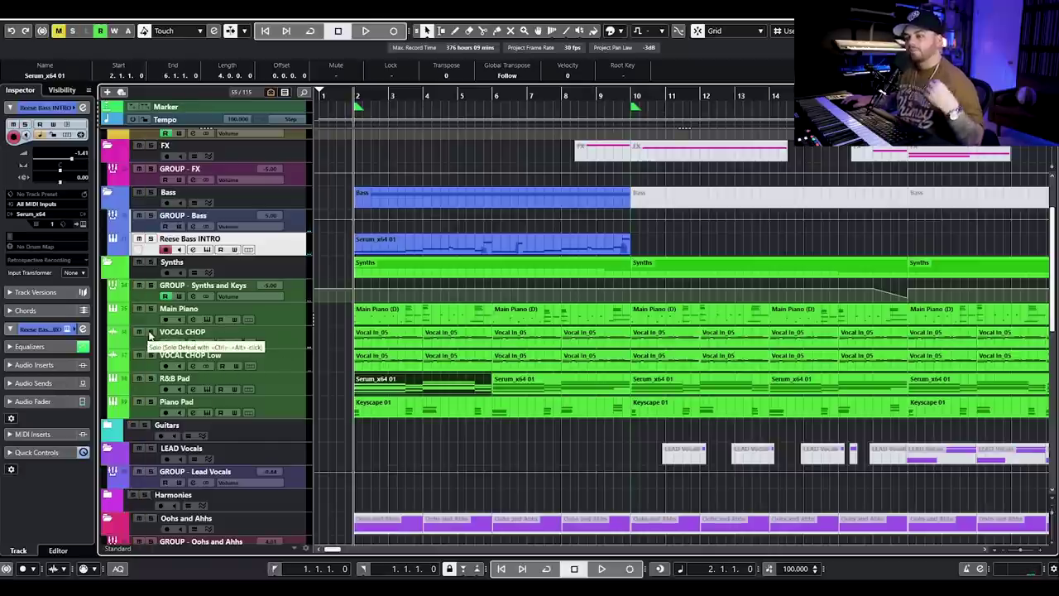
click(193, 342)
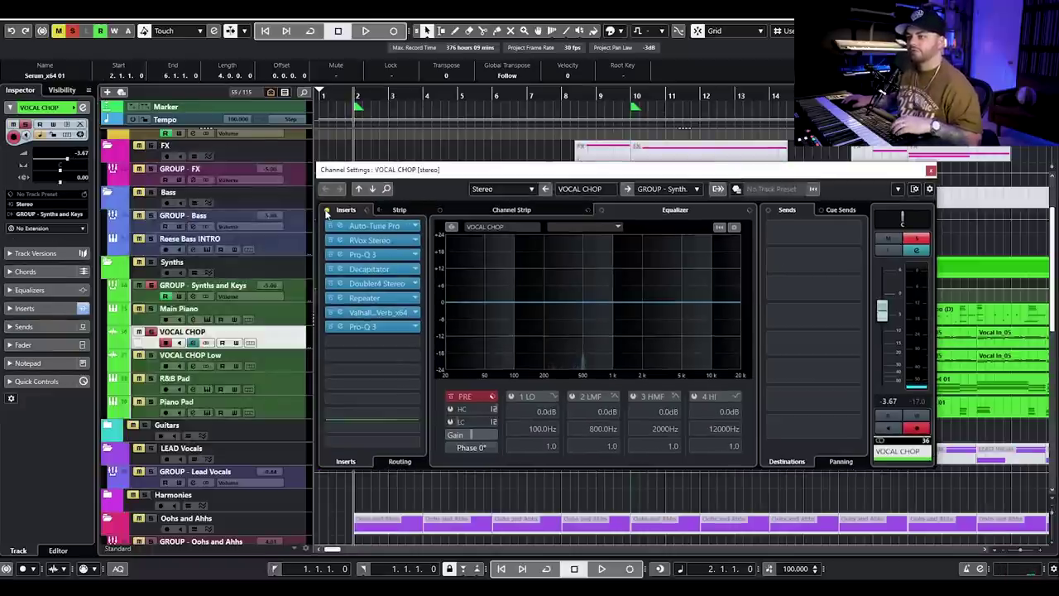
Step: Listen to VOCAL CHOP with its insert effects bypassed, stop playback, and reactivate all the inserts from Auto-Tune Pro to Pro-Q 3
drag(396, 174, 374, 367)
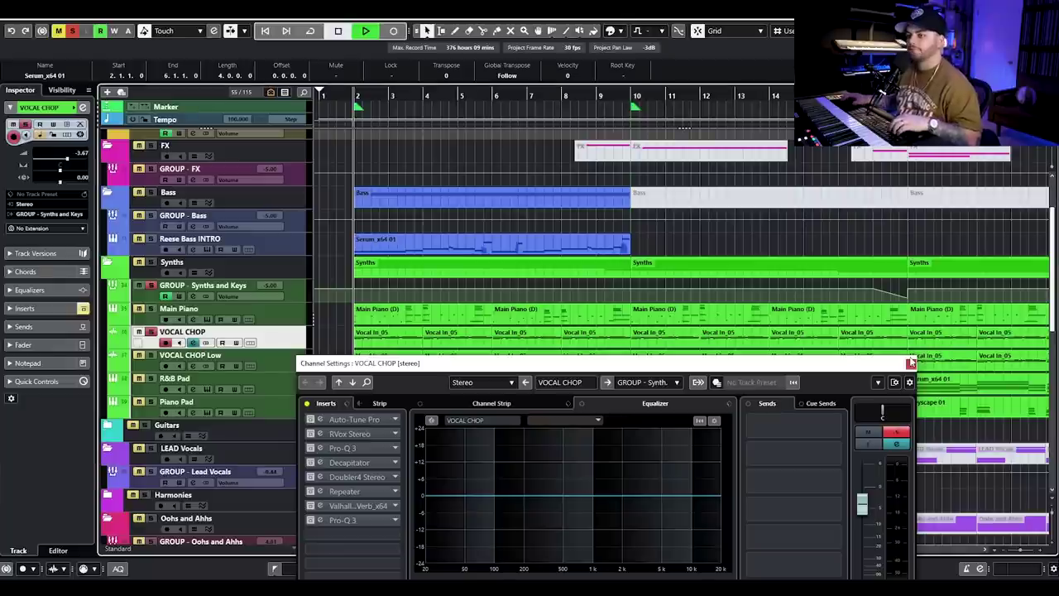
key(space)
drag(859, 369, 877, 294)
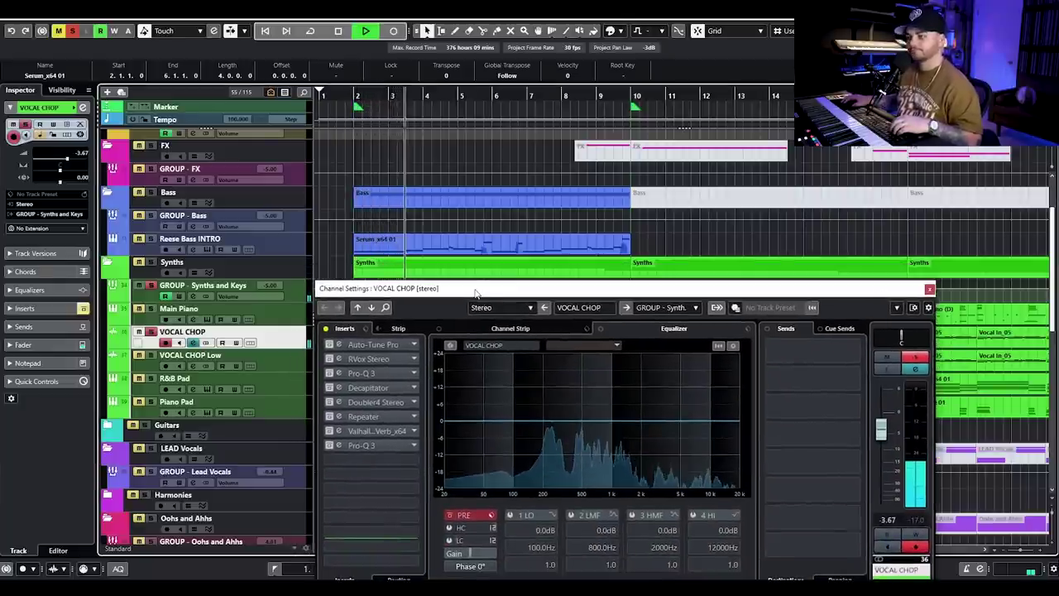
drag(474, 292, 472, 262)
key(space)
click(326, 315)
drag(327, 340, 327, 416)
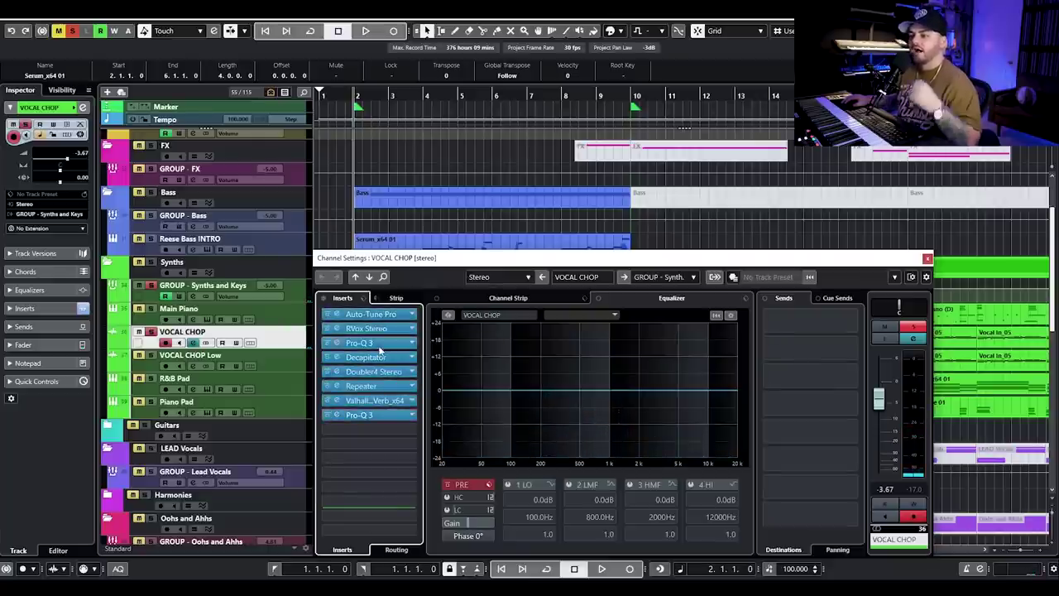
Step: Review the Decapitator saturation settings on VOCAL CHOP during playback, stop, and close the plug-in
click(382, 354)
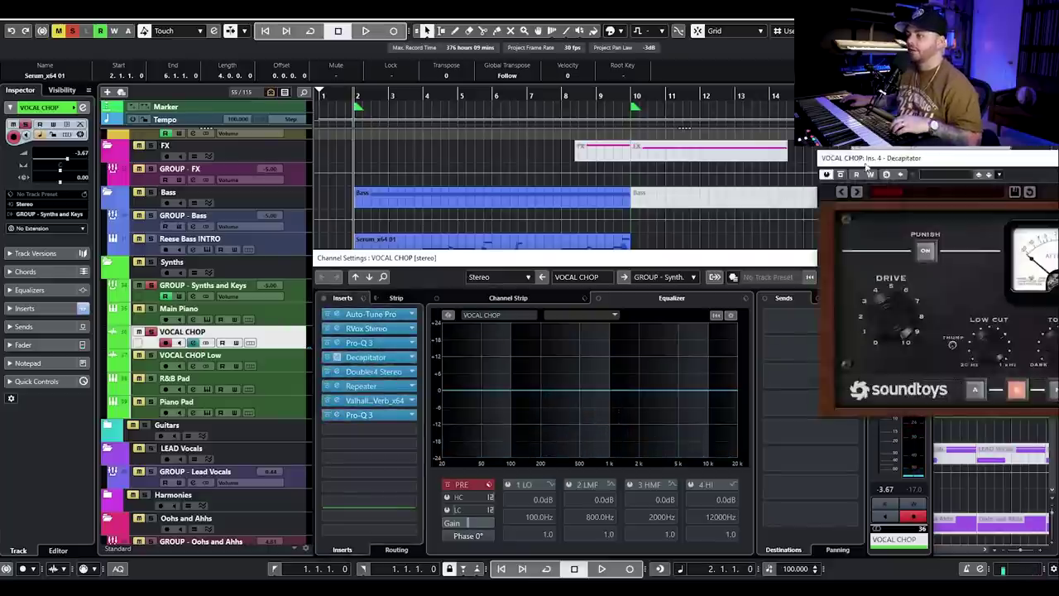
key(space)
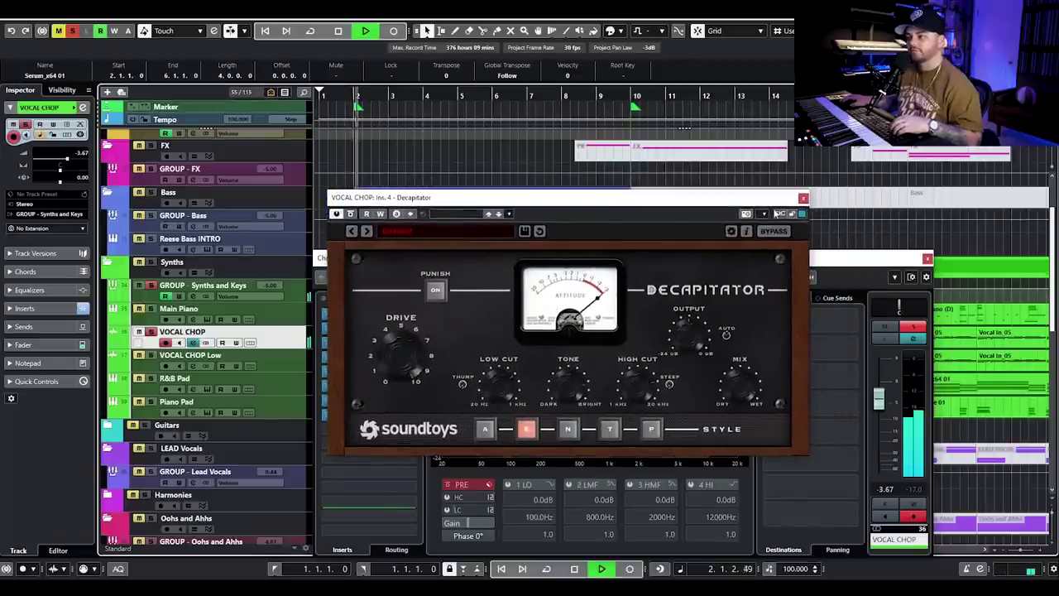
key(space)
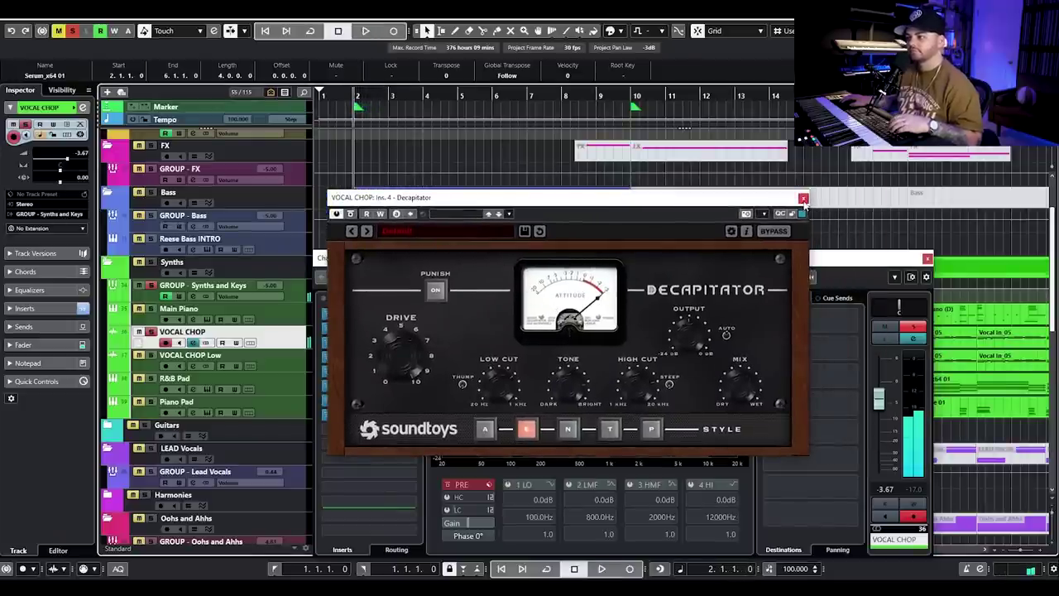
click(802, 197)
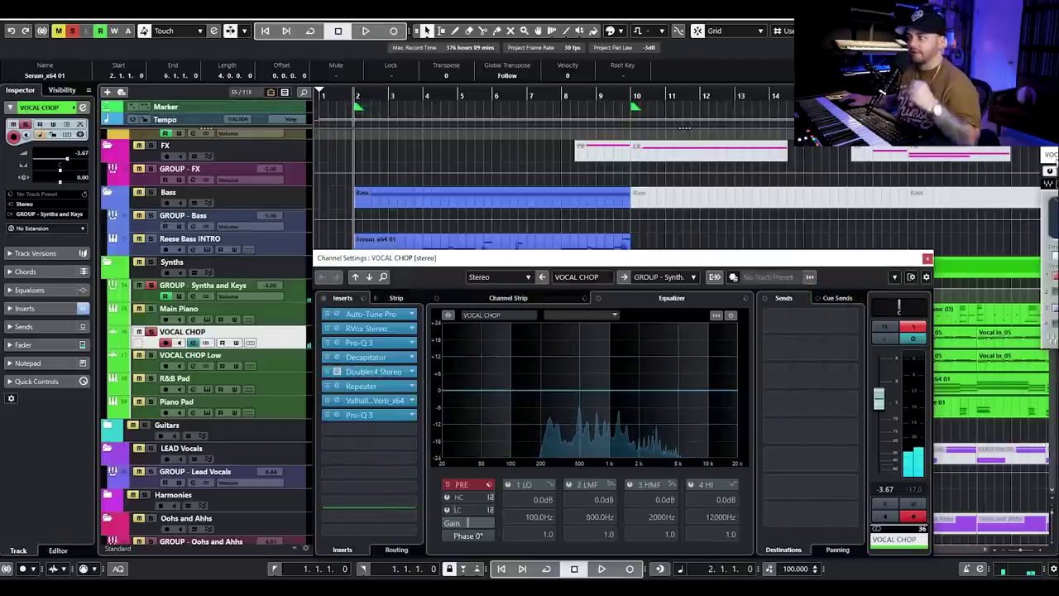
Step: Compare VOCAL CHOP with the Doubler4 Stereo effect bypassed and active during playback, stop, and close the plug-in
click(379, 370)
key(space)
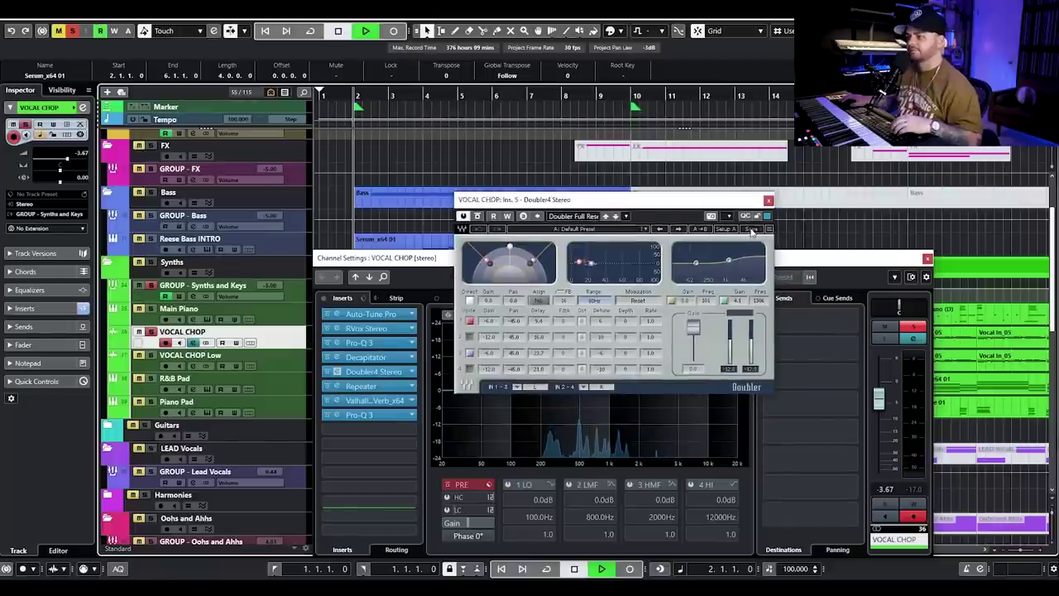
click(477, 216)
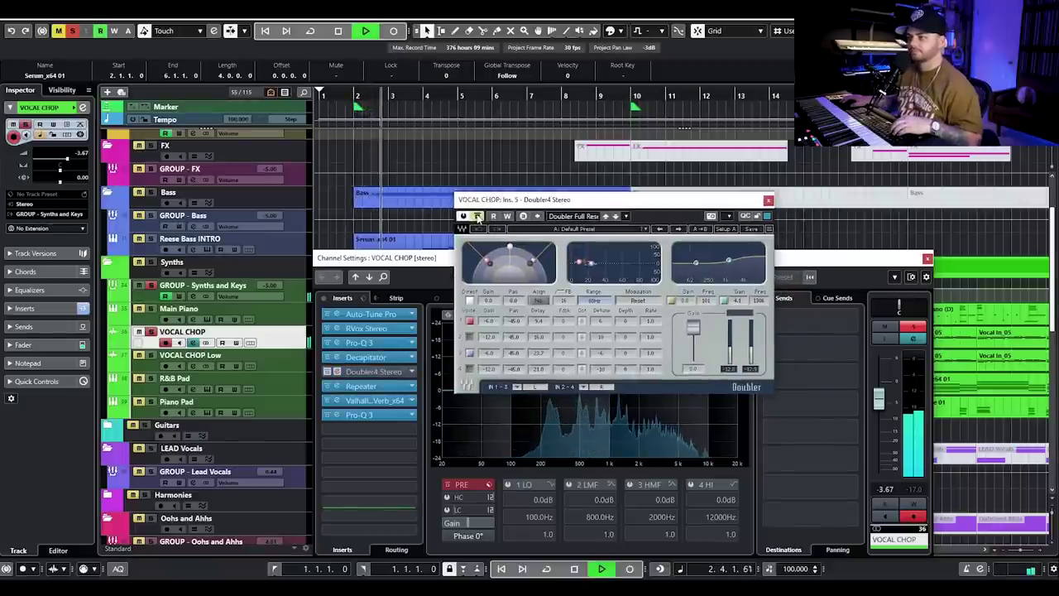
click(476, 216)
key(space)
click(768, 201)
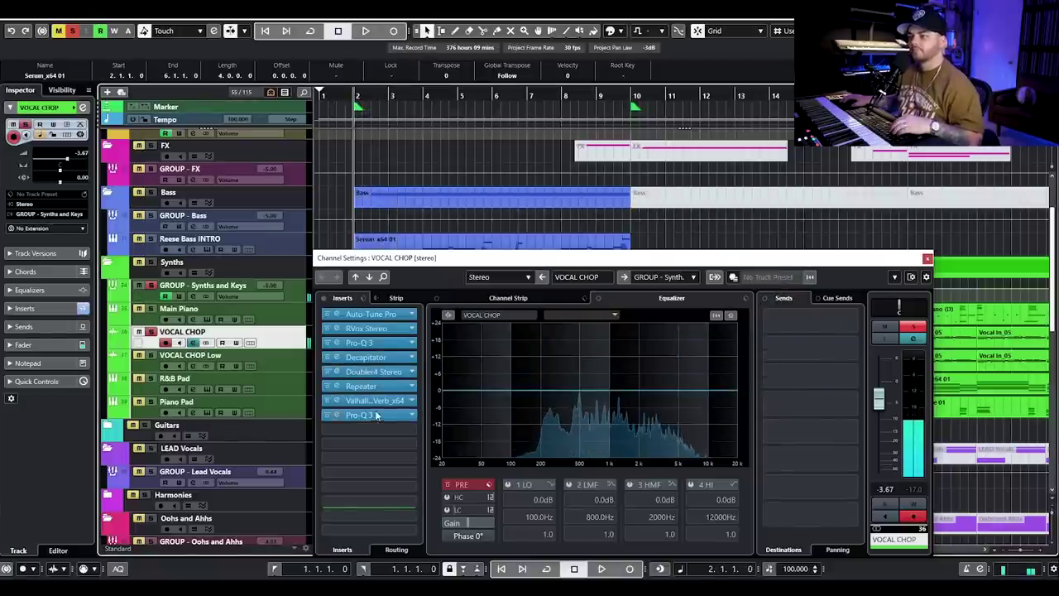
Step: Review the Repeater delay and Auto-Tune Pro settings on VOCAL CHOP, closing each plug-in and the channel settings
click(362, 385)
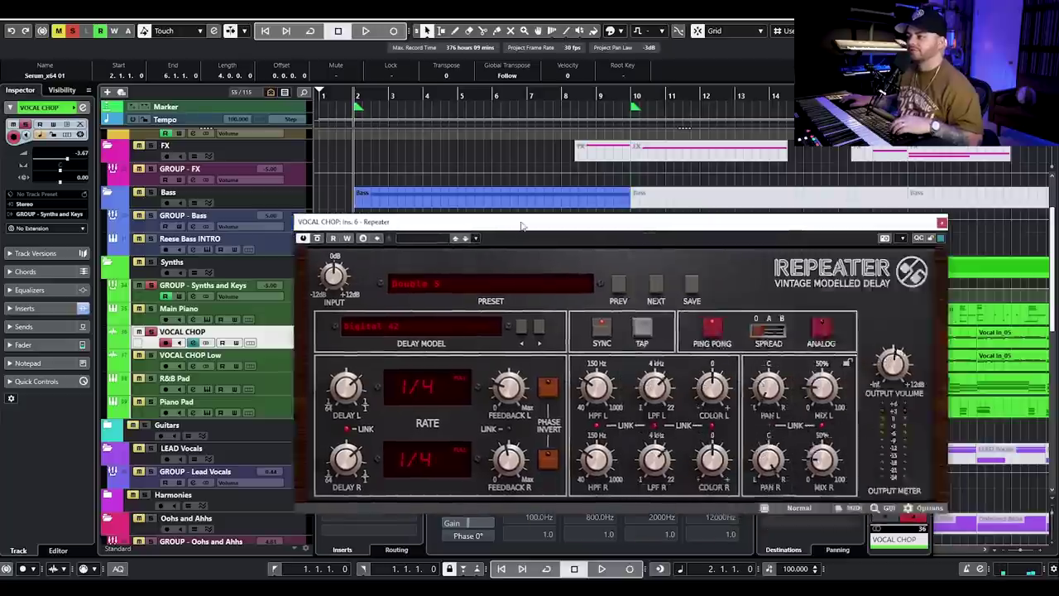
click(831, 208)
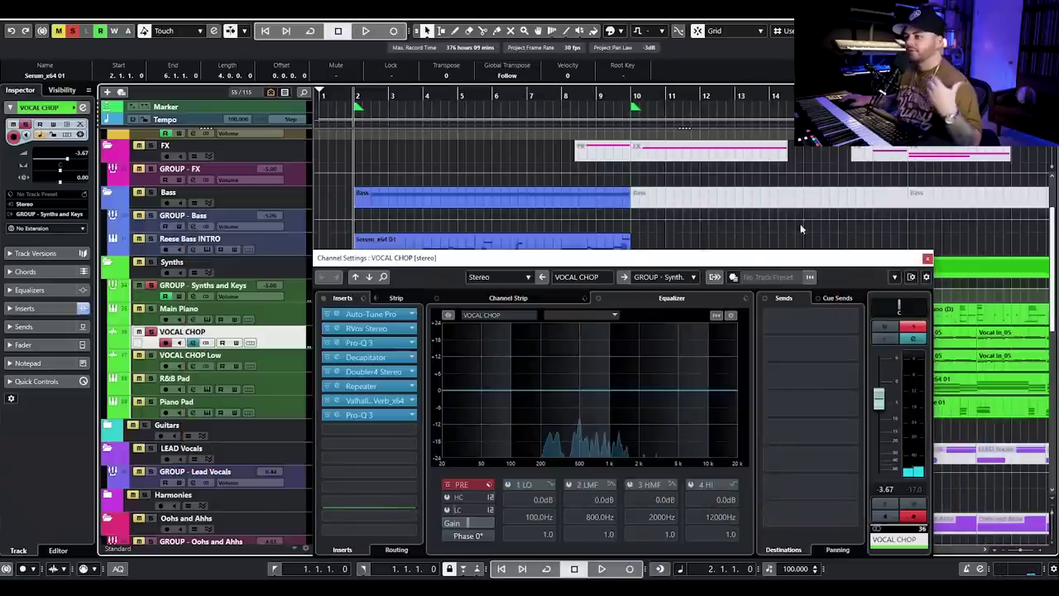
click(369, 315)
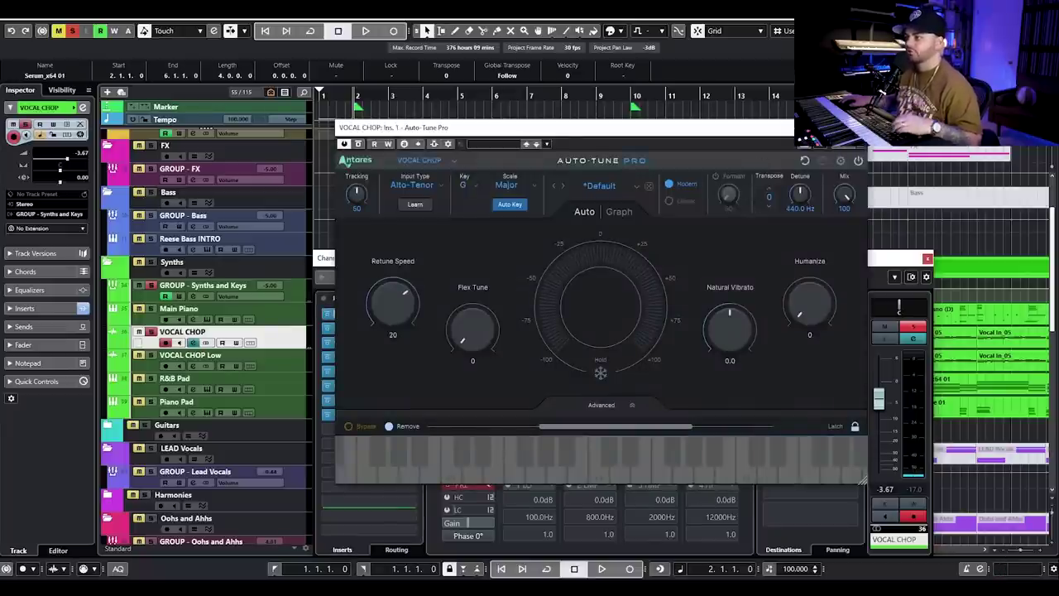
click(857, 127)
click(928, 258)
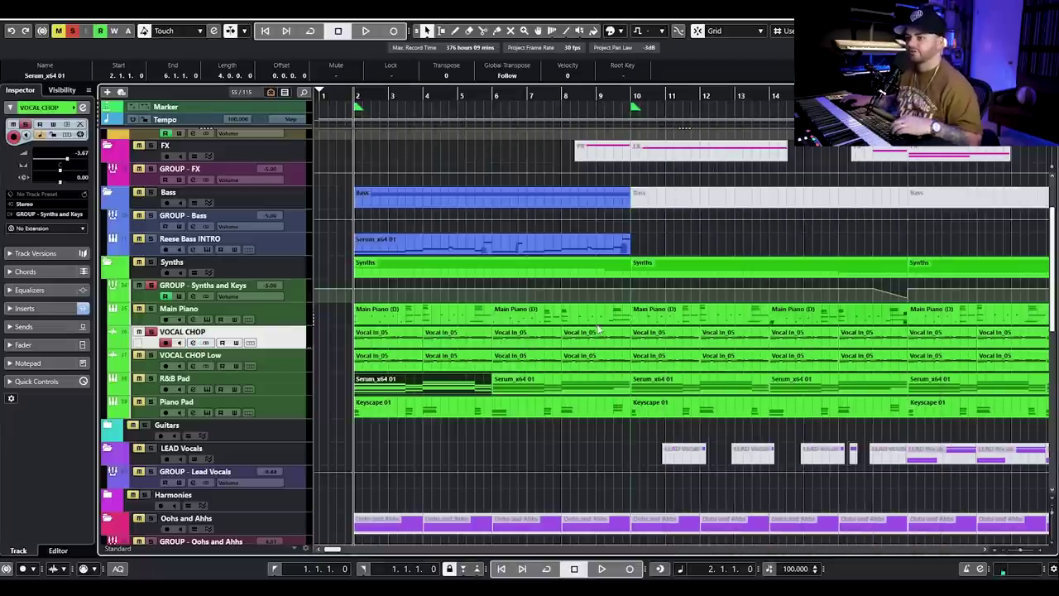
Step: Review the Auto-Tune Pro transposition on VOCAL CHOP Low during playback, stop, and close the plug-in and channel settings
click(195, 366)
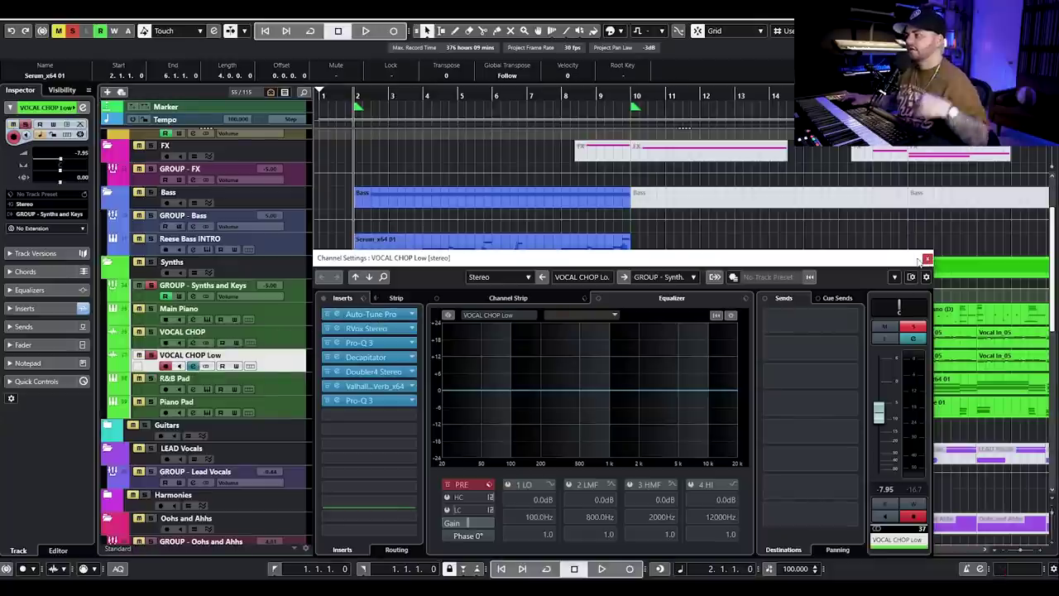
key(space)
click(381, 313)
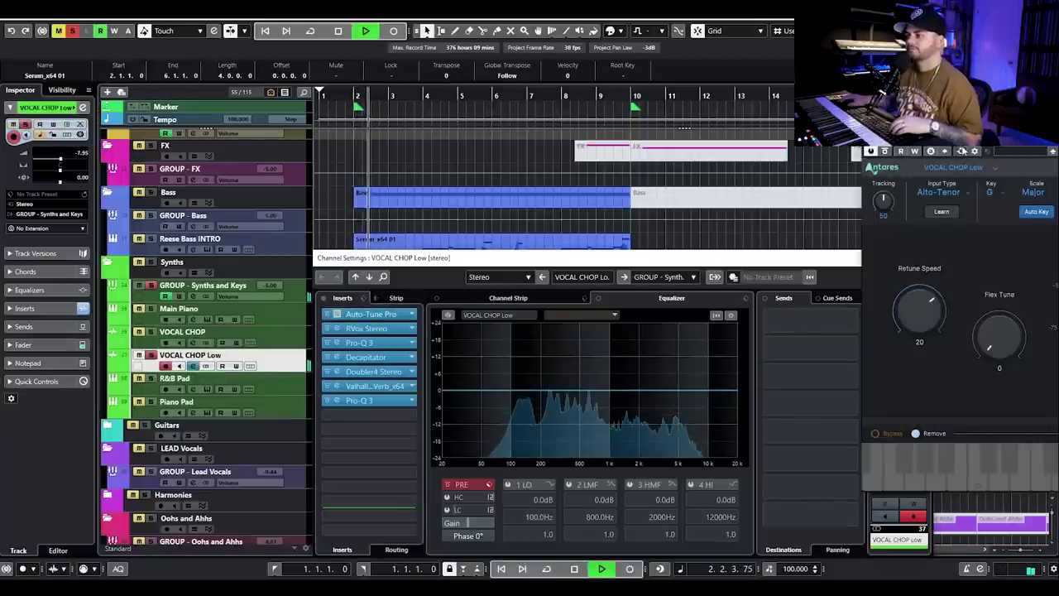
drag(960, 142, 344, 144)
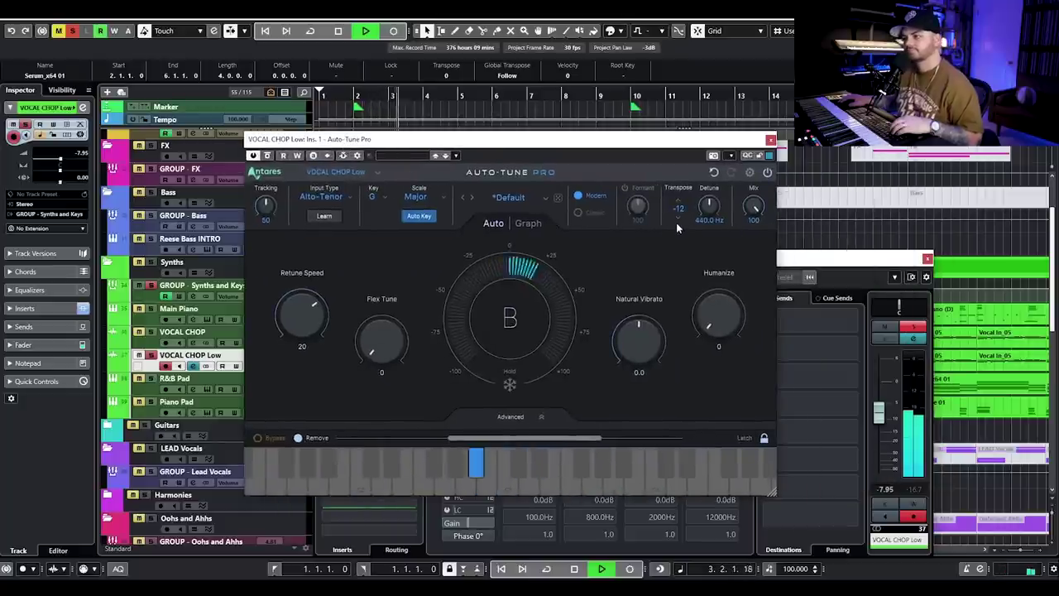
key(space)
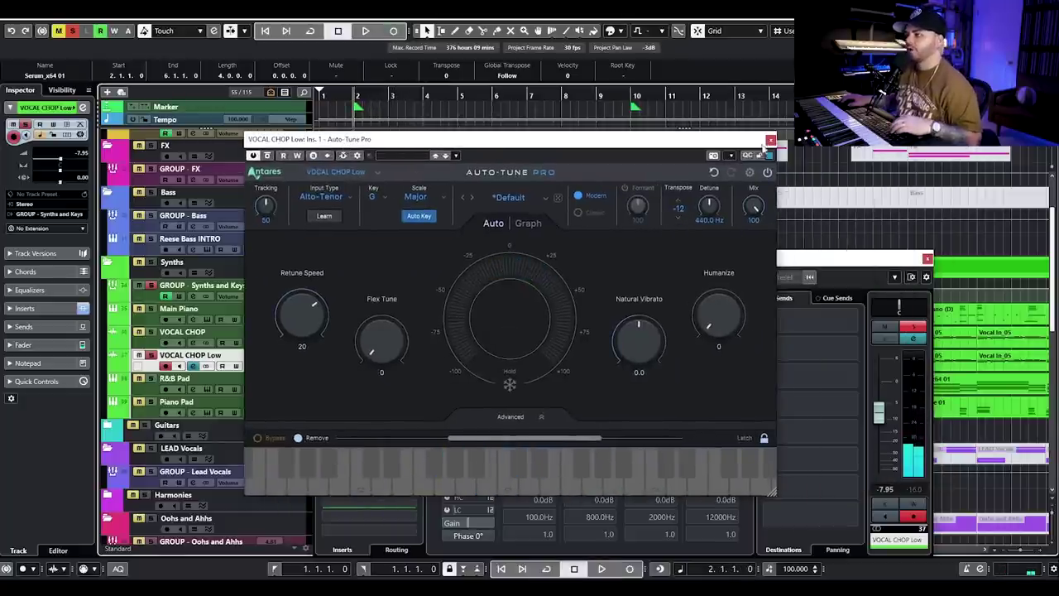
click(770, 140)
click(927, 259)
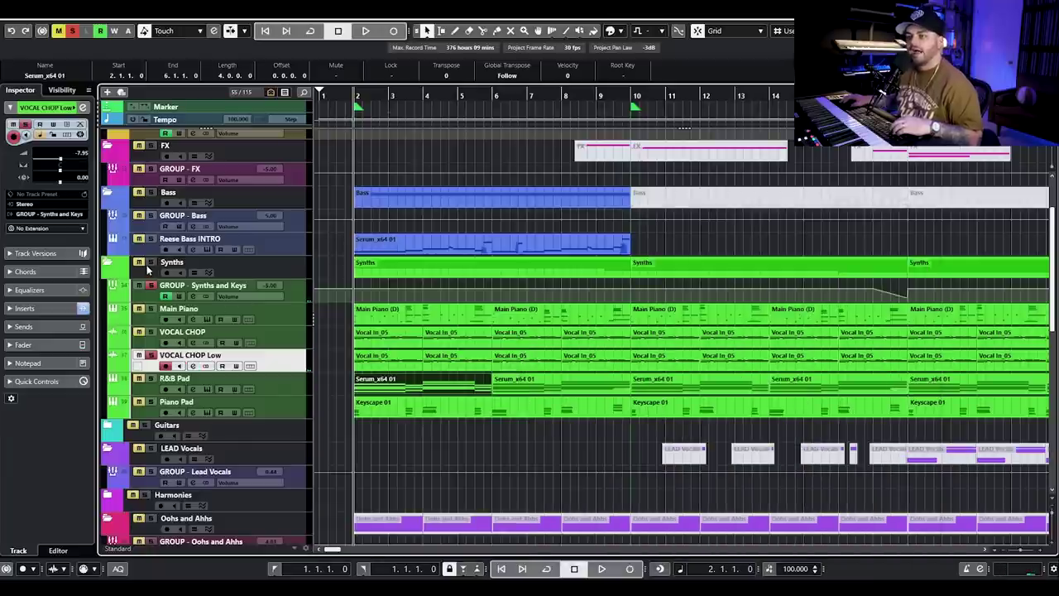
Step: Listen to the soloed Bass and Synths tracks together from bar 2 while looking over the arrangement, and stop playback
key(g)
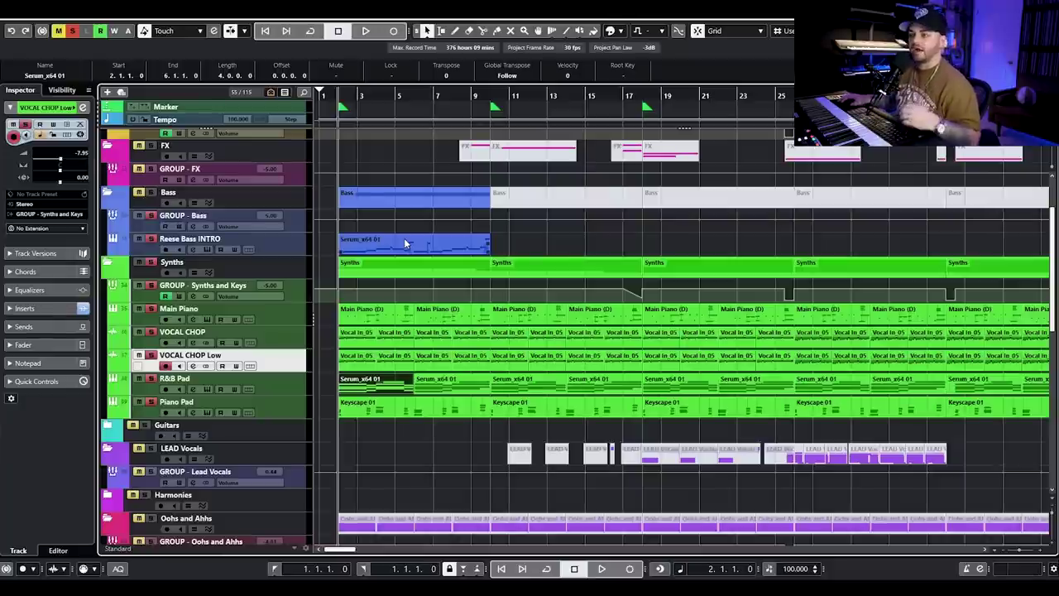
key(space)
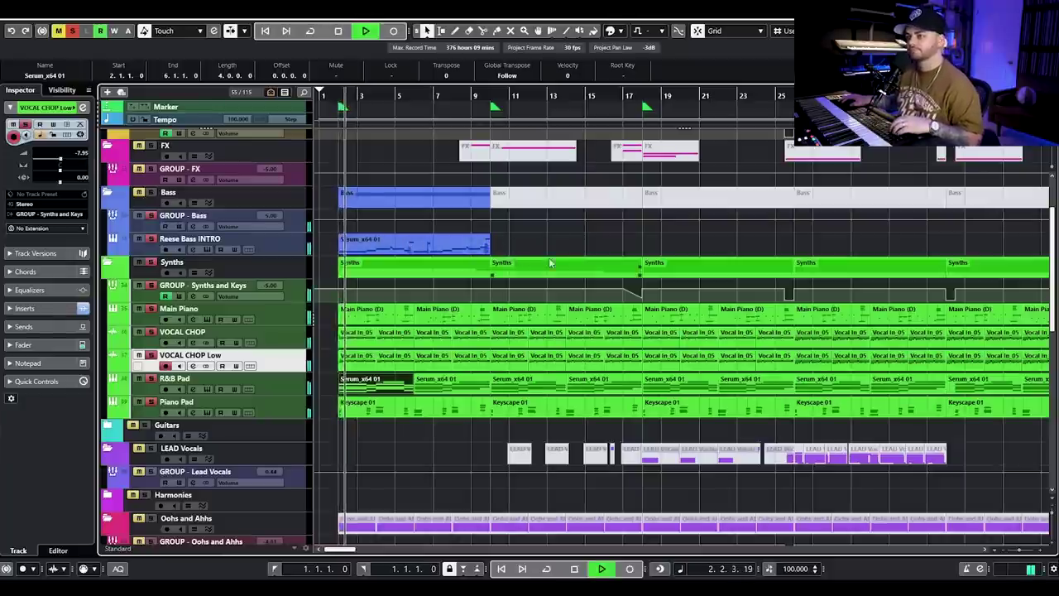
scroll(558, 273, down, 3)
scroll(555, 273, down, 3)
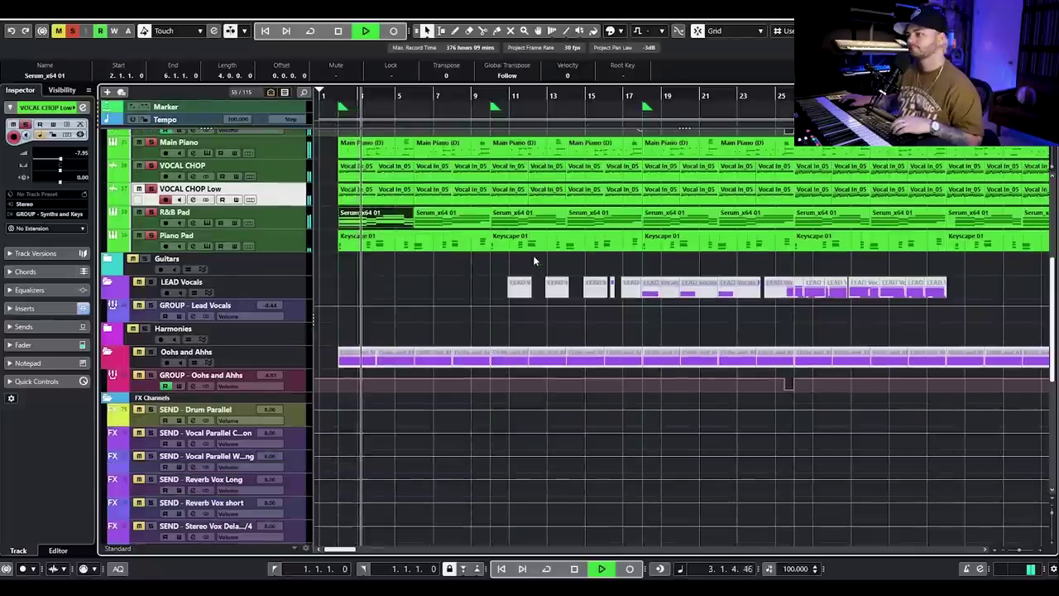
scroll(533, 255, up, 6)
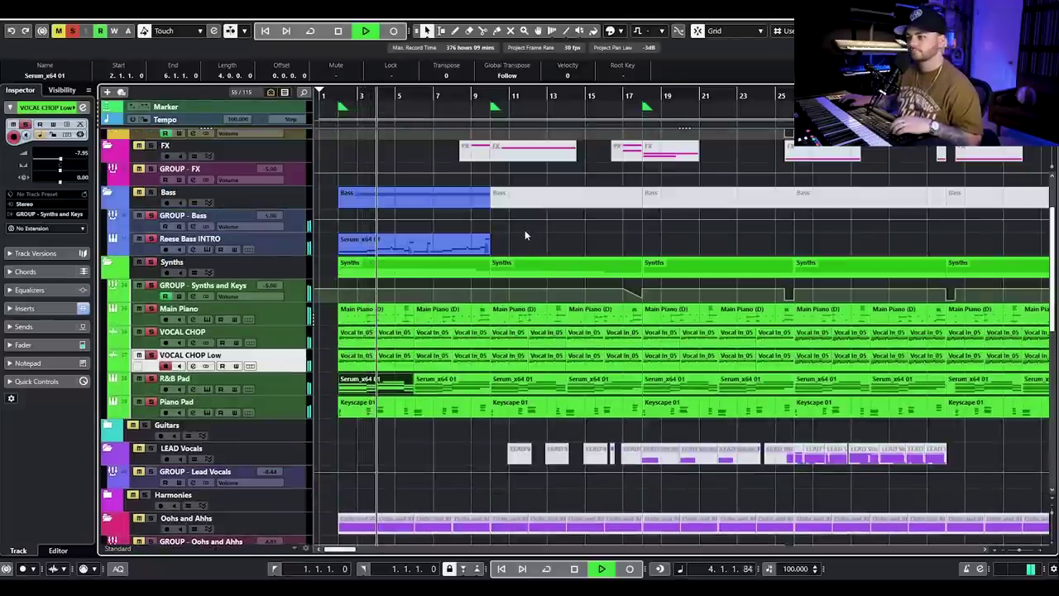
scroll(524, 244, up, 3)
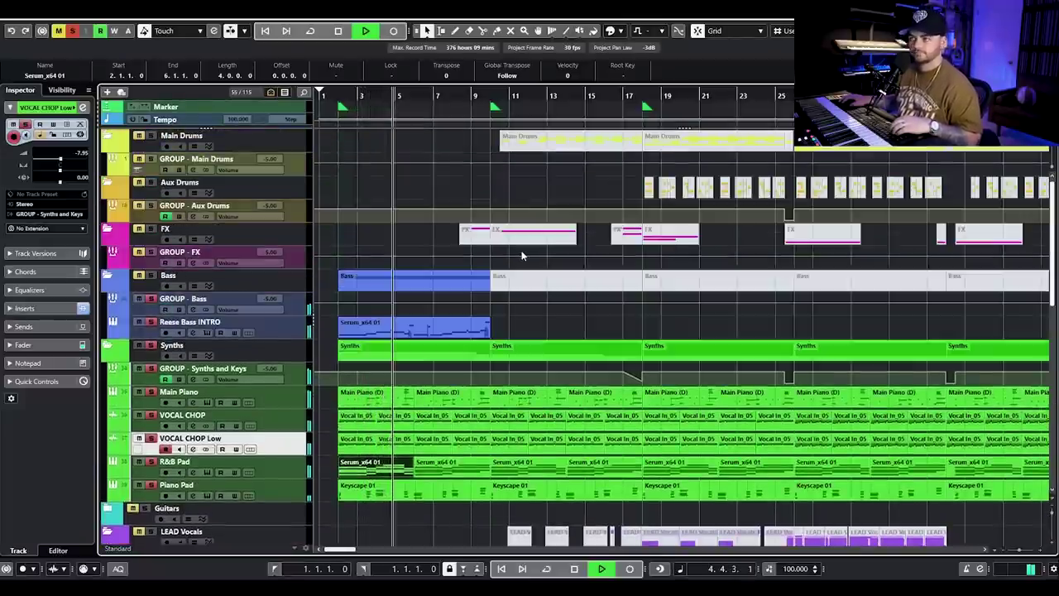
scroll(522, 273, down, 3)
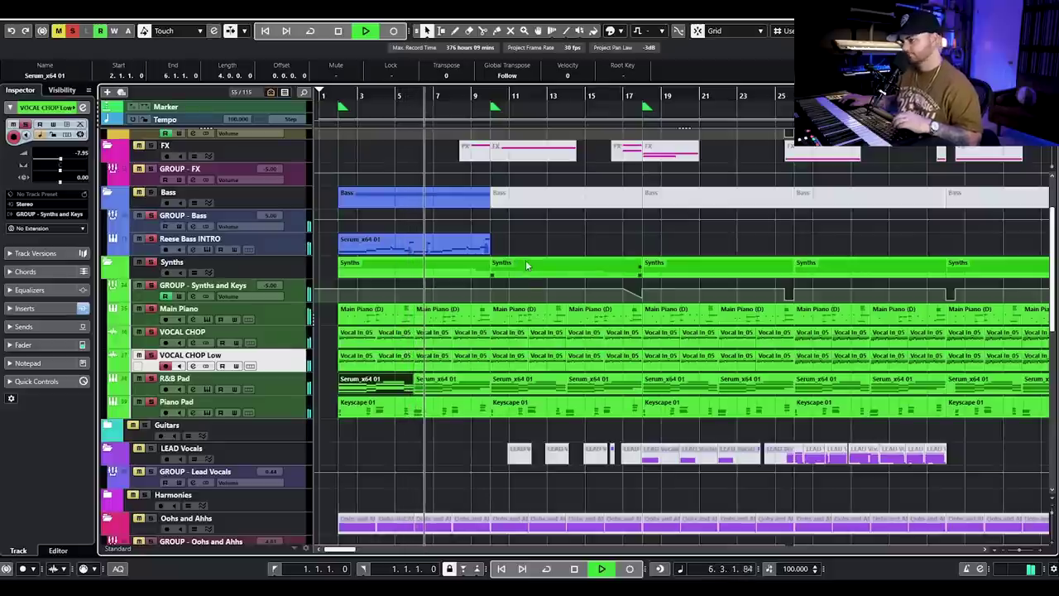
key(space)
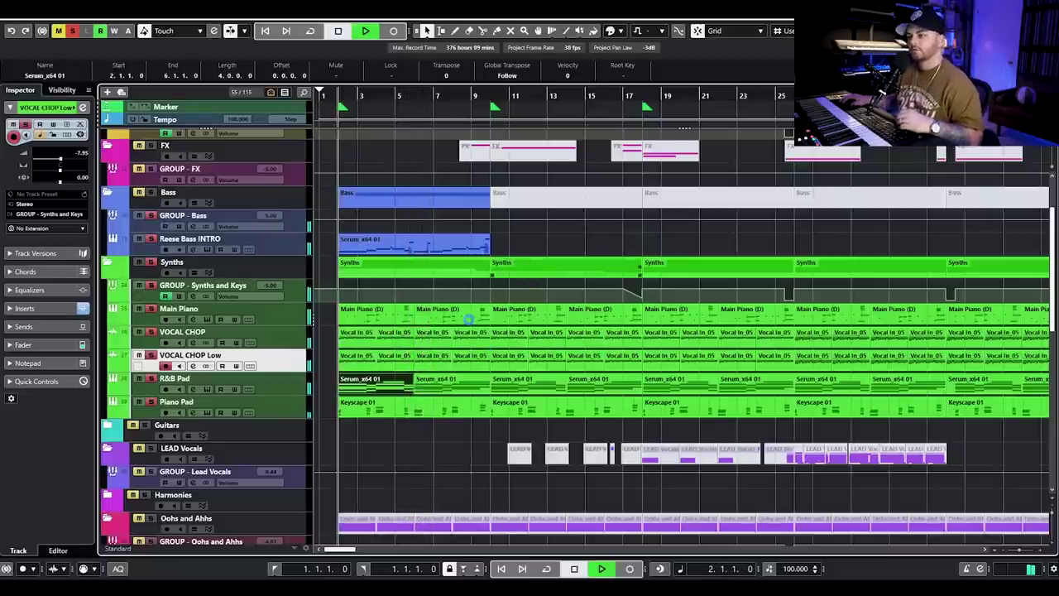
key(space)
Step: Compare the channel settings of GROUP - Oohs and Ahhs with those of its individual Oh tracks, ending on the group's inserts
scroll(469, 320, down, 6)
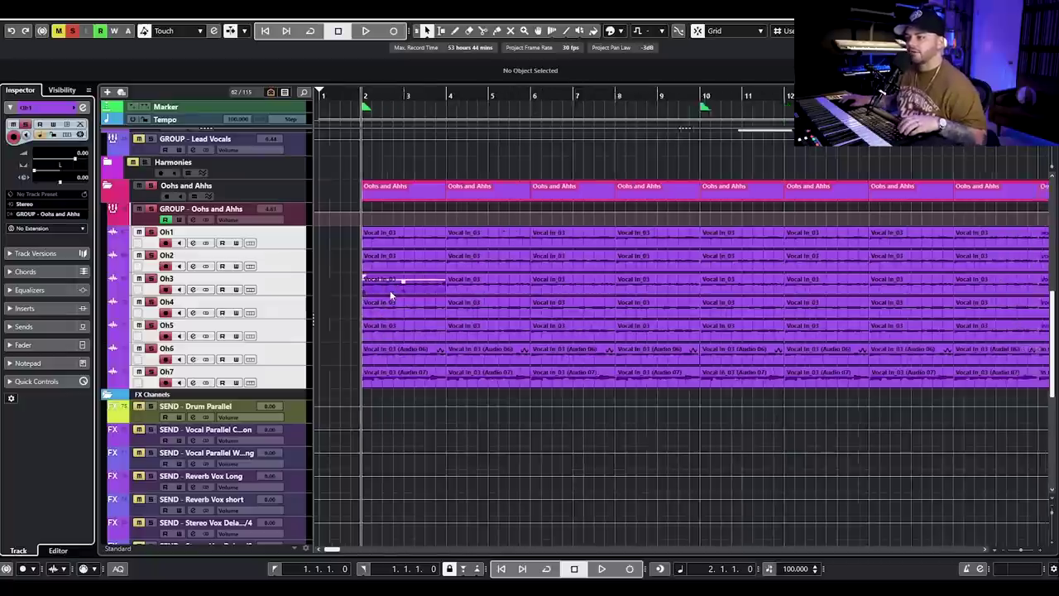
key(g)
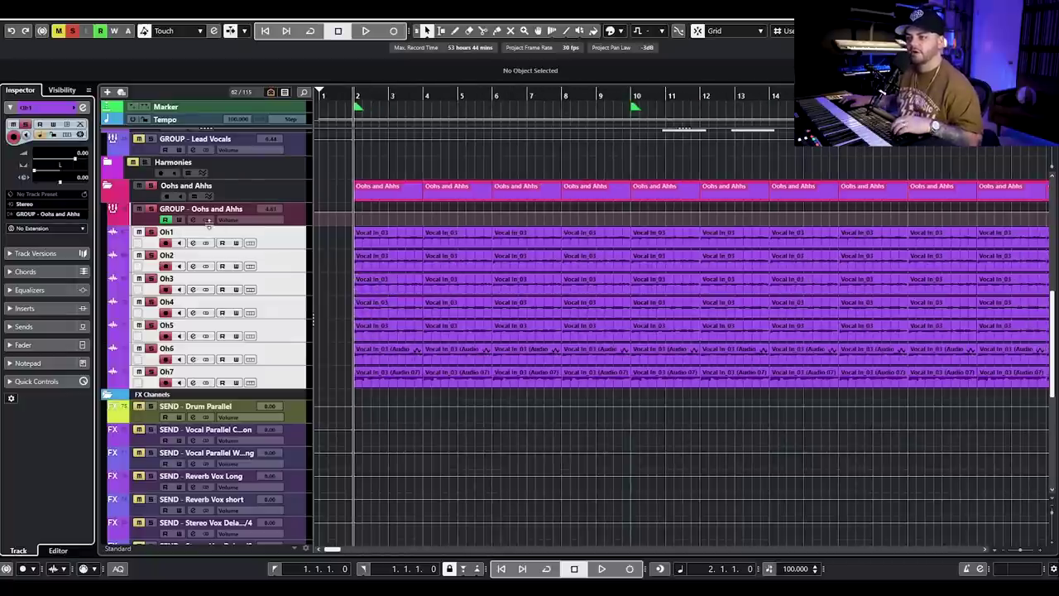
click(195, 221)
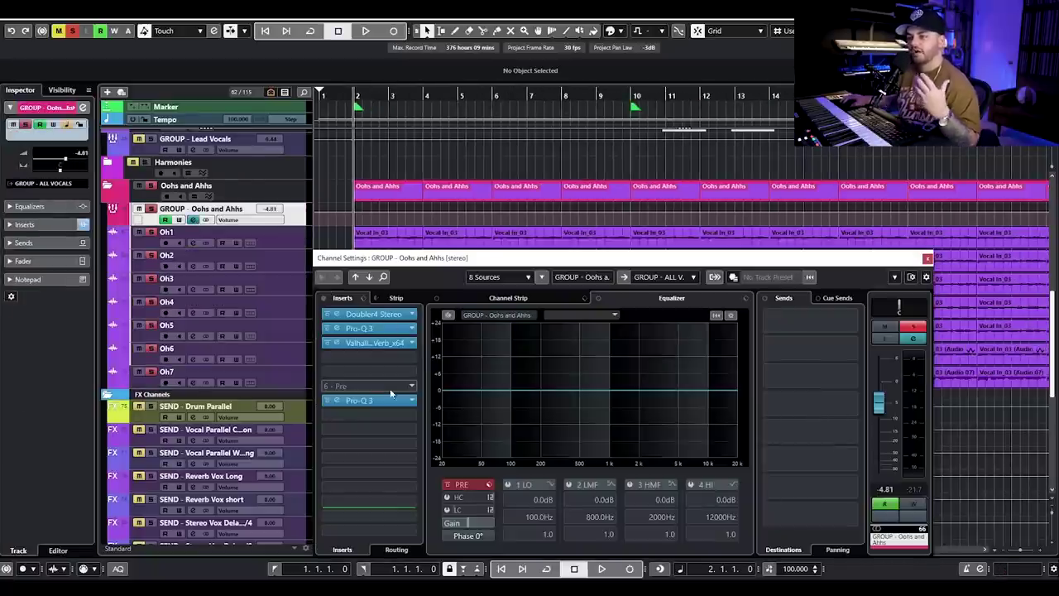
click(290, 232)
click(296, 258)
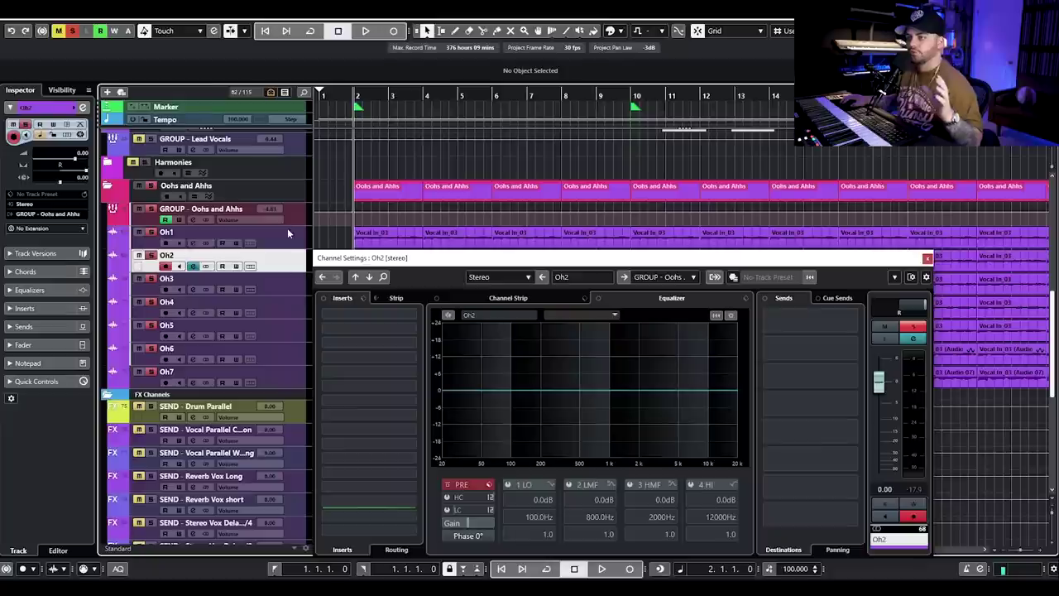
click(287, 229)
click(287, 211)
drag(402, 258, 386, 228)
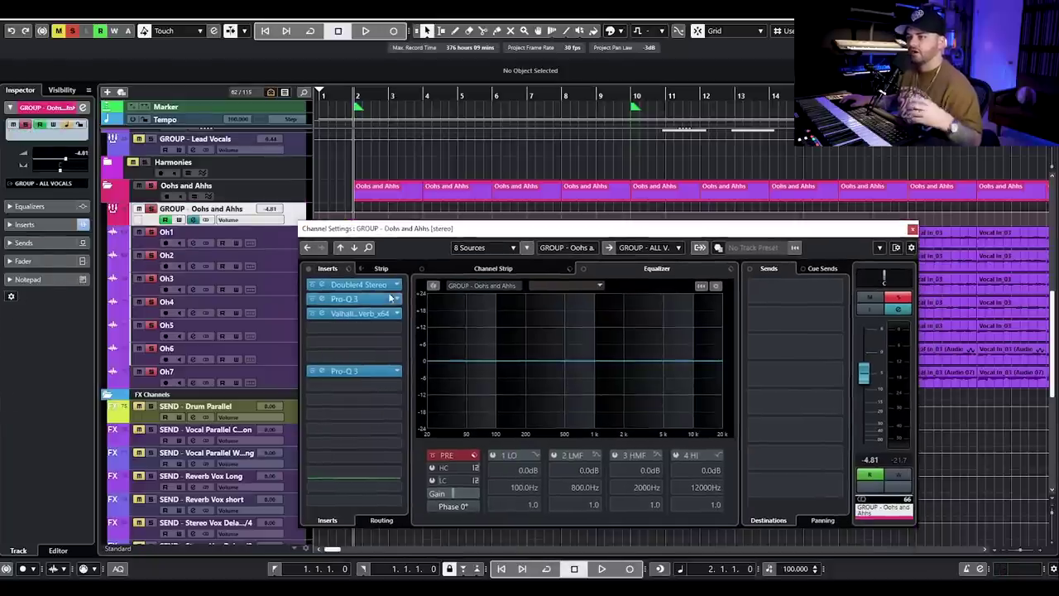
Step: Review the two Pro-Q 3 equalizers and ValhallaVintageVerb on GROUP - Oohs and Ahhs, and close the plug-ins and channel settings
click(364, 299)
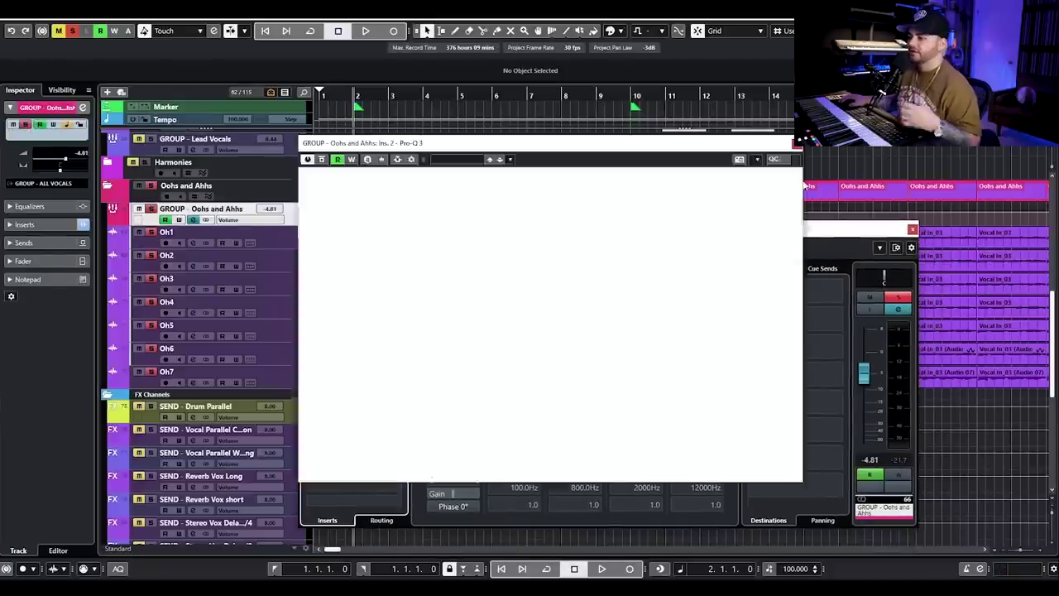
click(796, 142)
click(363, 312)
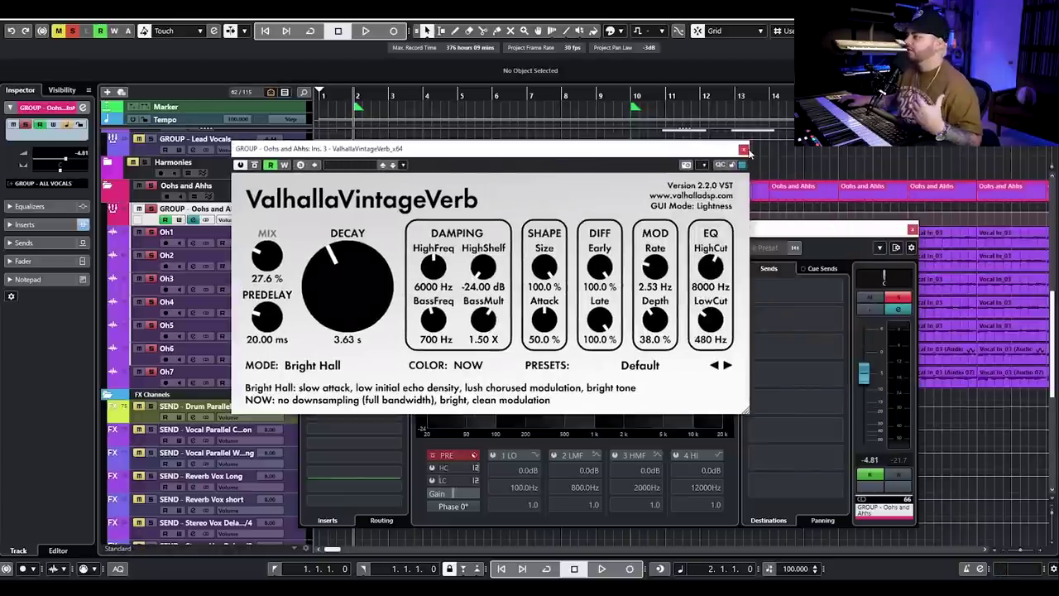
click(742, 150)
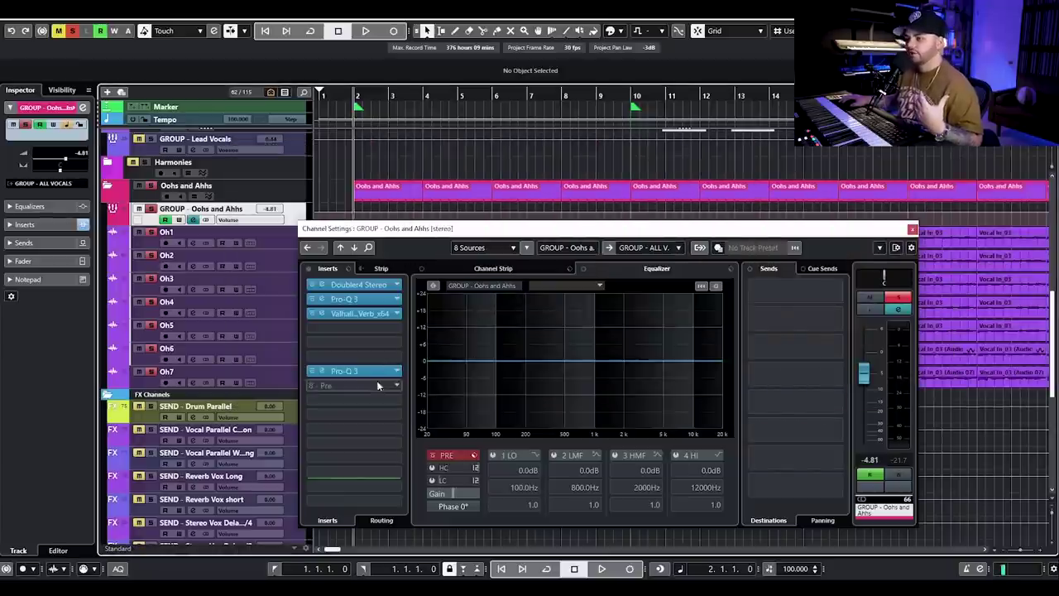
click(365, 372)
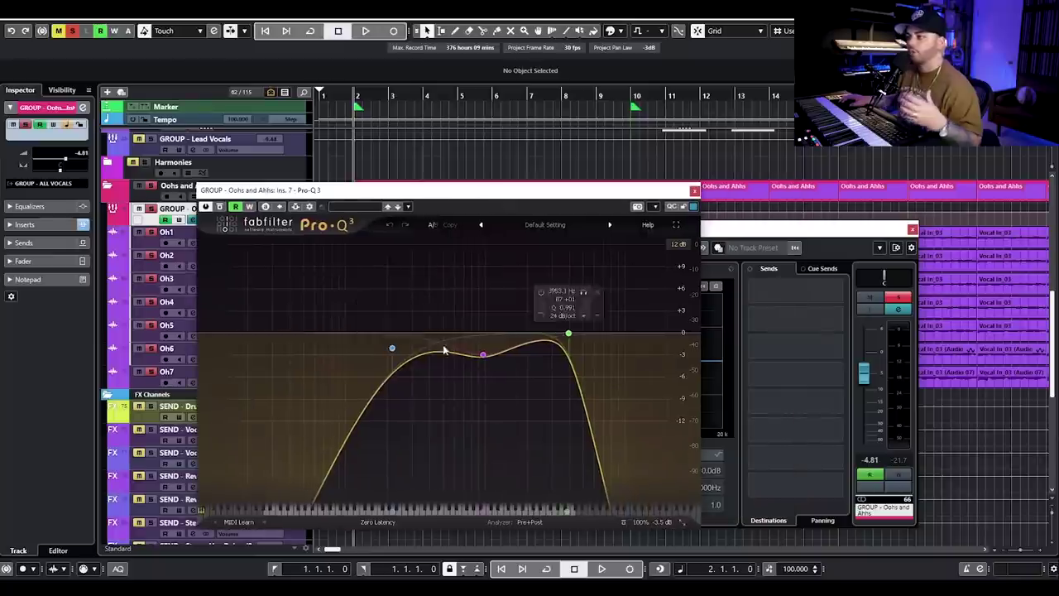
click(694, 191)
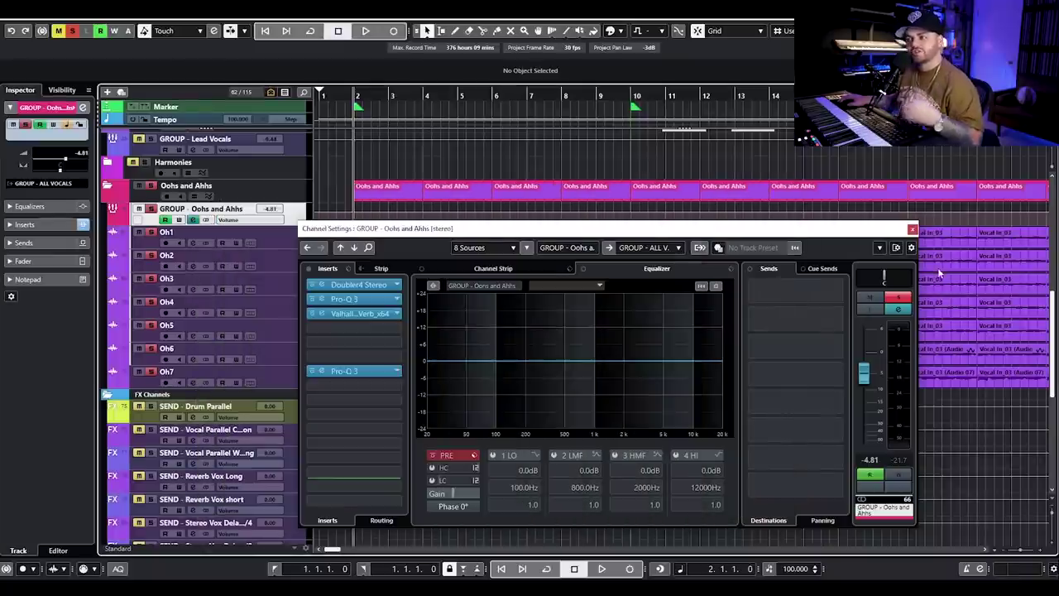
click(911, 229)
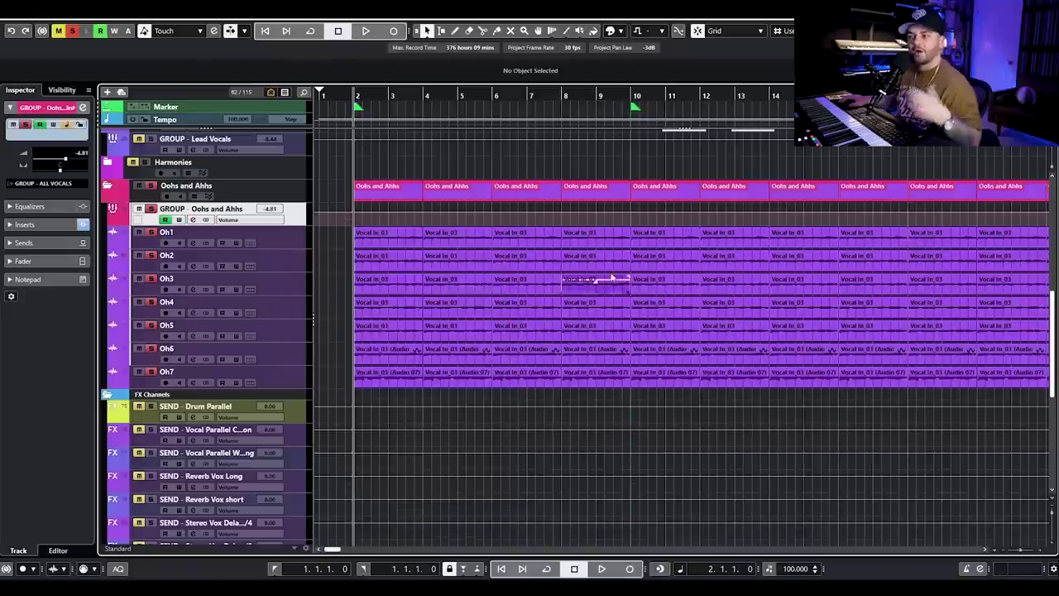
Step: Play the Oohs and Ahhs harmonies and add VOCAL CHOP and VOCAL CHOP Low to the solo during playback
key(space)
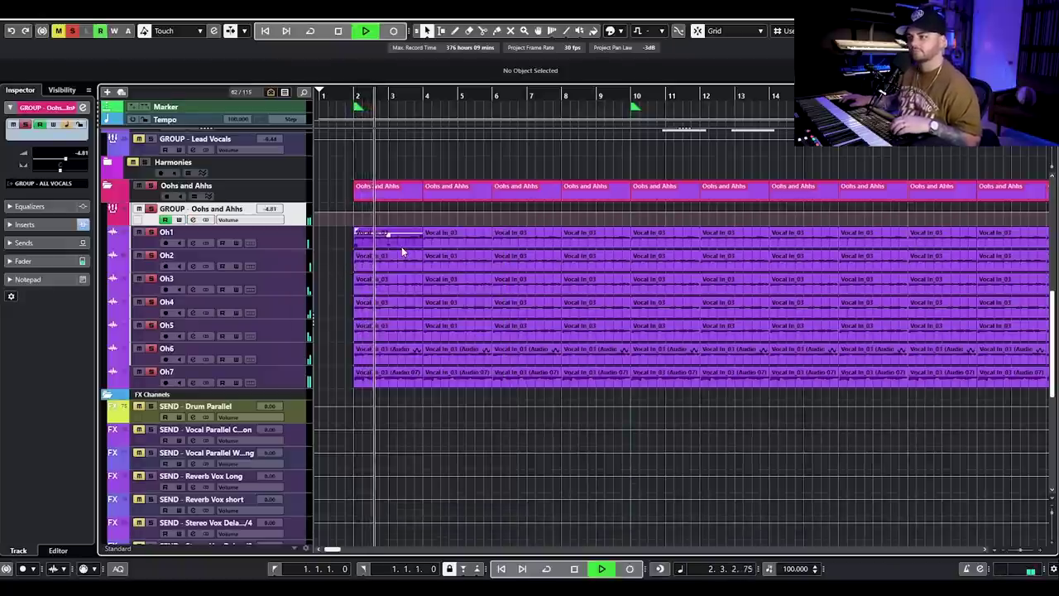
scroll(376, 257, up, 10)
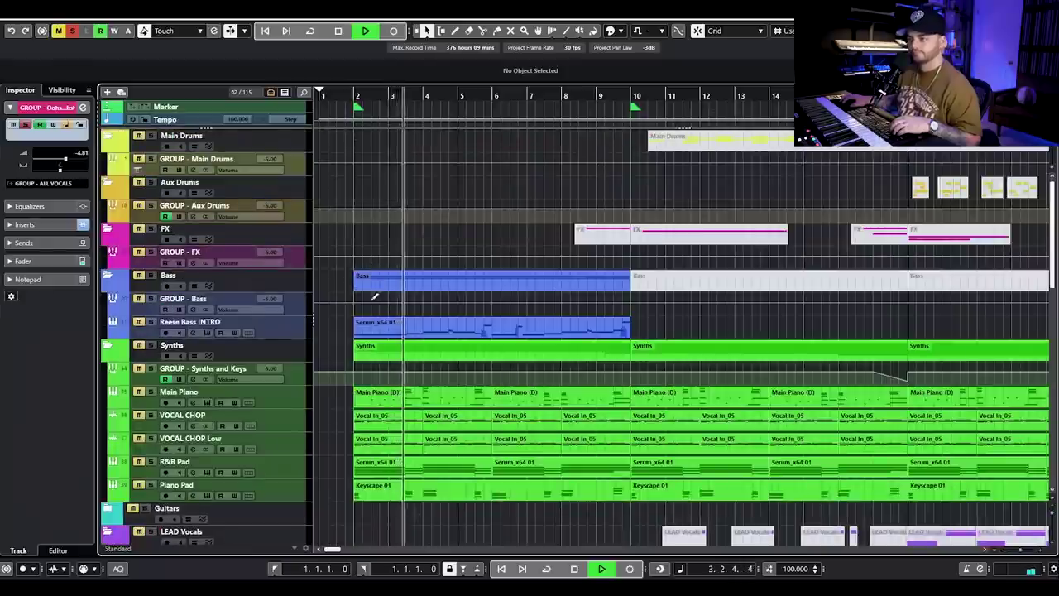
click(149, 416)
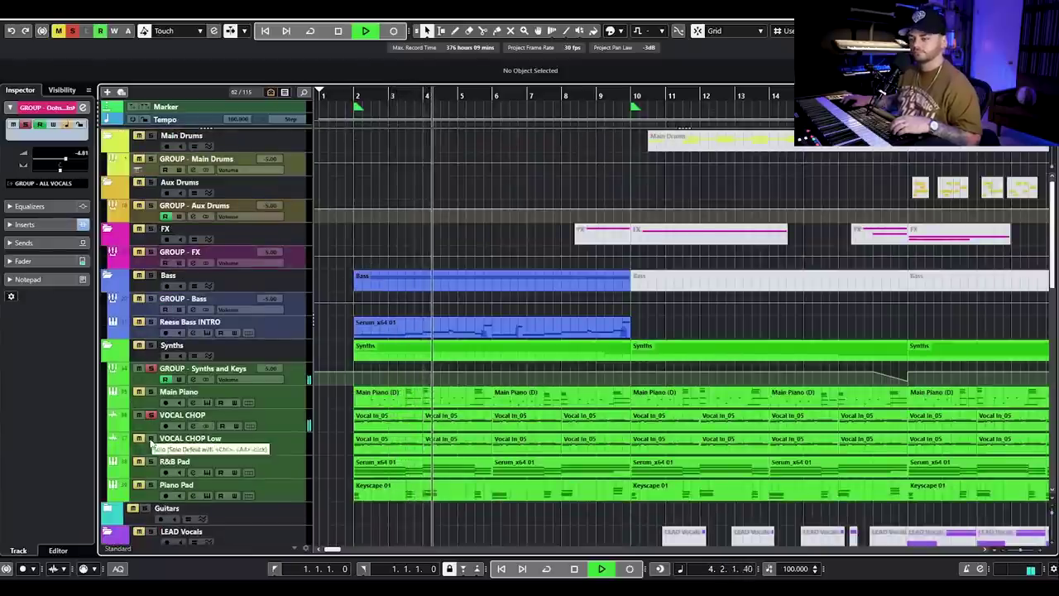
scroll(367, 397, down, 3)
scroll(368, 397, down, 3)
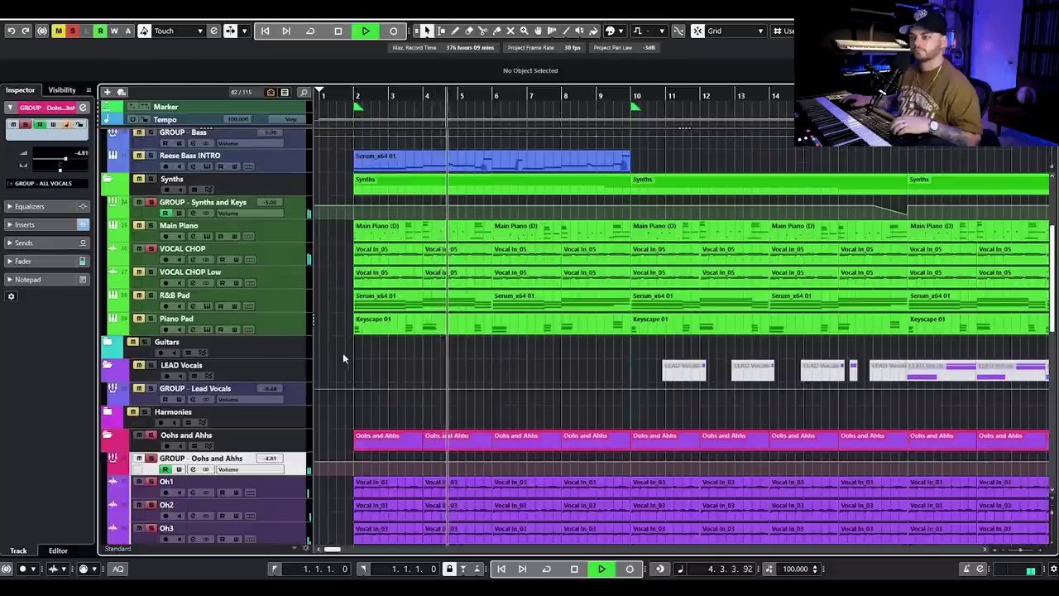
click(151, 273)
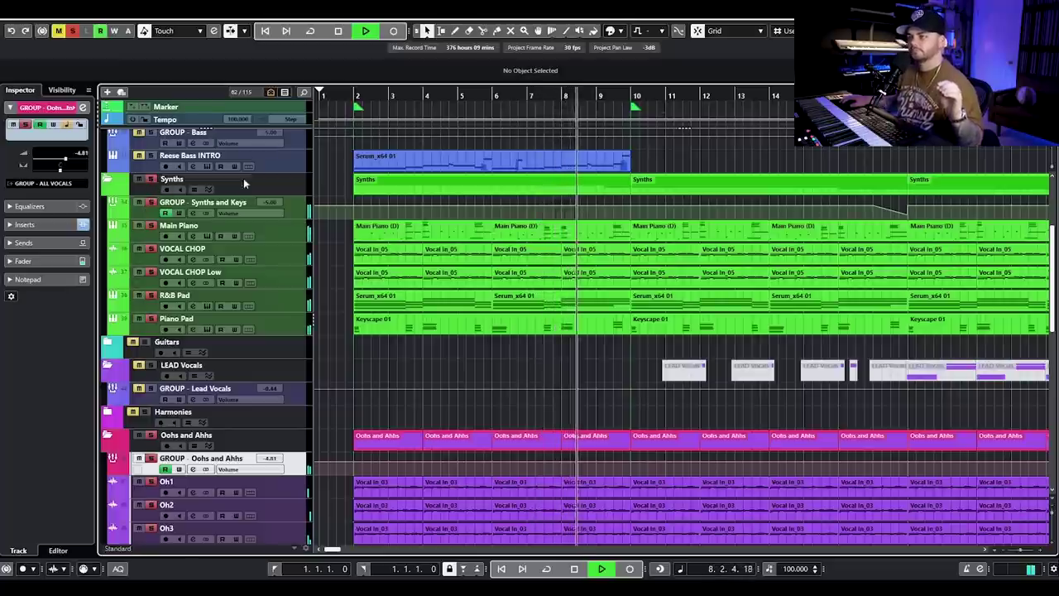
Step: Deactivate solo on all tracks and display the whole arrangement from the Main Drums down
scroll(298, 269, up, 2)
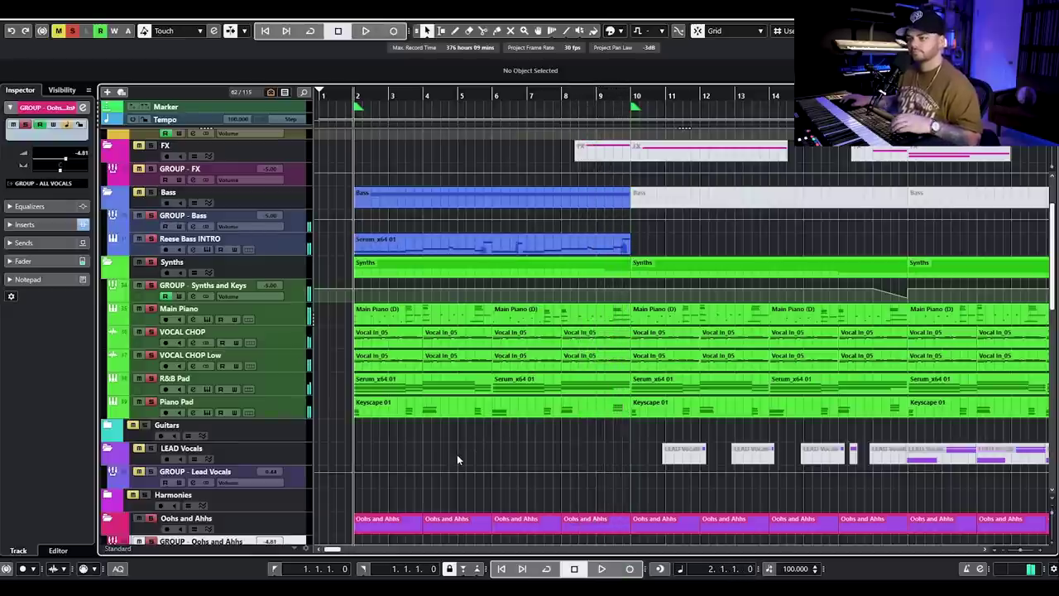
click(69, 32)
scroll(585, 291, up, 2)
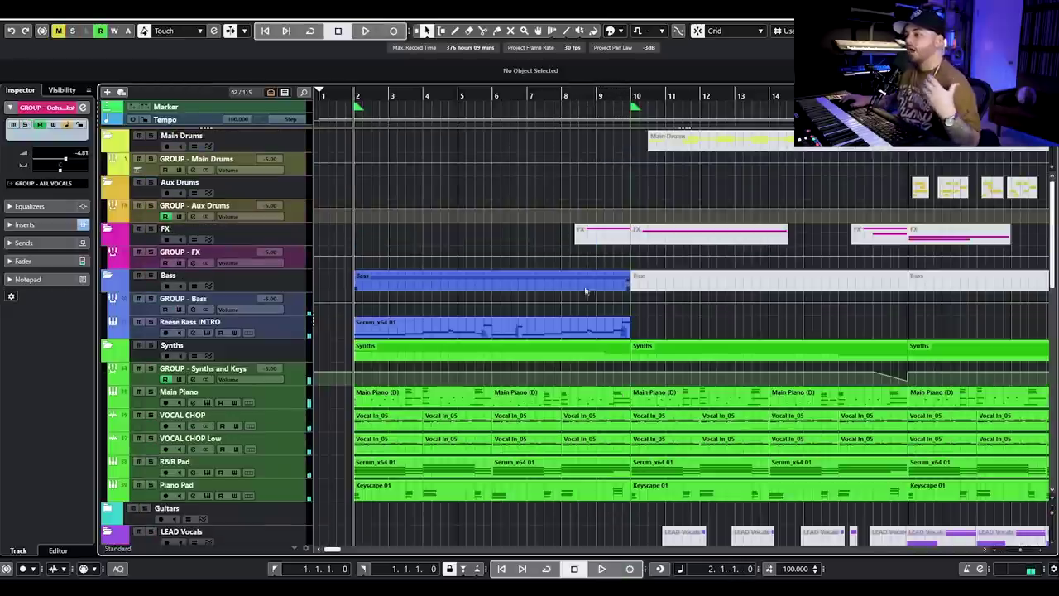
key(g)
key(g)
key(g)
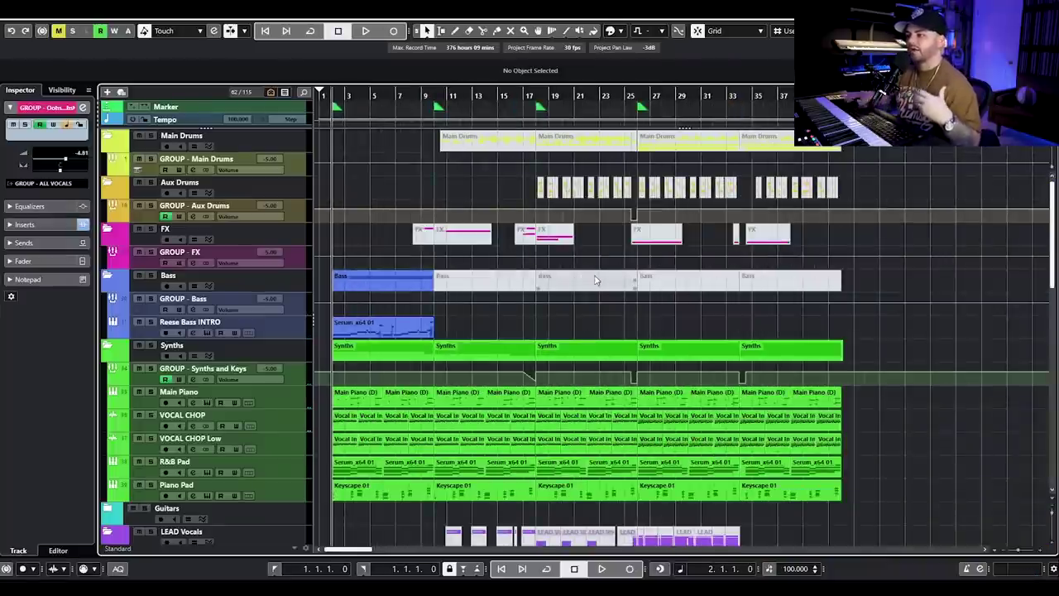
Step: Solo the Focus reference track at the end of the track list, play it from bar 10, and stop playback
scroll(594, 280, down, 15)
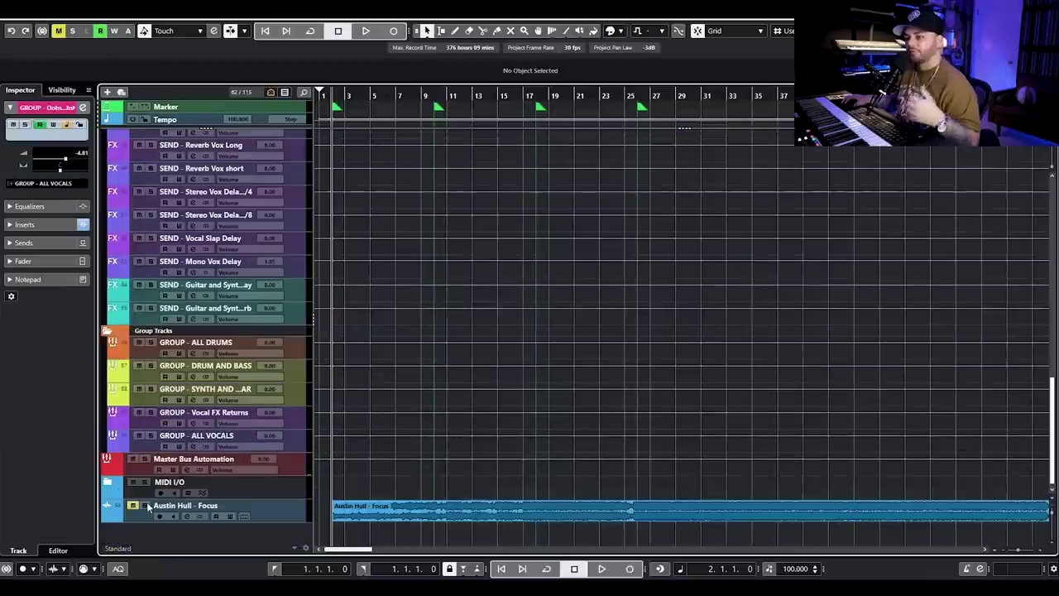
click(145, 505)
click(433, 97)
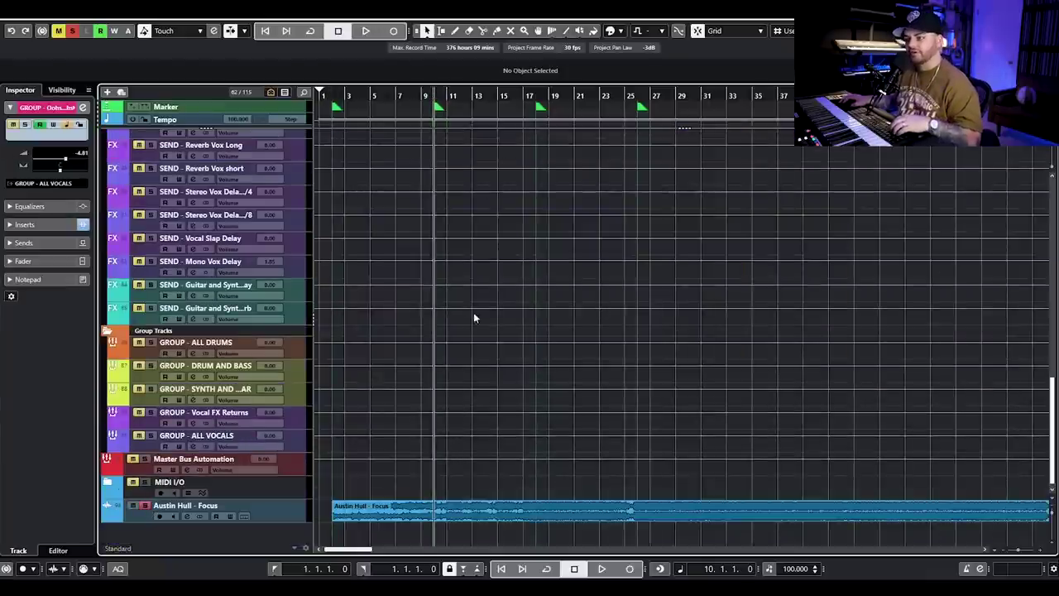
key(space)
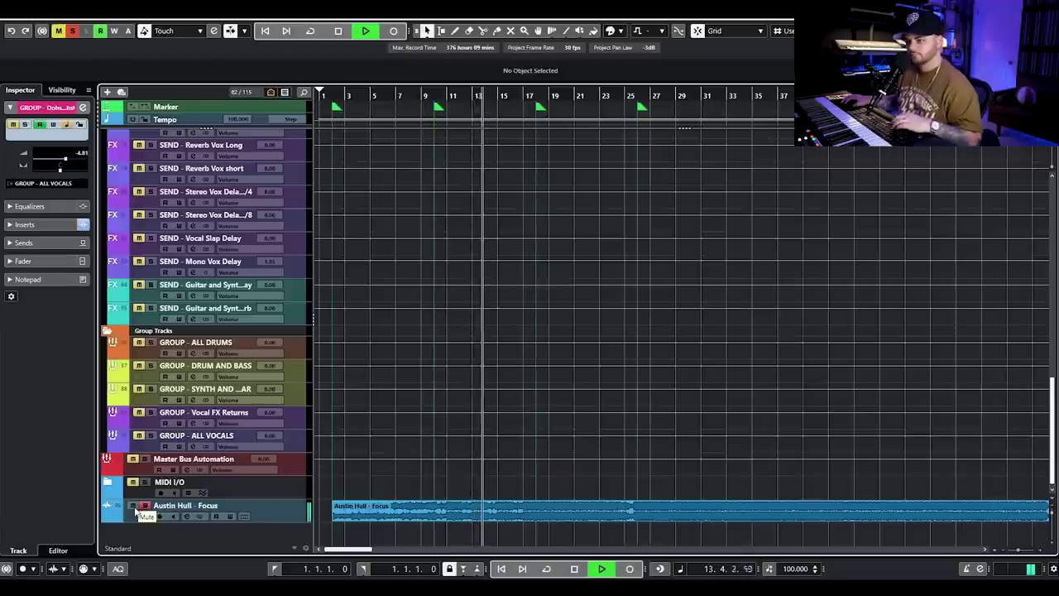
key(space)
scroll(436, 393, up, 15)
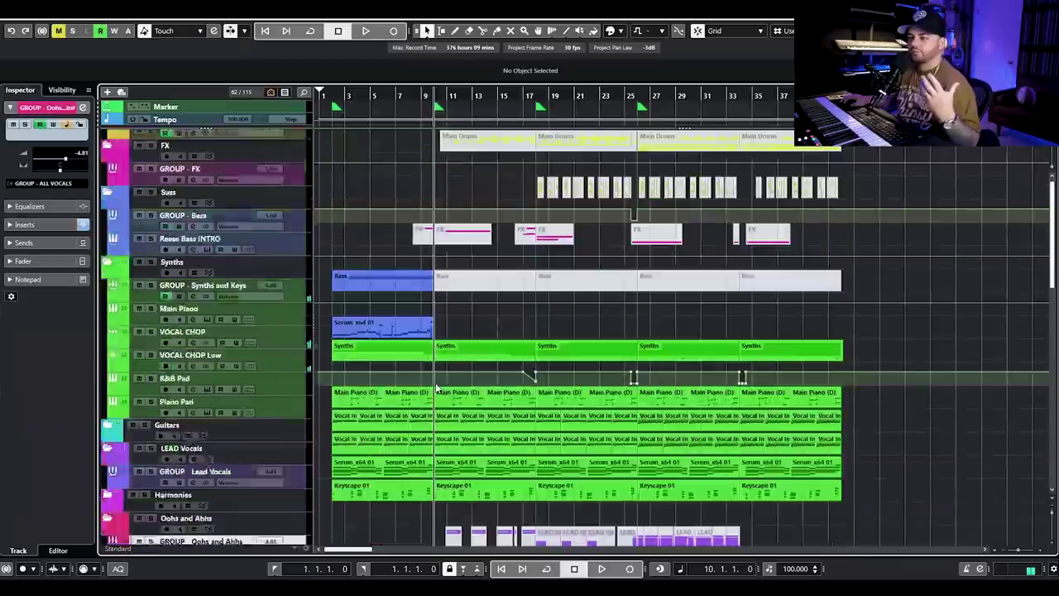
Step: Review the GreenHAAS insert and the channel equalizer on Swlling Hard Synth, and close the plug-in and channel settings
scroll(436, 389, down, 10)
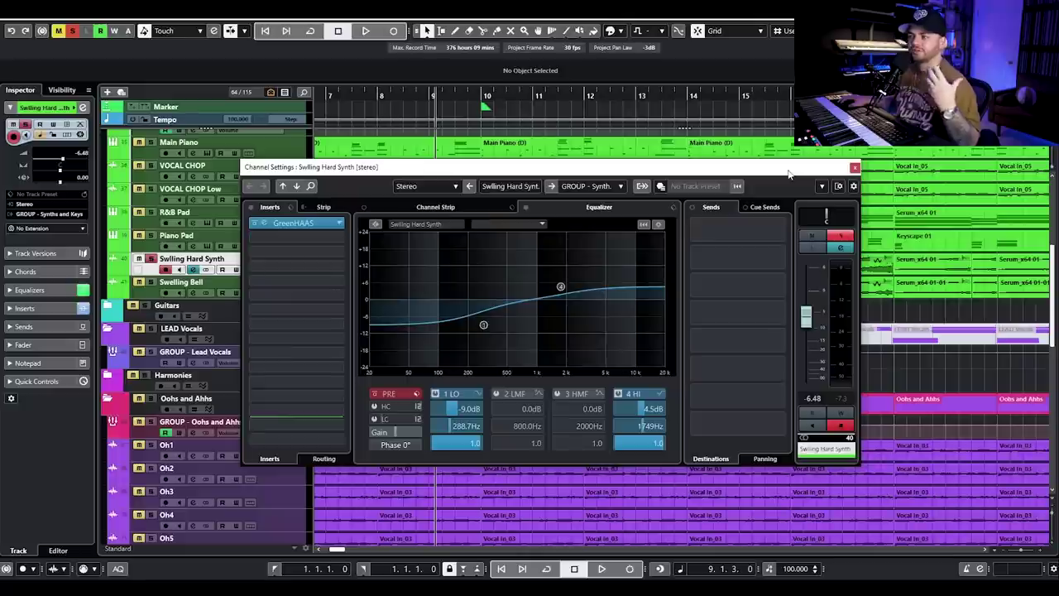
click(303, 227)
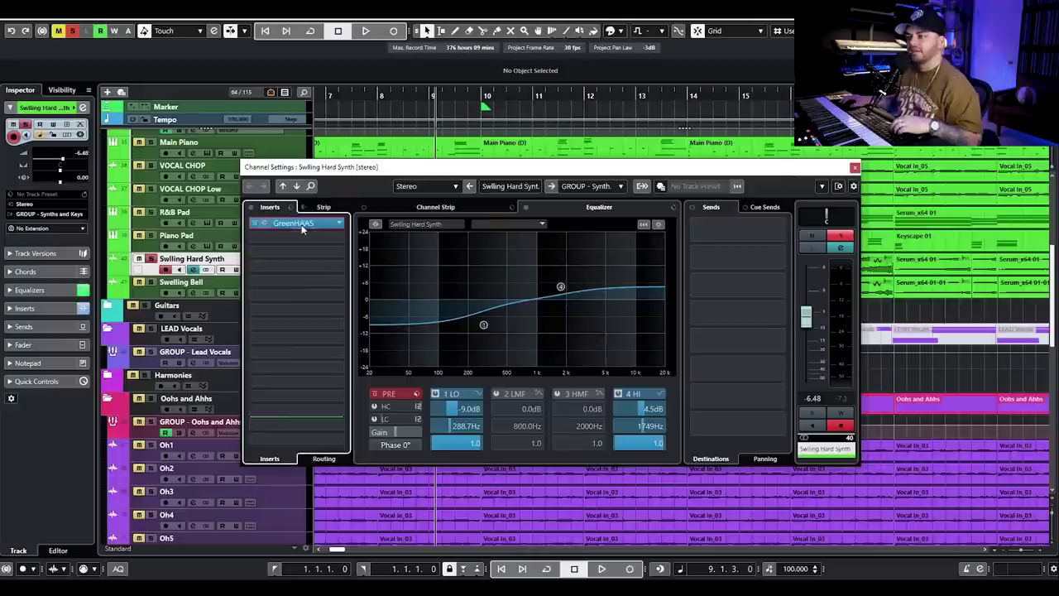
drag(925, 137, 275, 135)
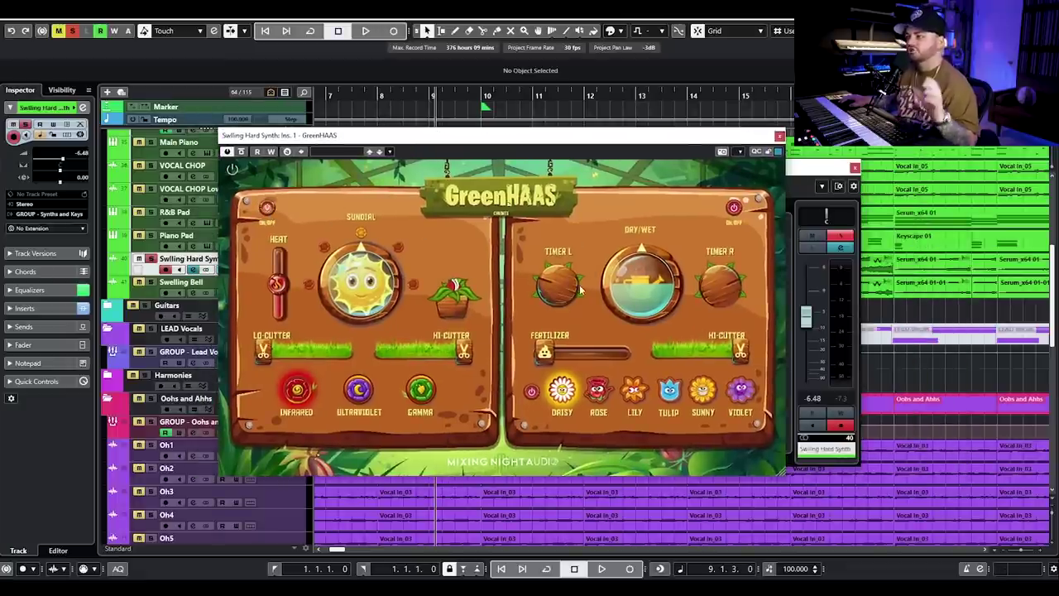
click(779, 136)
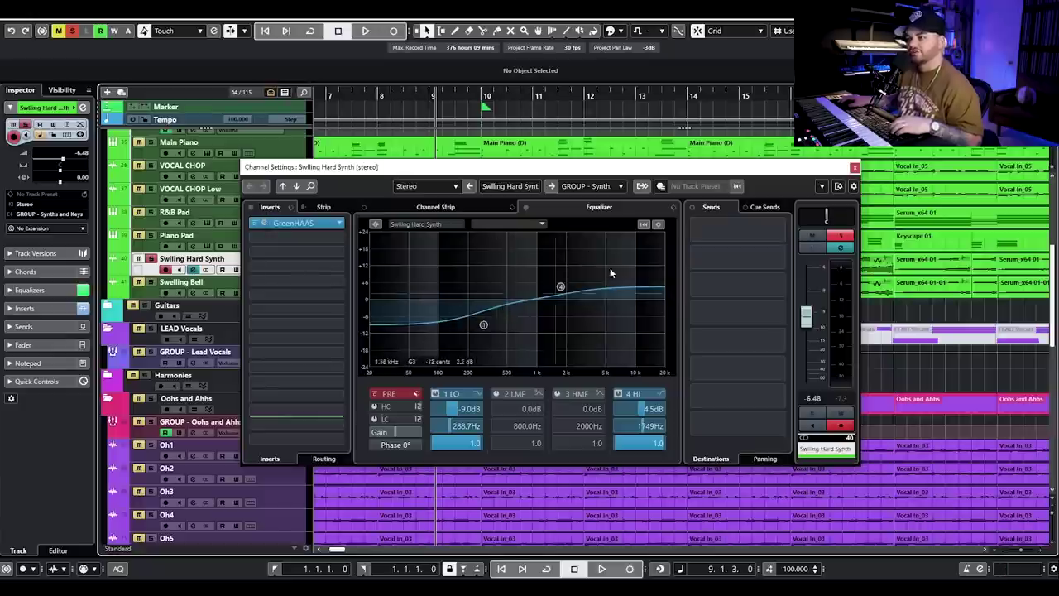
click(854, 168)
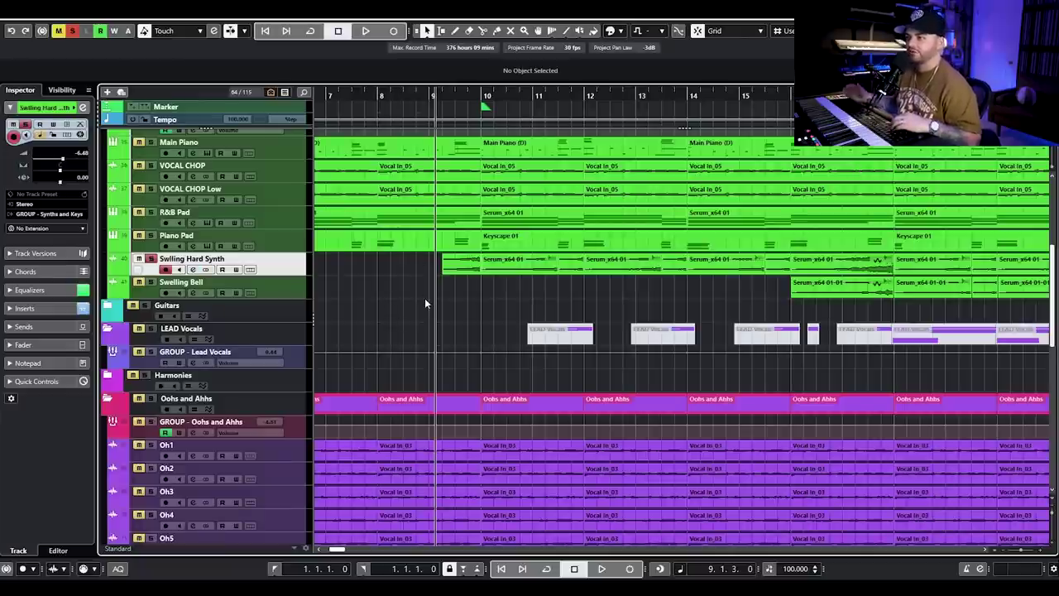
Step: Play Swlling Hard Synth on its own and again with the other synth tracks soloed, starting just before bar 10
key(space)
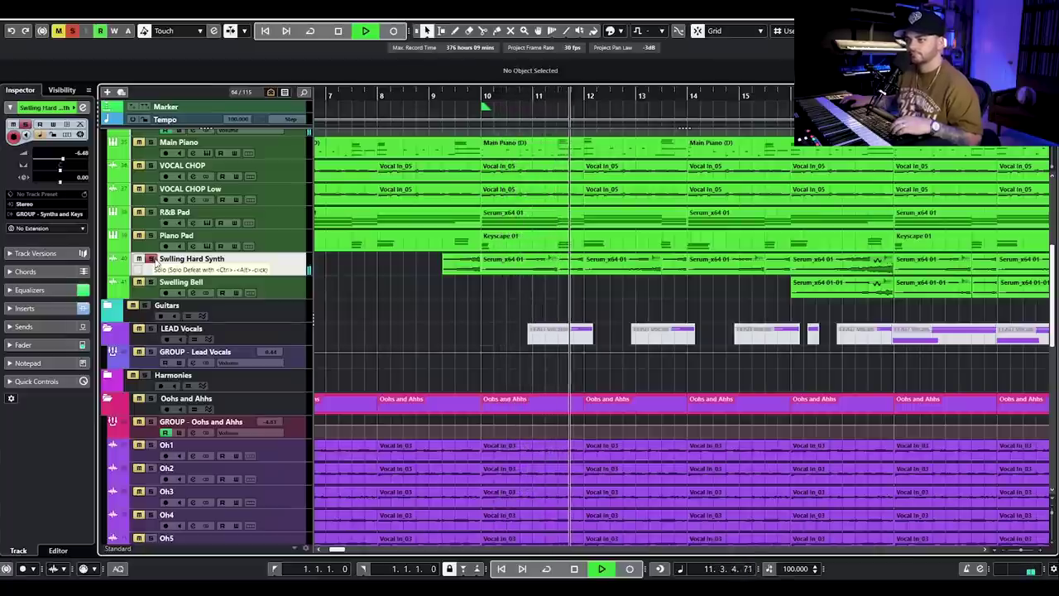
key(space)
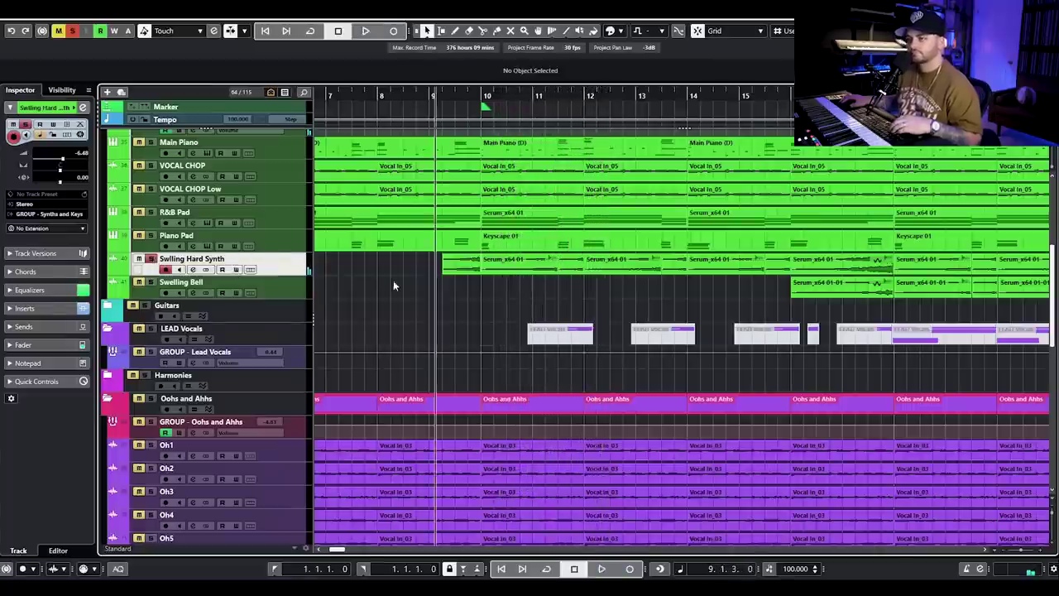
scroll(394, 285, up, 3)
click(473, 97)
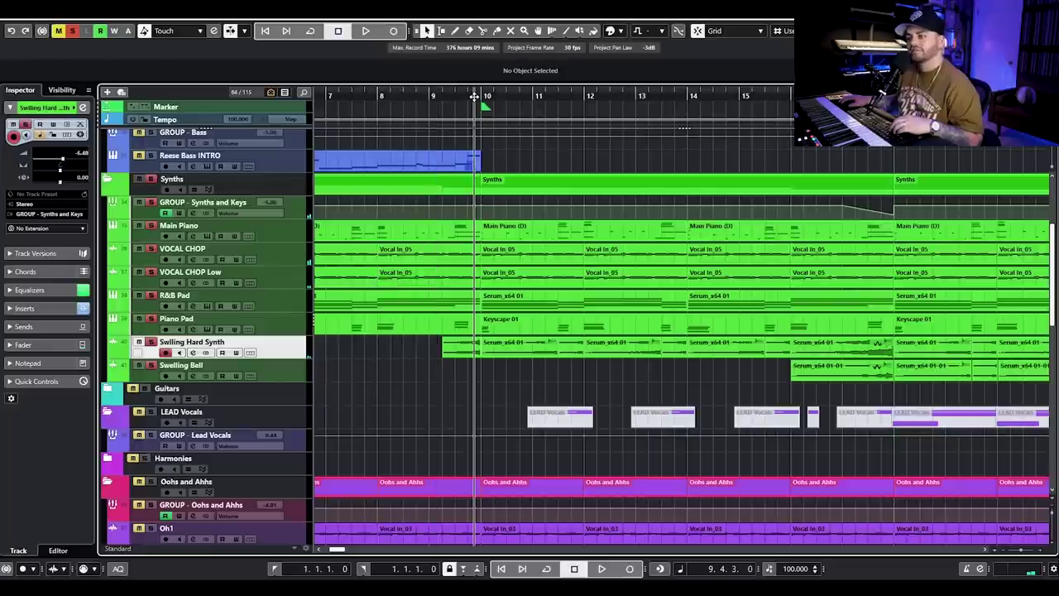
key(space)
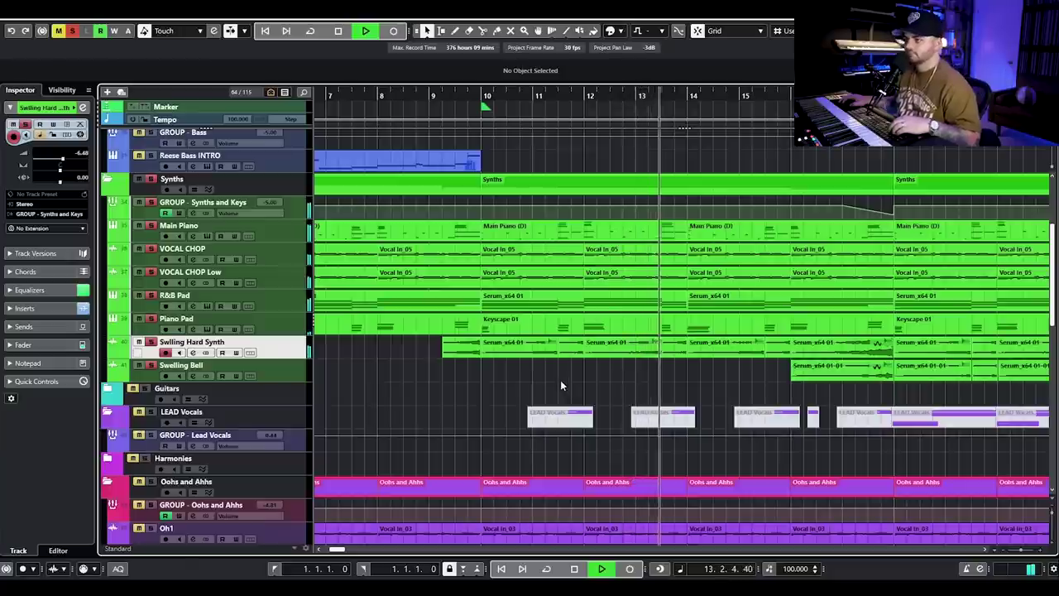
key(space)
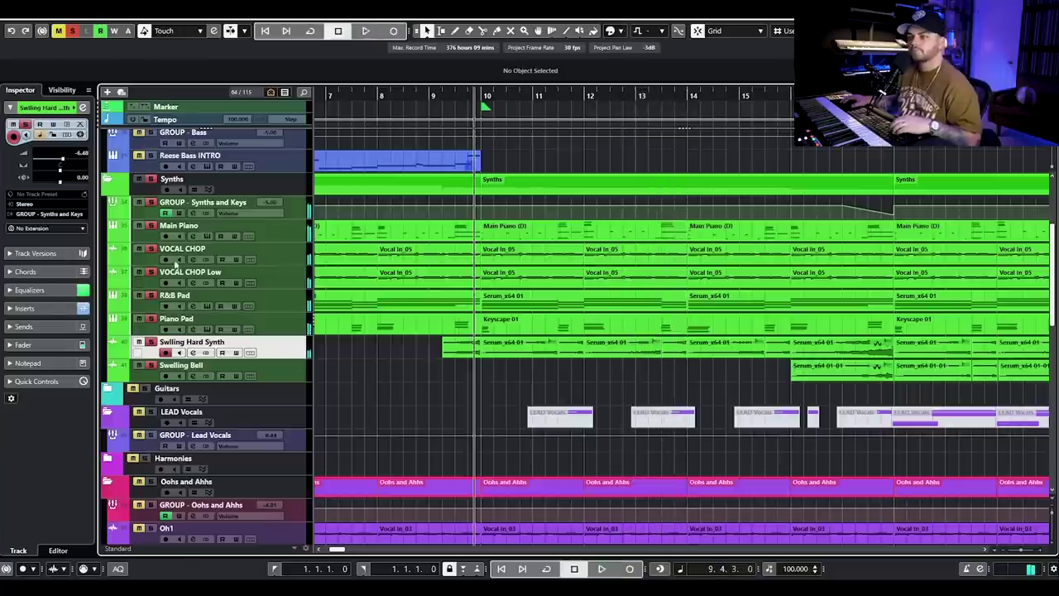
Step: Solo the Swelling Bell track and play it from the middle of bar 16 while examining its audio clips around bar 18
scroll(736, 364, right, 3)
scroll(716, 350, down, 5)
scroll(629, 358, right, 2)
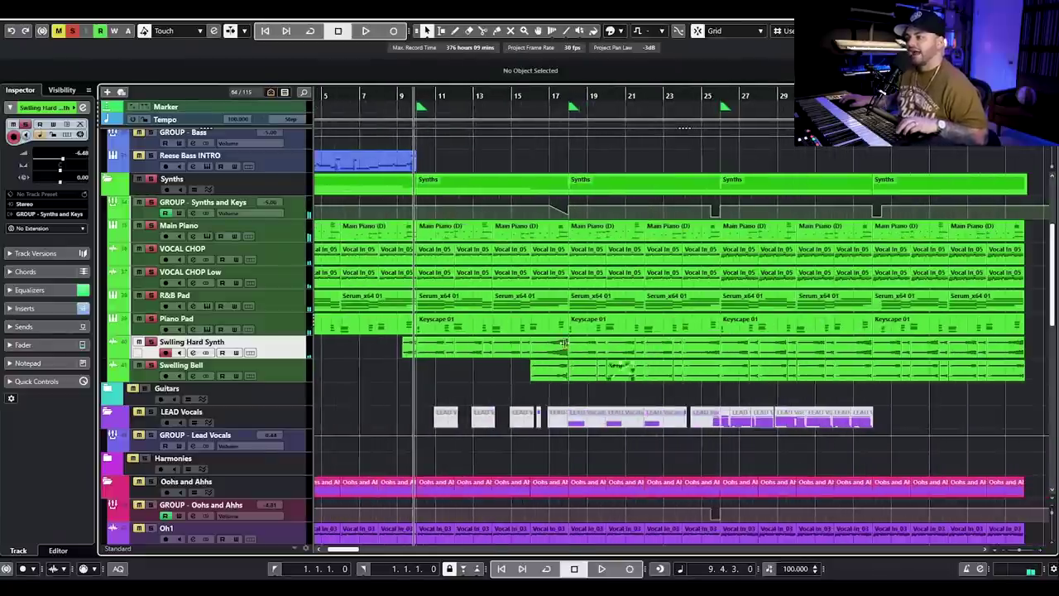
click(542, 93)
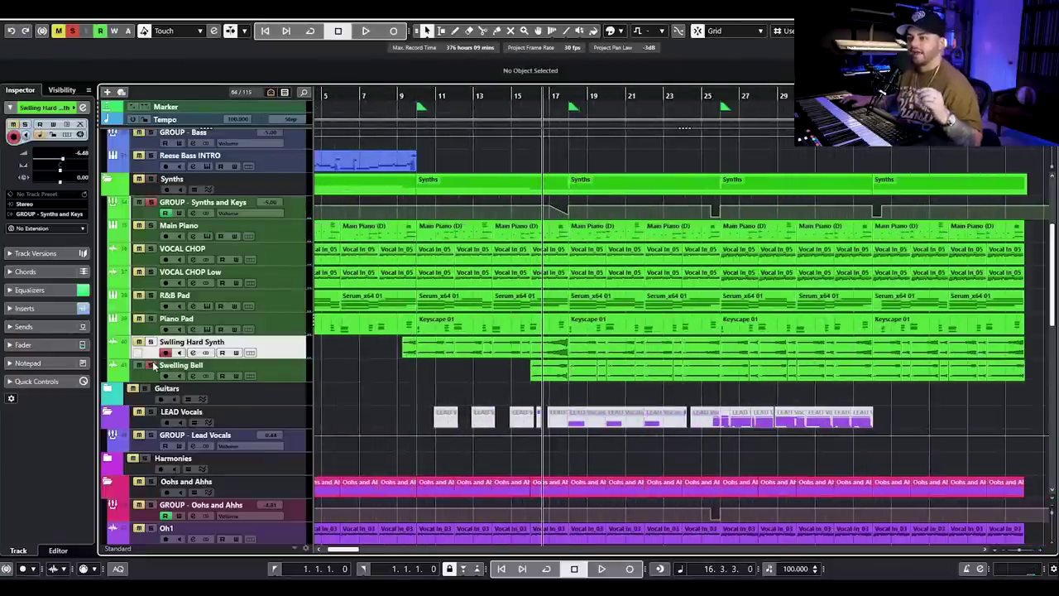
click(263, 366)
scroll(584, 366, up, 2)
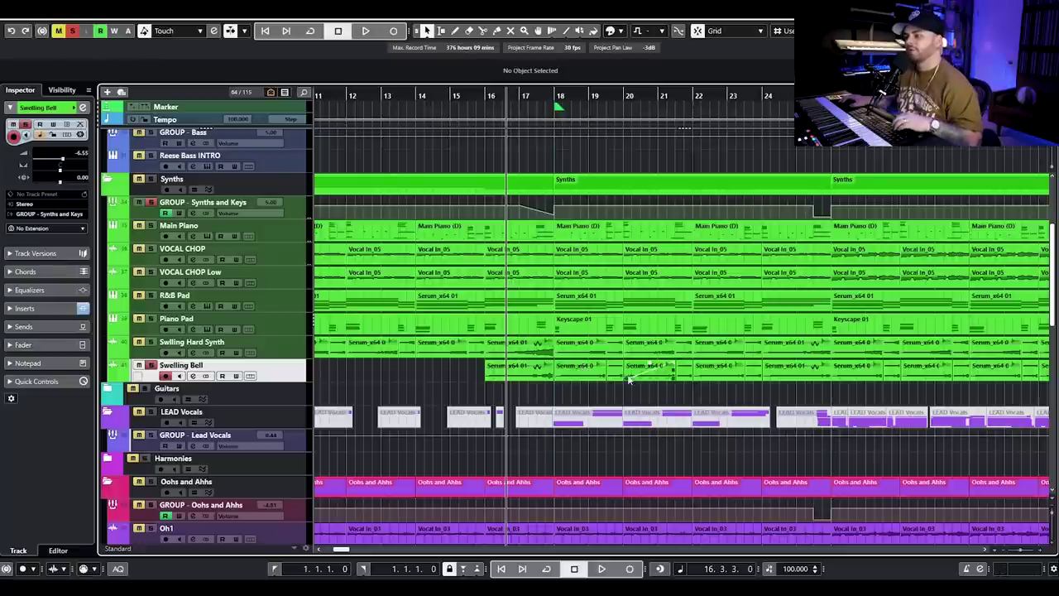
key(space)
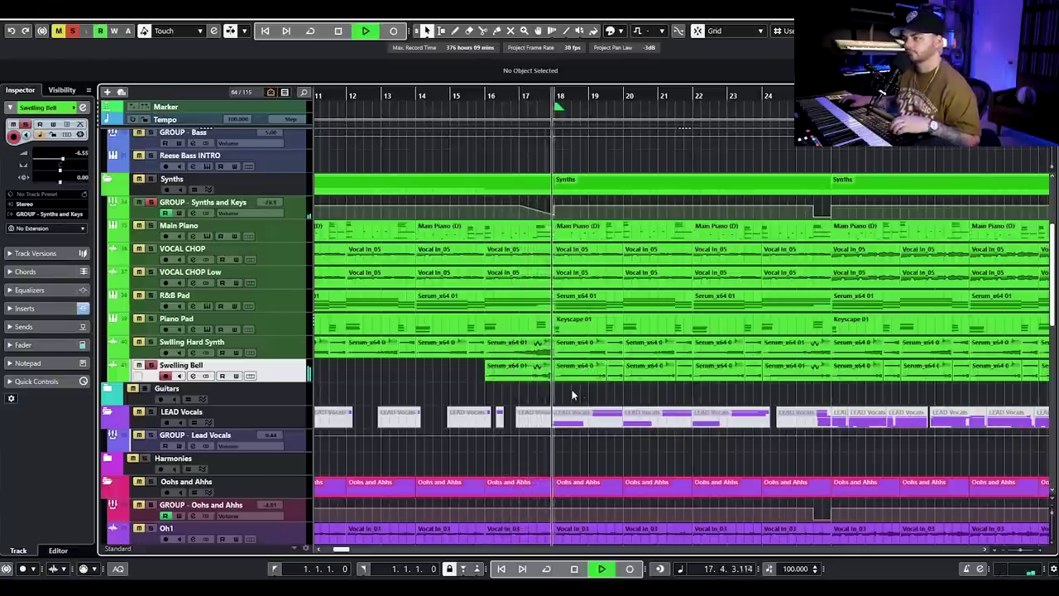
scroll(566, 391, up, 2)
scroll(565, 386, up, 2)
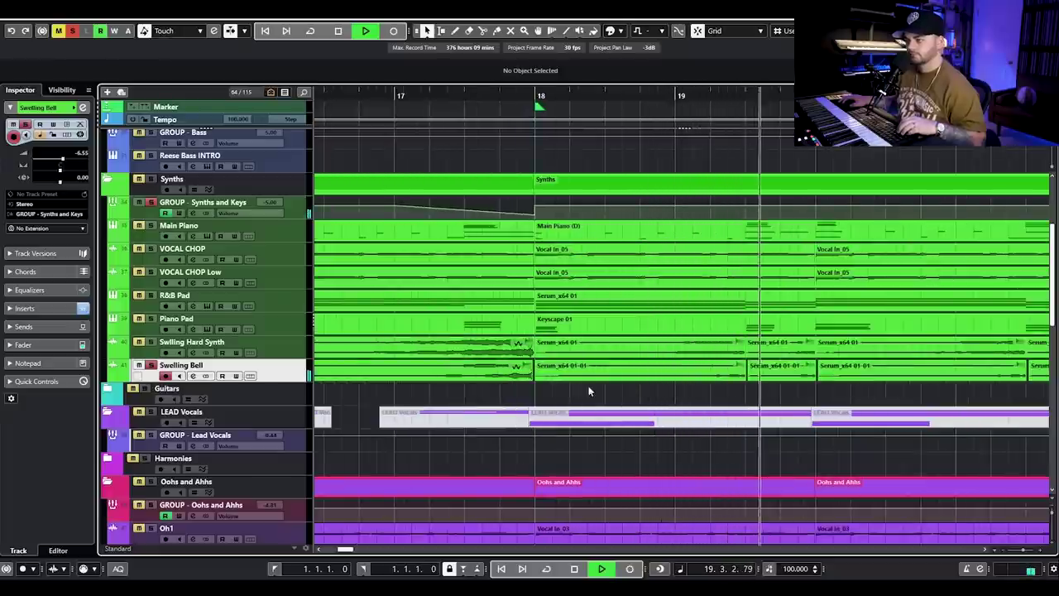
scroll(591, 384, down, 4)
key(space)
scroll(563, 373, down, 3)
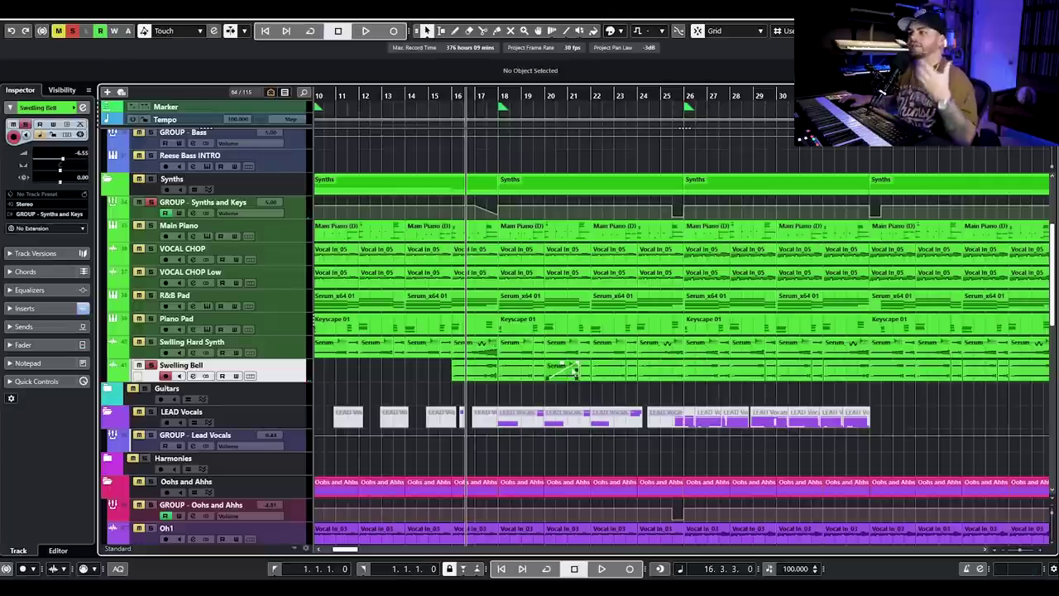
Step: Solo the whole Synths folder and look over the full arrangement from the Main Drums downward
click(149, 180)
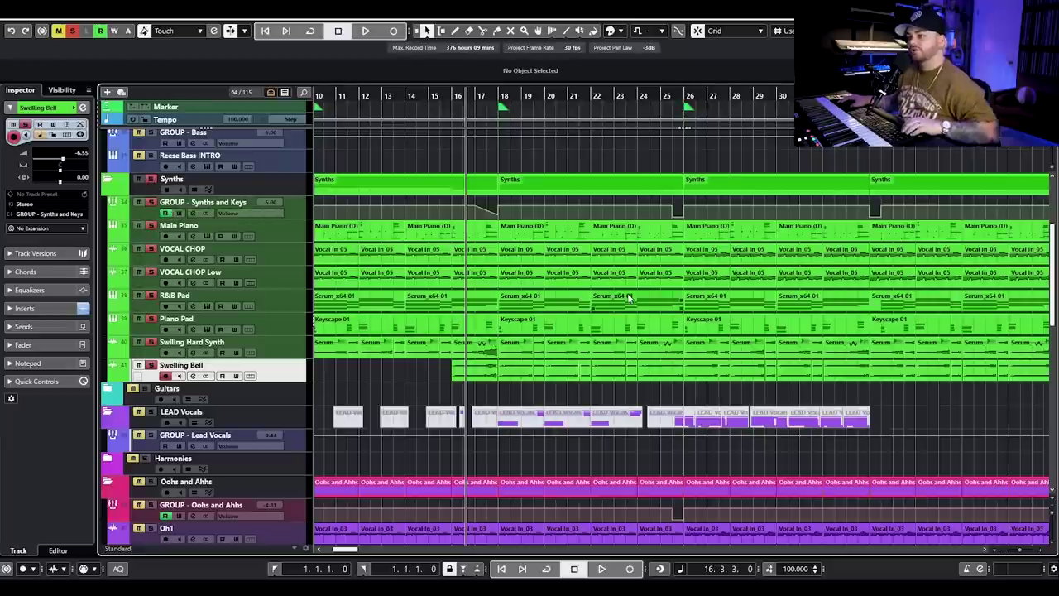
ctrl+scroll(612, 298, down, 2)
scroll(546, 335, down, 3)
scroll(546, 335, up, 5)
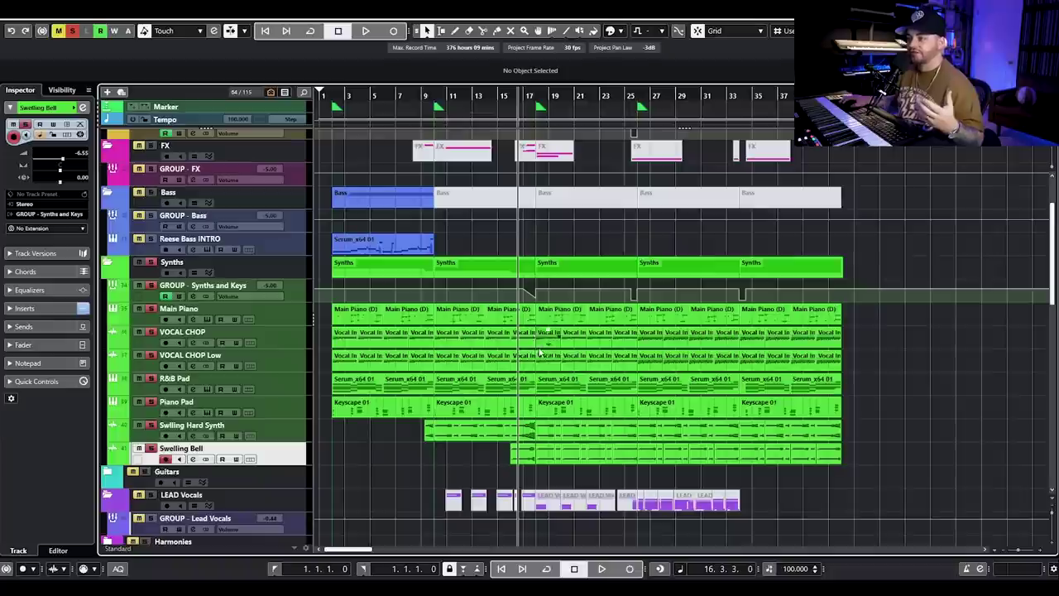
scroll(537, 339, down, 10)
scroll(302, 249, up, 10)
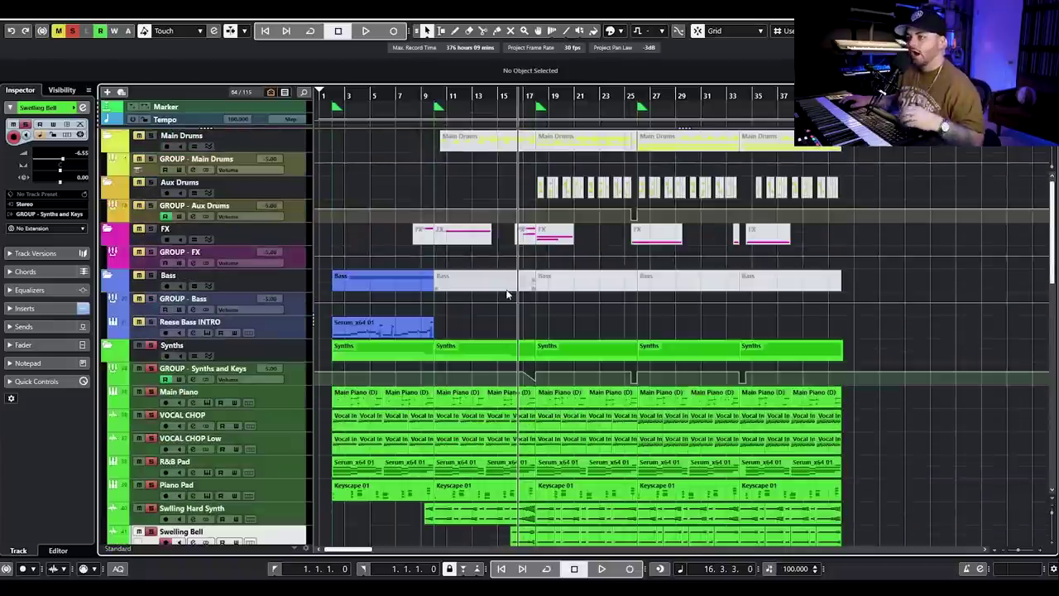
scroll(285, 298, down, 2)
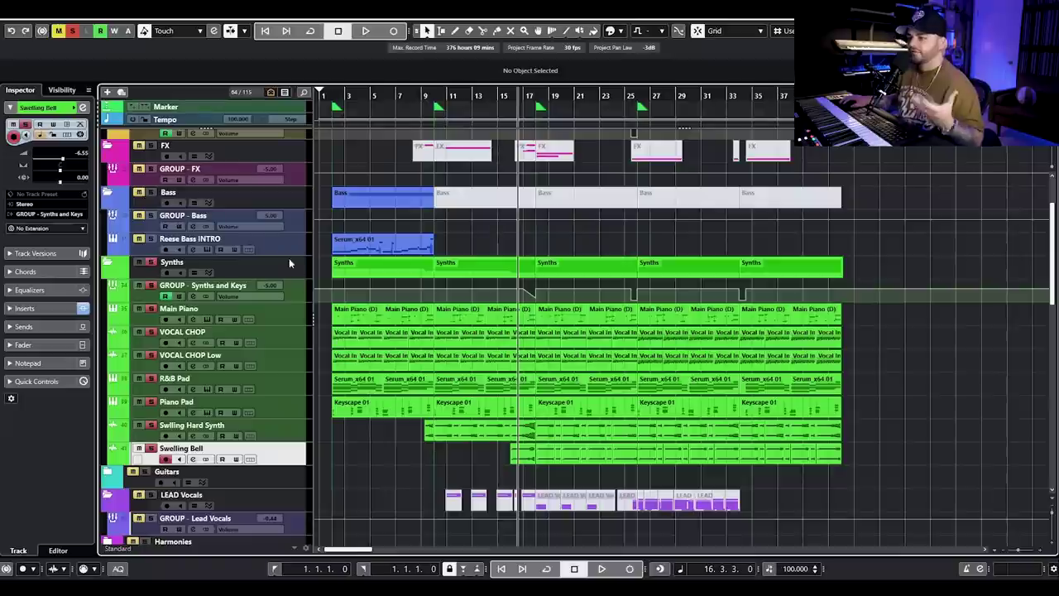
Step: Review the BA - Cleanest Reese Around patch and preset browser in the Reese Bass instrument, and close it
click(207, 271)
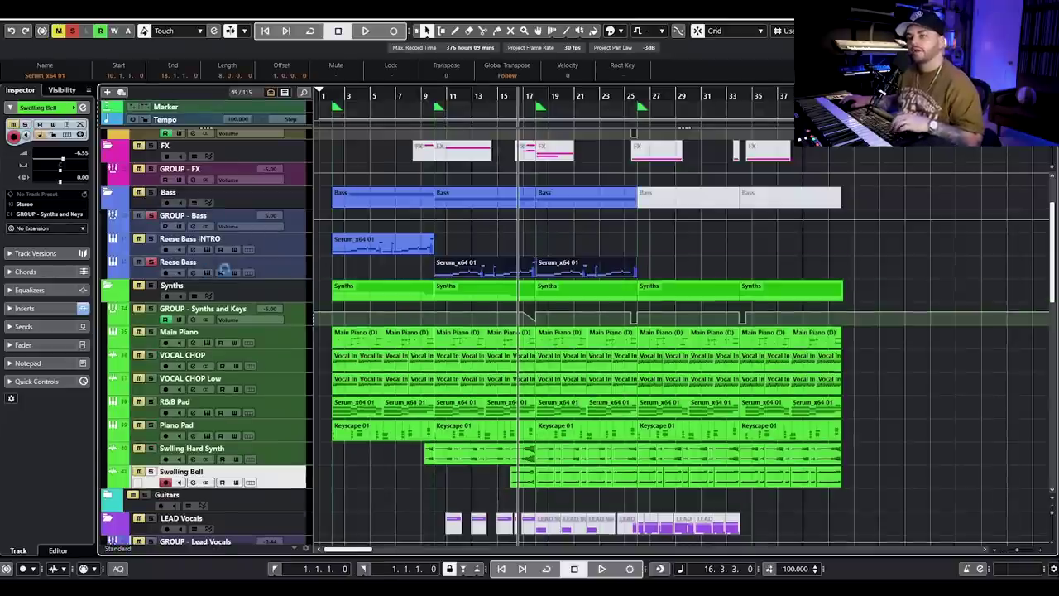
drag(801, 54, 280, 55)
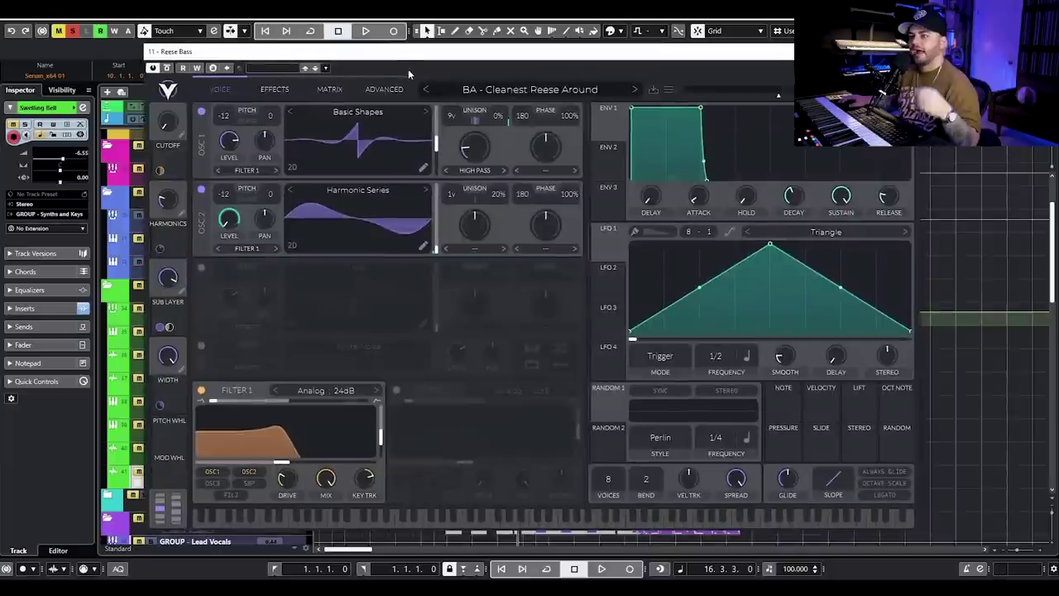
click(507, 91)
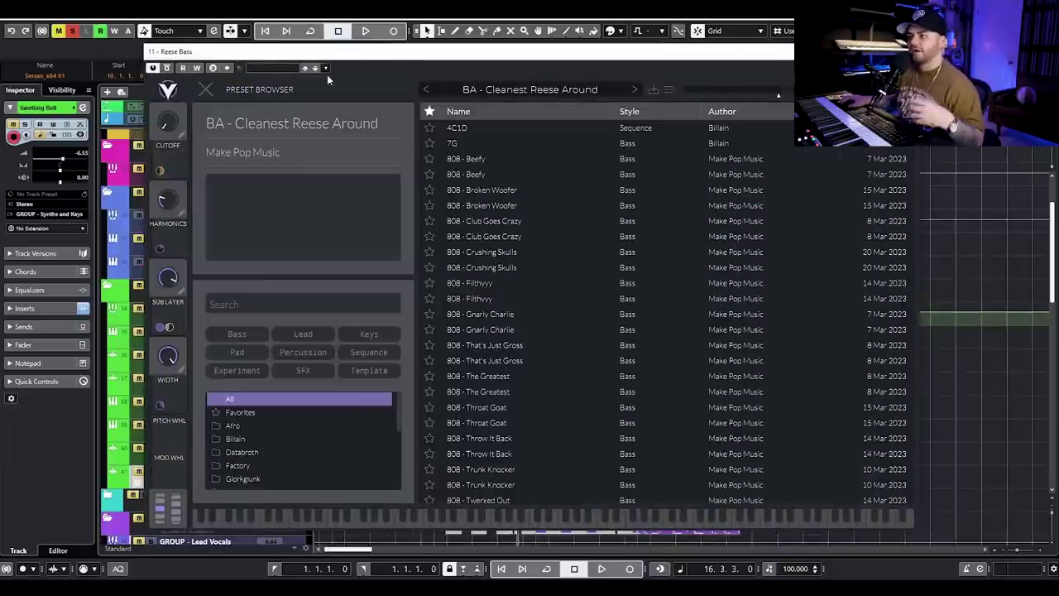
click(209, 89)
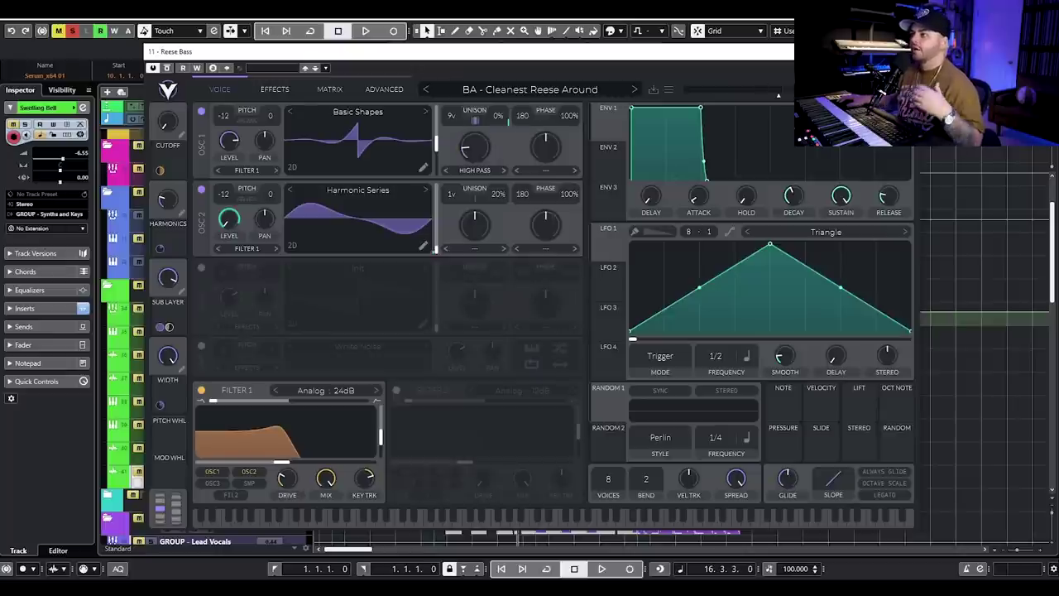
click(905, 51)
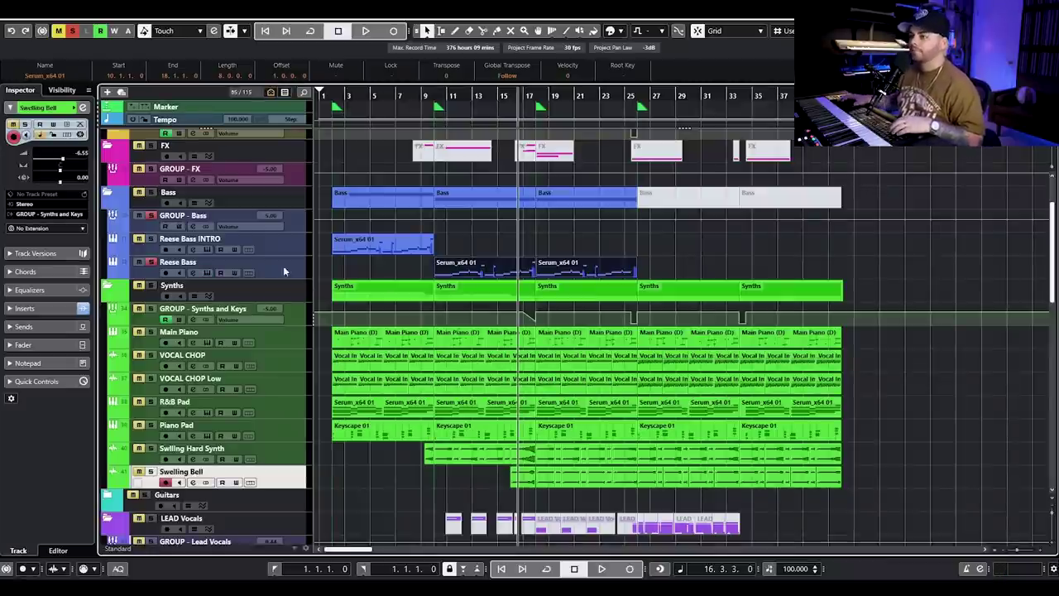
Step: Play the soloed Reese Bass from bar 10 and stop playback
click(435, 98)
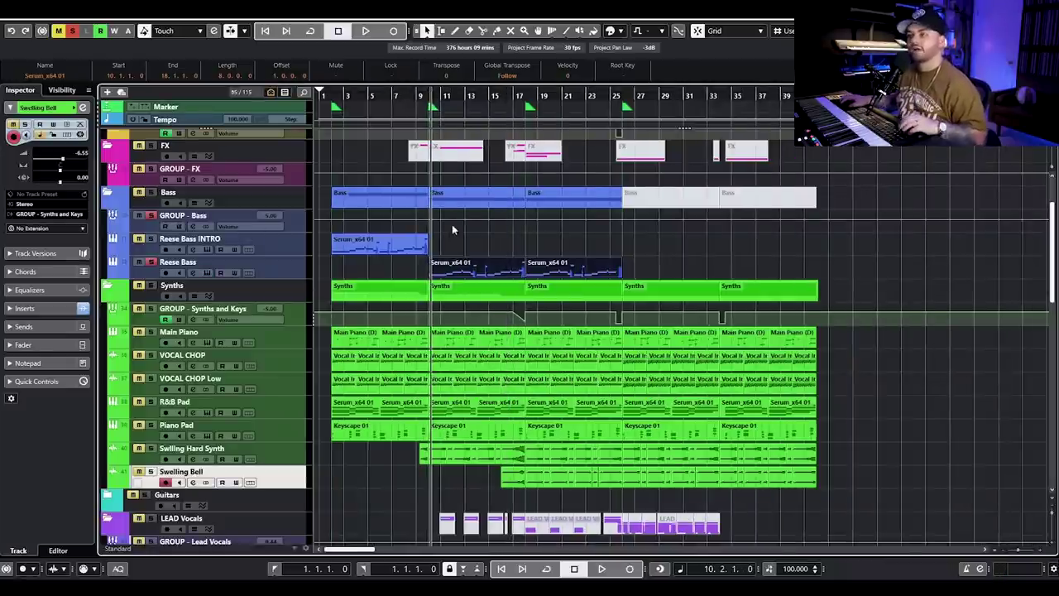
scroll(451, 224, up, 5)
click(369, 94)
key(g)
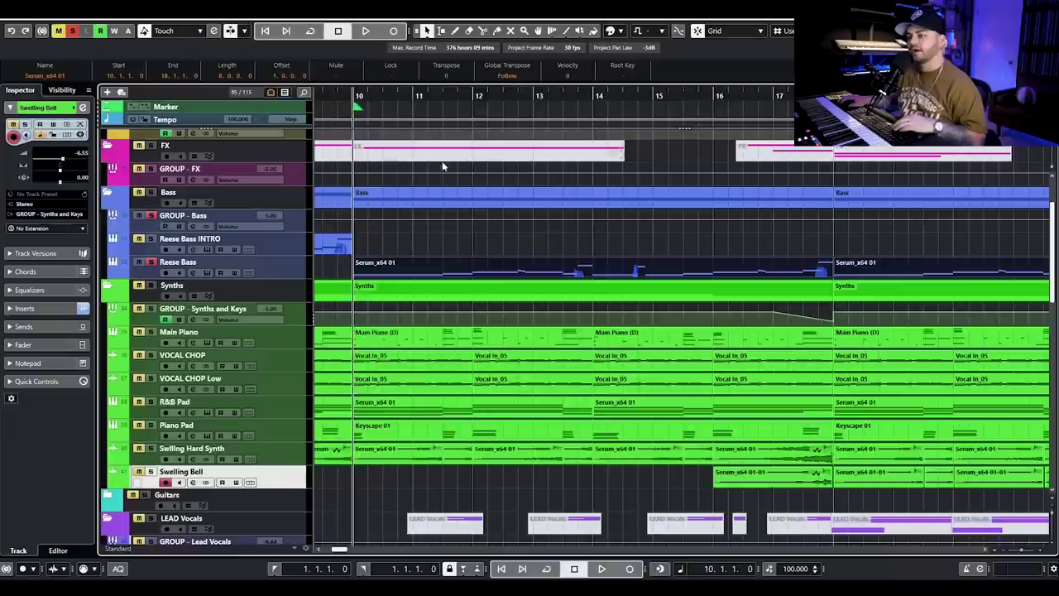
key(space)
key(g)
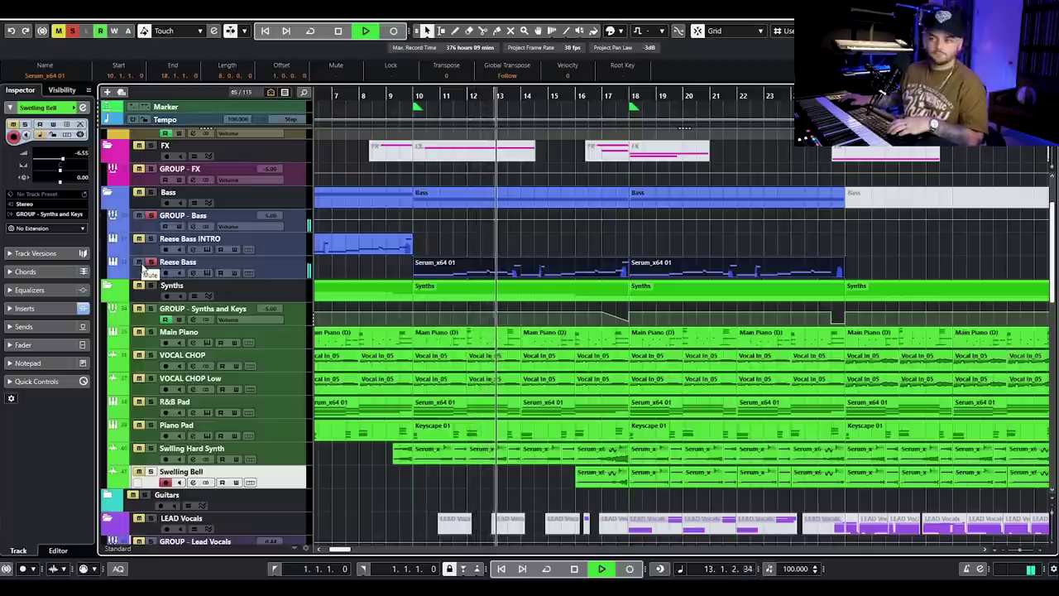
key(space)
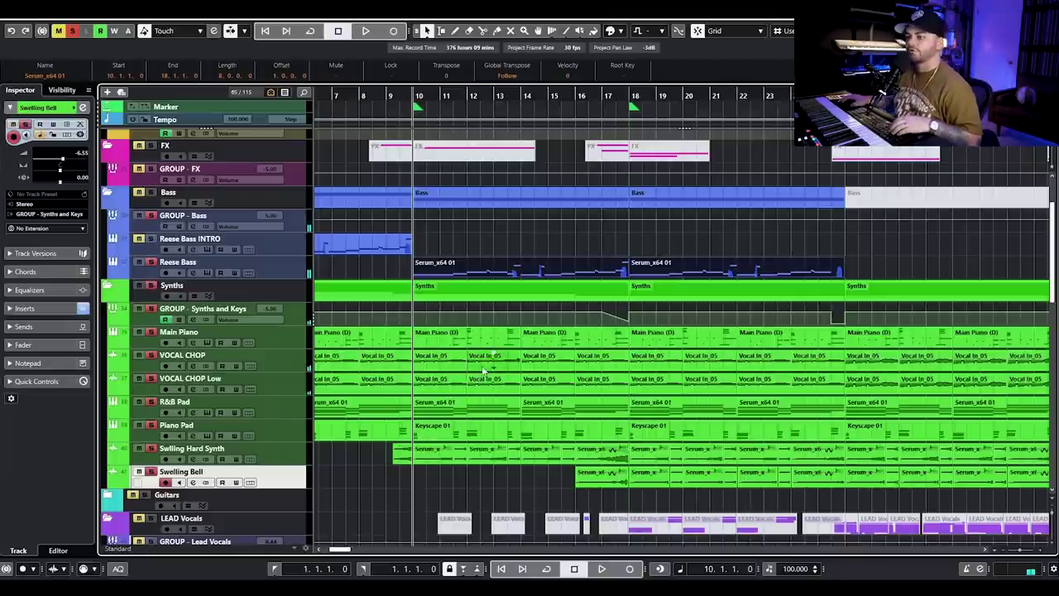
Step: Play the soloed Reese Bass and Synths together from bar 10, stop playback, and clear the solos and the clip selection
key(space)
scroll(451, 362, down, 2)
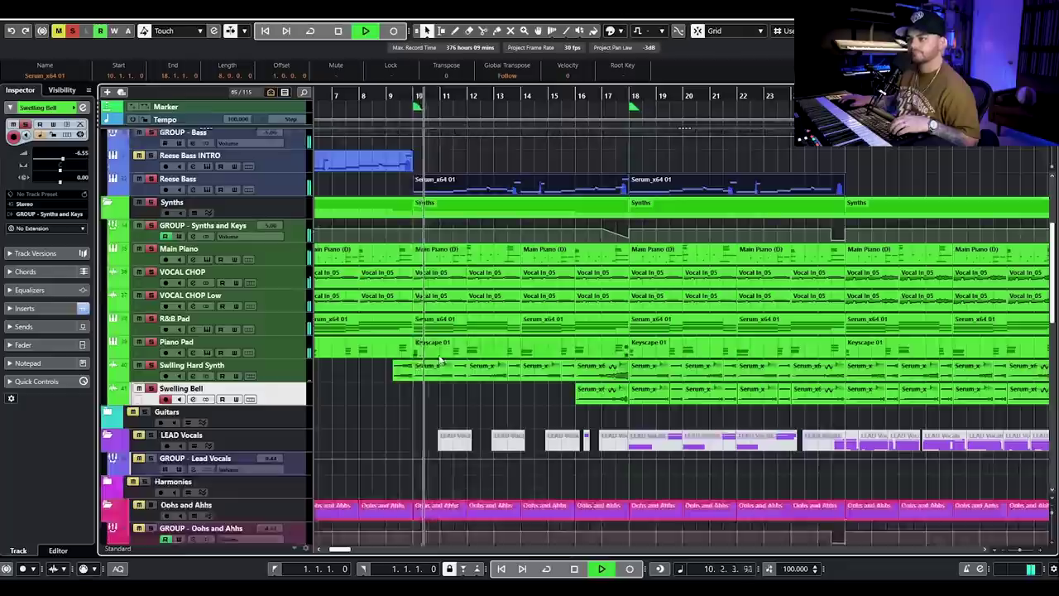
scroll(442, 359, up, 4)
scroll(439, 357, down, 2)
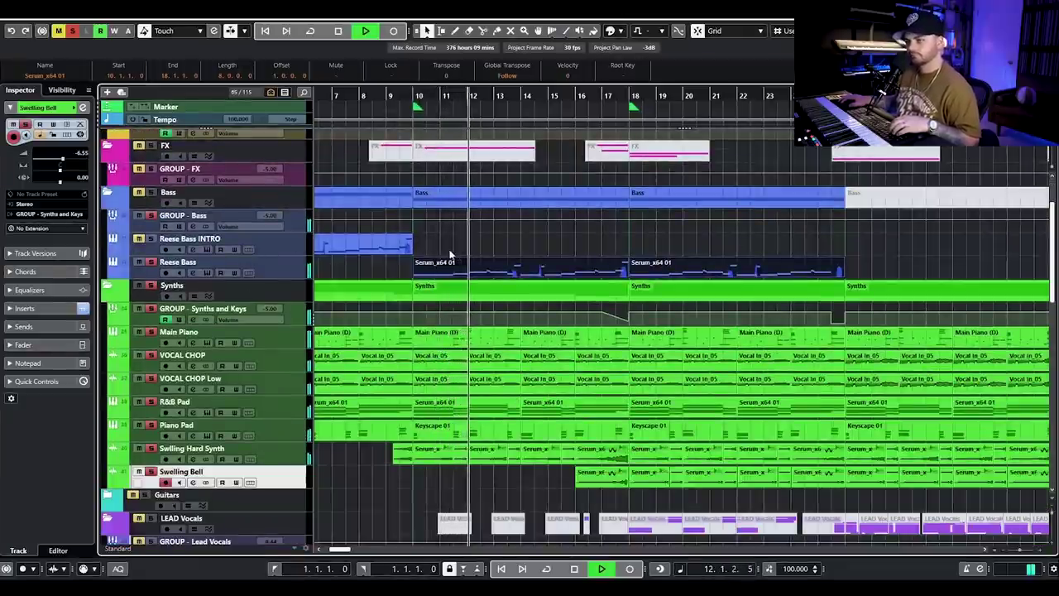
scroll(442, 256, up, 2)
scroll(431, 306, down, 4)
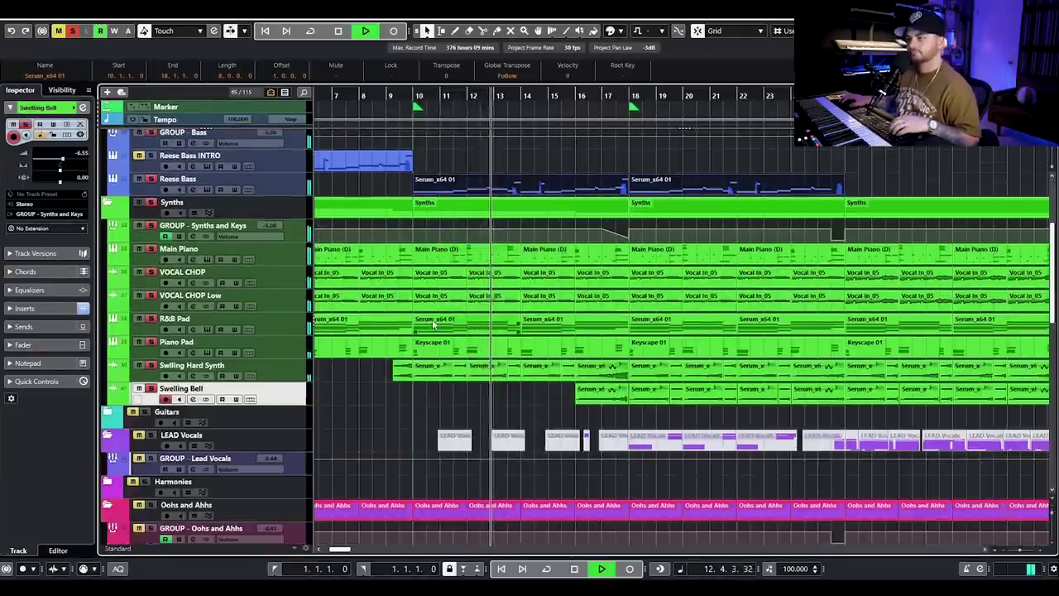
scroll(431, 327, up, 4)
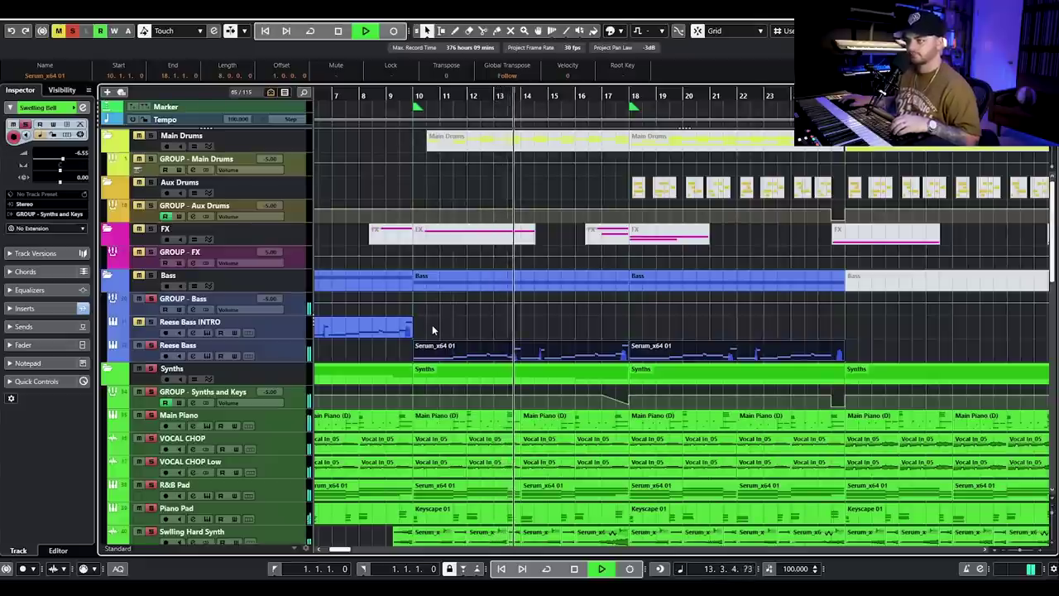
key(space)
click(451, 323)
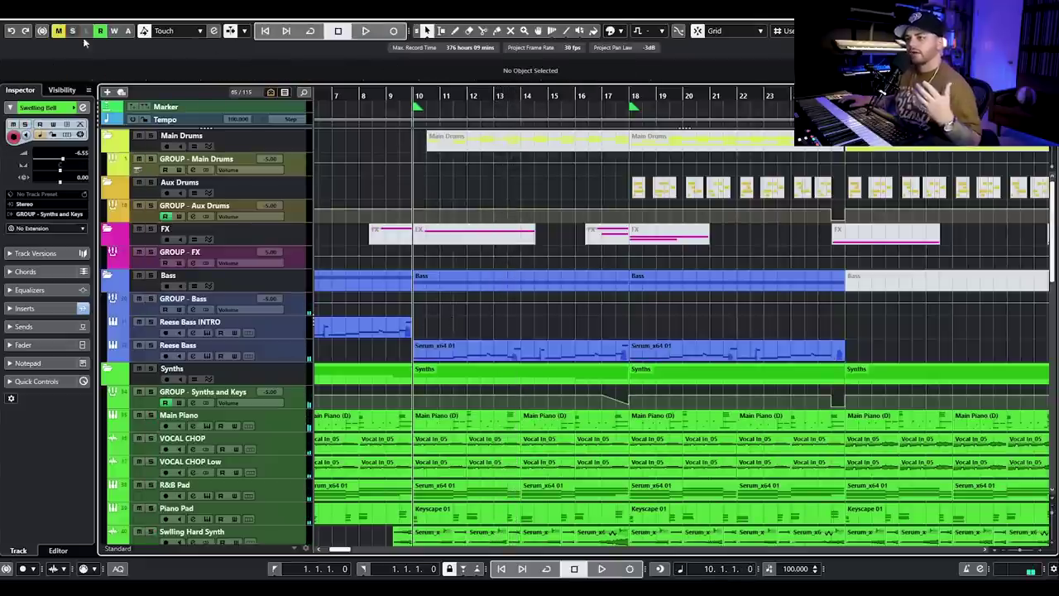
Step: Expand and solo the Main Drums folder and examine its snap and clap clips between bars 10 and 18
scroll(511, 303, down, 2)
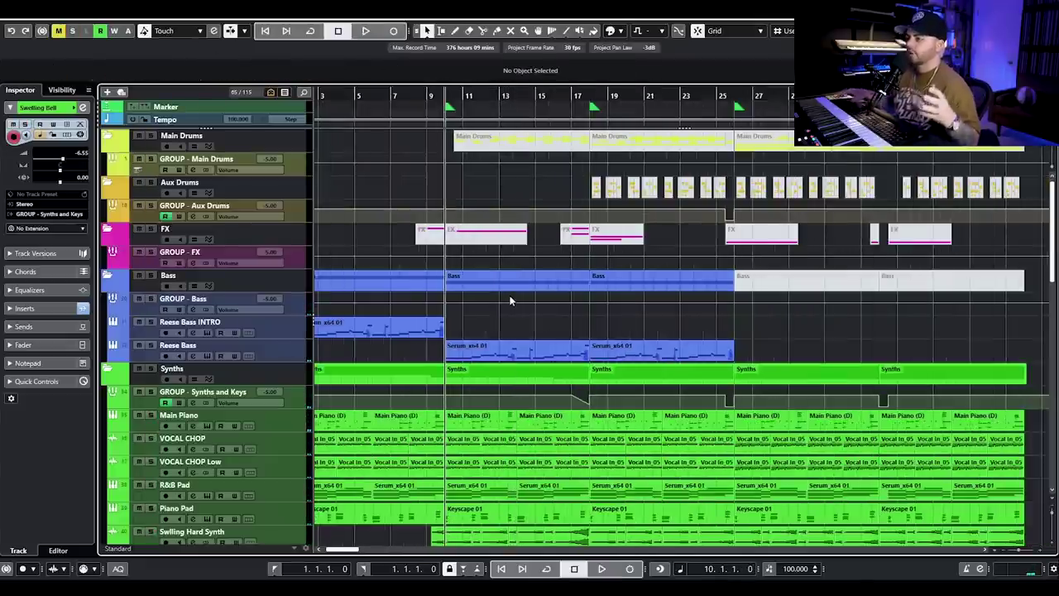
scroll(511, 300, down, 5)
scroll(510, 299, up, 5)
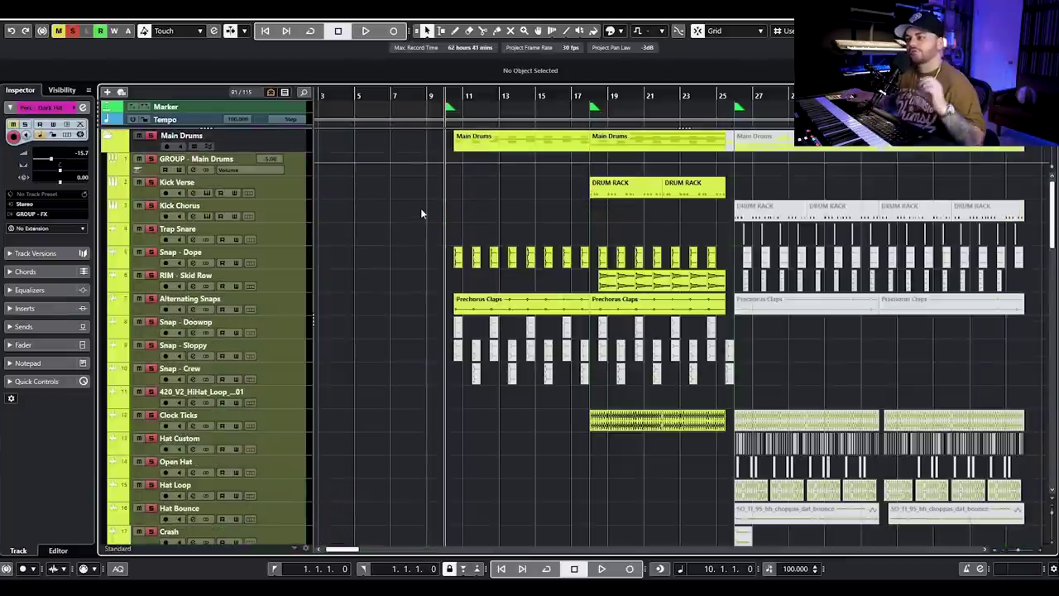
scroll(453, 225, up, 3)
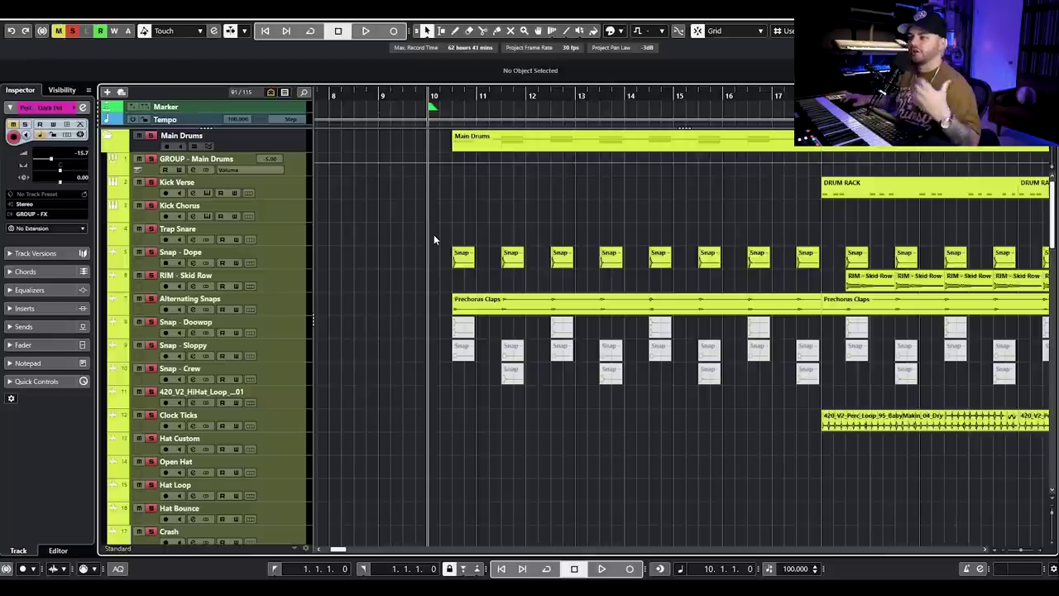
drag(422, 234, 810, 265)
click(799, 223)
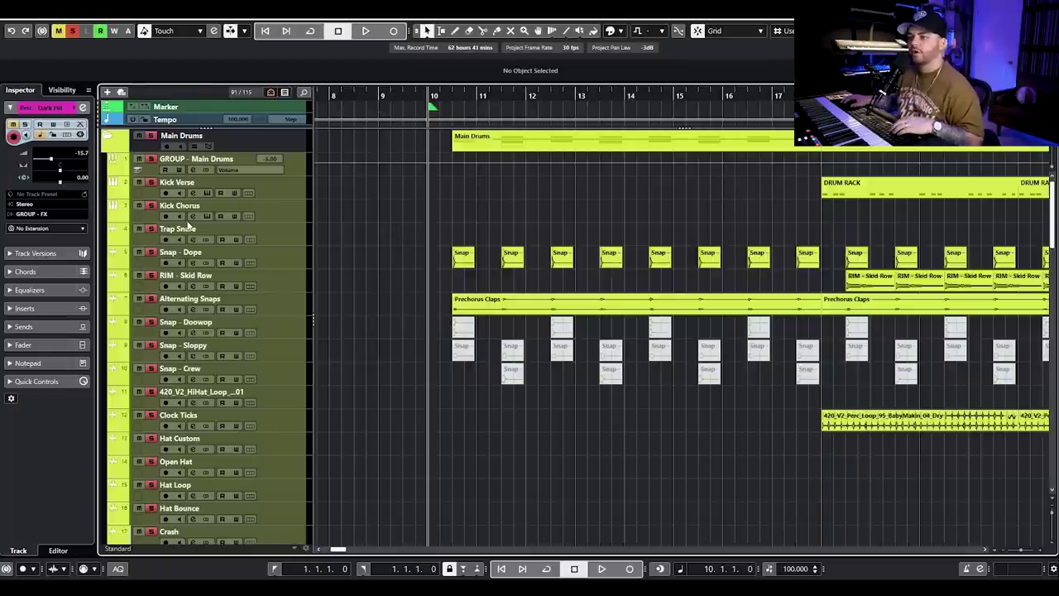
Step: Solo the Snap - Dope track, play it from position 10.2.3 and stop playback
click(286, 266)
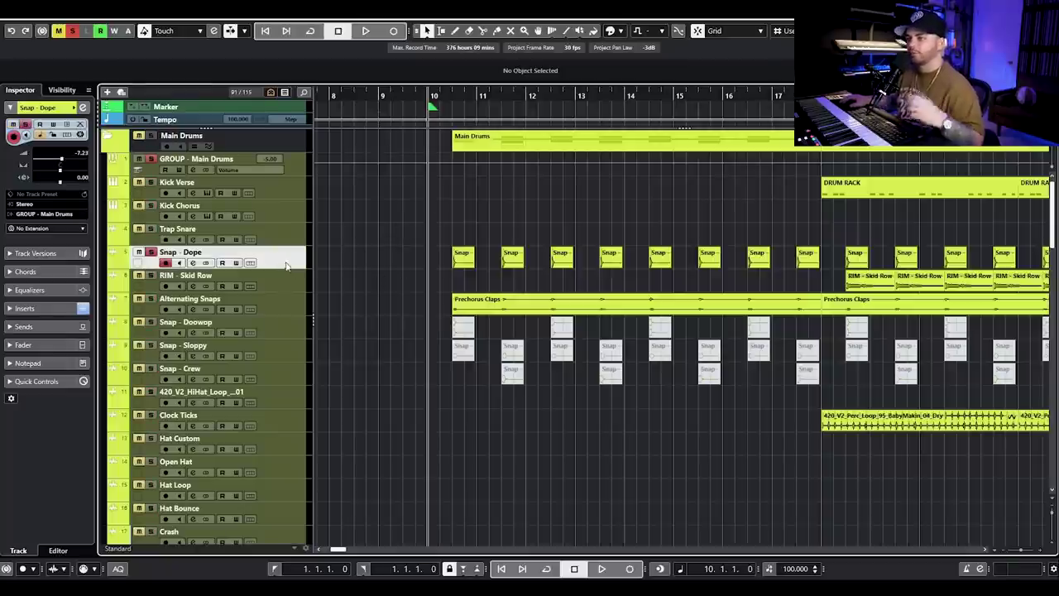
drag(452, 100, 447, 99)
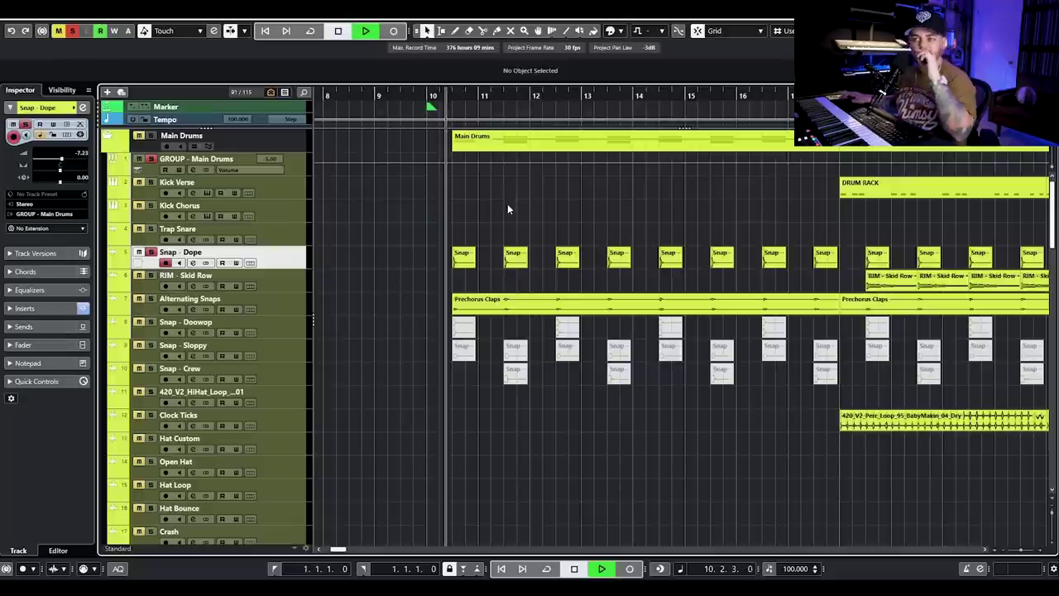
key(space)
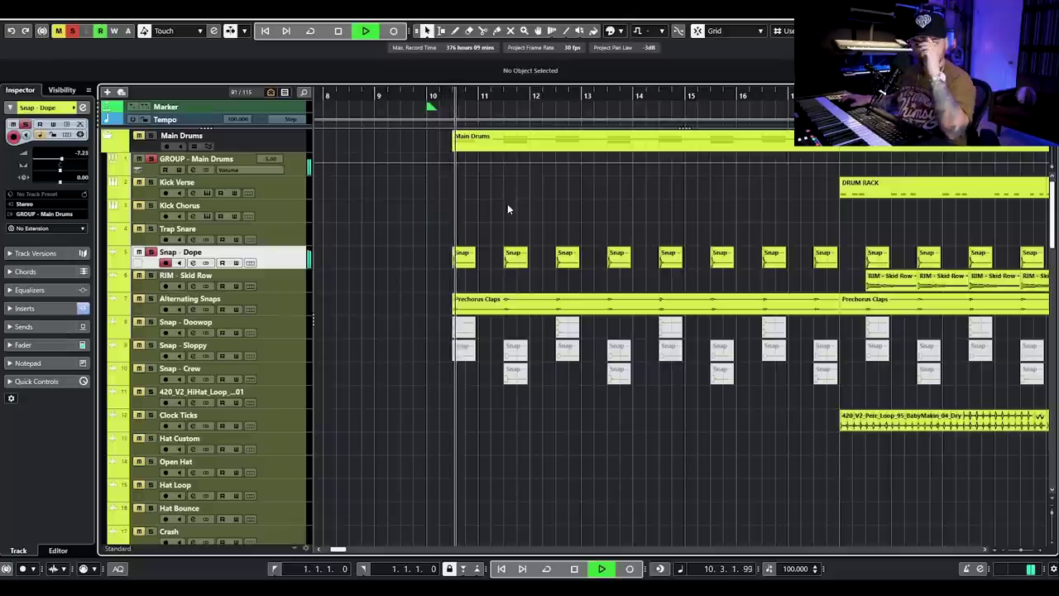
Step: Open the Snap - Dope channel settings, review its inserts and the SPL Transient Designer Plus settings, and close both windows
click(192, 262)
click(250, 207)
drag(322, 161, 359, 238)
click(287, 283)
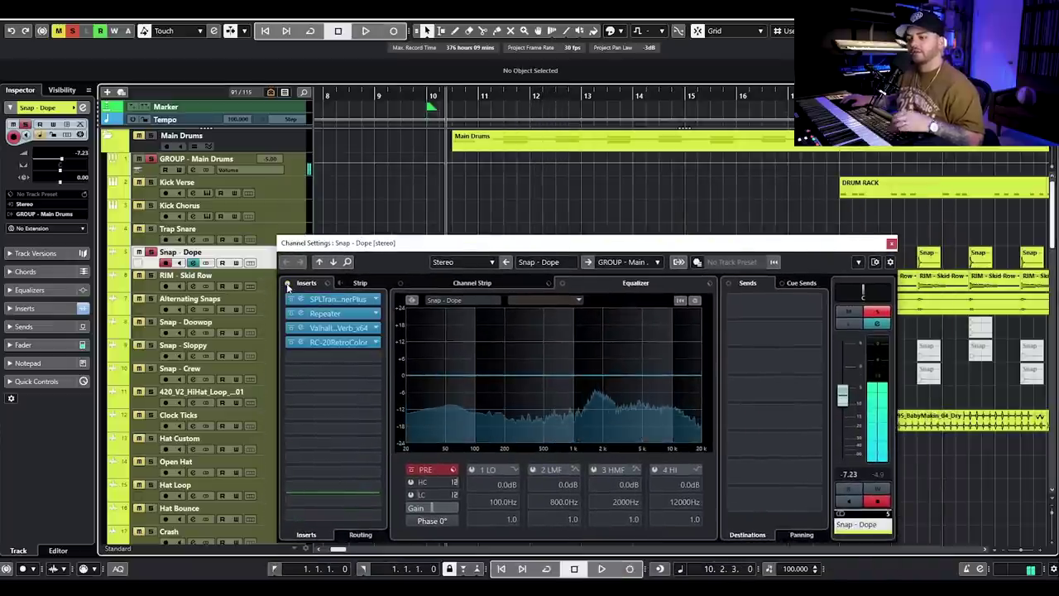
click(339, 300)
key(space)
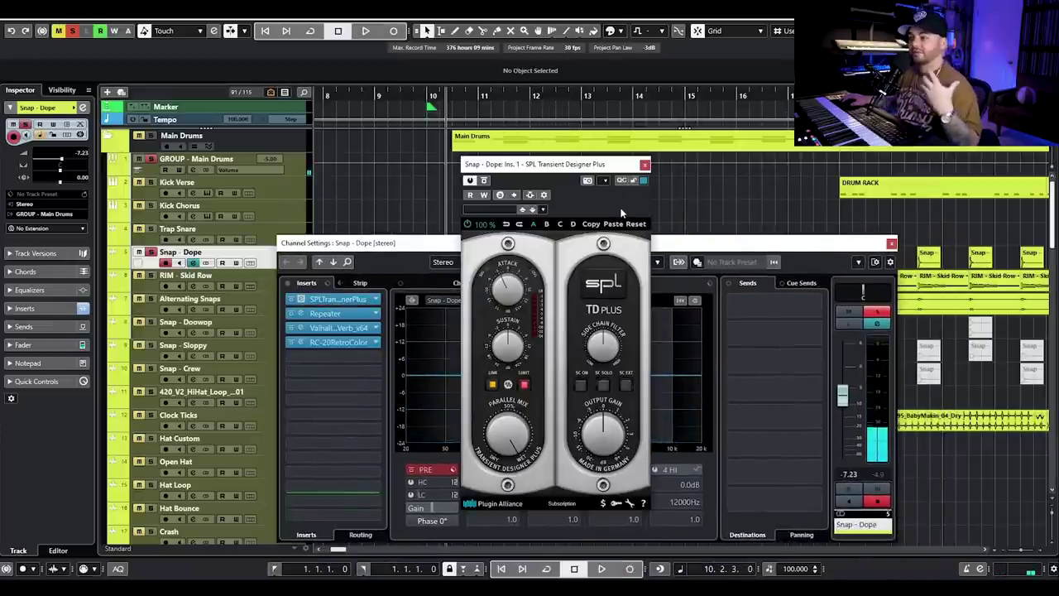
click(644, 164)
key(Escape)
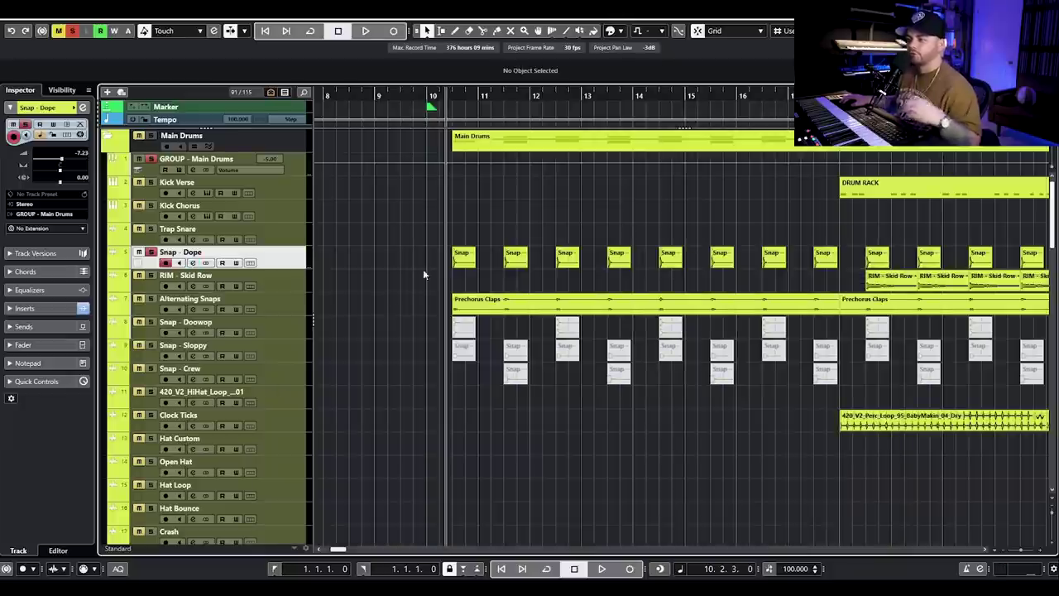
Step: Solo the Alternating Snaps track and select the muted Snap - Doowop and Snap - Sloppy clips in bar 10 for a close look
click(287, 313)
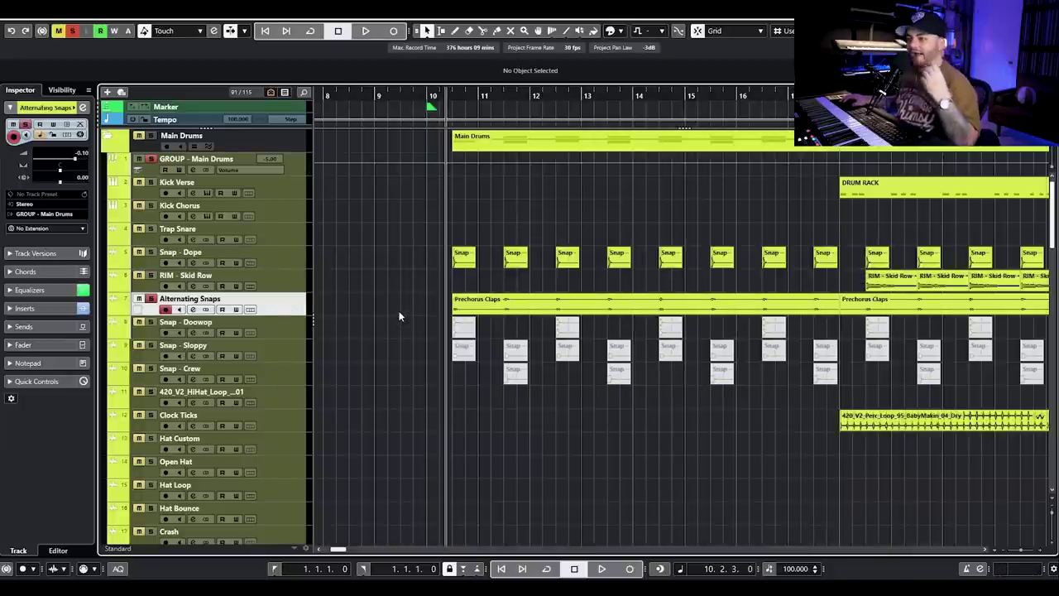
key(h)
key(h)
key(h)
key(h)
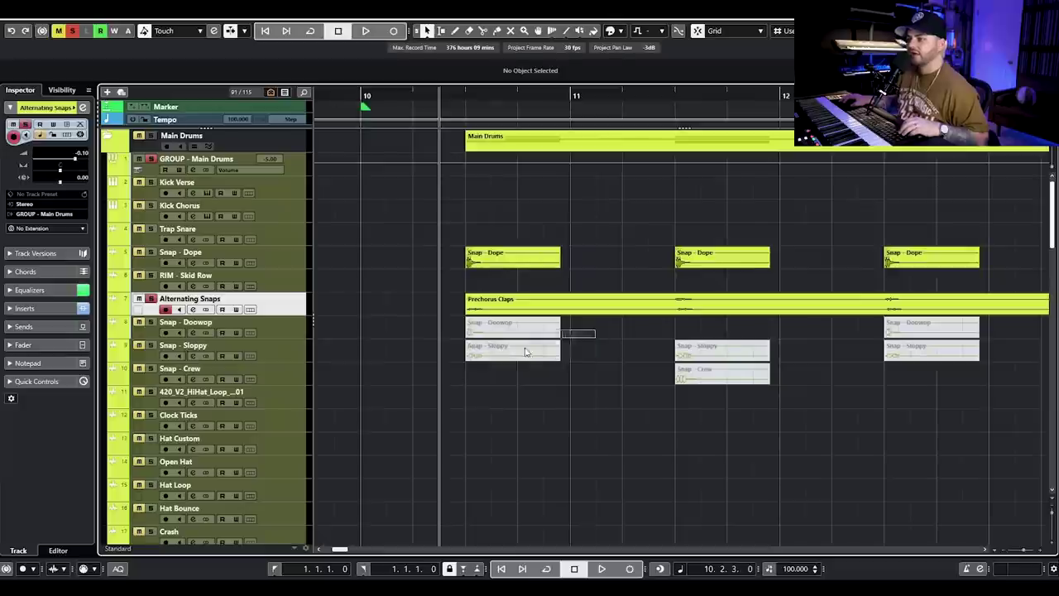
drag(524, 352, 511, 363)
drag(579, 324, 498, 365)
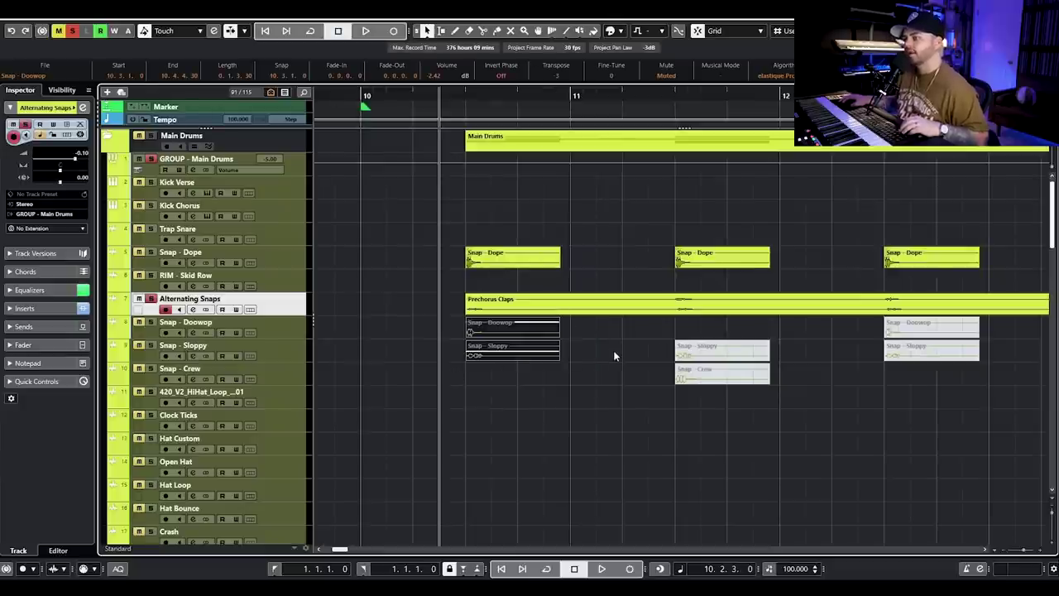
Step: Select the muted Snap - Sloppy and Snap - Crew clips in bar 11 and compare the source snap tracks and their alternating clips
drag(637, 332, 739, 382)
scroll(738, 381, down, 2)
key(g)
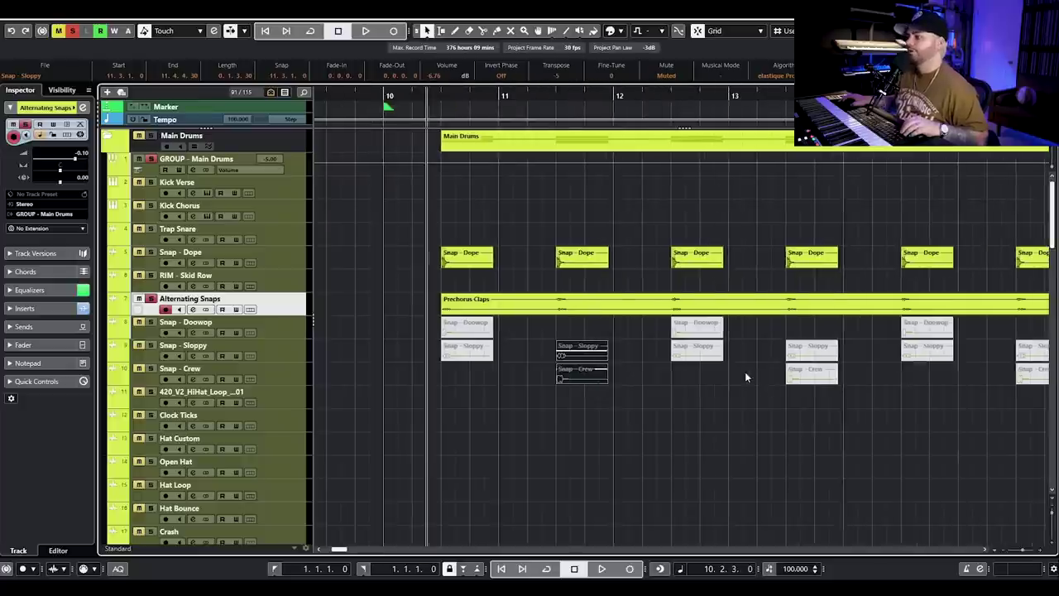
key(Down)
key(Down)
key(Down)
key(Up)
key(Up)
scroll(496, 344, right, 3)
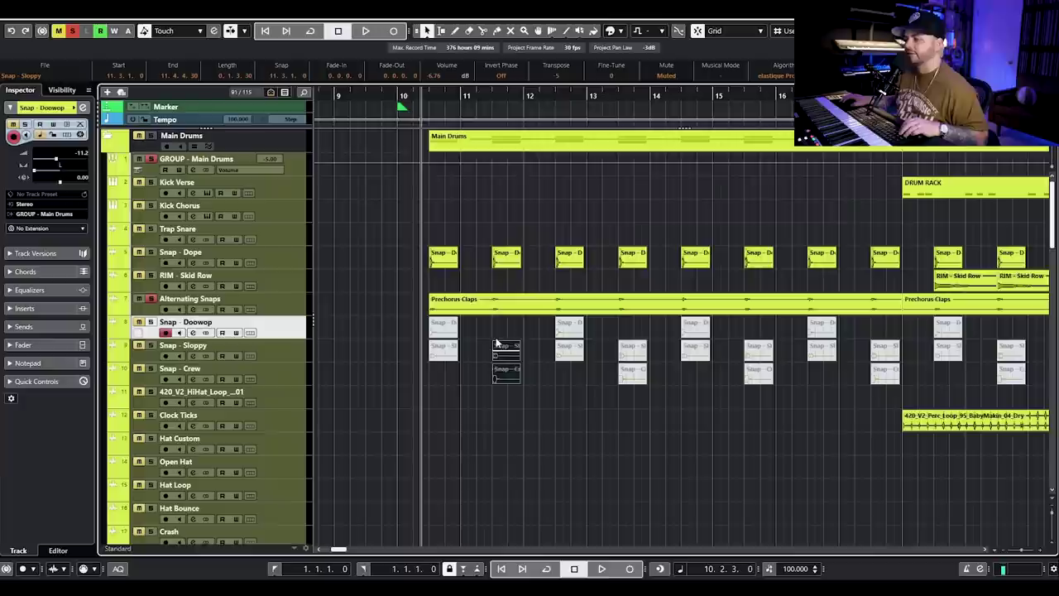
Step: Bypass the Valhalla reverb insert on Alternating Snaps, close its channel settings, and play the soloed track from position 10.2.3
click(257, 301)
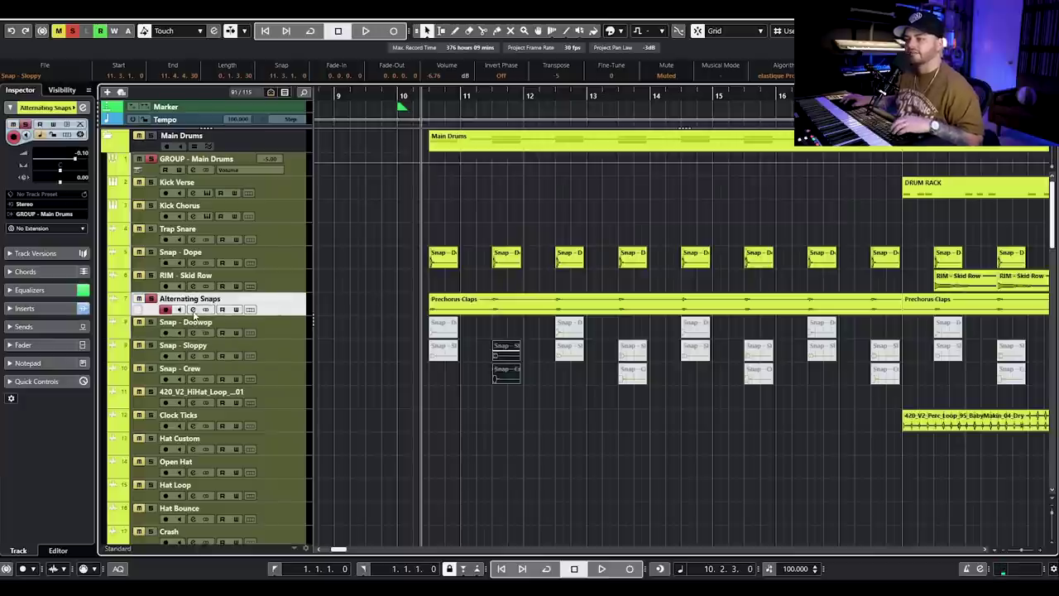
click(193, 310)
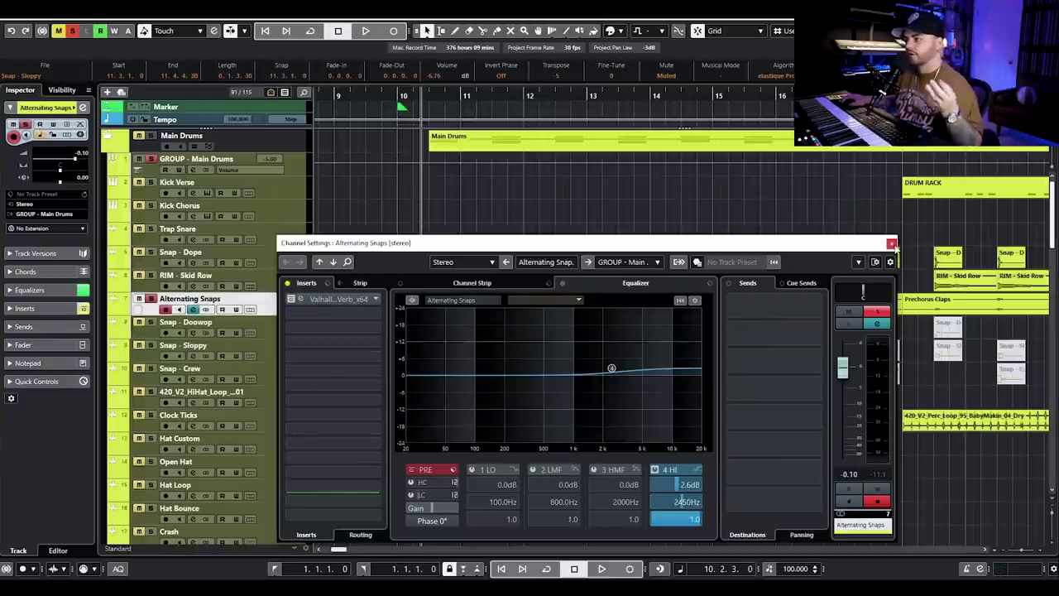
click(891, 243)
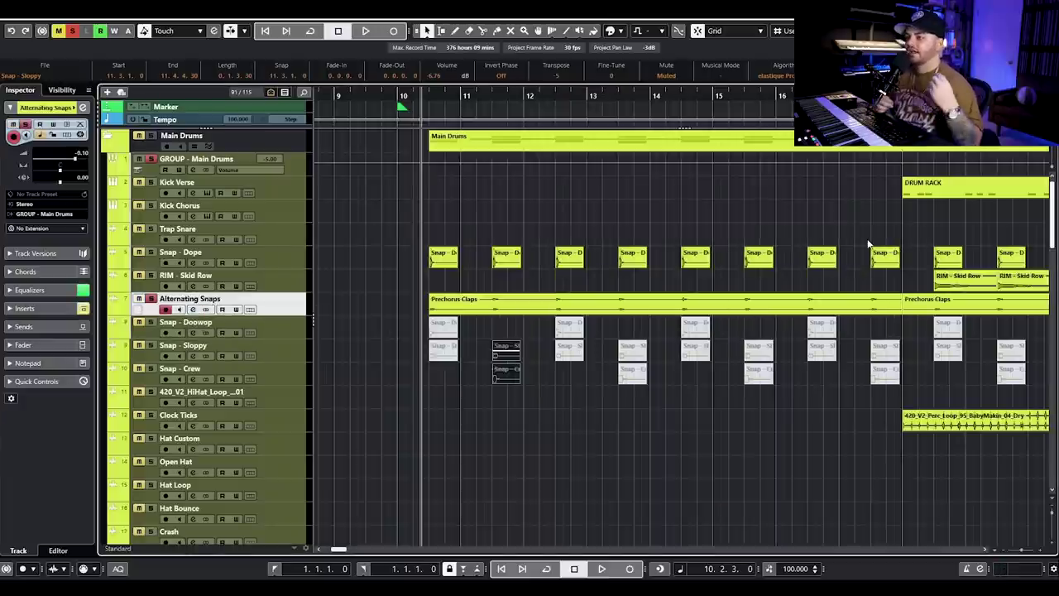
key(space)
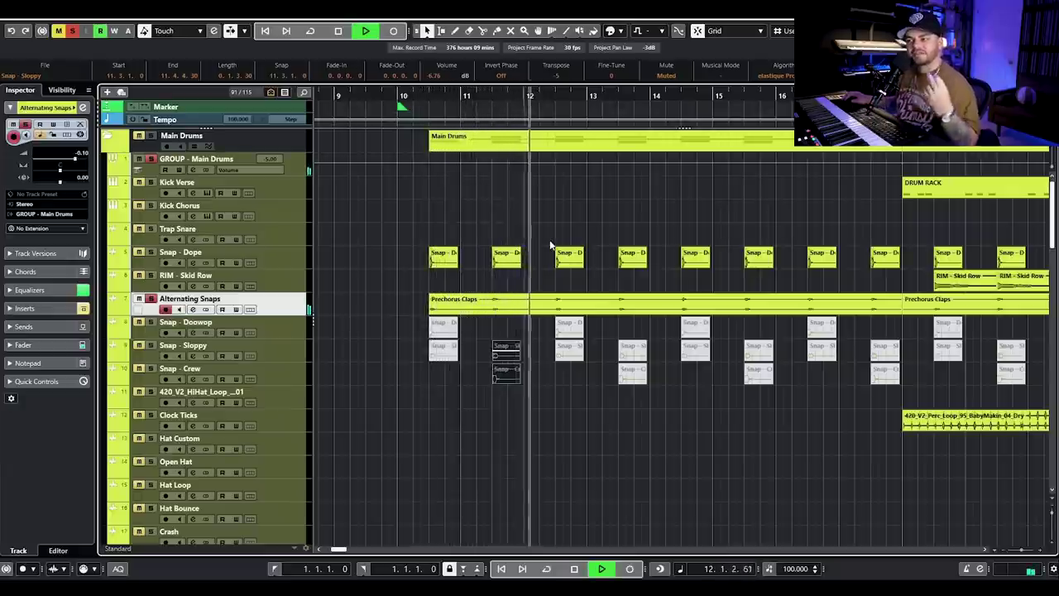
key(space)
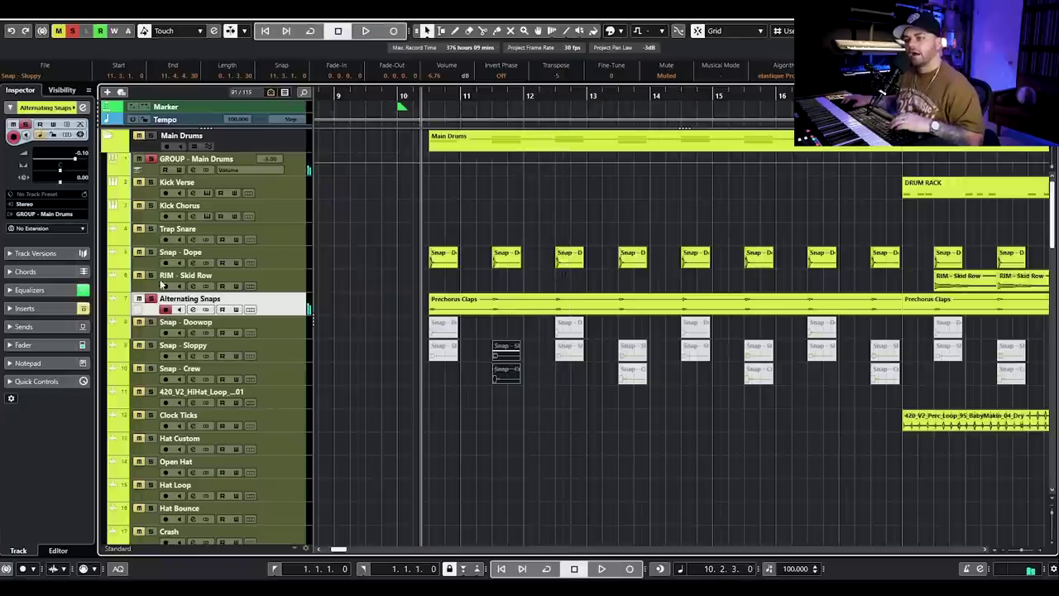
Step: Add Snap - Dope to the solo, re-enable the reverb insert on Alternating Snaps, close its channel settings and deselect all clips
click(191, 309)
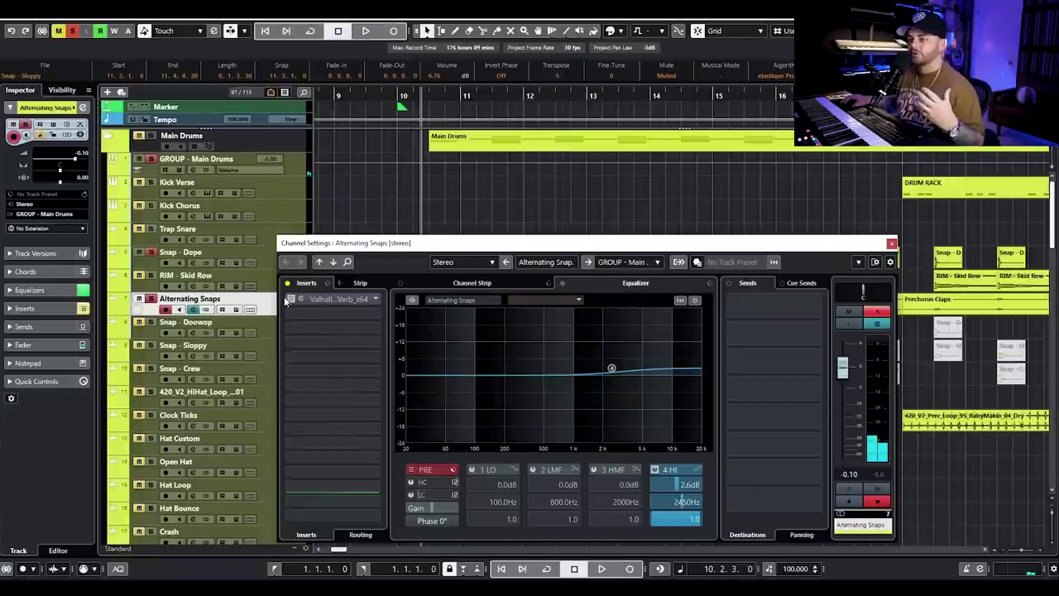
click(286, 301)
click(892, 243)
click(803, 229)
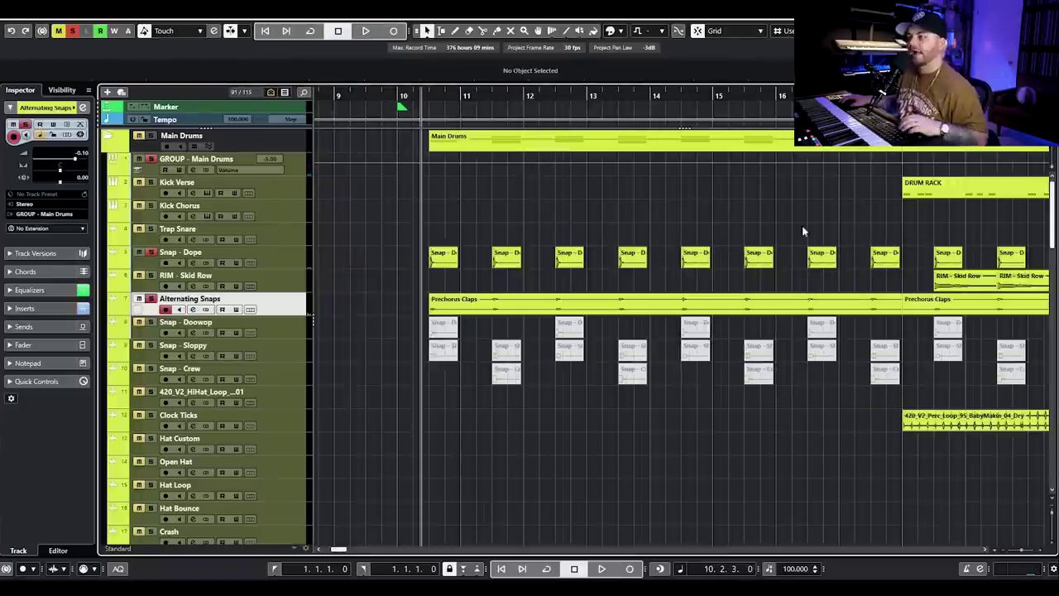
Step: Play the soloed Snap - Dope and Alternating Snaps tracks together from position 10.2.3, stop playback, and clear all solos
scroll(728, 231, down, 2)
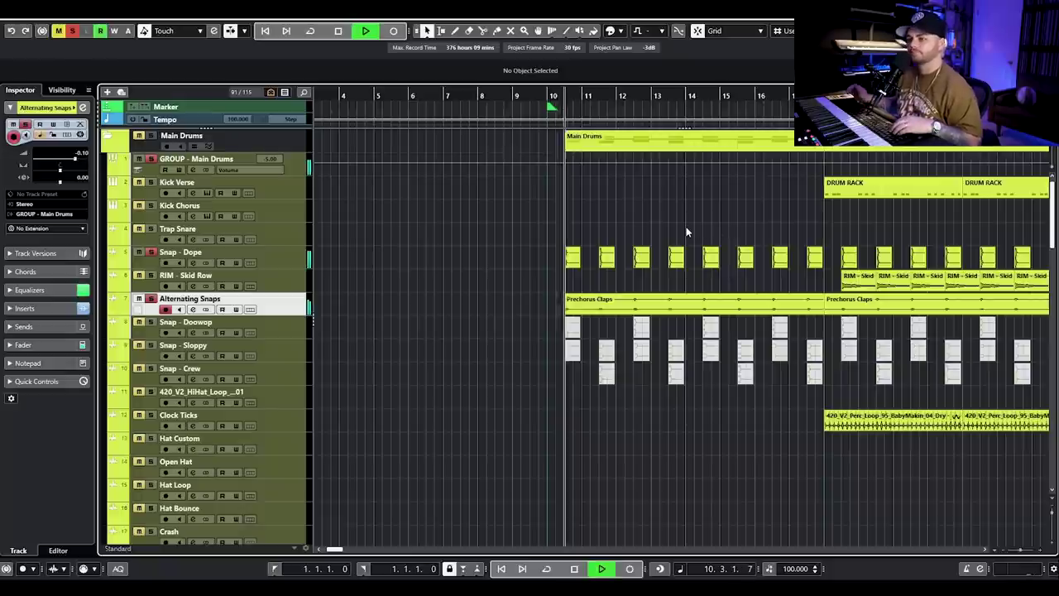
scroll(662, 224, right, 1)
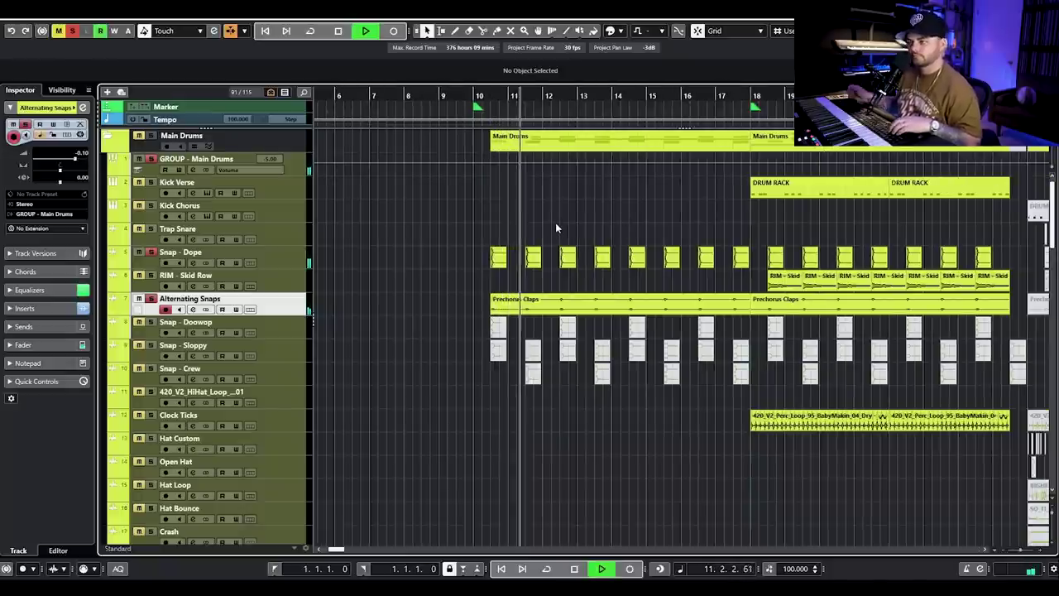
key(space)
click(73, 30)
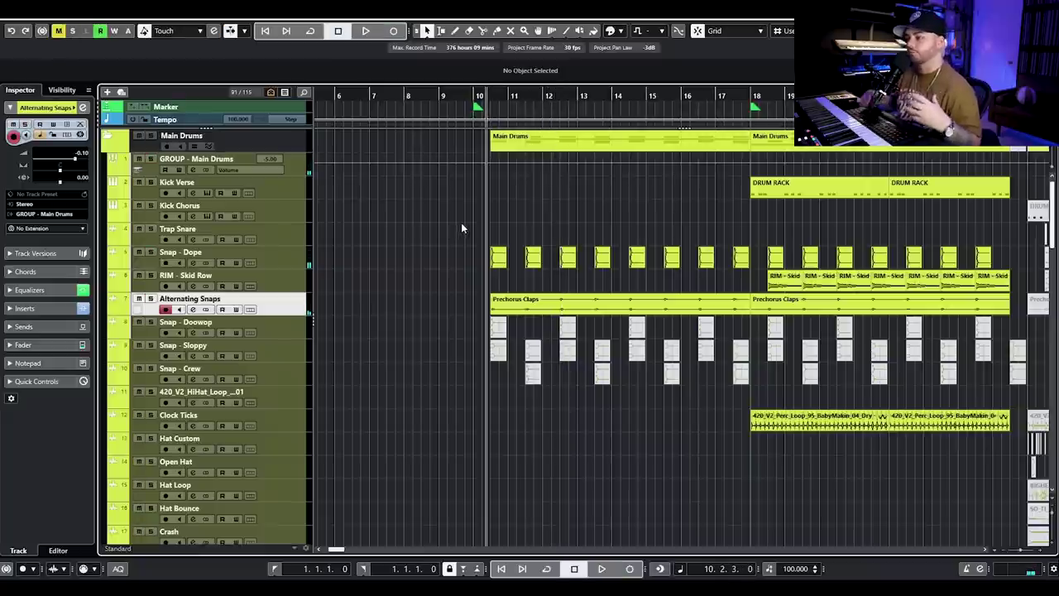
Step: Solo the FX folder, play it from position 8.3.3 through the start of bar 10, and stop playback
scroll(550, 258, down, 8)
scroll(550, 256, up, 2)
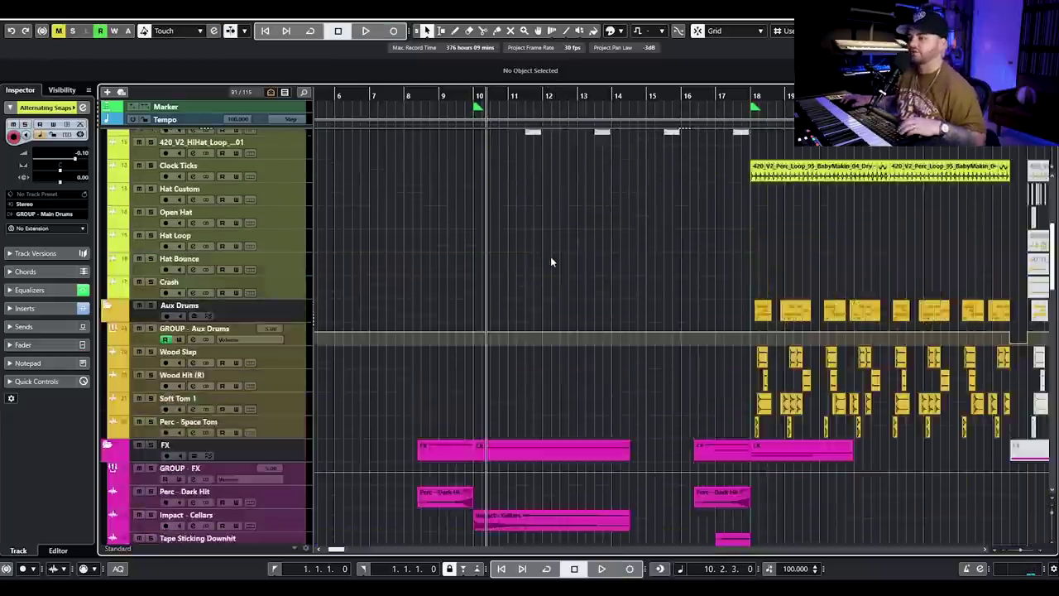
scroll(496, 265, down, 2)
scroll(422, 284, down, 3)
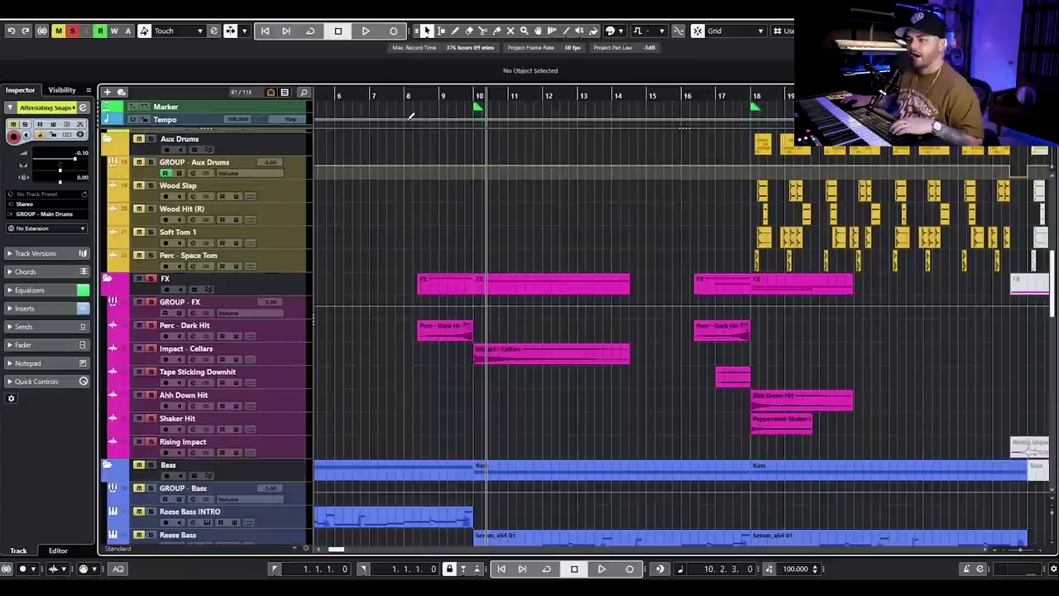
click(428, 98)
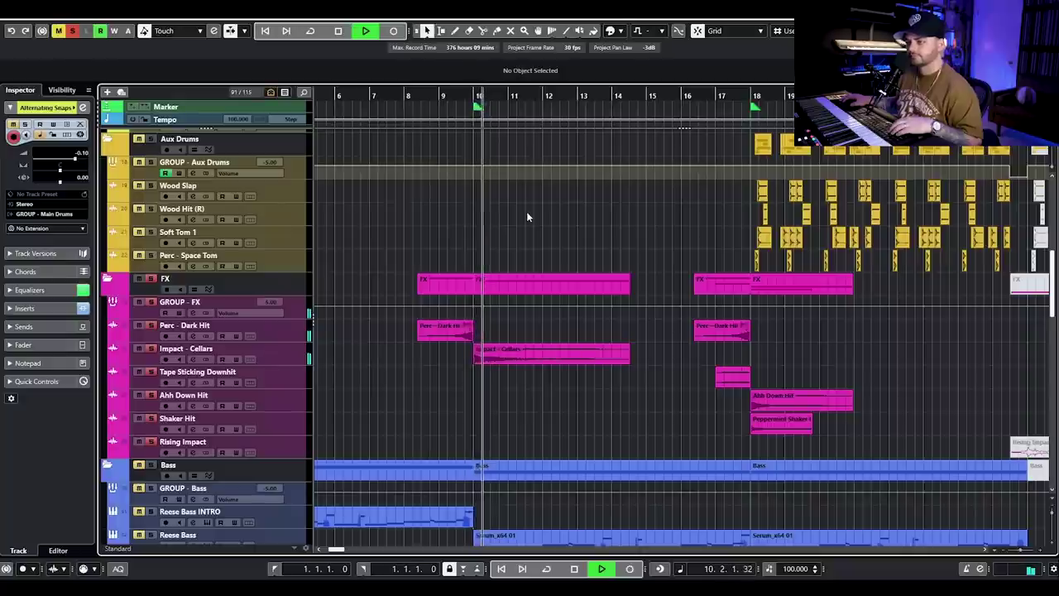
key(space)
Step: Examine the Perc - Dark Hit and Impact - Cellars clips leading into and following bar 10
drag(415, 383, 393, 322)
click(544, 353)
click(387, 352)
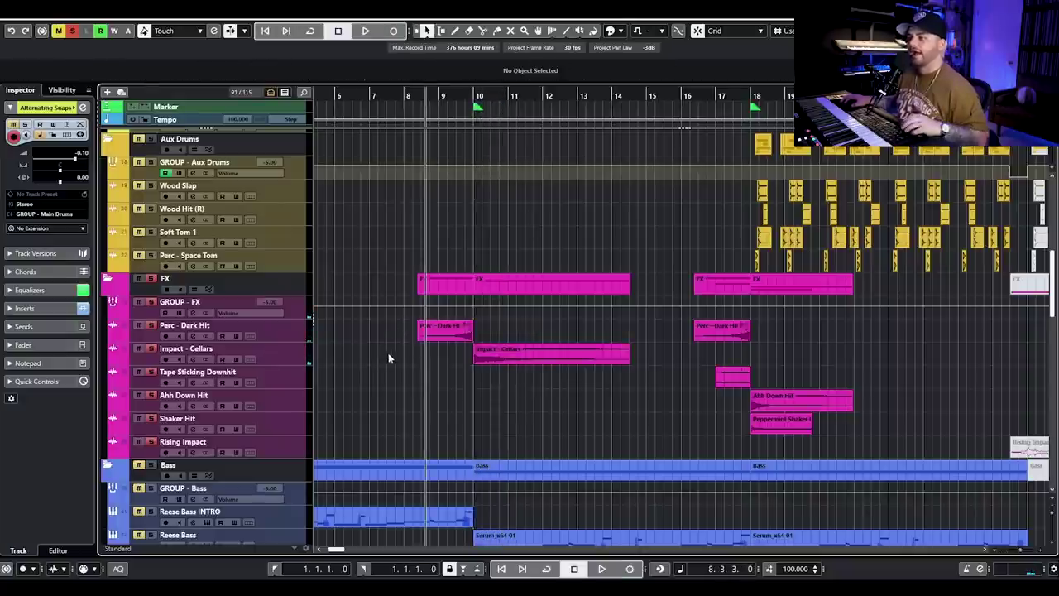
scroll(405, 353, up, 3)
scroll(448, 357, down, 3)
scroll(525, 259, down, 2)
scroll(525, 253, up, 4)
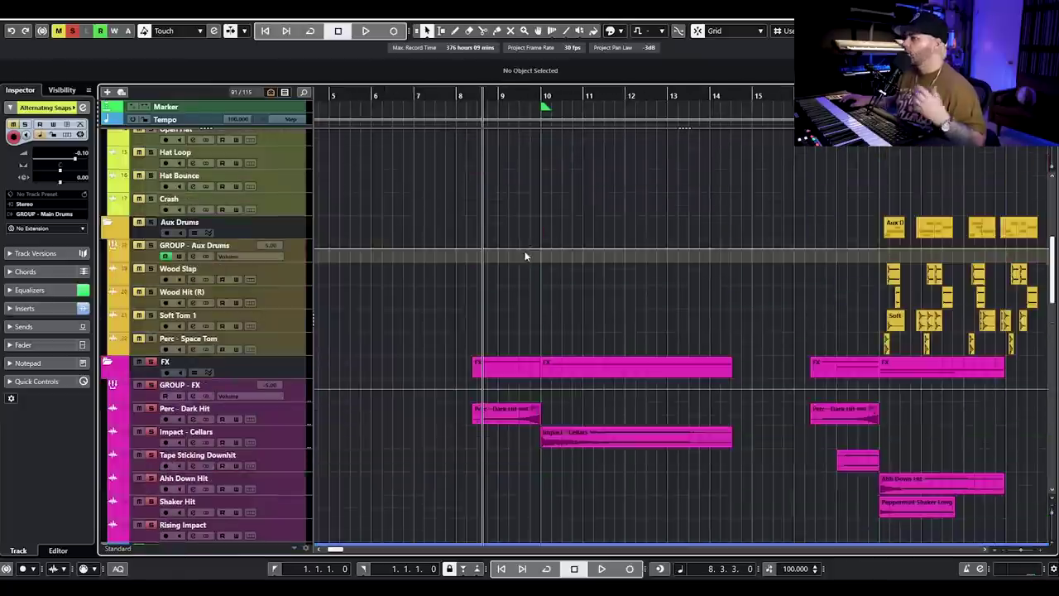
Step: Clear the FX solo and start playing the full arrangement from position 9.2.3 into bar 10
scroll(524, 258, up, 5)
ctrl+scroll(588, 343, down, 3)
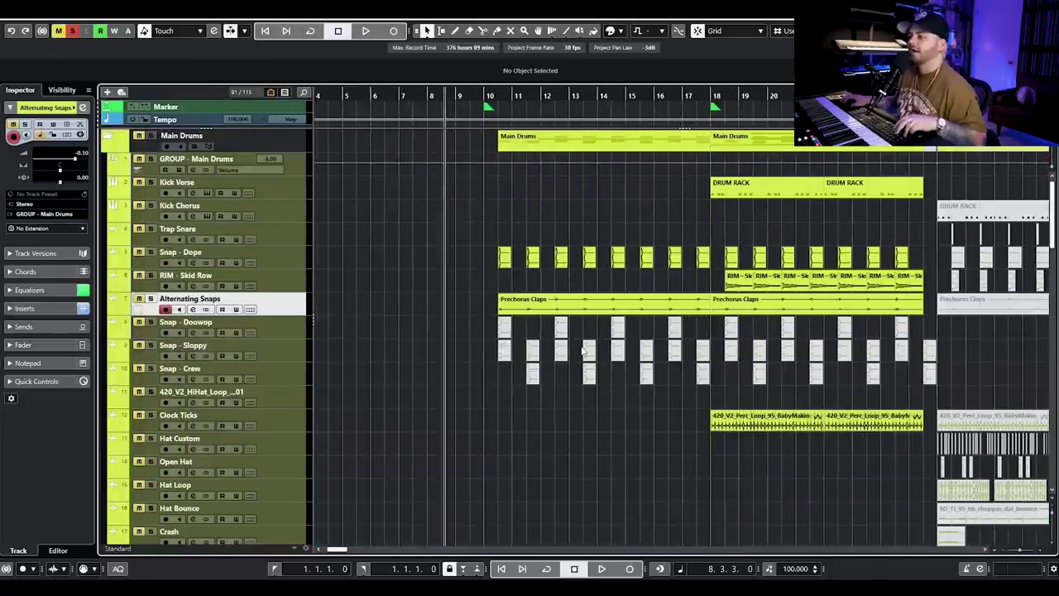
scroll(379, 169, down, 4)
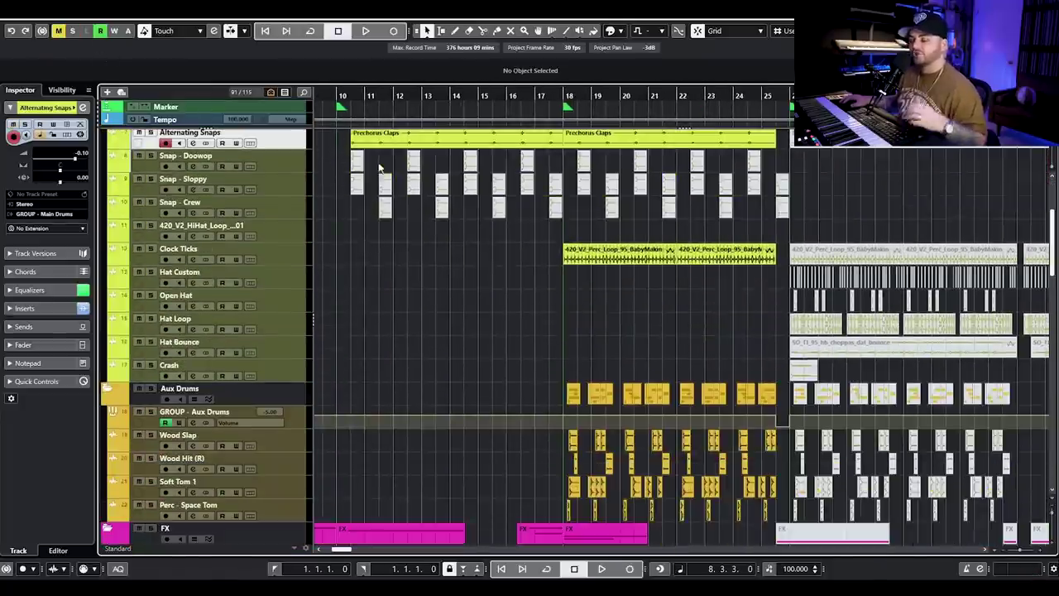
click(332, 93)
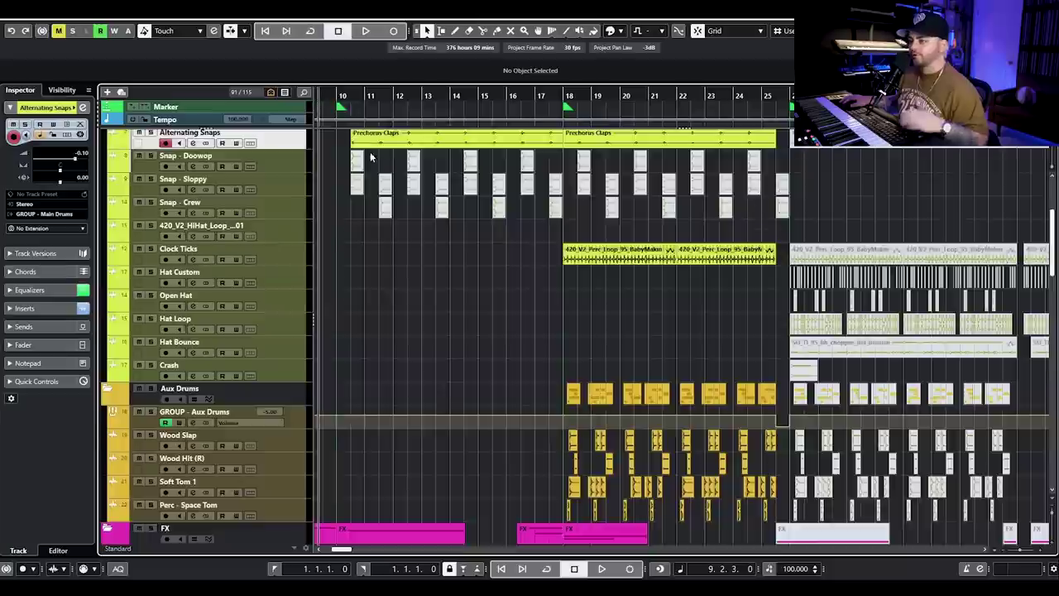
scroll(406, 179, down, 8)
key(space)
scroll(426, 230, left, 3)
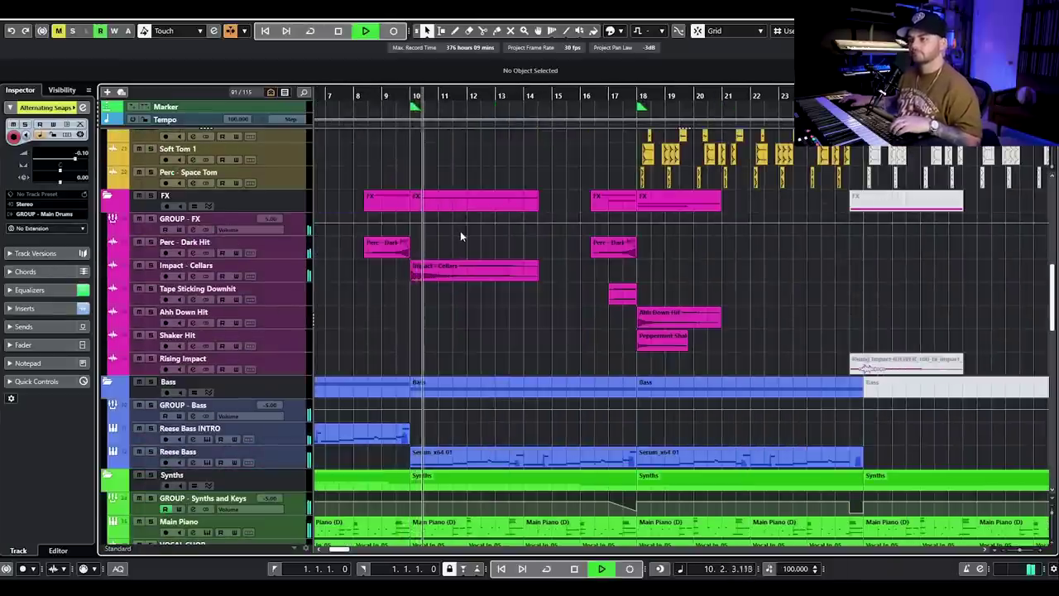
Step: Review the FX, bass, synth and main drum tracks while the arrangement plays through bar 13, and stop playback
scroll(467, 234, down, 4)
scroll(479, 239, up, 6)
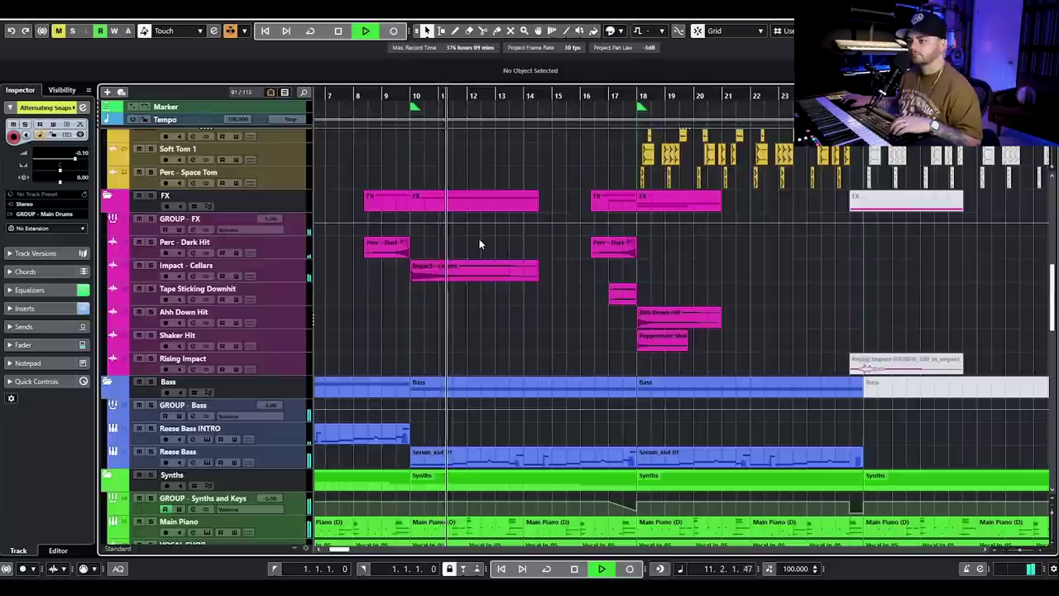
scroll(473, 233, down, 3)
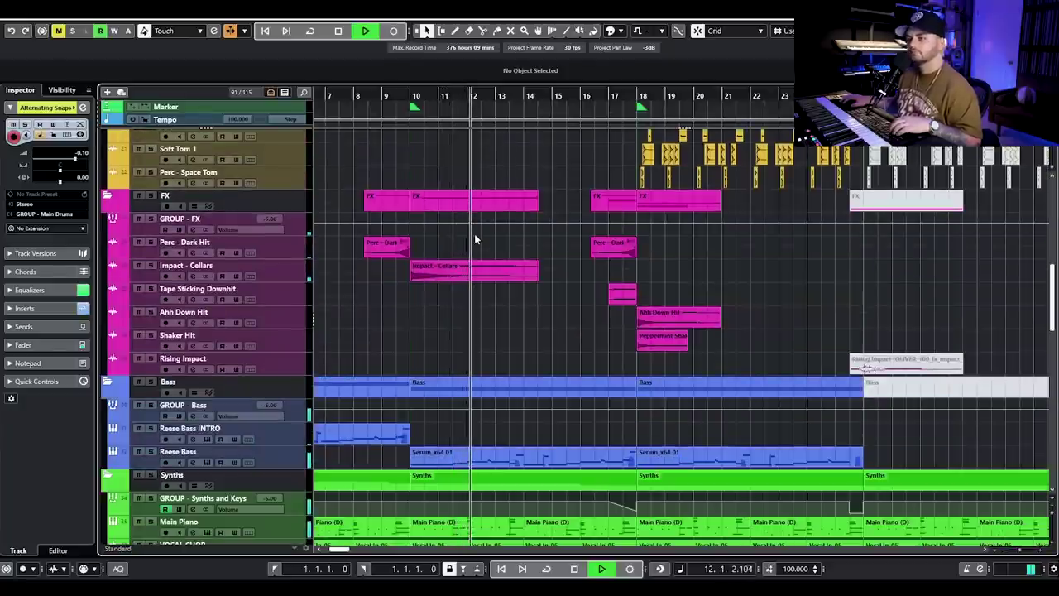
scroll(474, 233, up, 6)
scroll(489, 248, down, 10)
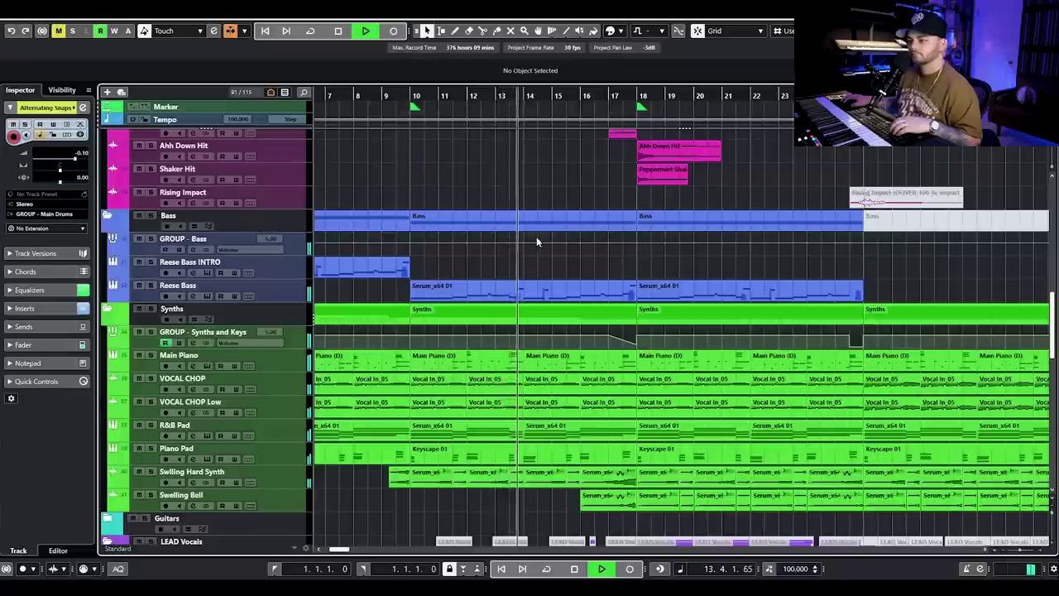
scroll(535, 229, up, 12)
key(space)
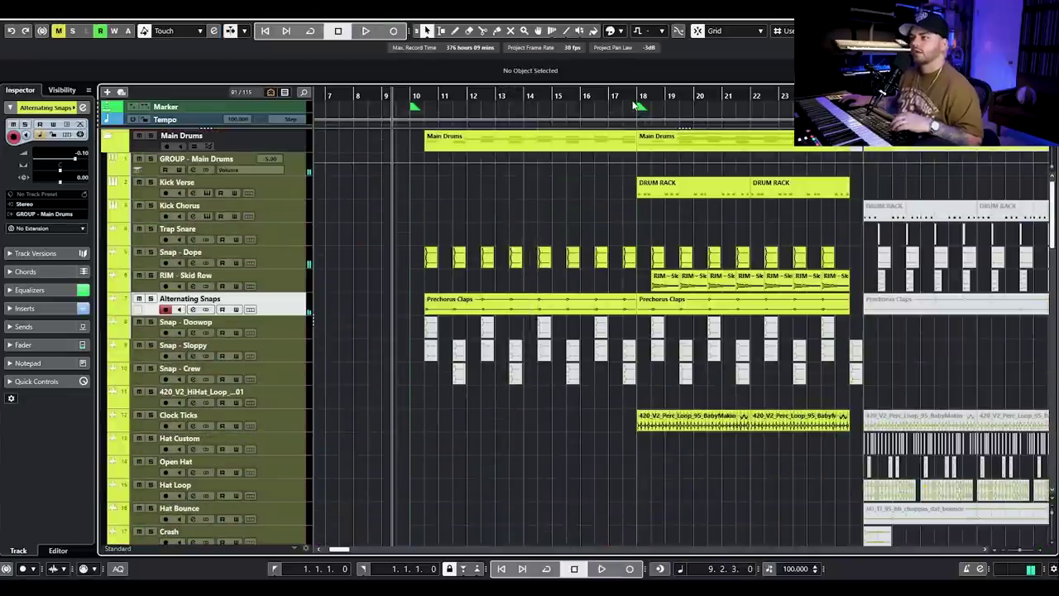
Step: Solo the Main Drums folder, set the playback position to 17.4.1, and highlight the Clock Ticks loops and RIM - Skid Row clips from bar 18
click(635, 106)
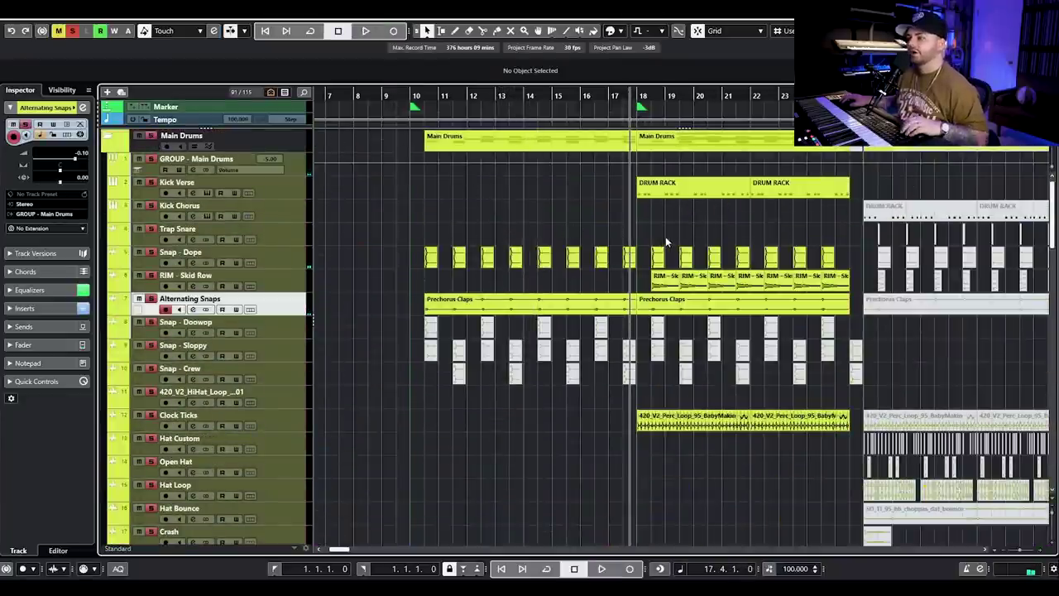
scroll(665, 236, up, 2)
scroll(662, 236, right, 3)
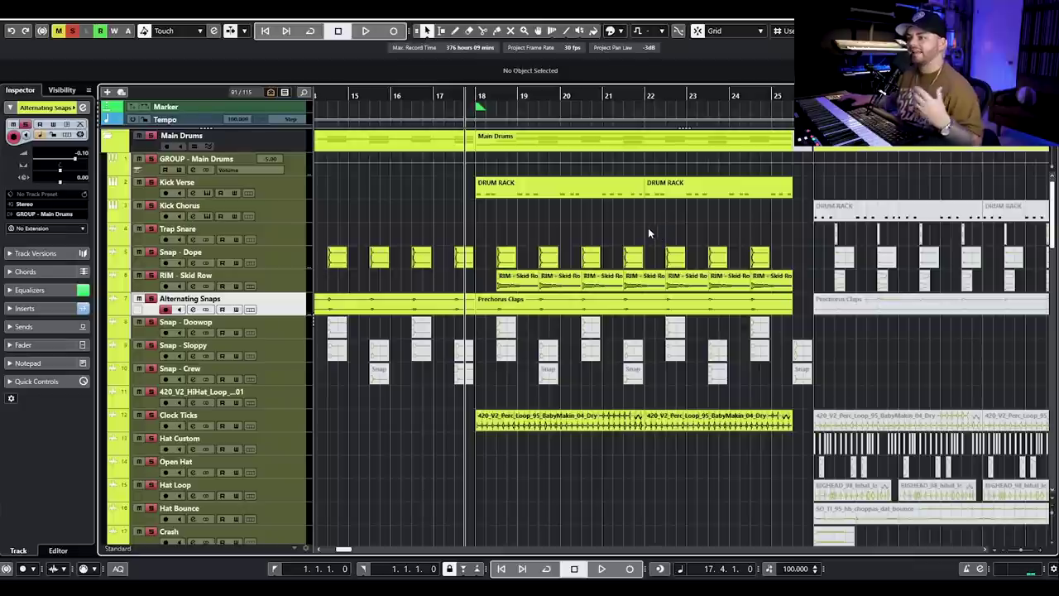
drag(474, 422, 731, 438)
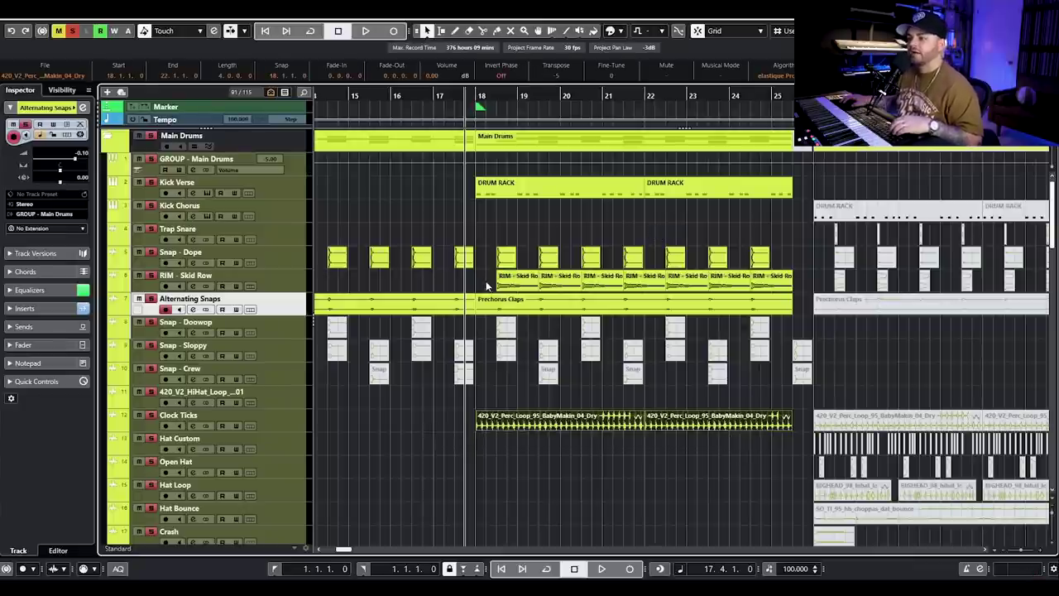
drag(486, 285, 770, 276)
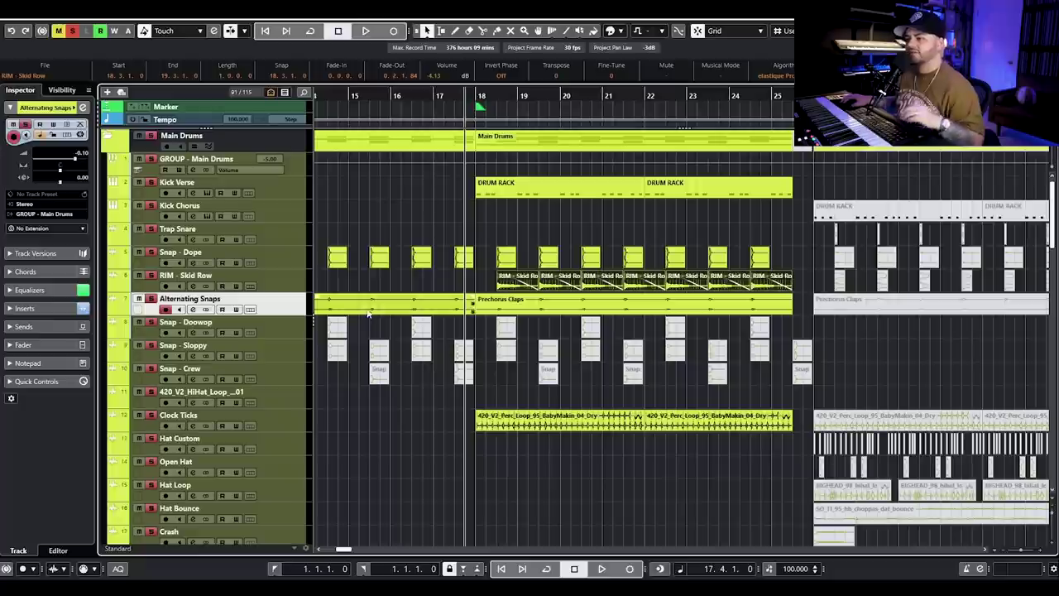
Step: Play the soloed Main Drums from 17.4.1 into bar 21, stop, and select both Kick Verse DRUM RACK clips
click(255, 288)
key(space)
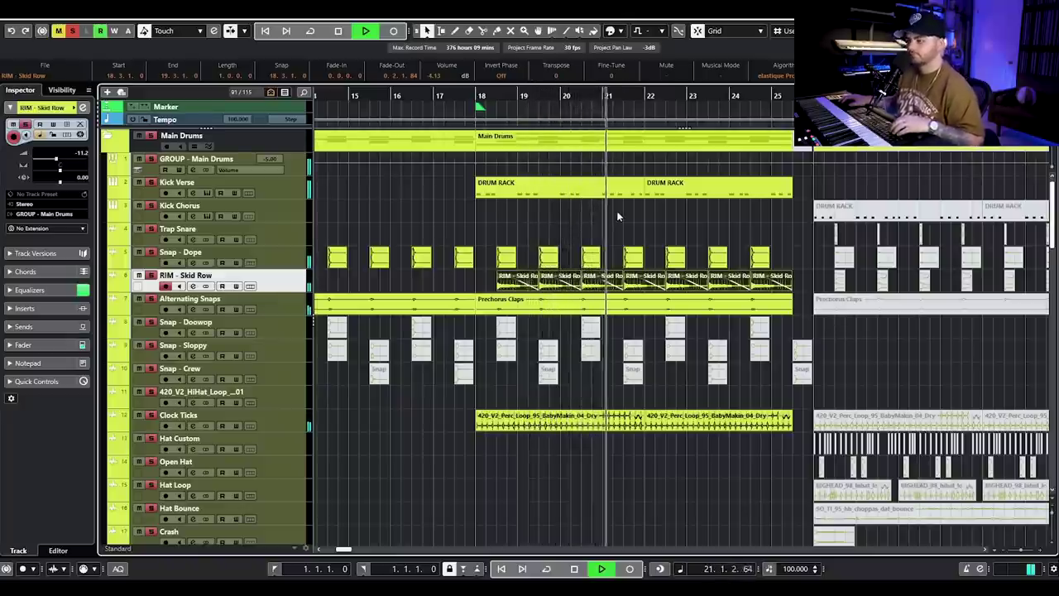
scroll(615, 214, down, 3)
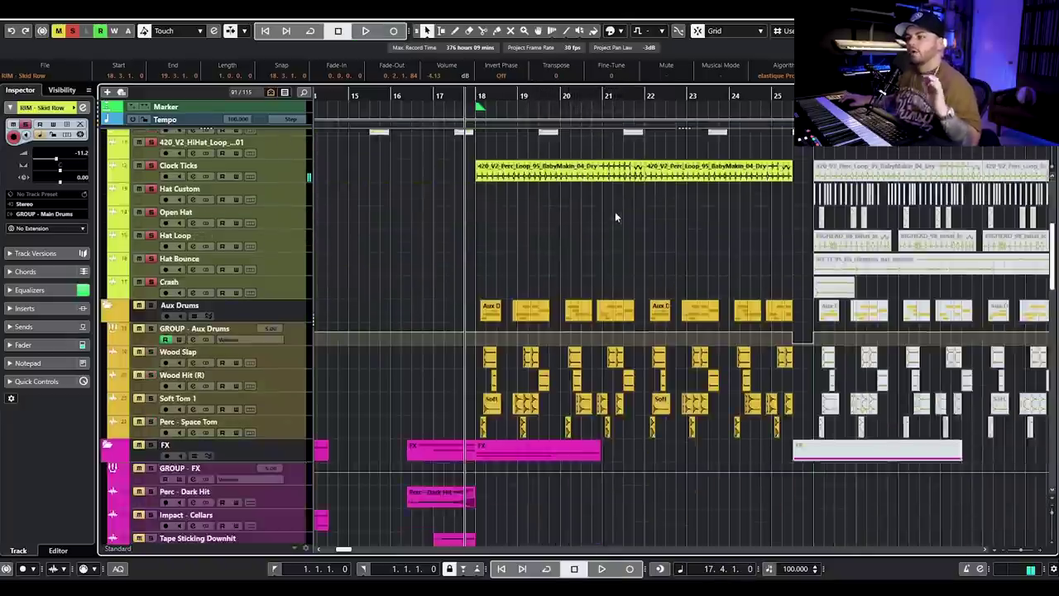
scroll(615, 212, up, 3)
drag(452, 216, 776, 187)
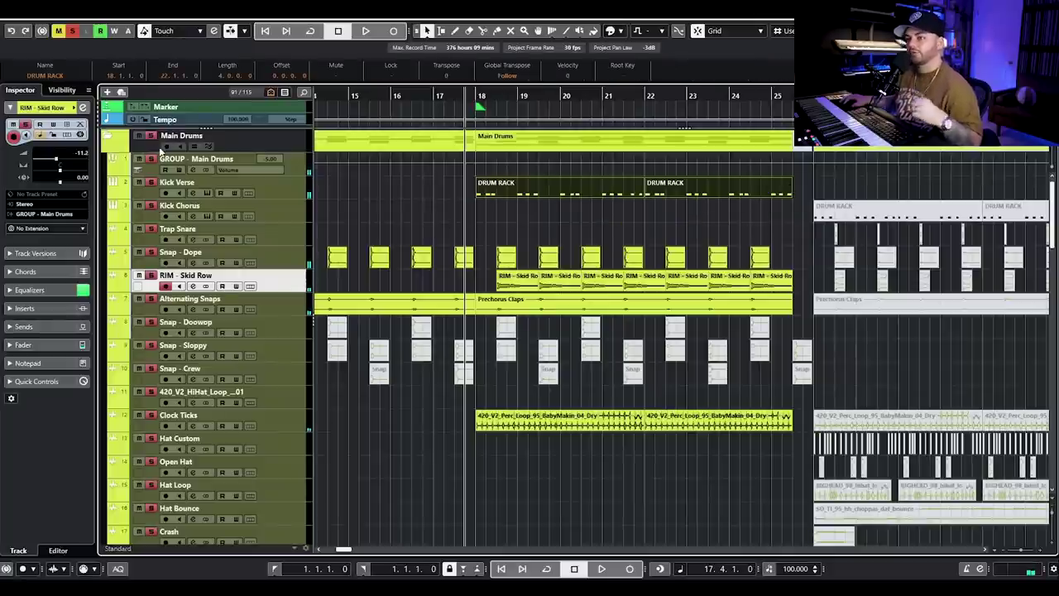
Step: Clear the Main Drums solo and narrow the Aux Drums solo to the Wood Slap track
scroll(650, 322, down, 5)
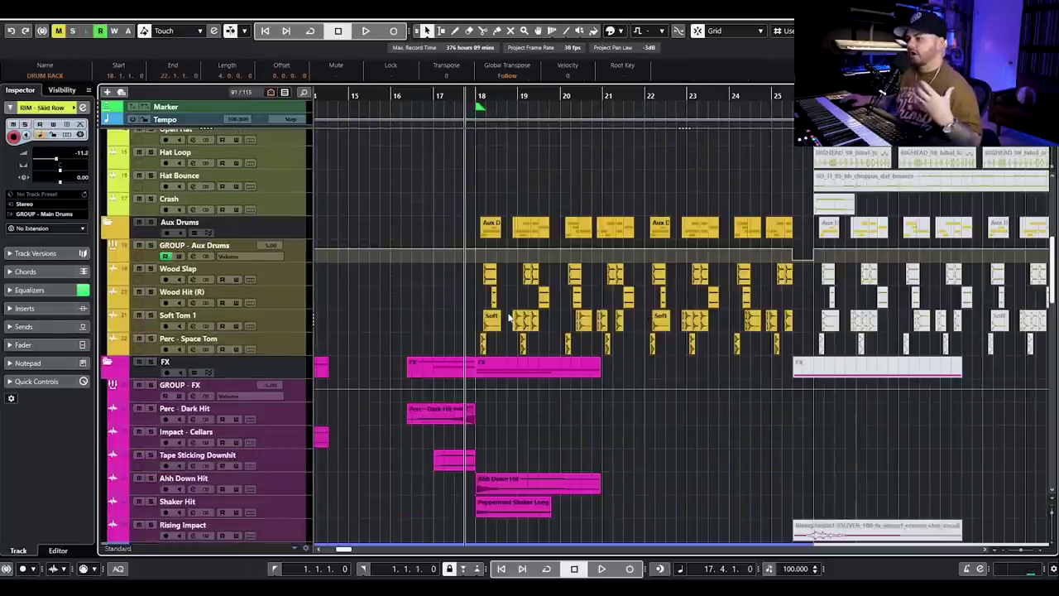
scroll(453, 296, up, 3)
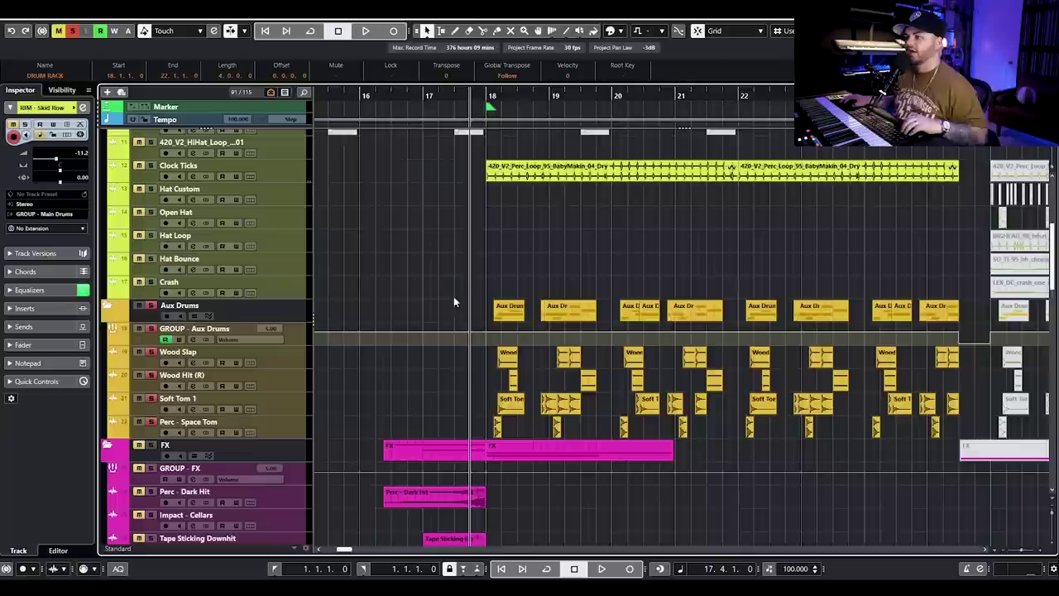
scroll(453, 296, up, 2)
scroll(500, 361, right, 2)
scroll(493, 369, up, 1)
scroll(490, 376, down, 2)
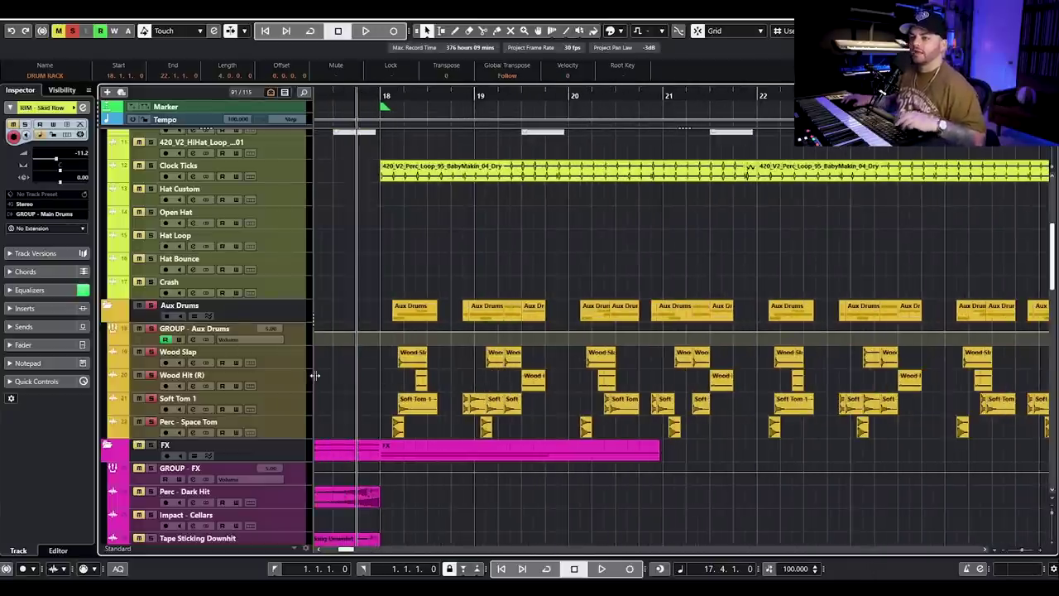
click(150, 307)
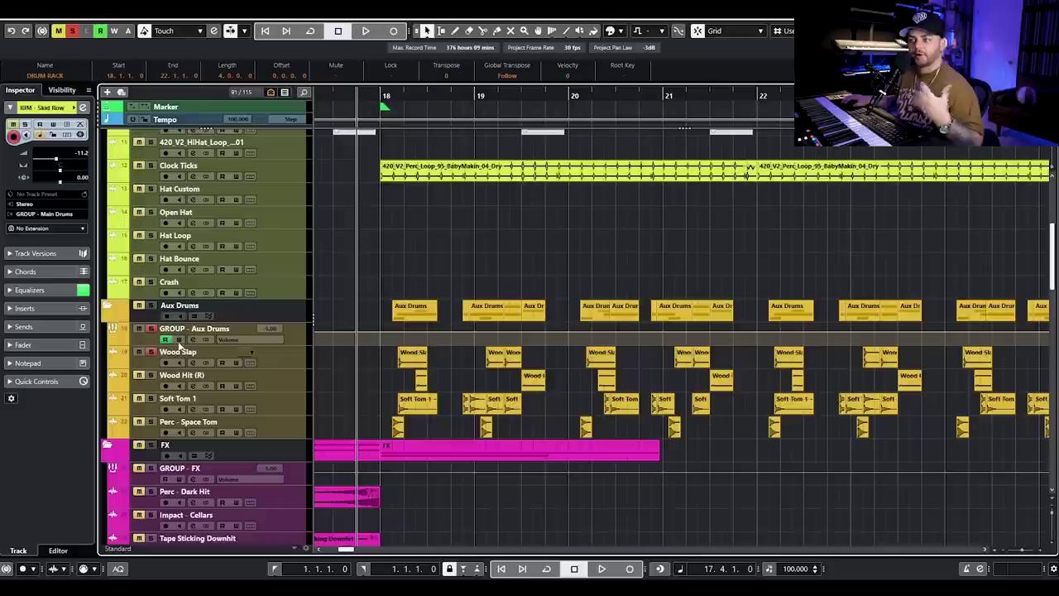
Step: Play Wood Slap from bar 18 with its inserts bypassed, re-enable the inserts, and close its channel settings
click(382, 105)
key(space)
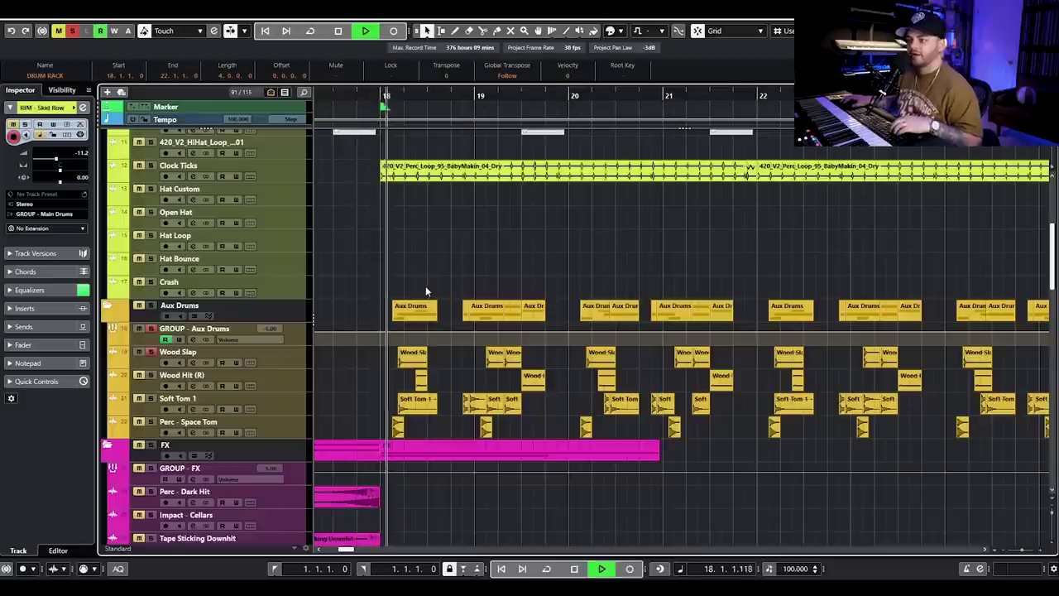
key(space)
click(193, 363)
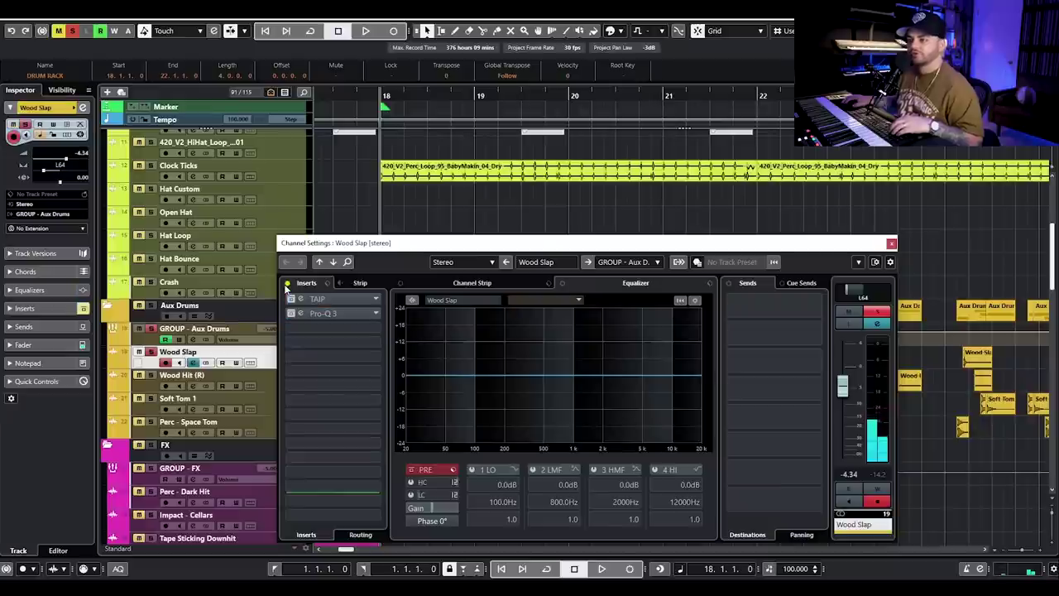
key(space)
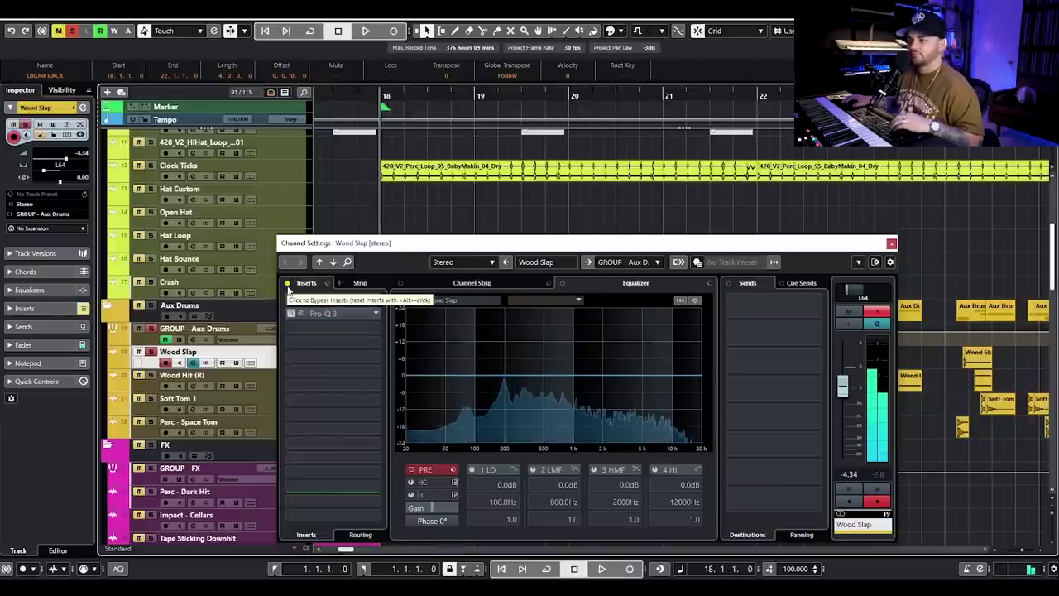
click(288, 282)
click(891, 243)
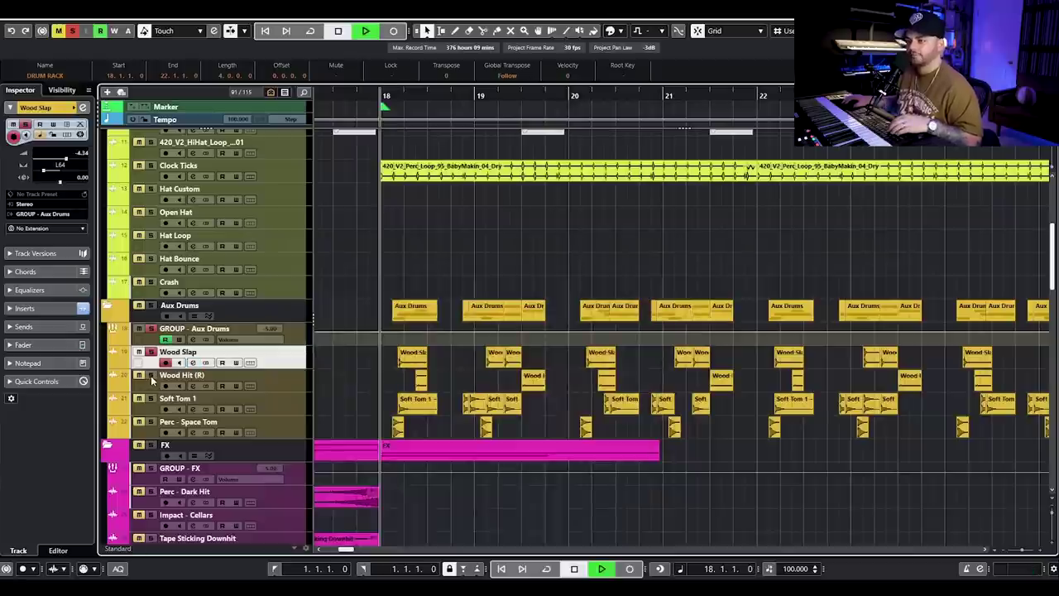
Step: Add Wood Hit (R) to the Wood Slap solo, play both from bar 18 into bar 19, and stop playback
key(space)
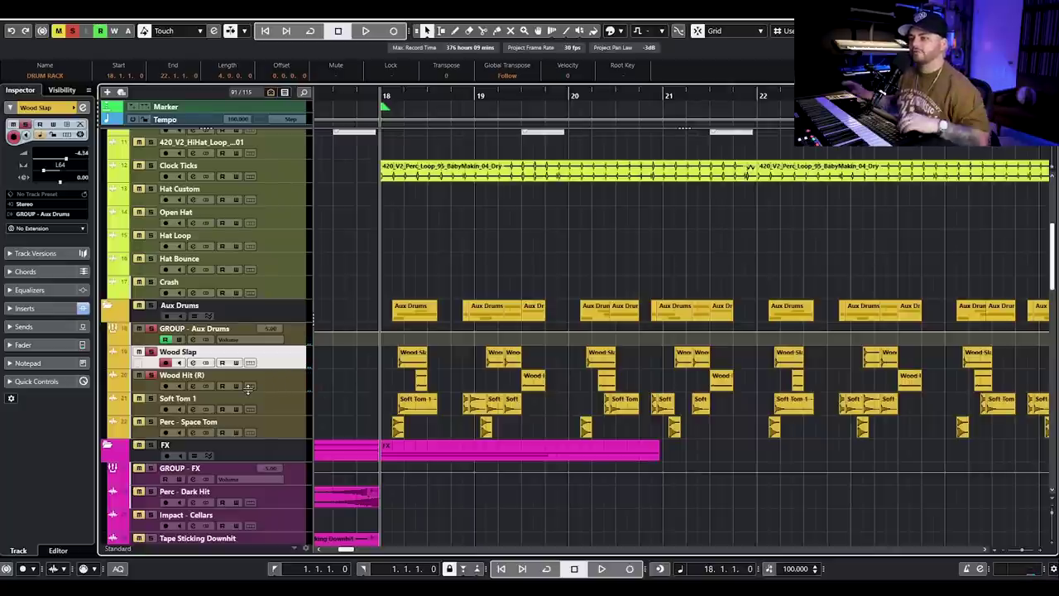
key(space)
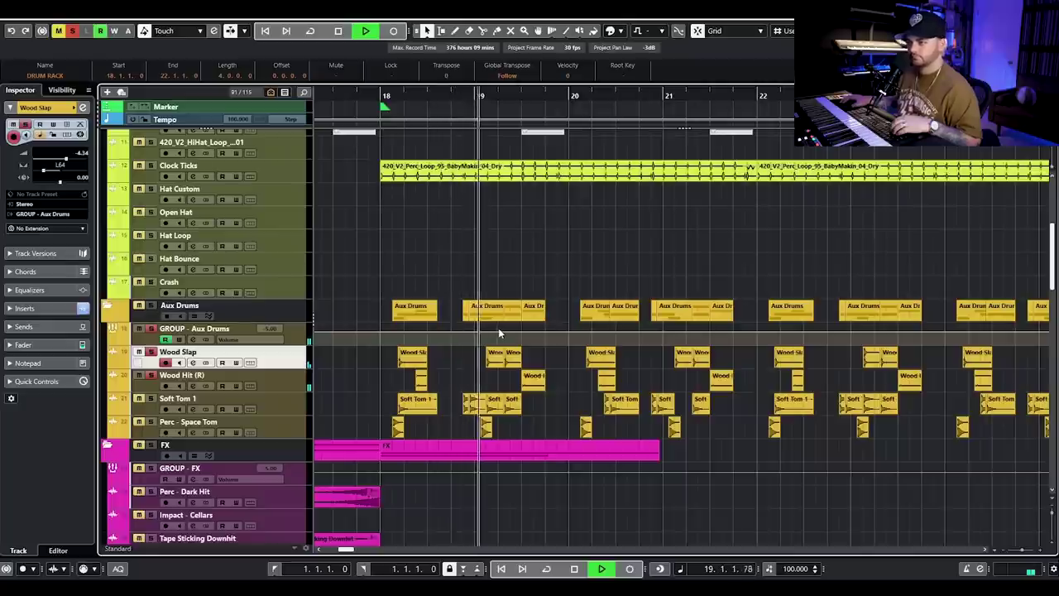
key(space)
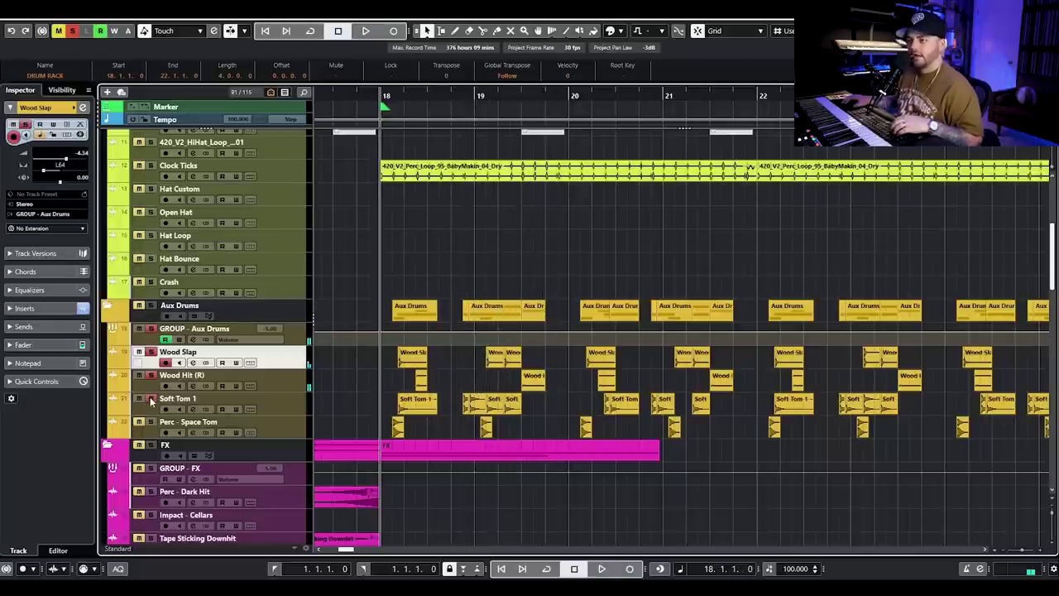
Step: Add Soft Tom 1 to the solo, play it with the wood layers from bar 18, and stop playback
click(296, 412)
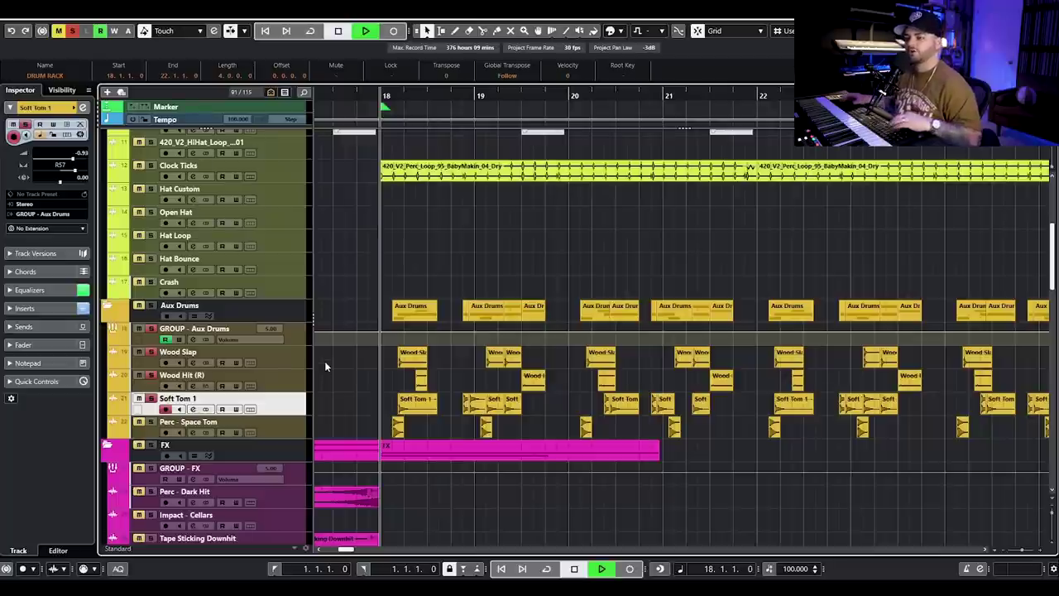
key(space)
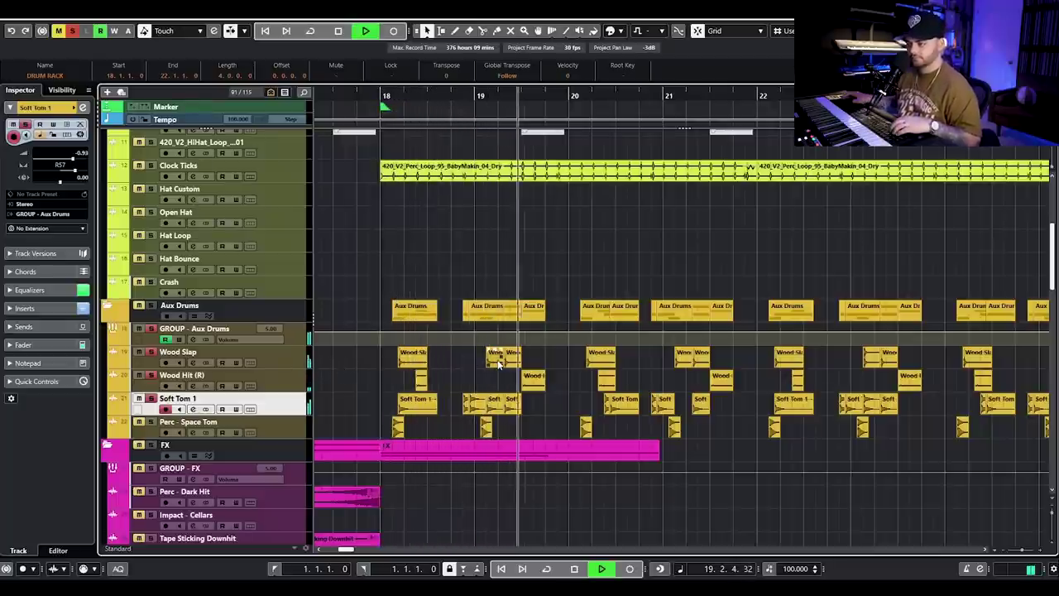
key(space)
key(space)
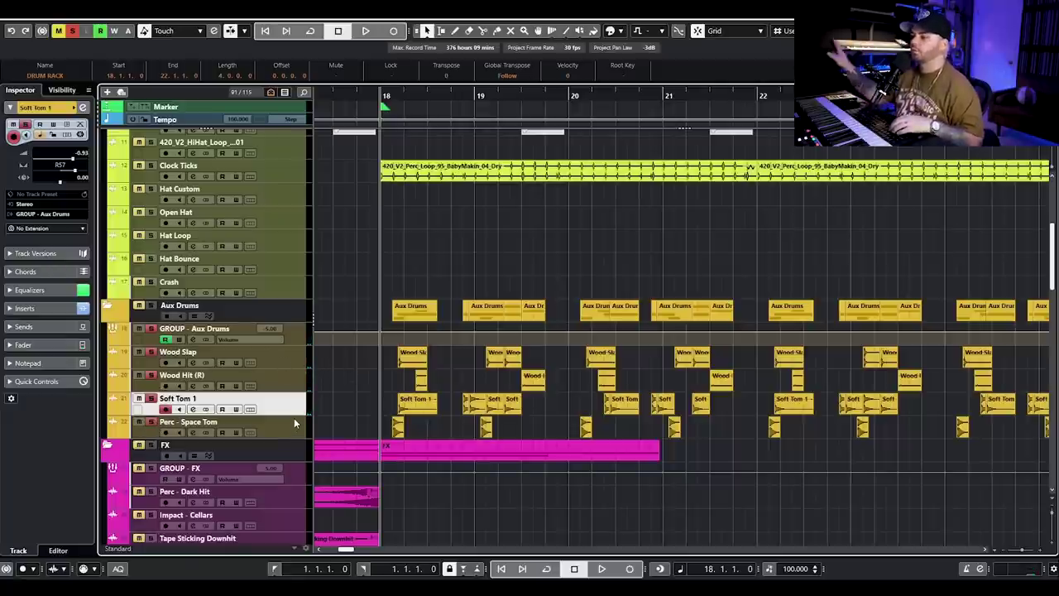
Step: Add Perc - Space Tom to the solo, play all four Aux Drums layers from bar 18 into bar 20, and stop
key(space)
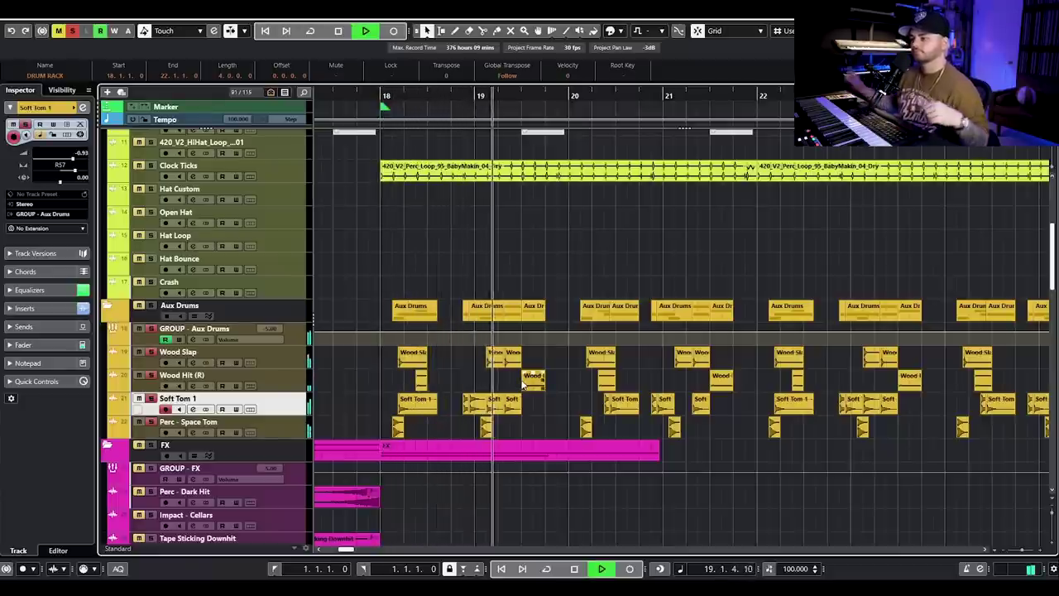
key(g)
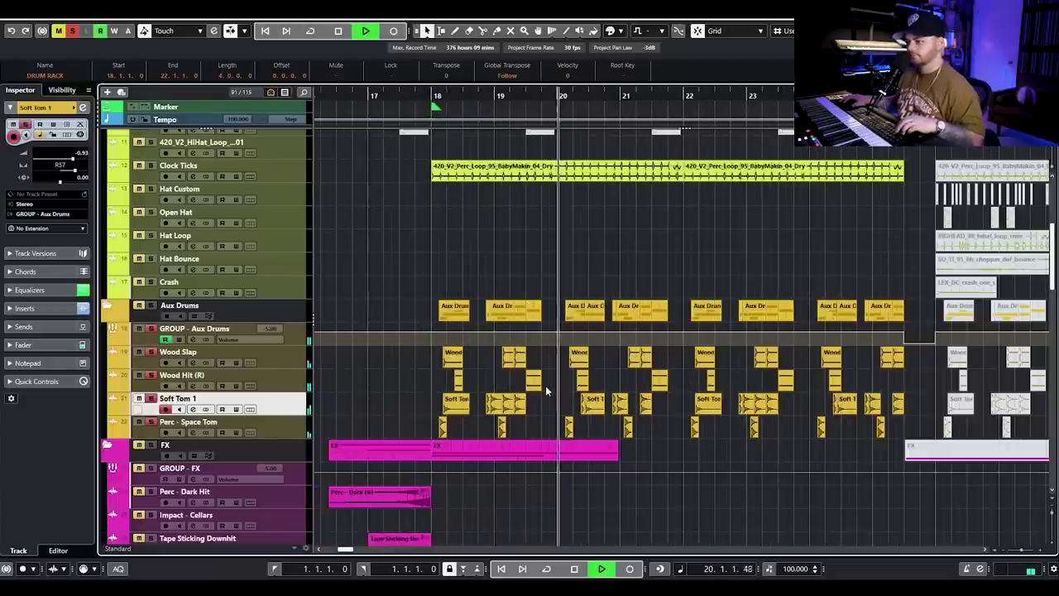
scroll(559, 389, right, 1)
key(g)
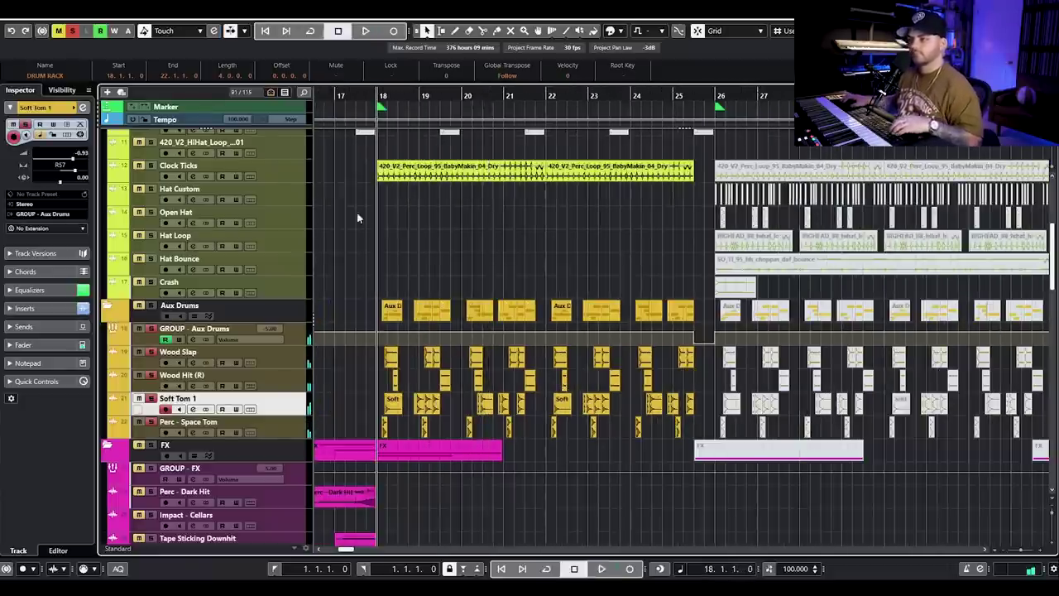
key(space)
Step: Play the soloed Main Drums and Aux Drums together from bar 17.3 past bar 21, and stop playback
scroll(207, 192, up, 5)
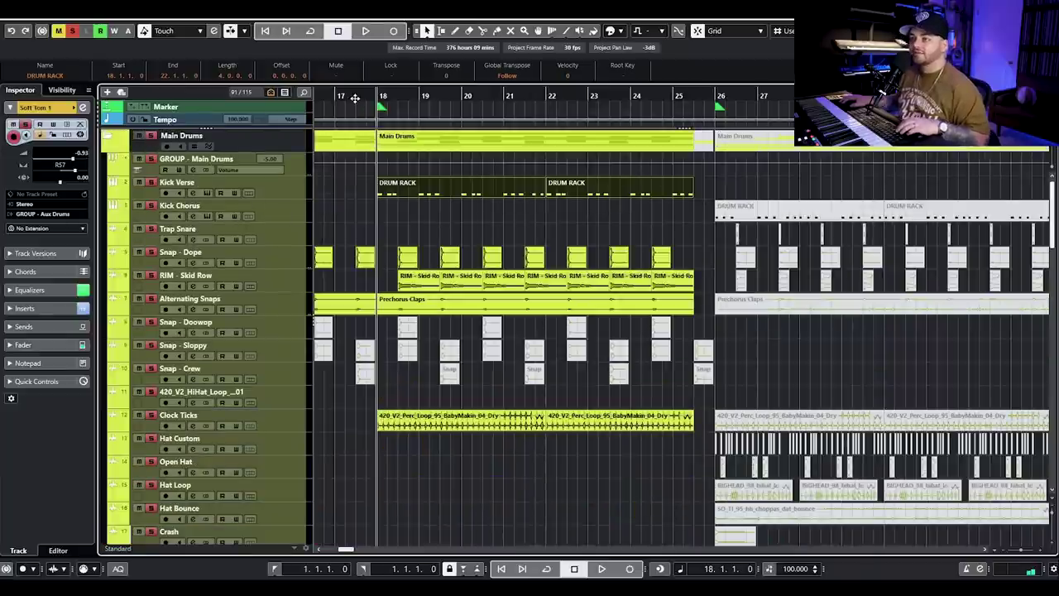
click(354, 97)
click(385, 137)
key(space)
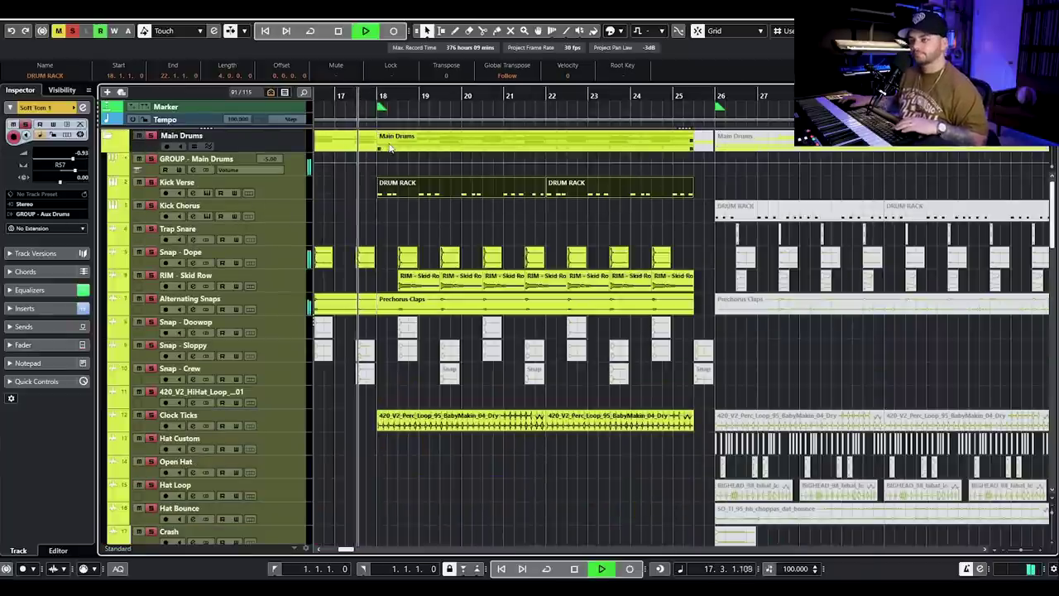
scroll(424, 207, down, 6)
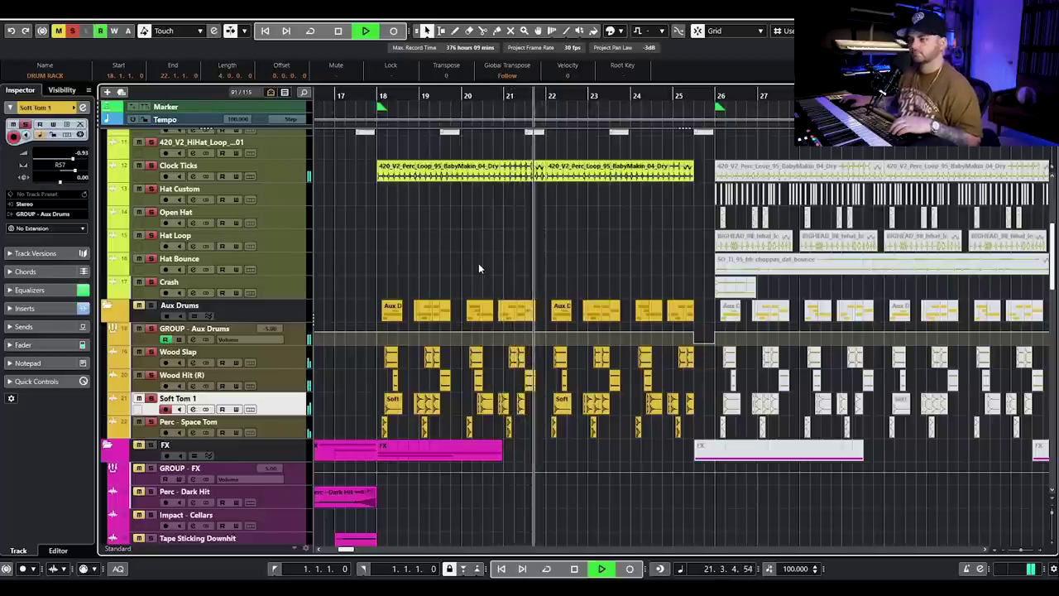
key(space)
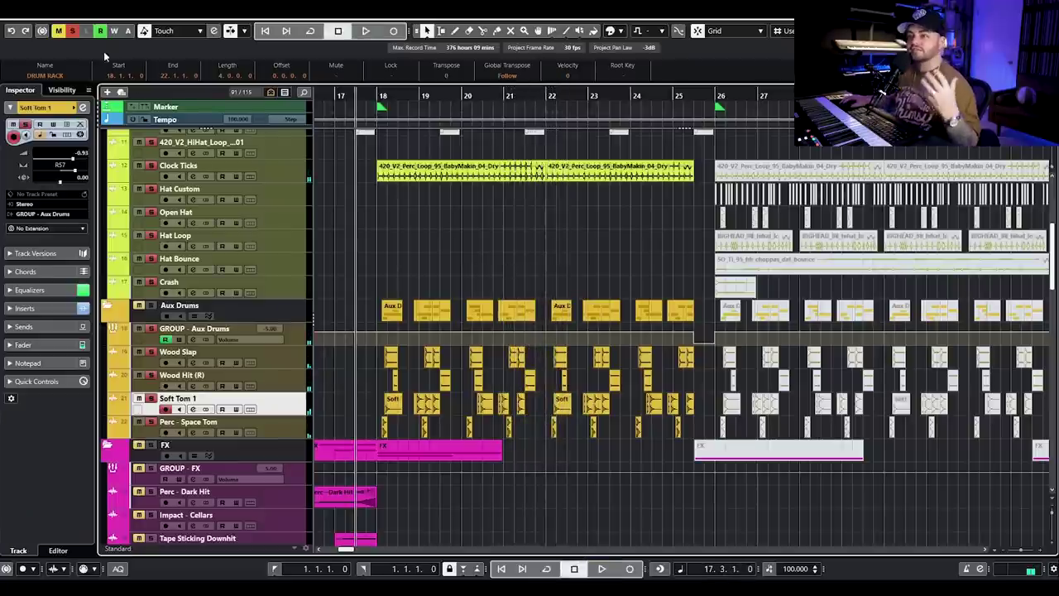
Step: Solo the Focus reference track at the end of the project, play it from bar 17.3 past bar 21, and stop
scroll(511, 383, down, 15)
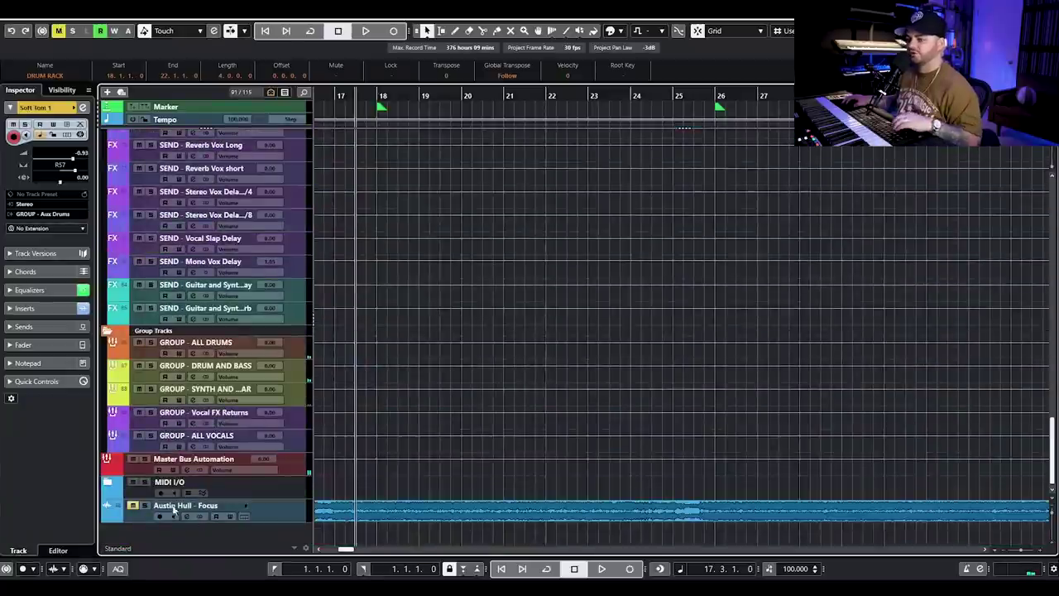
click(145, 505)
key(space)
click(414, 534)
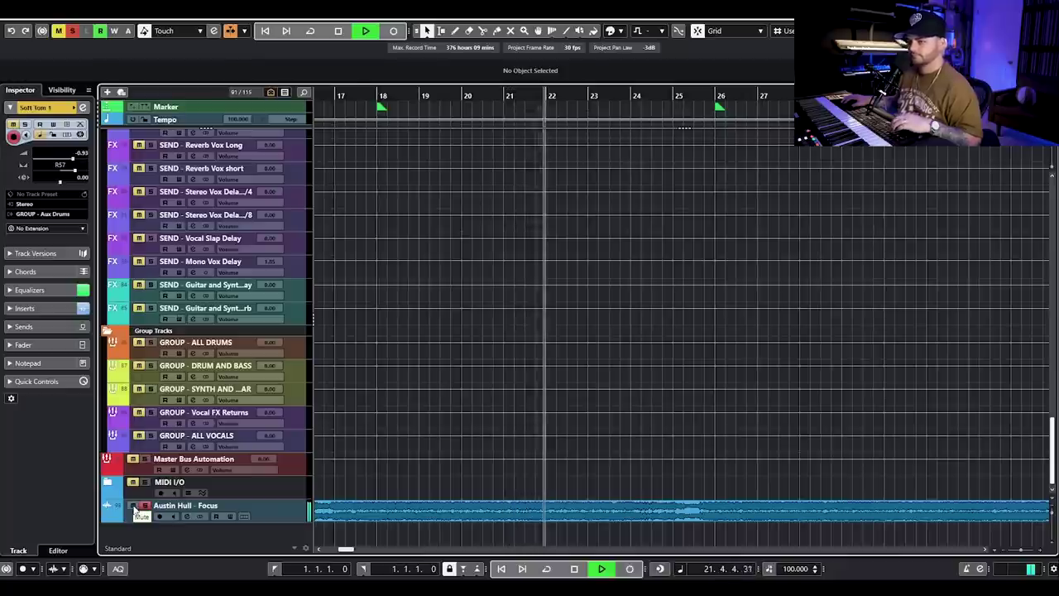
key(space)
Step: Clear the reference solo, then select the muted Main Drums, Aux Drums and FX events from bar 26 through bar 41 and unmute them
scroll(435, 469, up, 5)
scroll(435, 465, up, 15)
key(g)
key(g)
key(g)
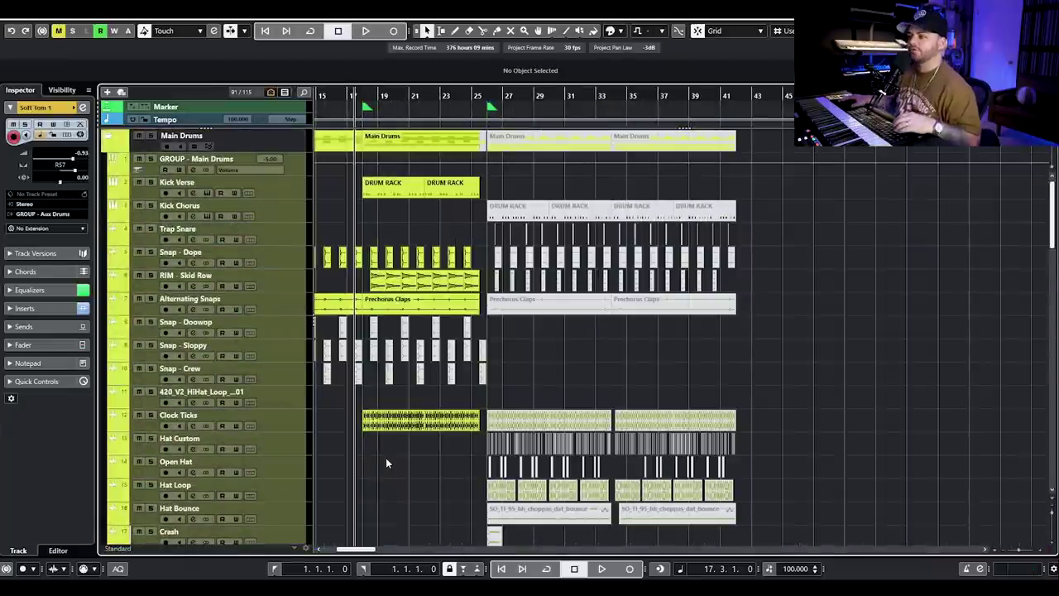
scroll(389, 451, down, 5)
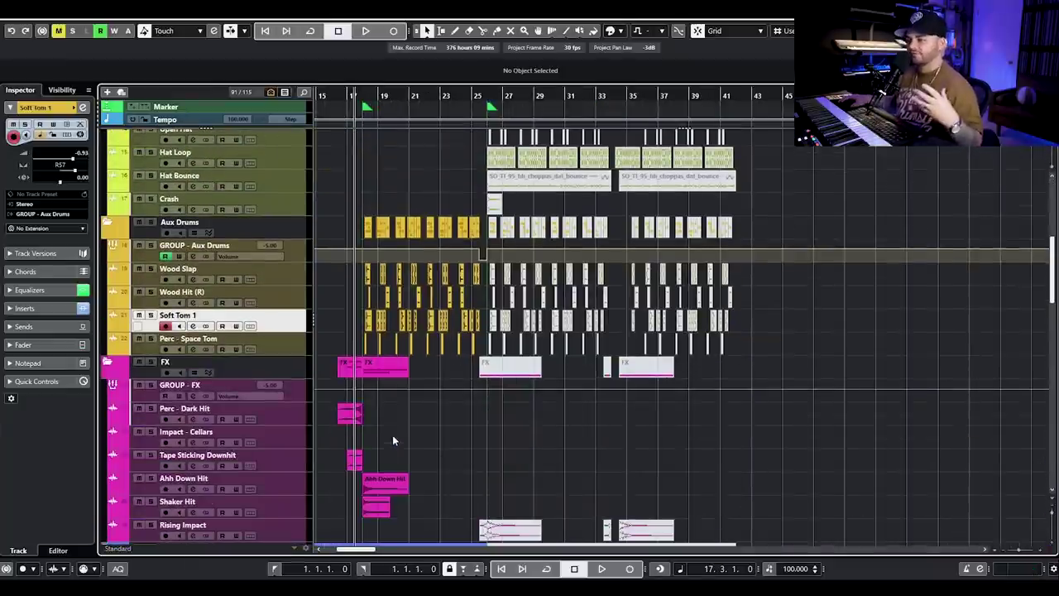
scroll(392, 434, down, 2)
scroll(392, 434, up, 7)
key(h)
key(h)
key(h)
scroll(497, 374, right, 3)
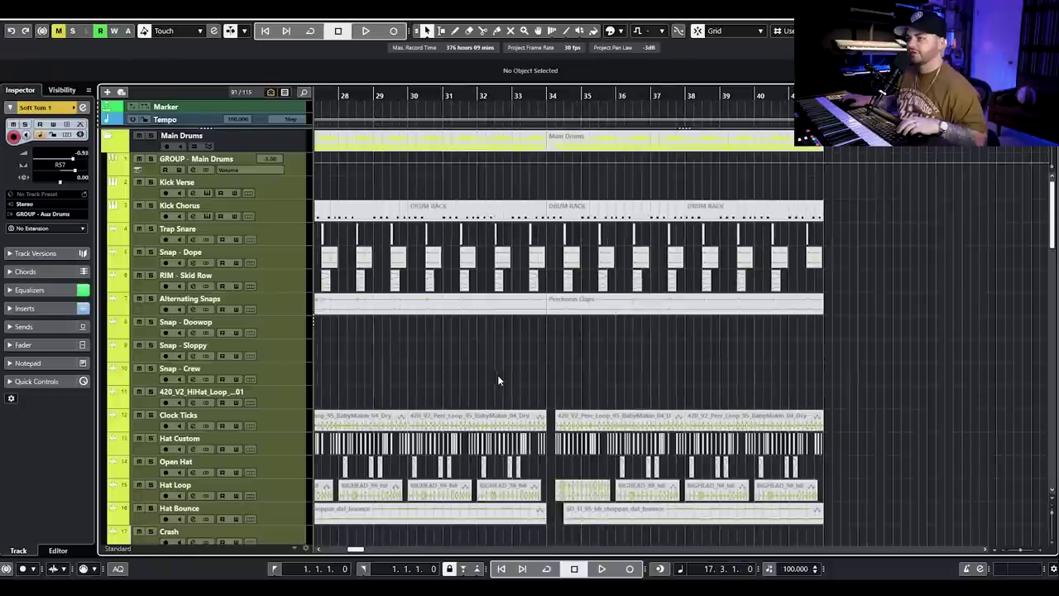
key(g)
key(g)
scroll(765, 213, left, 1)
scroll(811, 225, down, 3)
scroll(818, 331, down, 4)
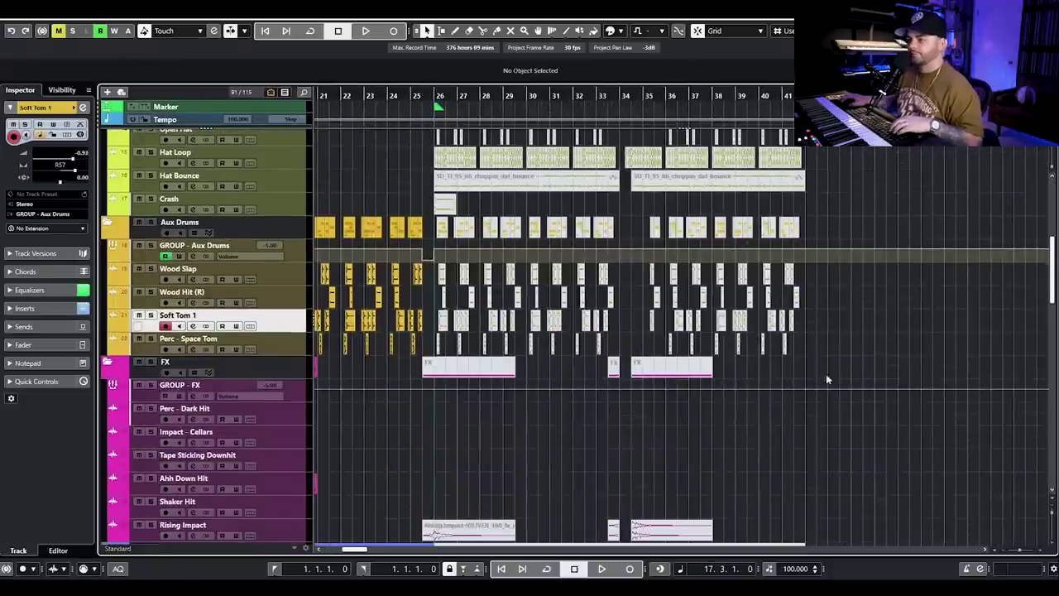
drag(831, 460, 436, 177)
scroll(457, 362, up, 3)
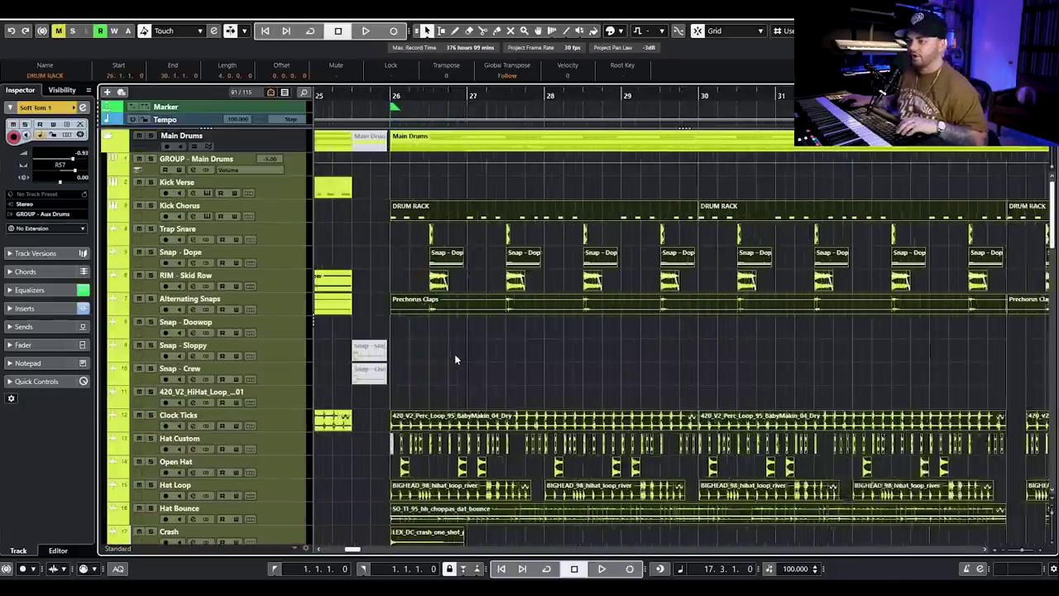
Step: Solo Main Drums, set the playback position to bar 26, and examine the Trap Snare, Snap - Dope and RIM - Skid Row hits around 26.3
scroll(456, 359, down, 1)
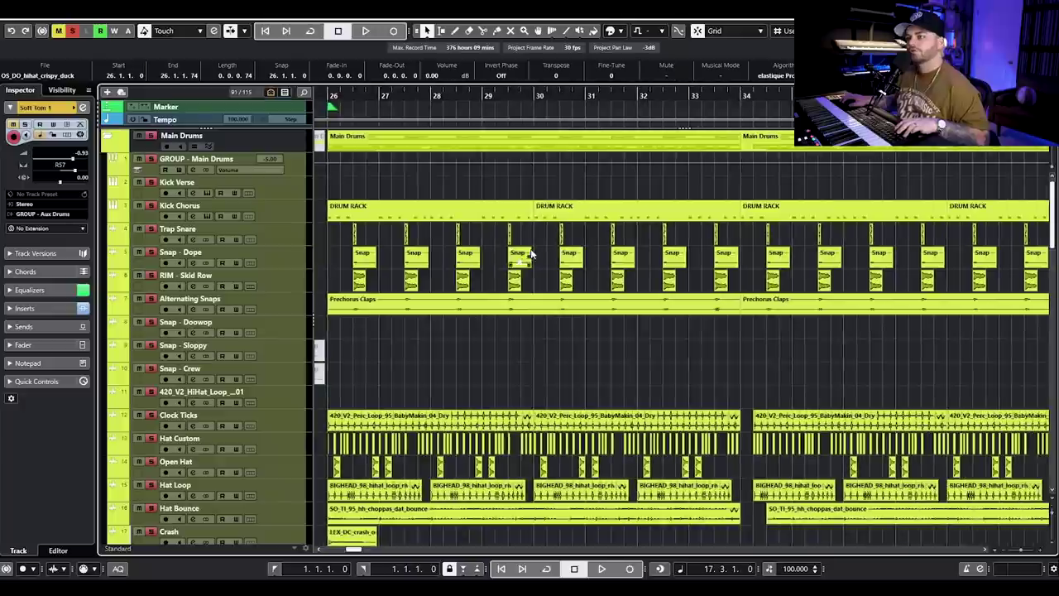
scroll(496, 253, left, 1)
scroll(479, 263, down, 4)
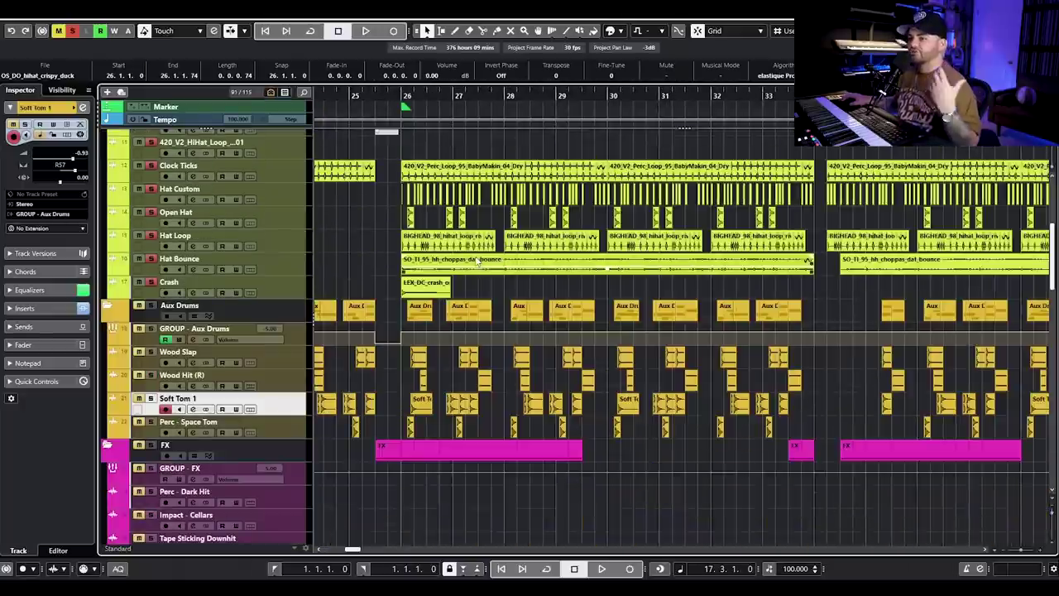
scroll(477, 261, up, 4)
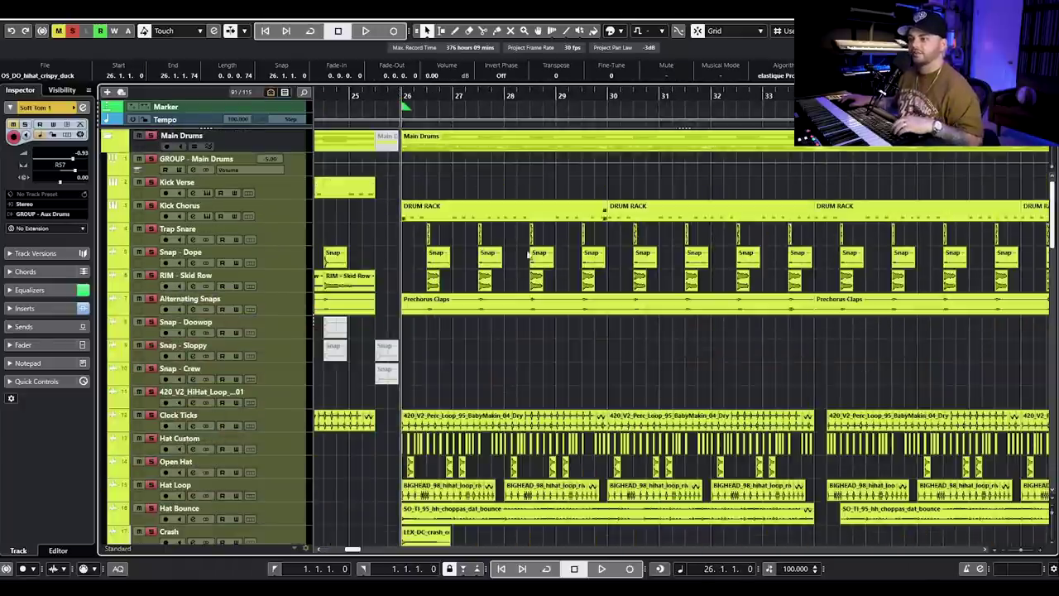
scroll(528, 254, down, 3)
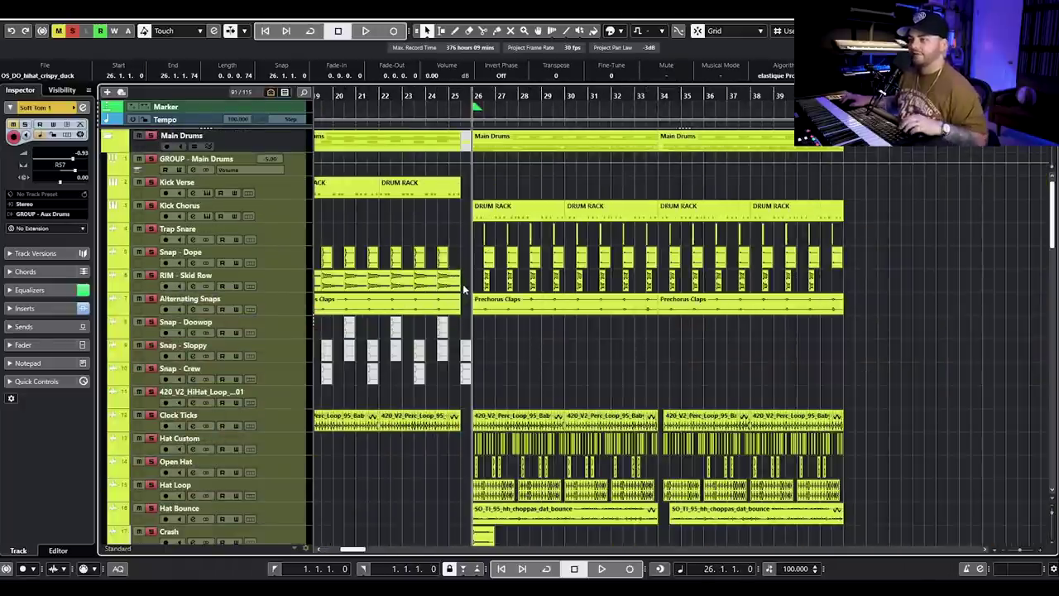
scroll(462, 283, up, 6)
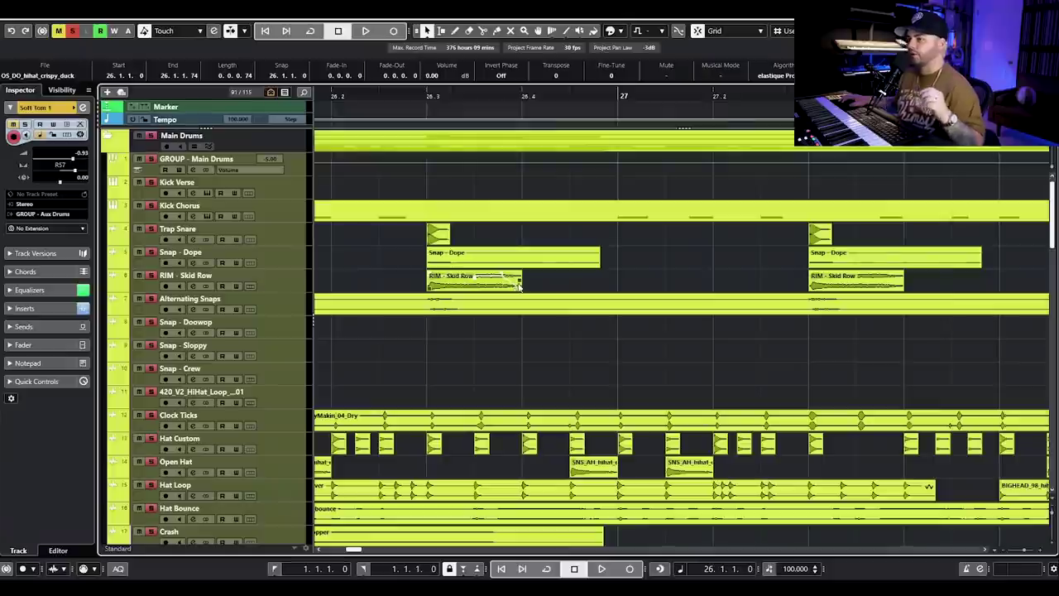
Step: Play the soloed main drums from beat 26.3 and stop playback
click(426, 98)
key(space)
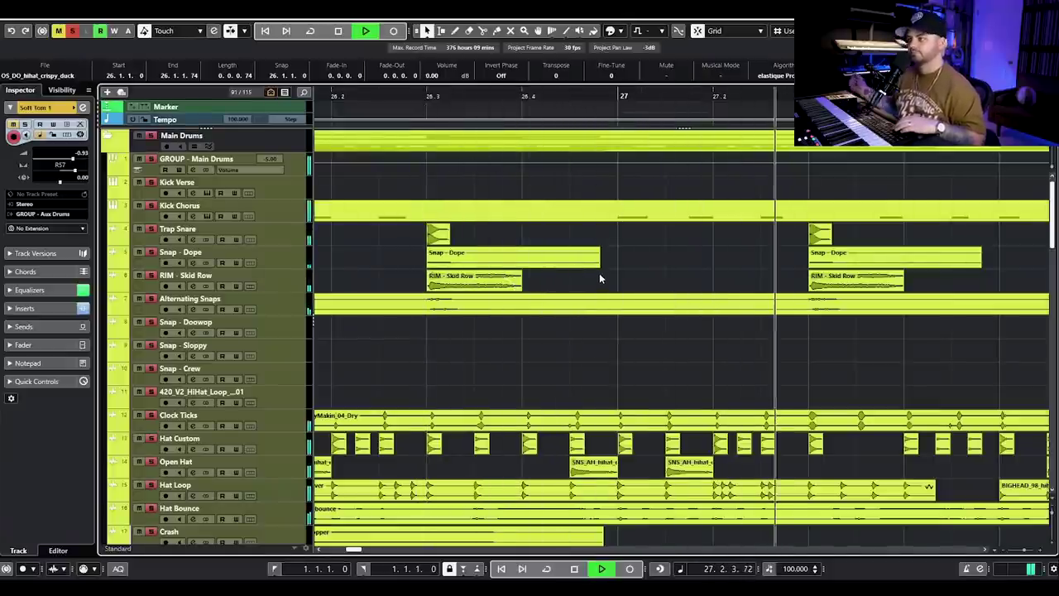
key(space)
Step: Select the Kick Chorus track and examine the drum tracks that play from bar 26
scroll(599, 279, down, 4)
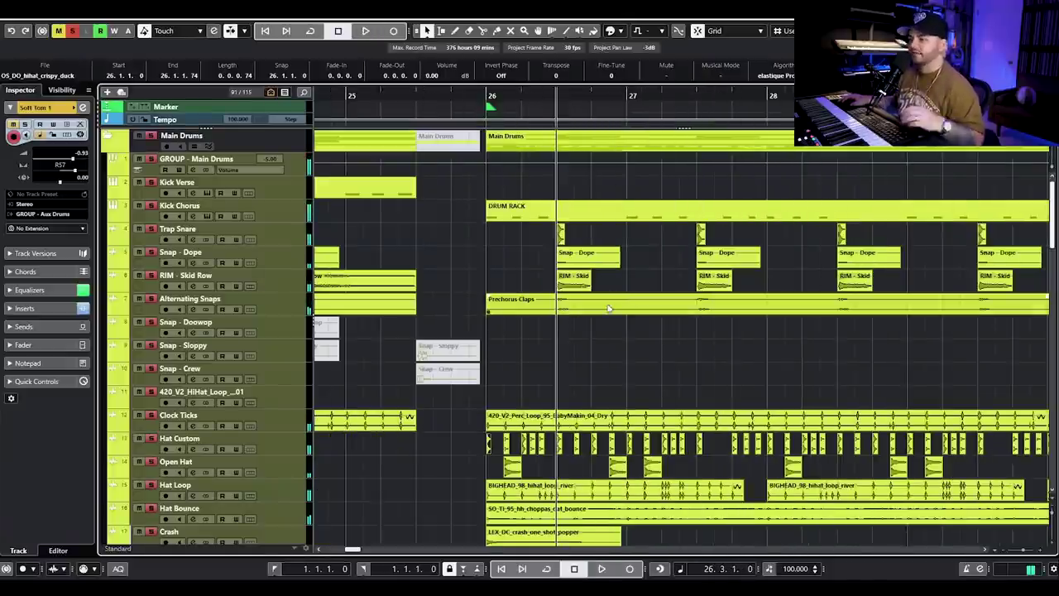
scroll(621, 336, right, 2)
click(283, 211)
scroll(404, 236, down, 1)
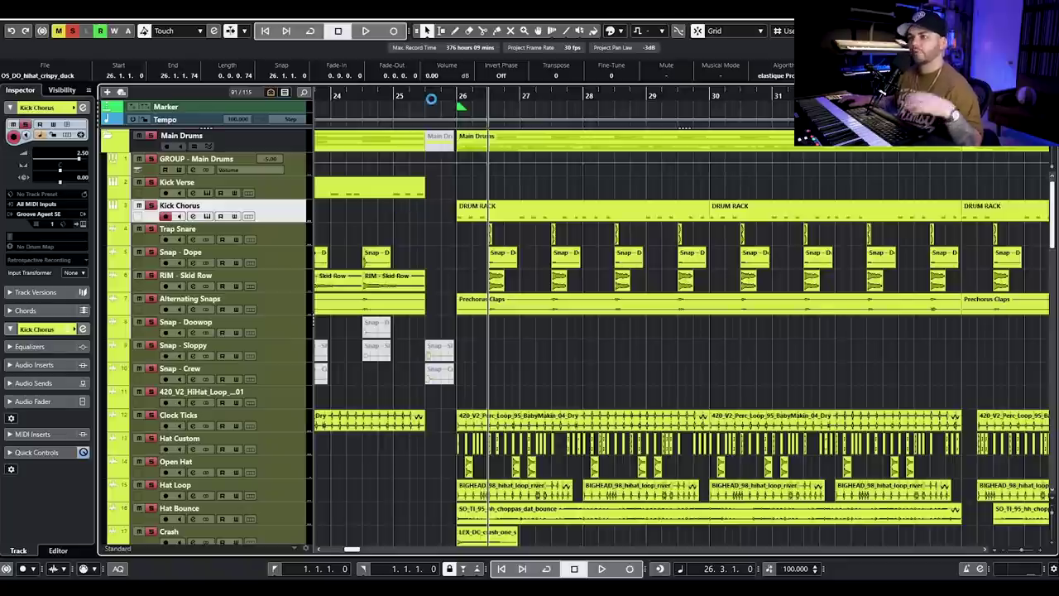
scroll(533, 320, down, 4)
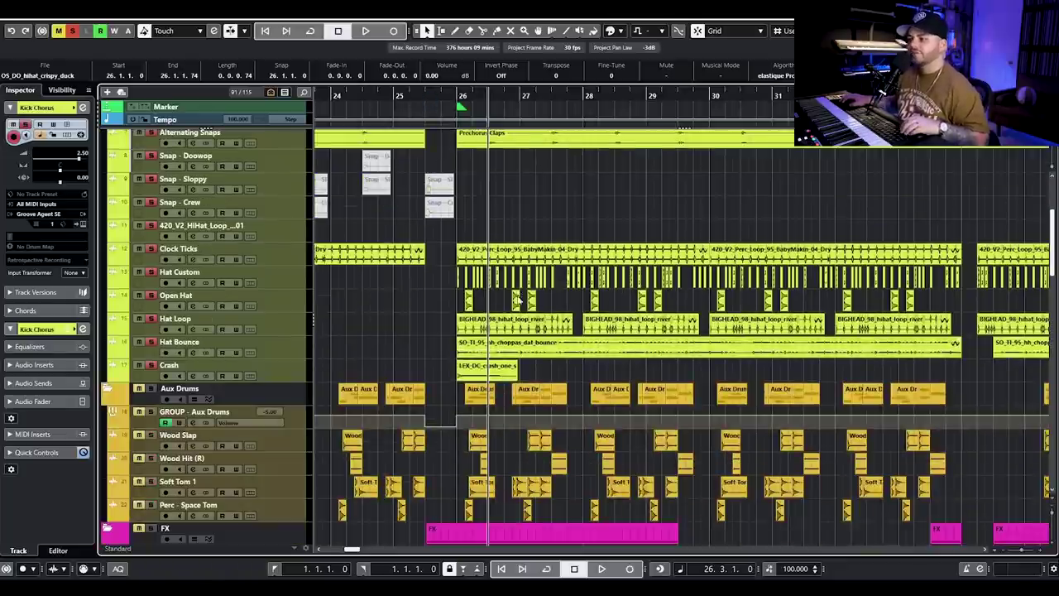
scroll(514, 295, down, 2)
scroll(453, 289, up, 8)
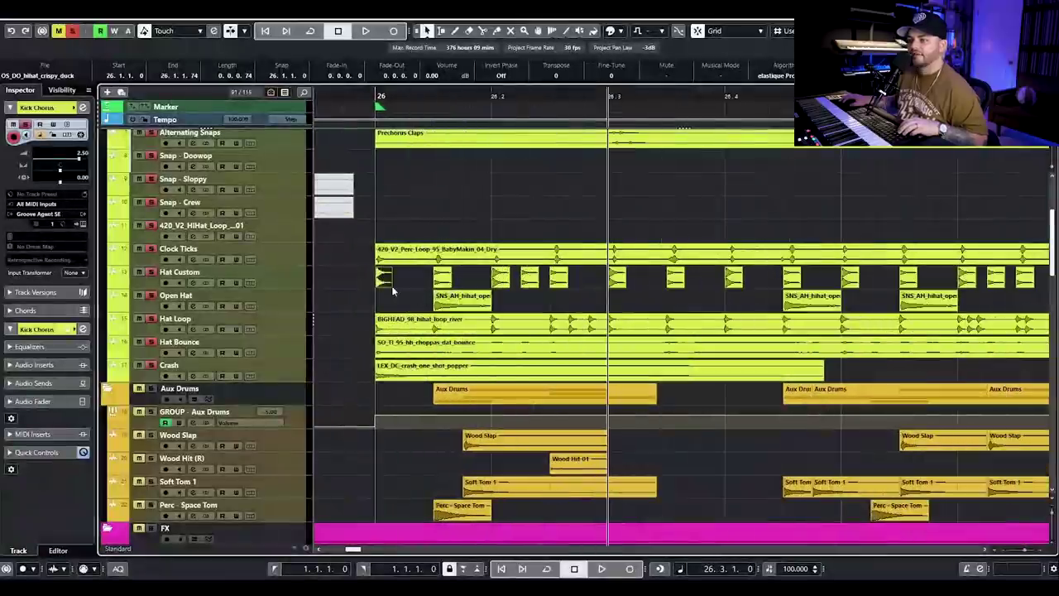
Step: Pick out the first Hat Custom event at bar 26, followed by the first Hat Loop event
drag(355, 275, 396, 282)
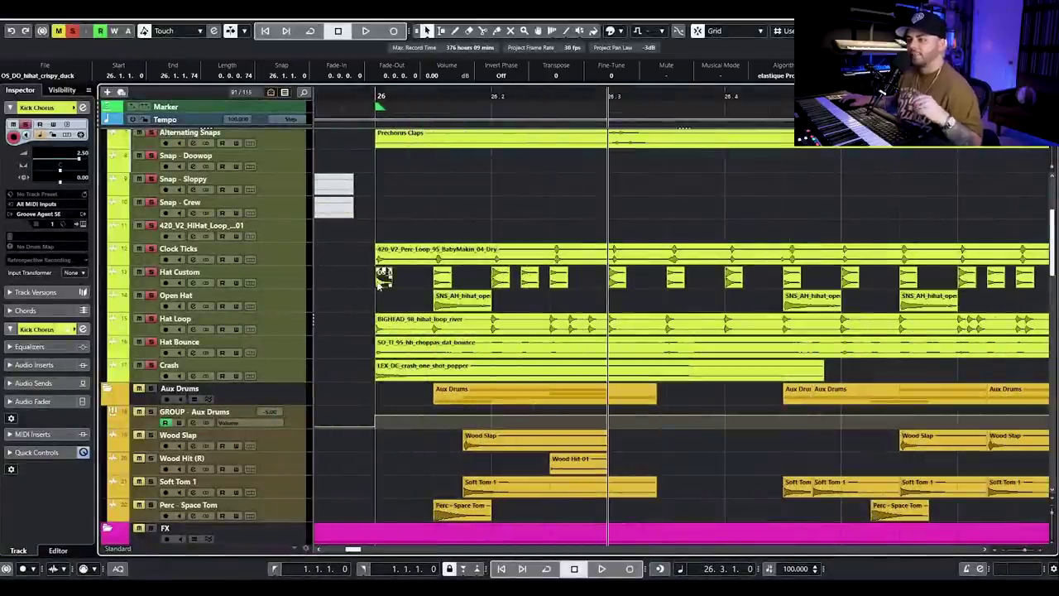
scroll(548, 287, down, 3)
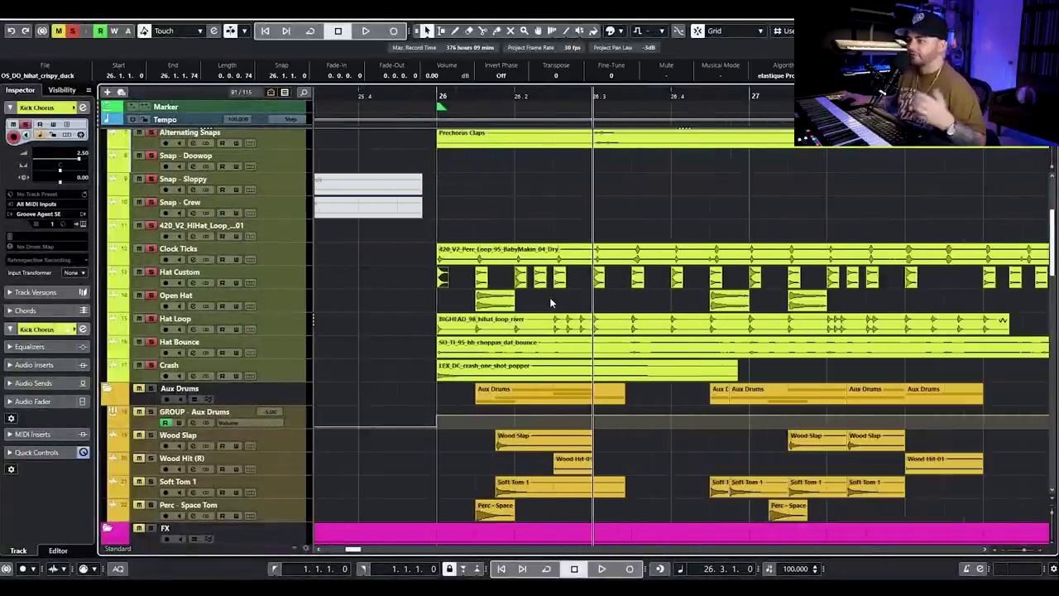
click(525, 328)
scroll(562, 317, down, 2)
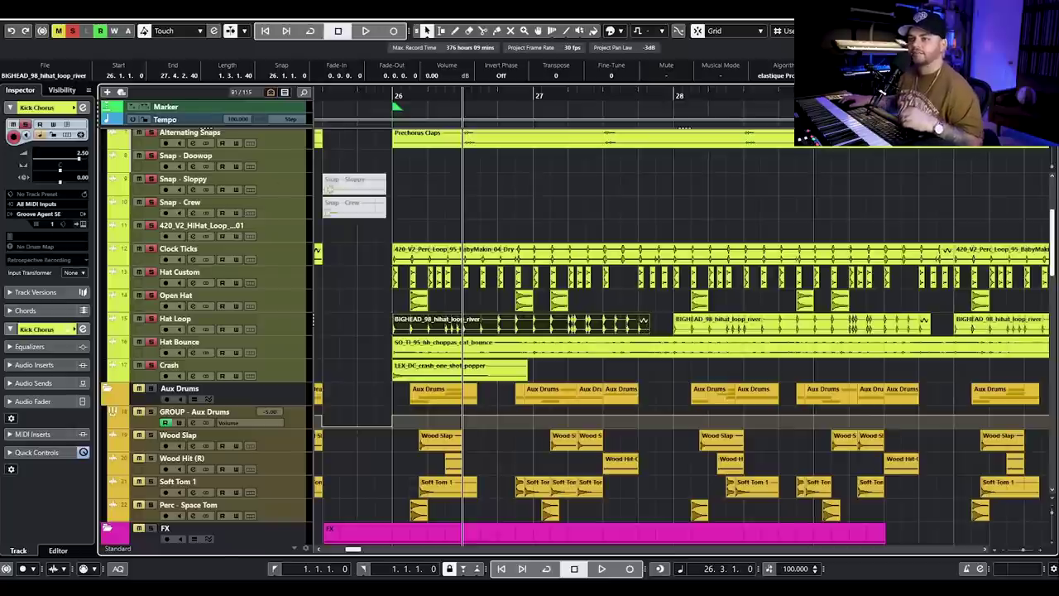
Step: Solo only the hat tracks from Clock Ticks to Hat Bounce and play them from bar 26
click(150, 249)
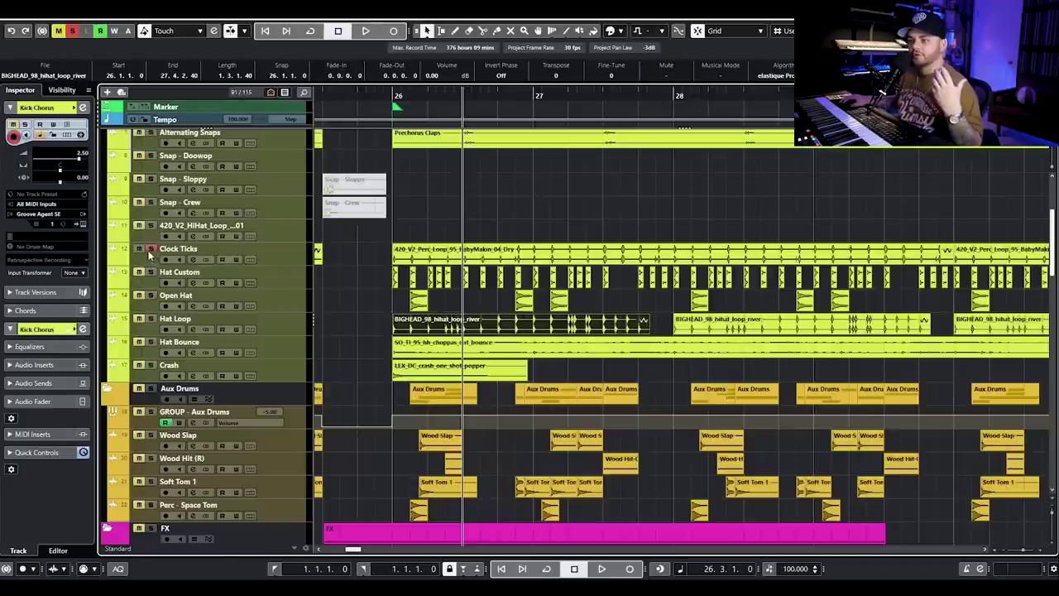
click(150, 294)
click(151, 318)
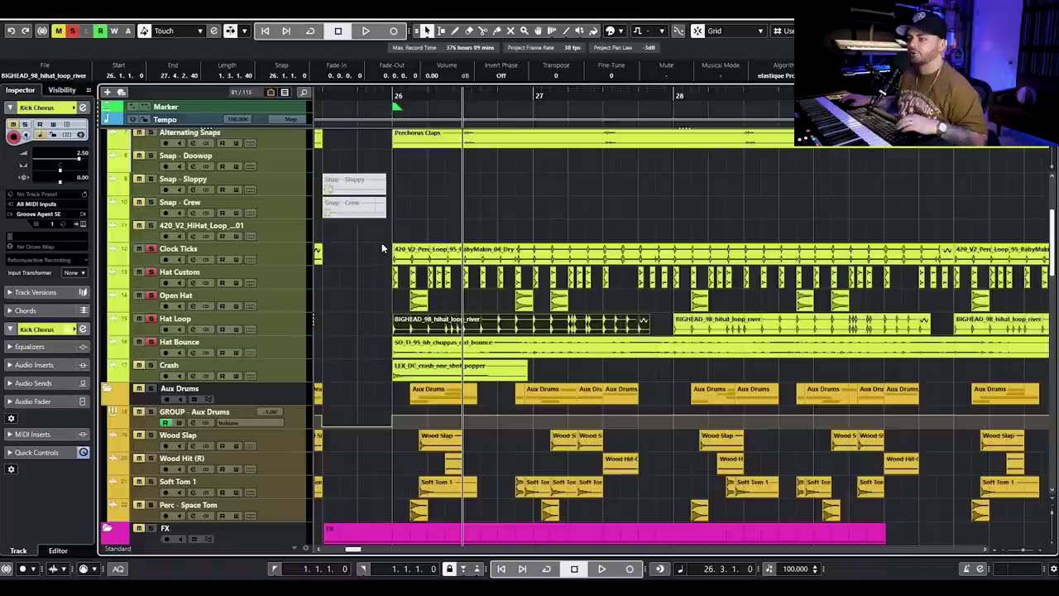
click(386, 98)
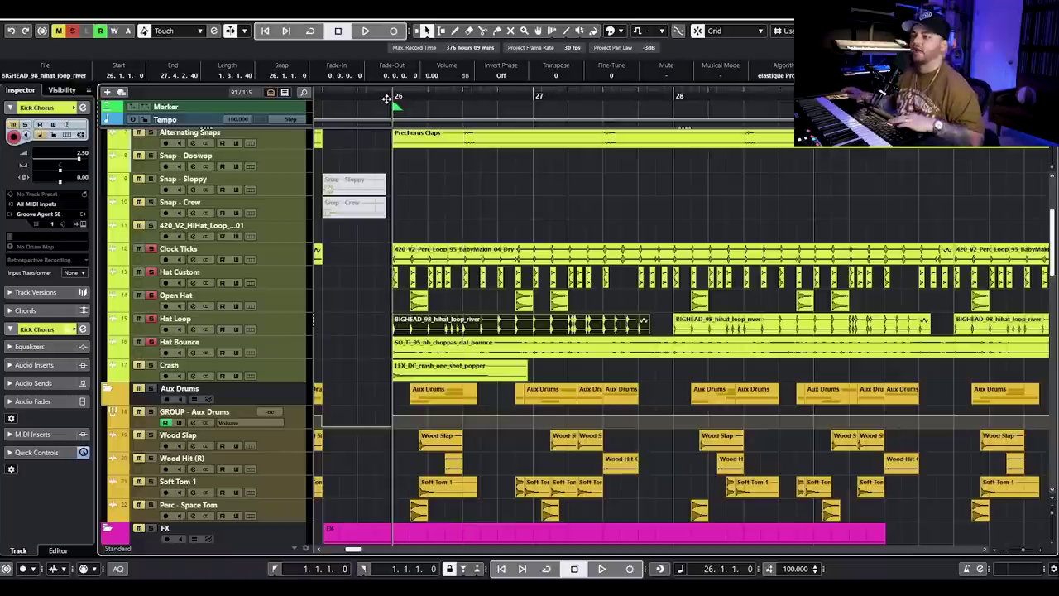
key(space)
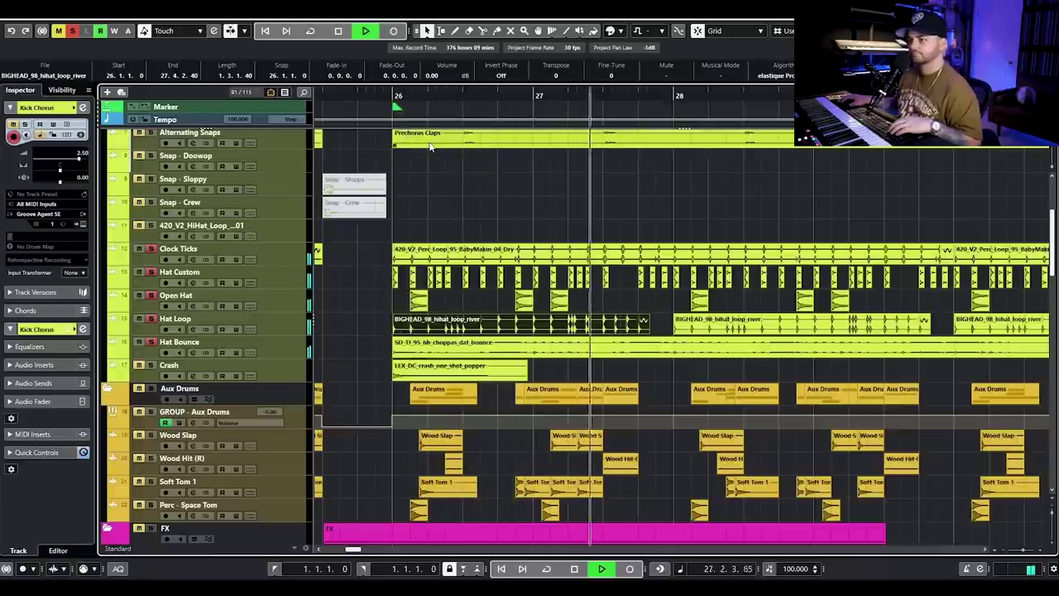
scroll(692, 300, down, 3)
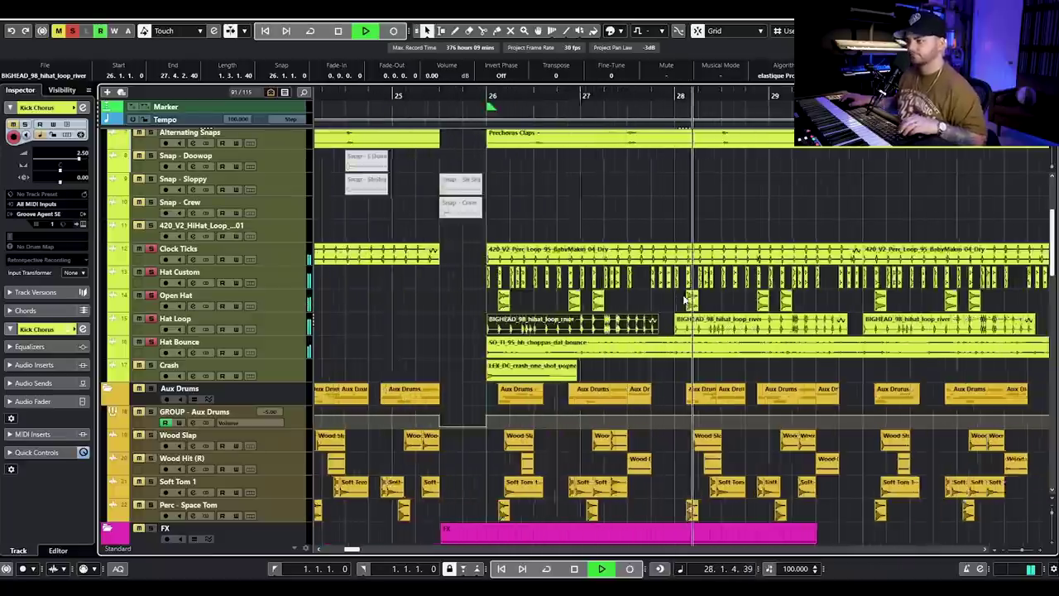
scroll(686, 297, right, 3)
key(g)
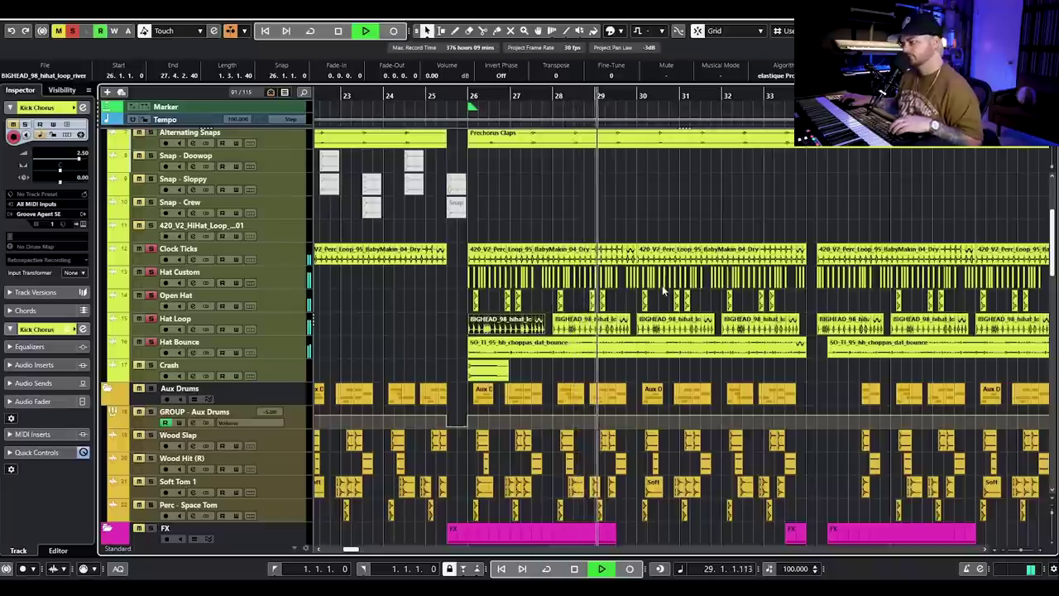
key(space)
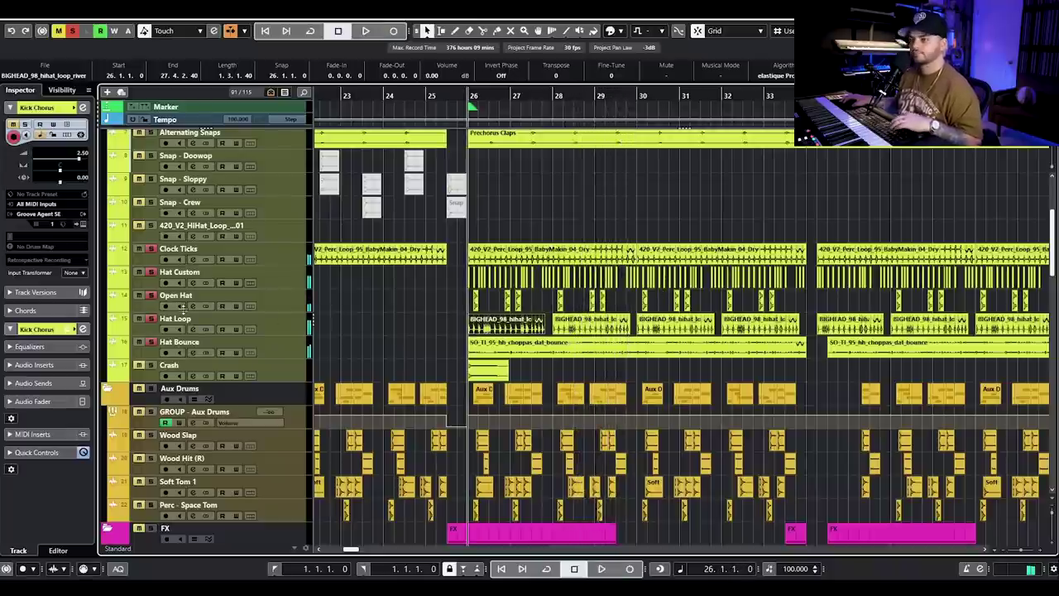
Step: Play the hats with the Crash from position 25.4.3 and solo the whole Main Drums folder
click(463, 96)
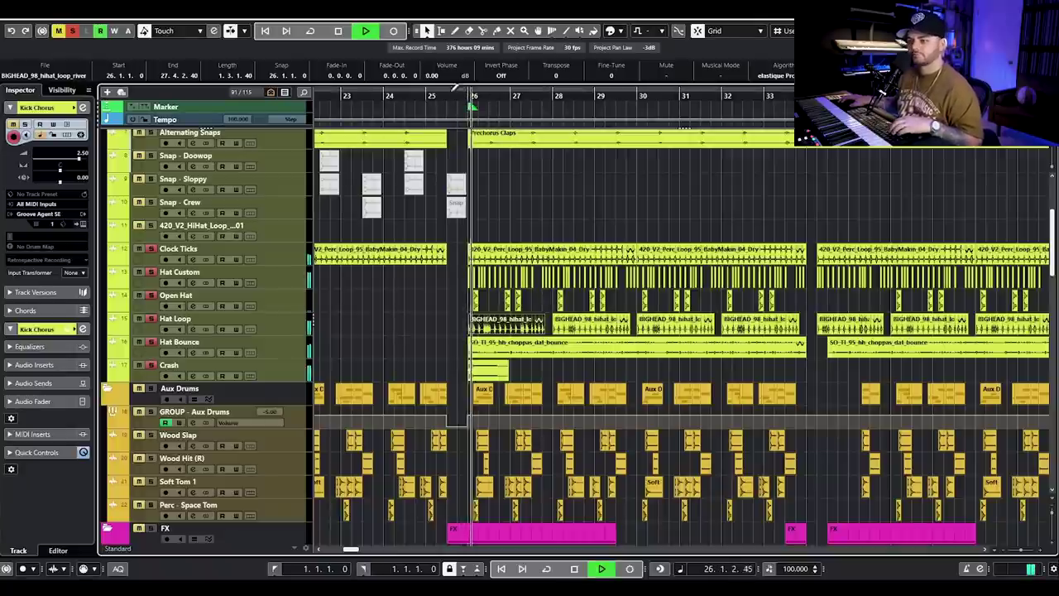
key(space)
scroll(151, 172, up, 4)
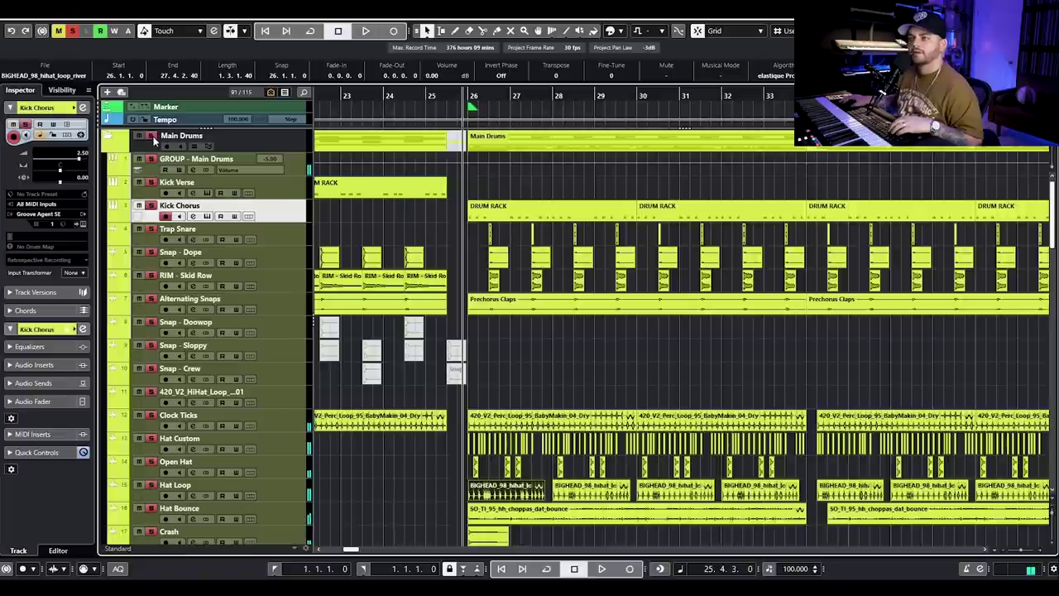
Step: Play back the entire soloed Main Drums folder from just before bar 26 and stop
key(space)
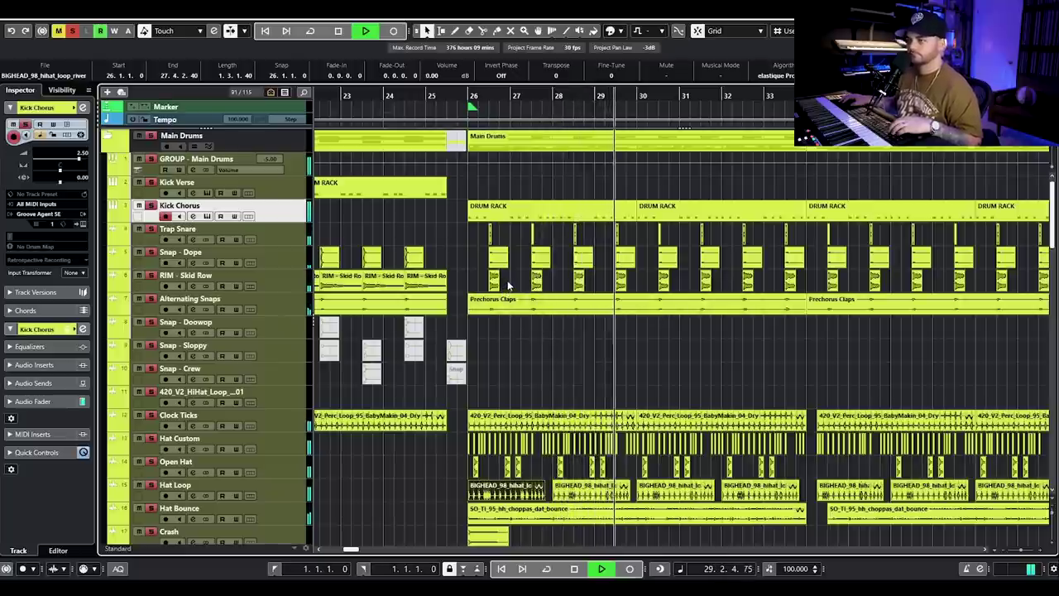
key(h)
key(h)
key(h)
key(h)
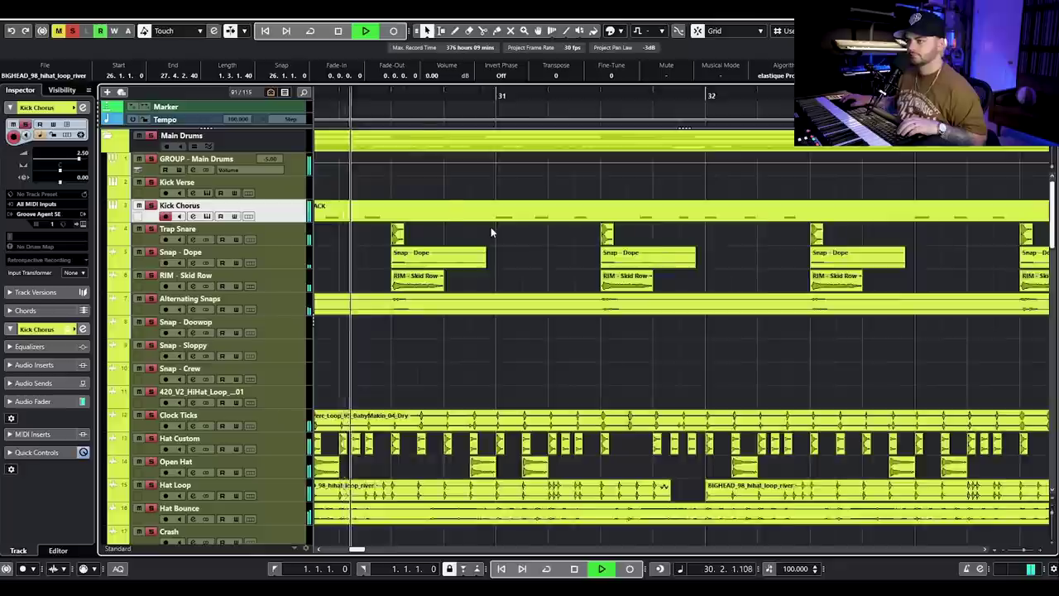
key(g)
key(g)
key(g)
key(g)
key(space)
Step: Solo the Aux Drums folder together with Main Drums and play both from just before bar 26
scroll(550, 298, down, 5)
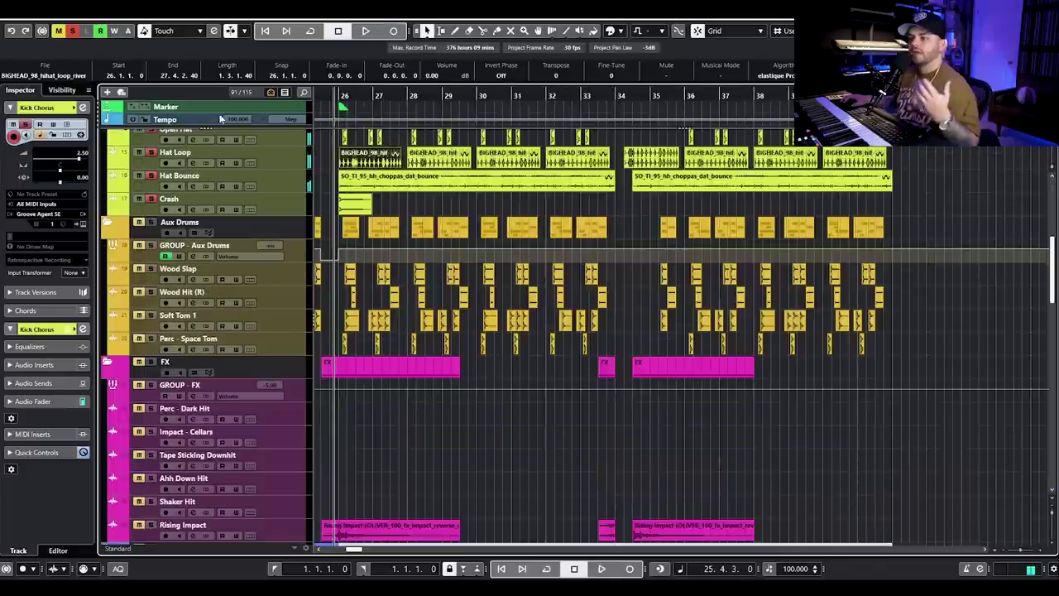
scroll(484, 320, up, 3)
key(h)
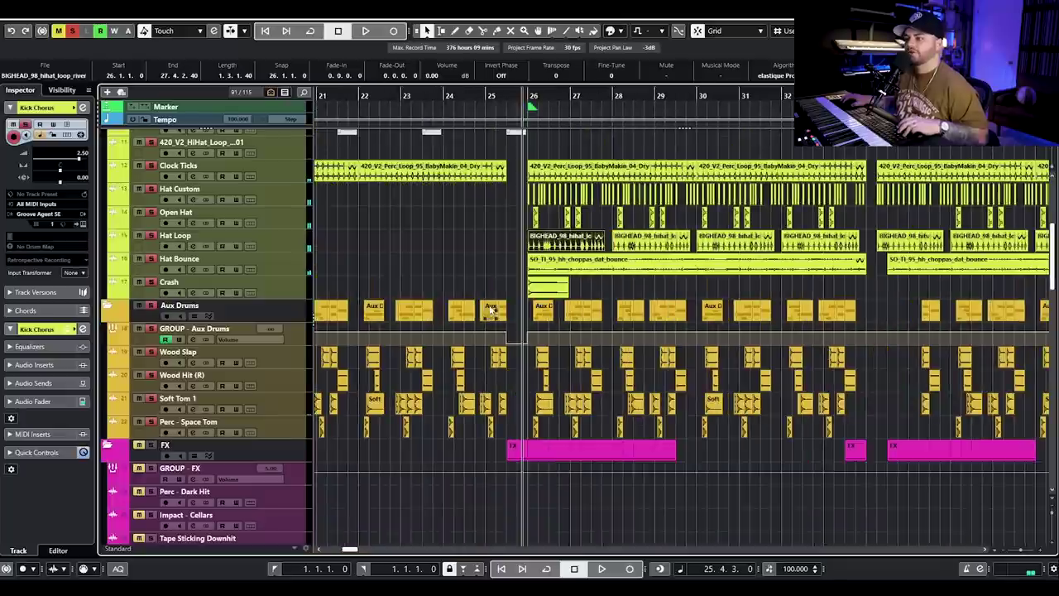
key(space)
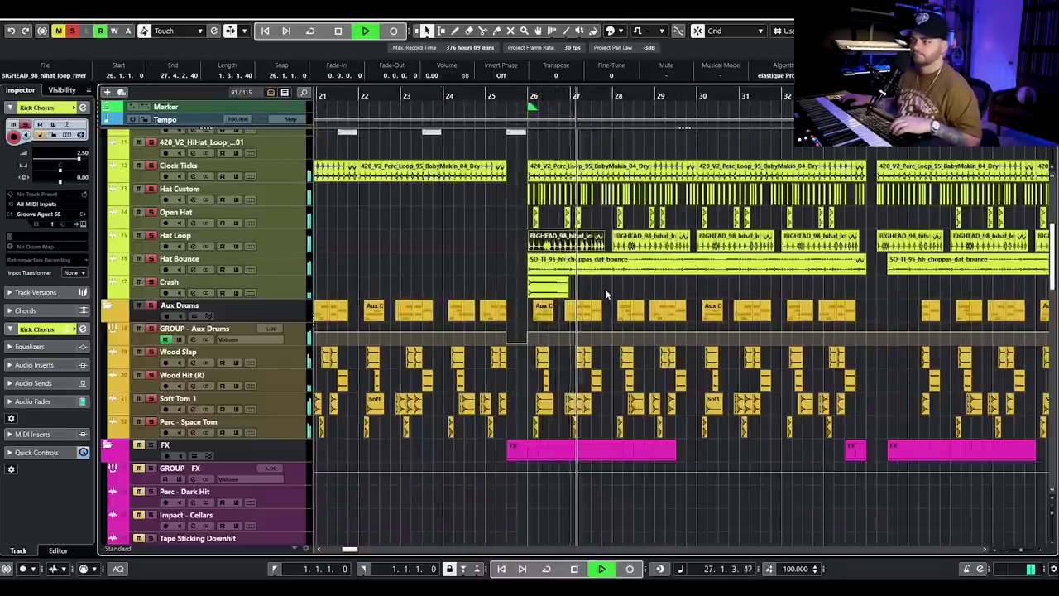
scroll(584, 347, down, 3)
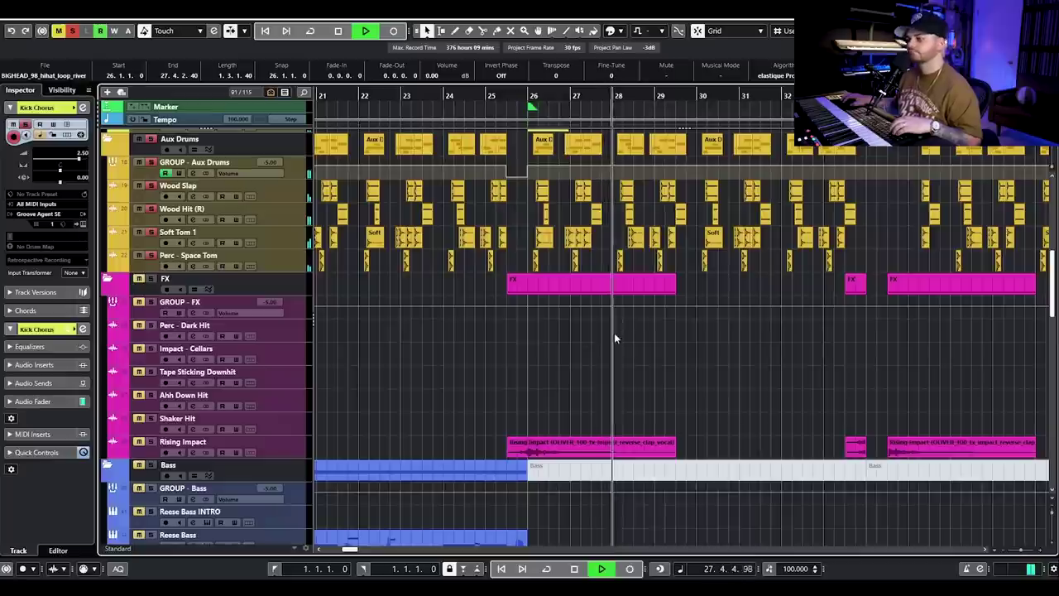
key(space)
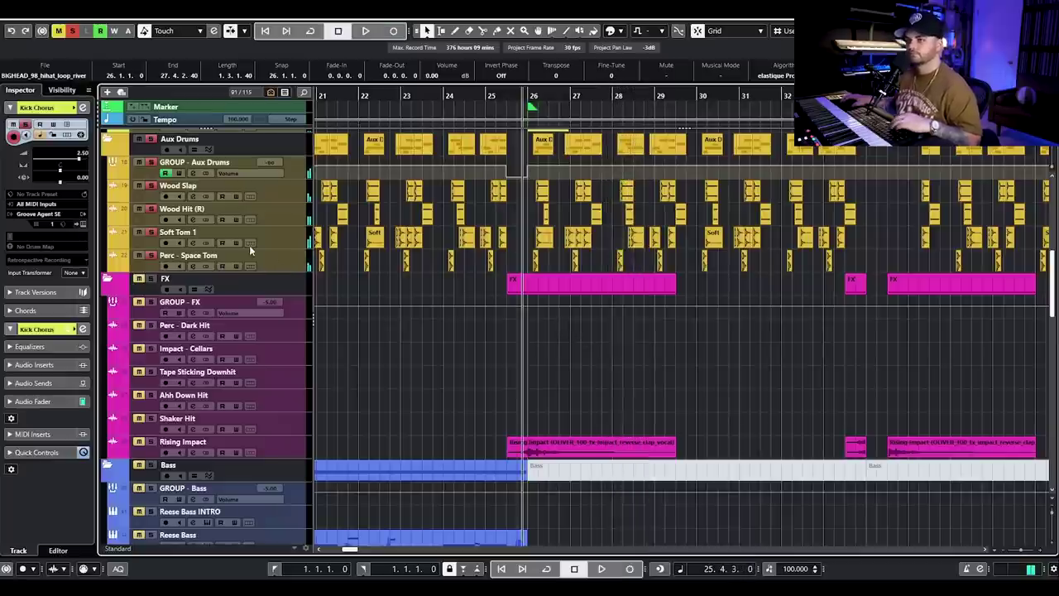
Step: Clear all solos and make the hidden 808 track in the Bass folder visible
scroll(822, 282, down, 3)
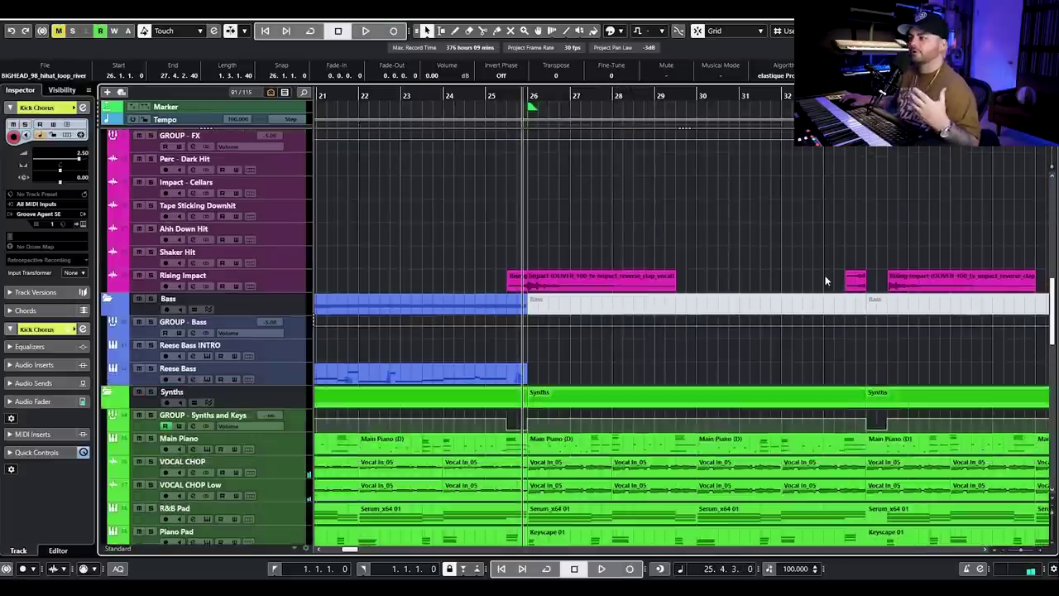
scroll(822, 281, up, 12)
scroll(822, 281, down, 2)
scroll(823, 284, down, 12)
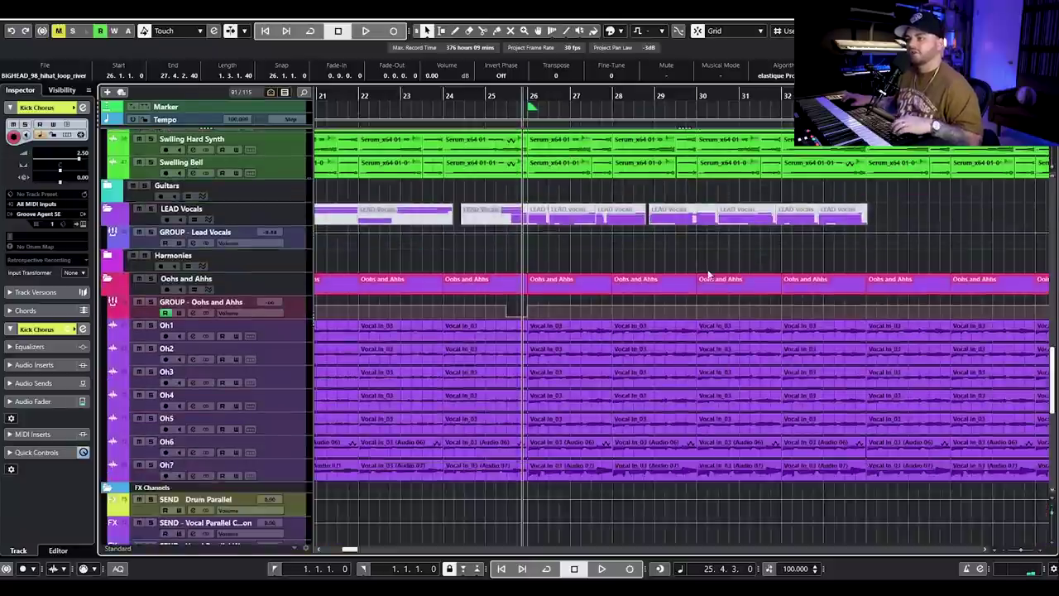
scroll(348, 324, up, 5)
click(63, 89)
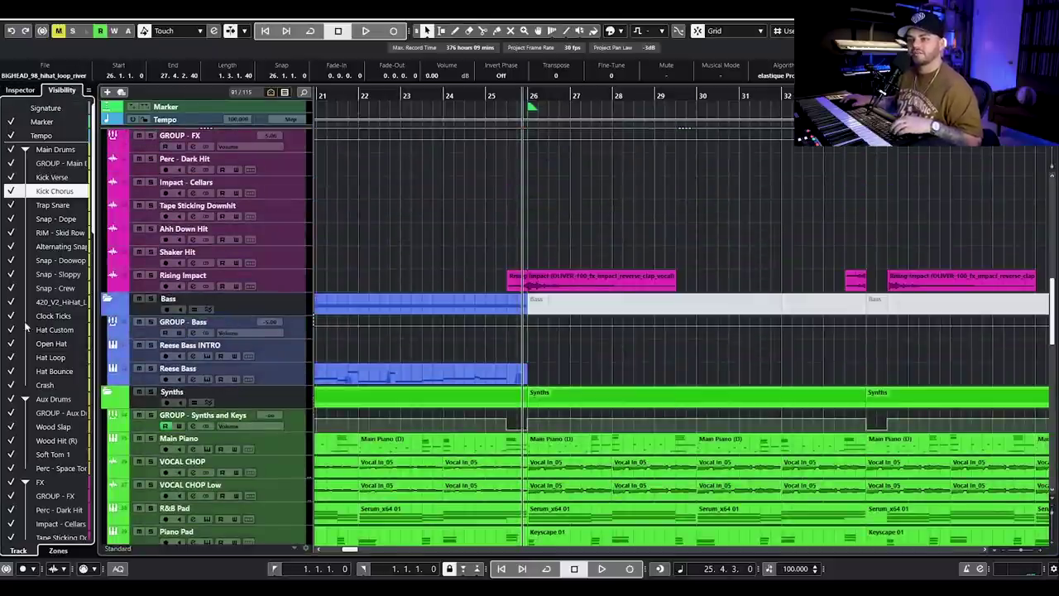
scroll(52, 283, down, 5)
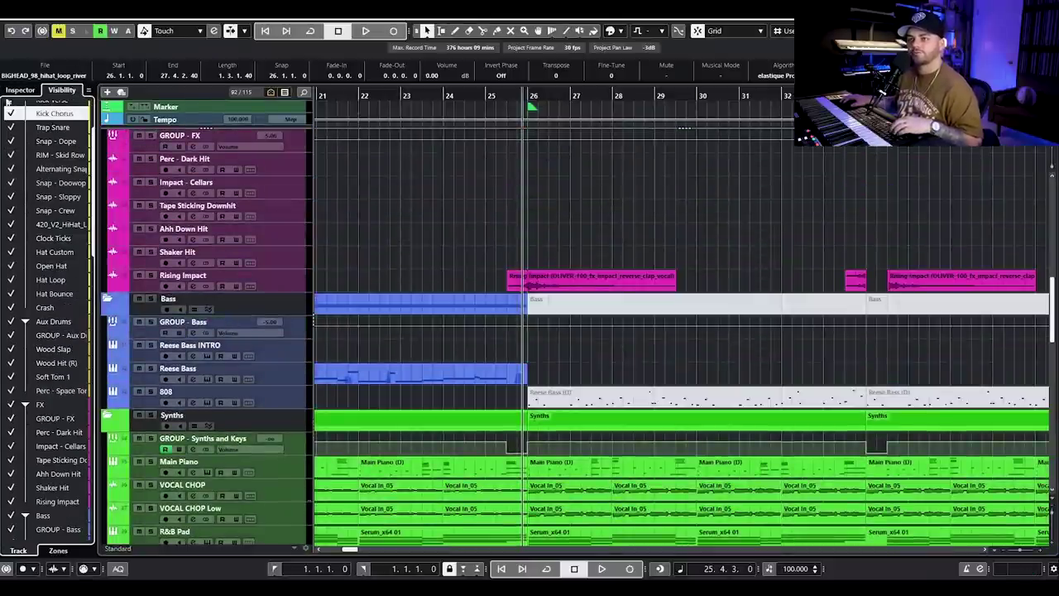
click(18, 90)
Step: Unmute both Reese Bass (D) parts on the 808 track and solo that track
scroll(569, 370, down, 3)
drag(826, 386, 613, 400)
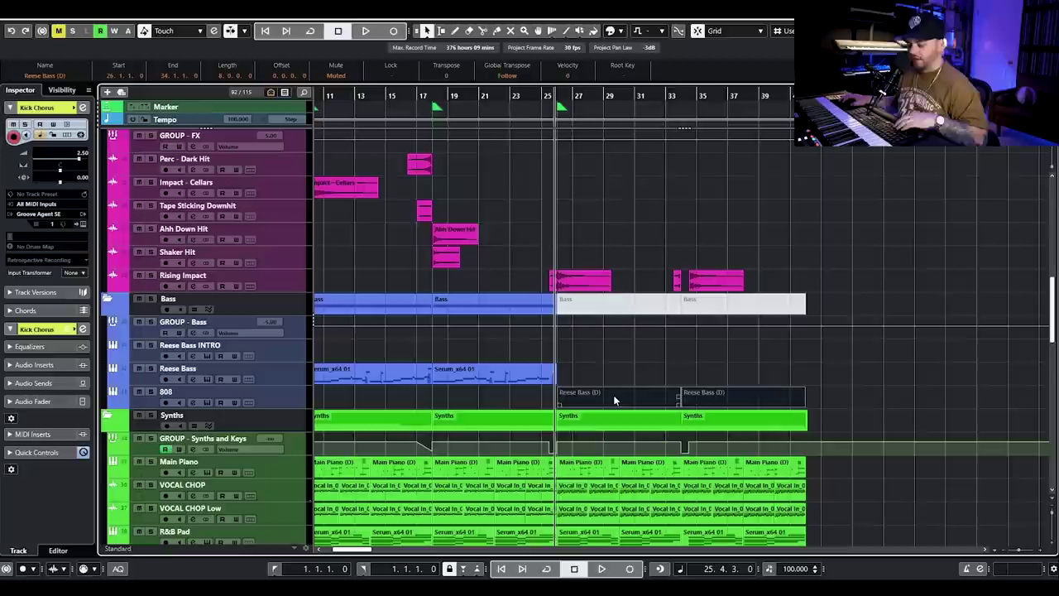
key(shift+u)
click(149, 393)
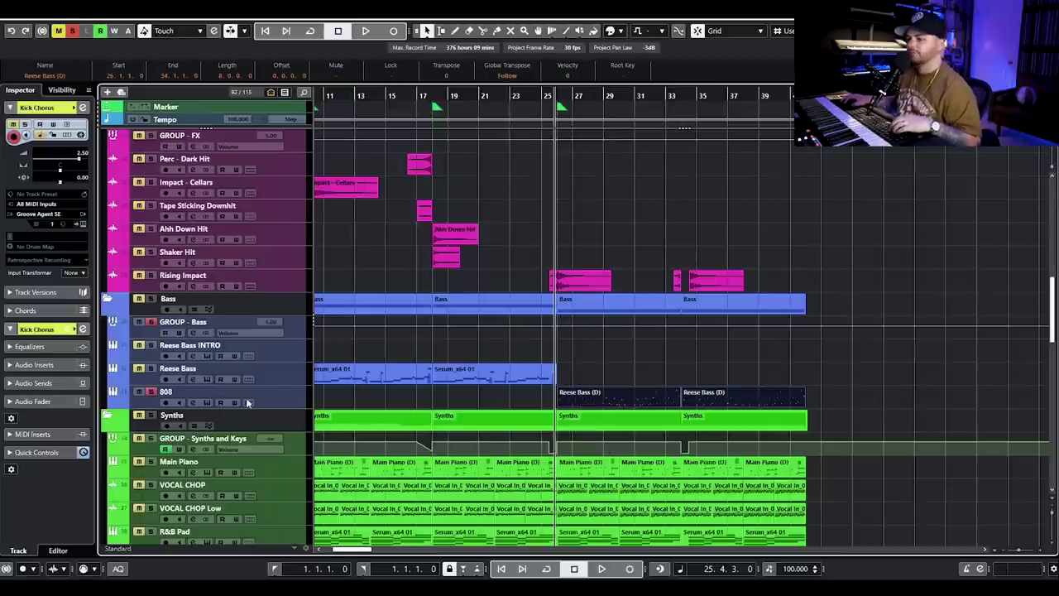
Step: Open the 808 track's synth instrument to review its sound settings, close it and deselect the parts
click(204, 401)
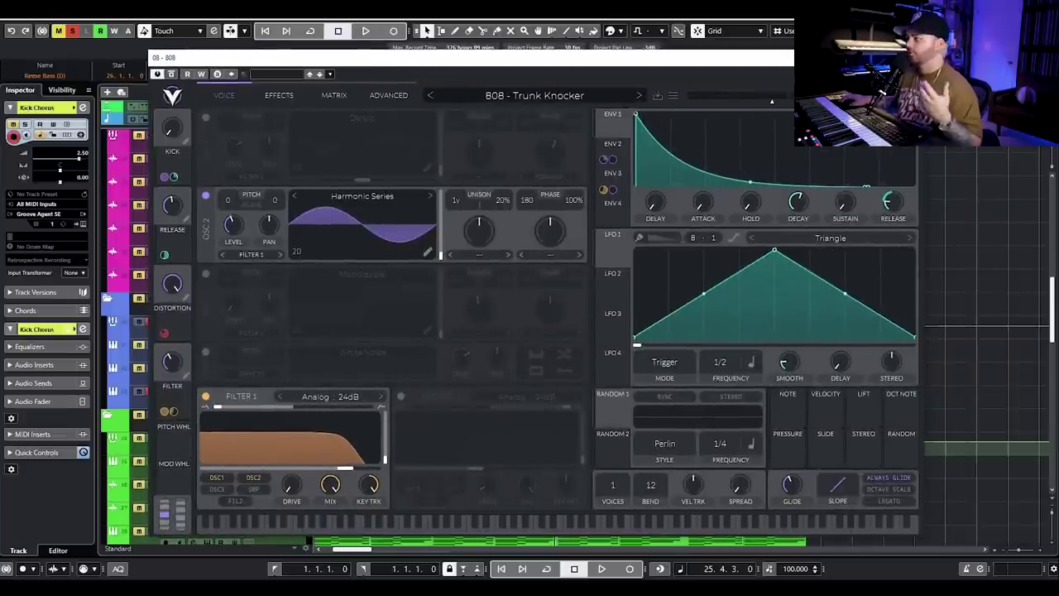
click(907, 57)
click(918, 221)
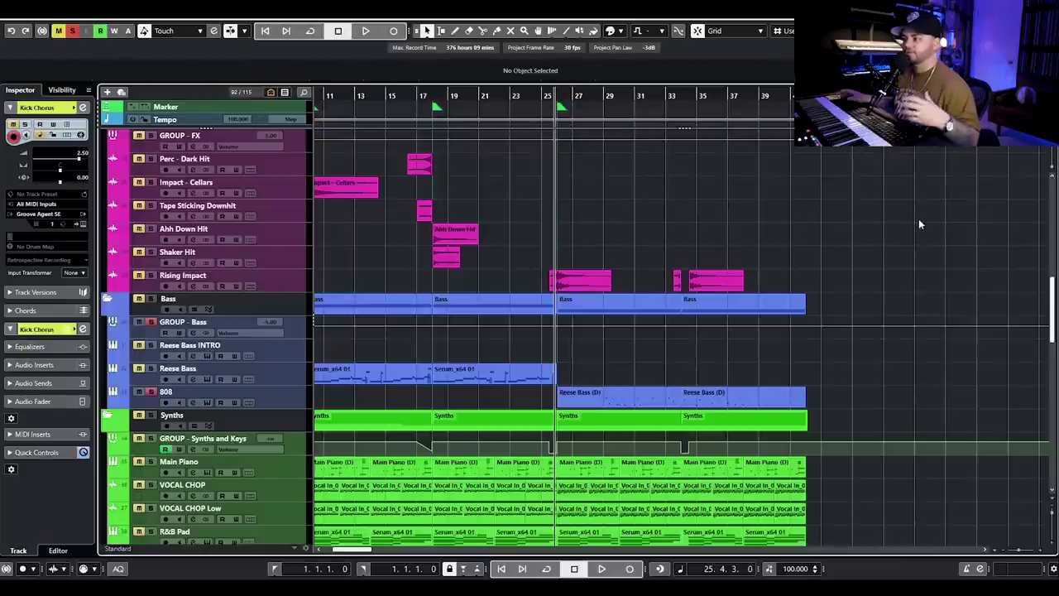
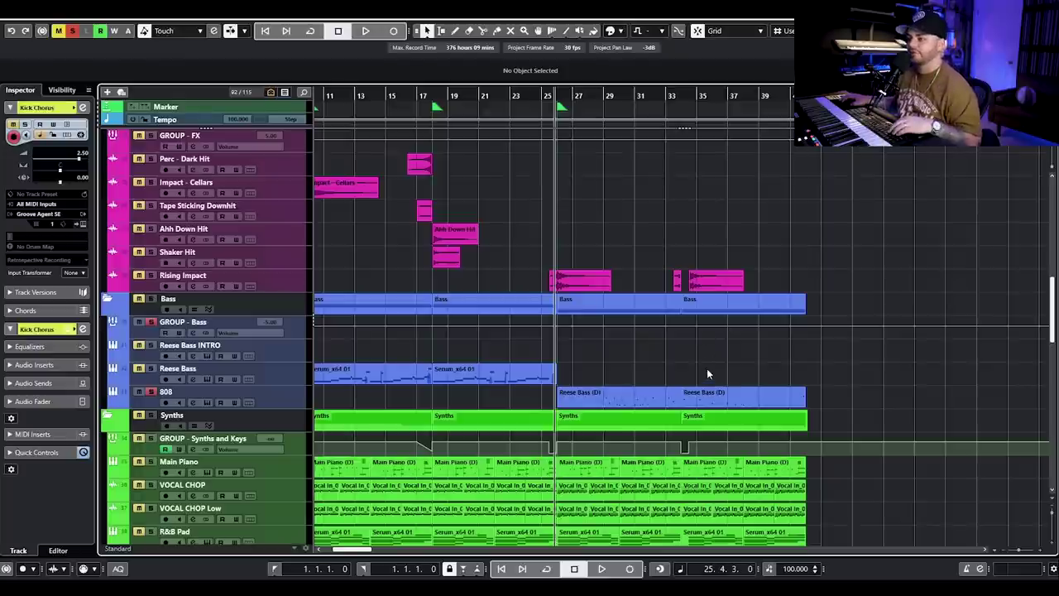
Step: Play the soloed 808 track from just before bar 26 and review its first Reese Bass (D) part in the Key Editor
scroll(572, 377, up, 3)
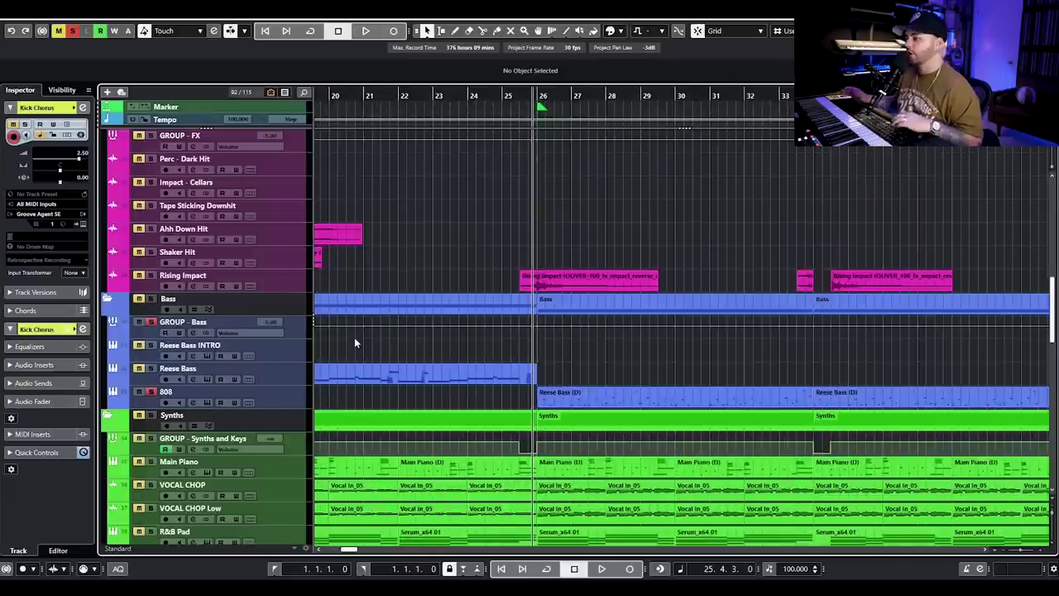
key(space)
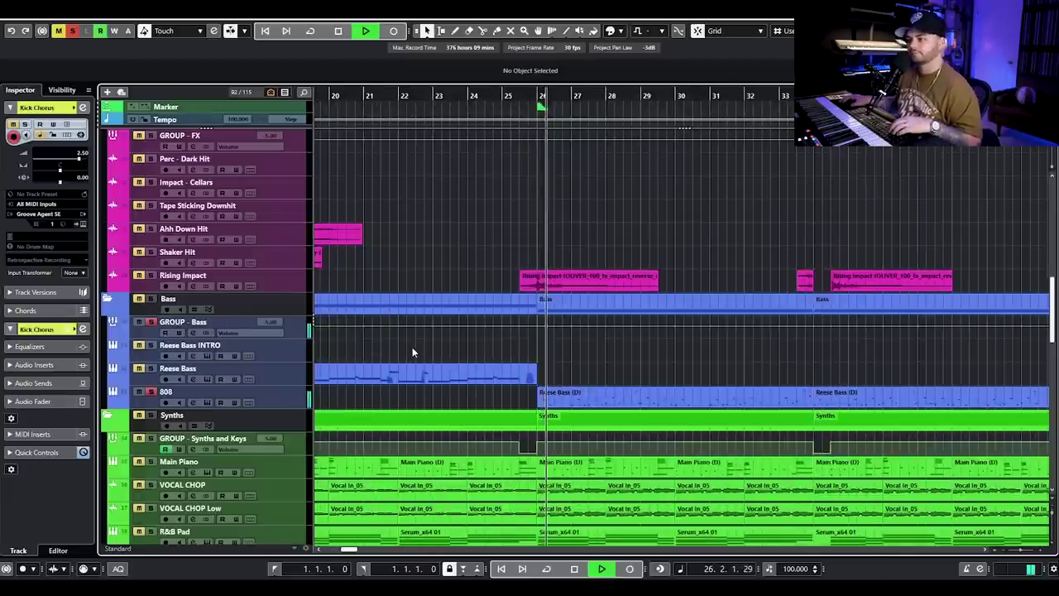
key(g)
key(g)
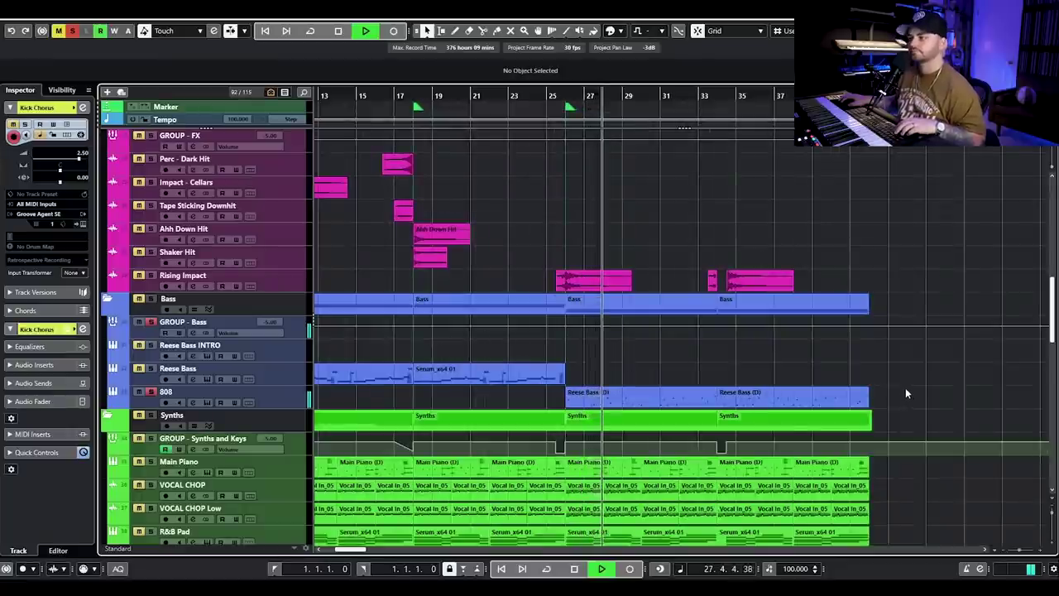
double_click(597, 395)
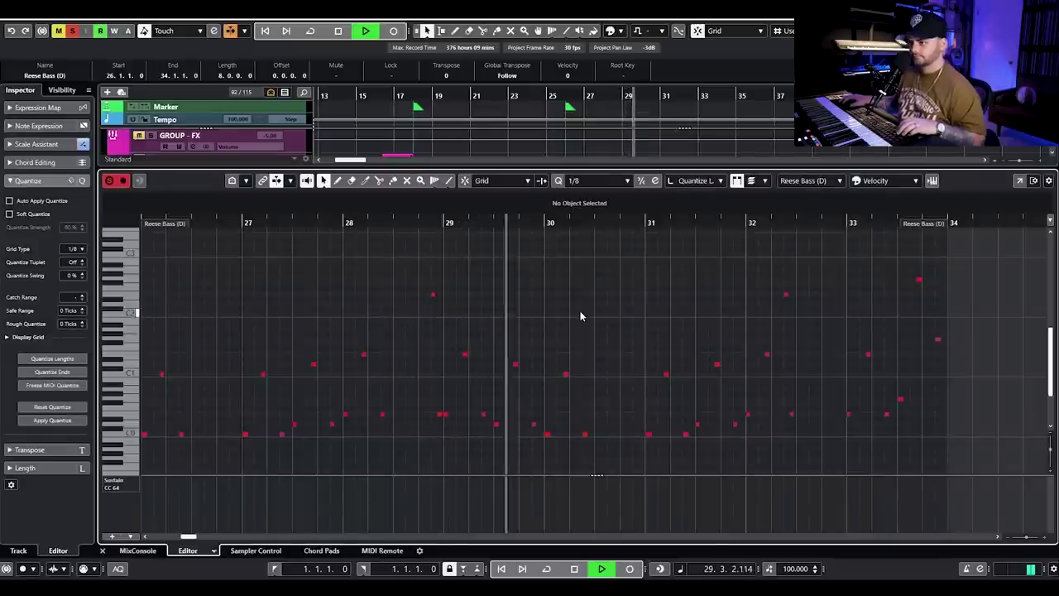
key(space)
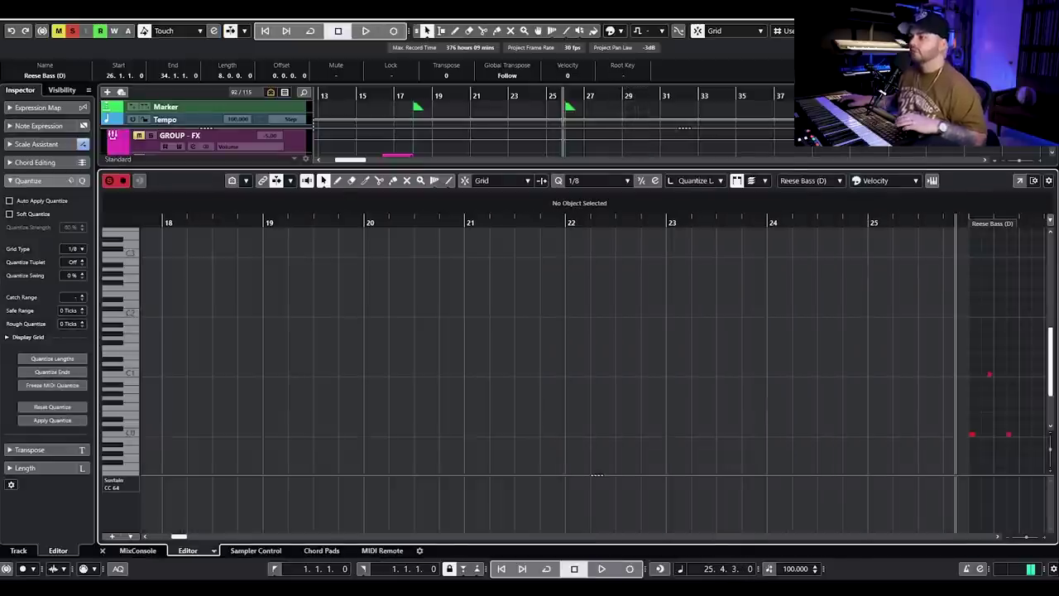
key(Return)
Step: Add the Main Drums and Aux Drums folders to the 808 solo and play them together from just before bar 26
scroll(666, 310, up, 10)
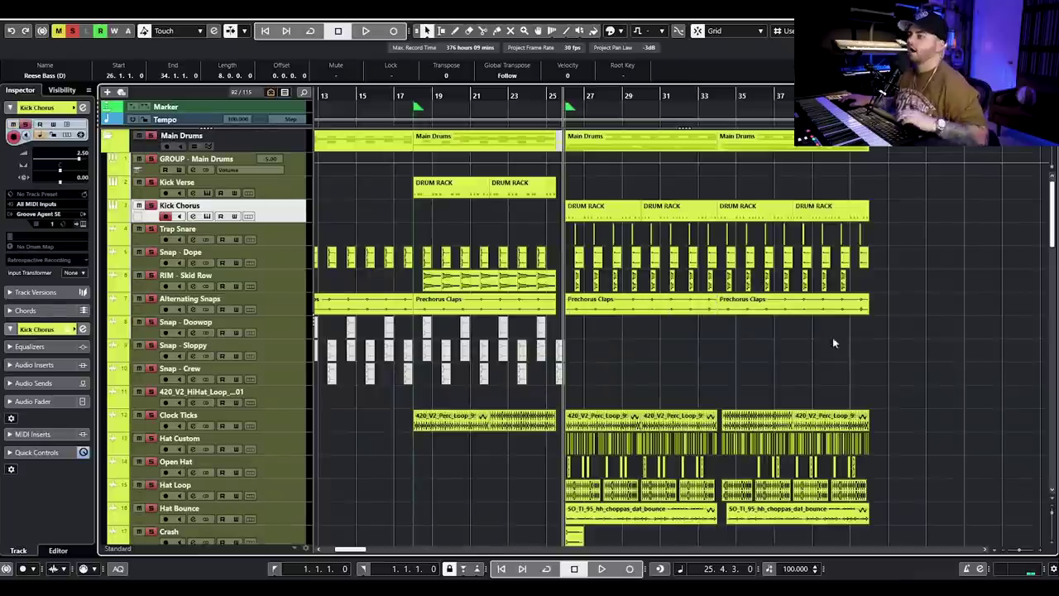
scroll(885, 357, down, 2)
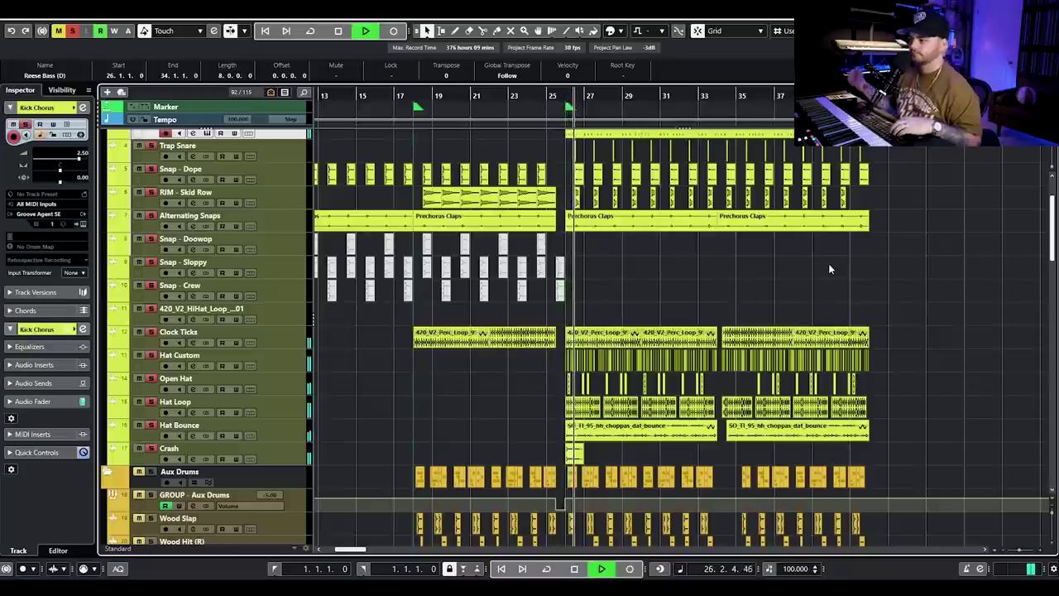
scroll(839, 266, down, 4)
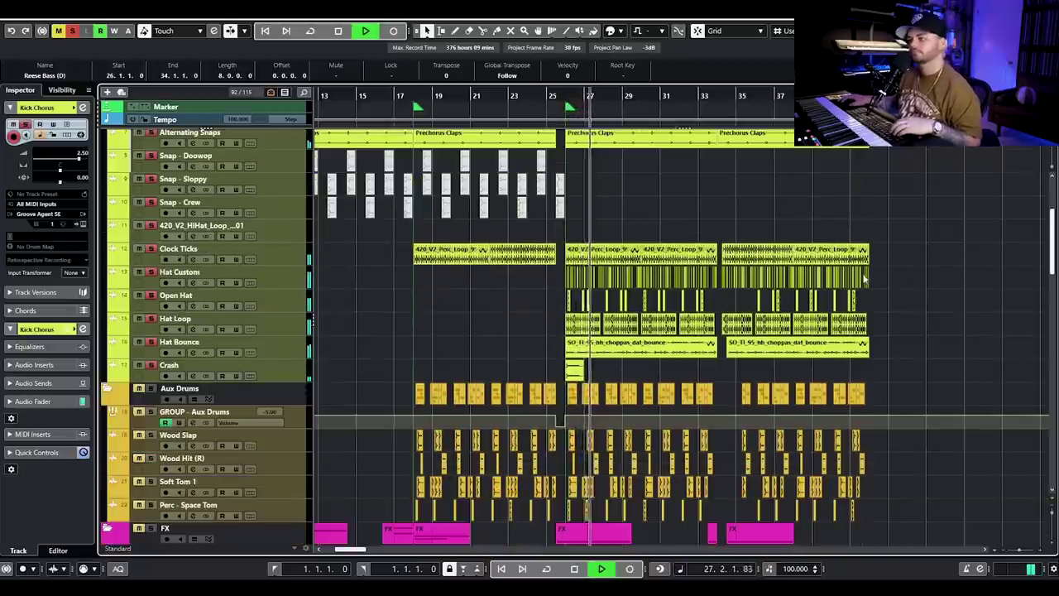
scroll(891, 276, down, 2)
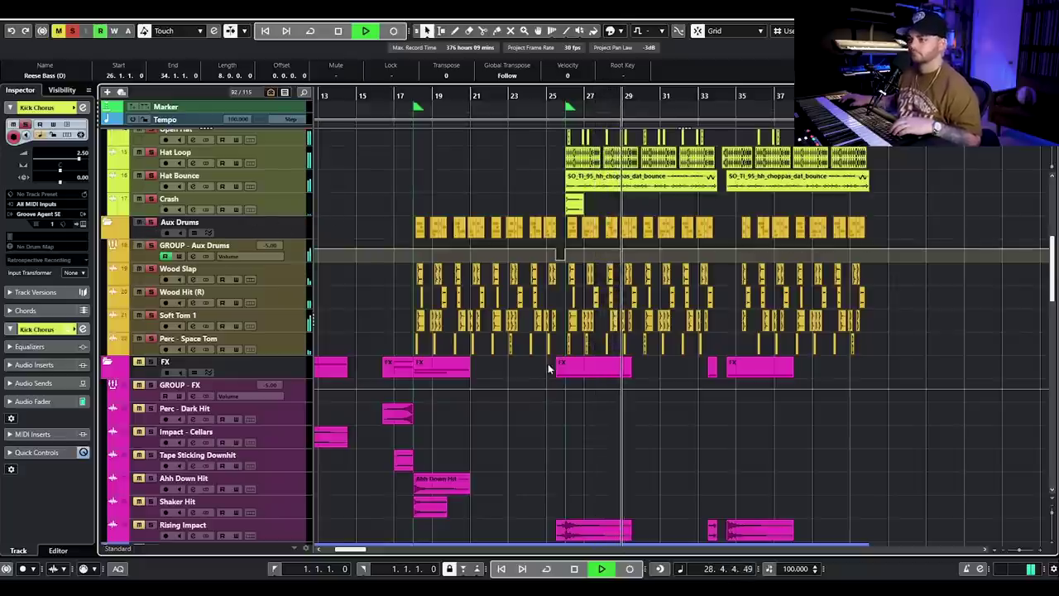
scroll(614, 411, down, 2)
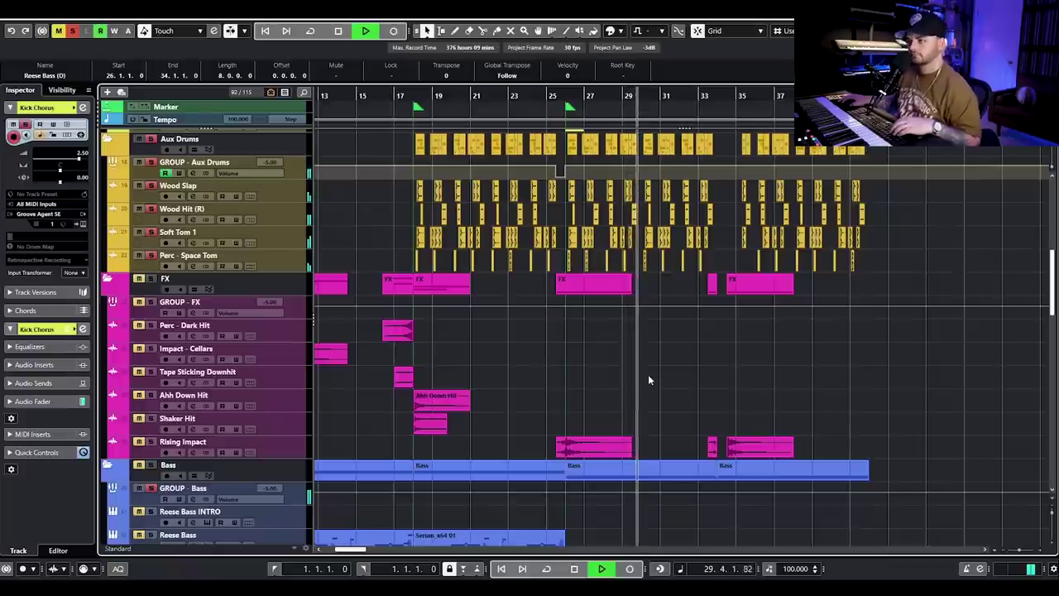
scroll(647, 374, down, 4)
key(space)
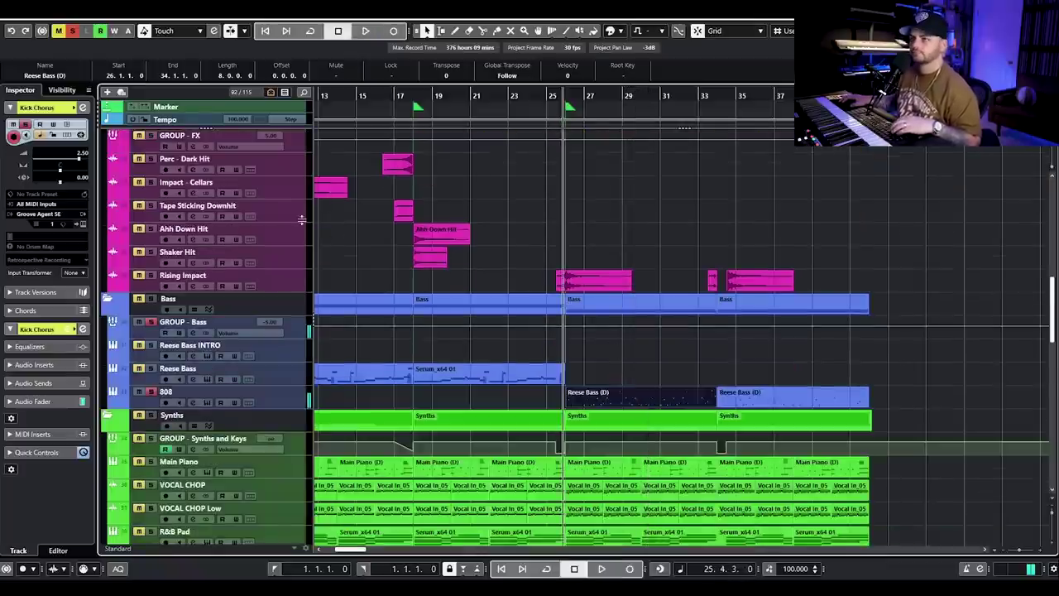
Step: Clear all solos, show the hidden Money Maker Keys, Piano Pad (D) and Back Lead tracks in the Synths folder and unmute their parts
scroll(312, 271, down, 6)
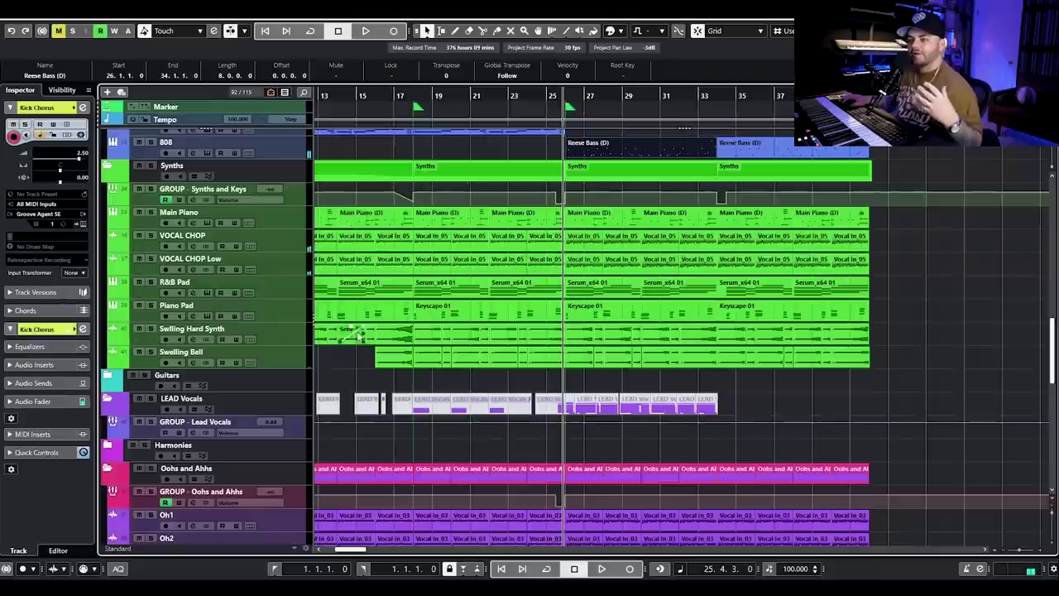
click(62, 89)
scroll(42, 315, down, 8)
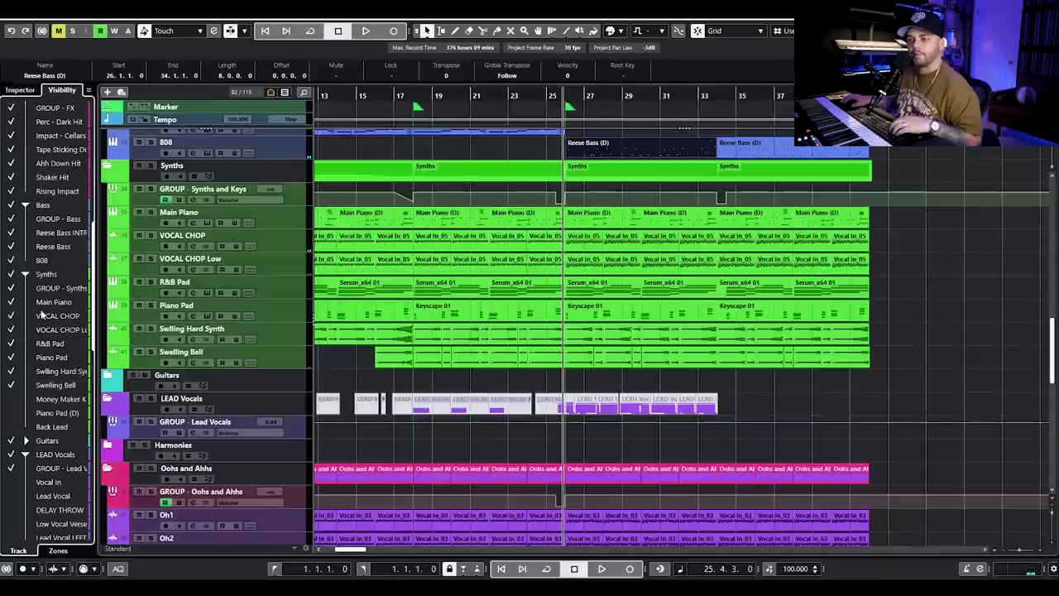
drag(47, 418, 20, 415)
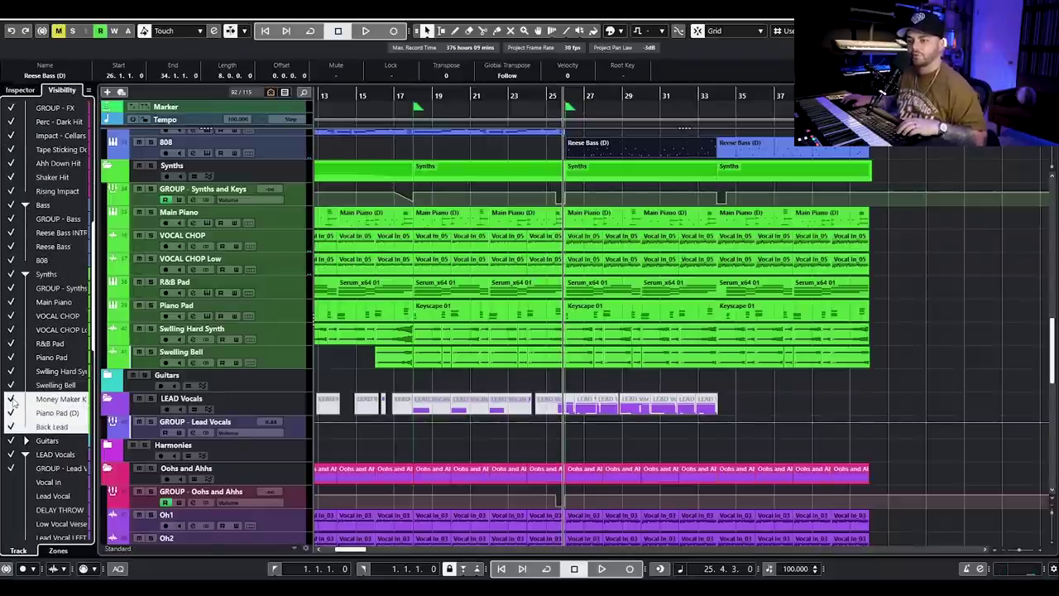
click(11, 401)
click(900, 427)
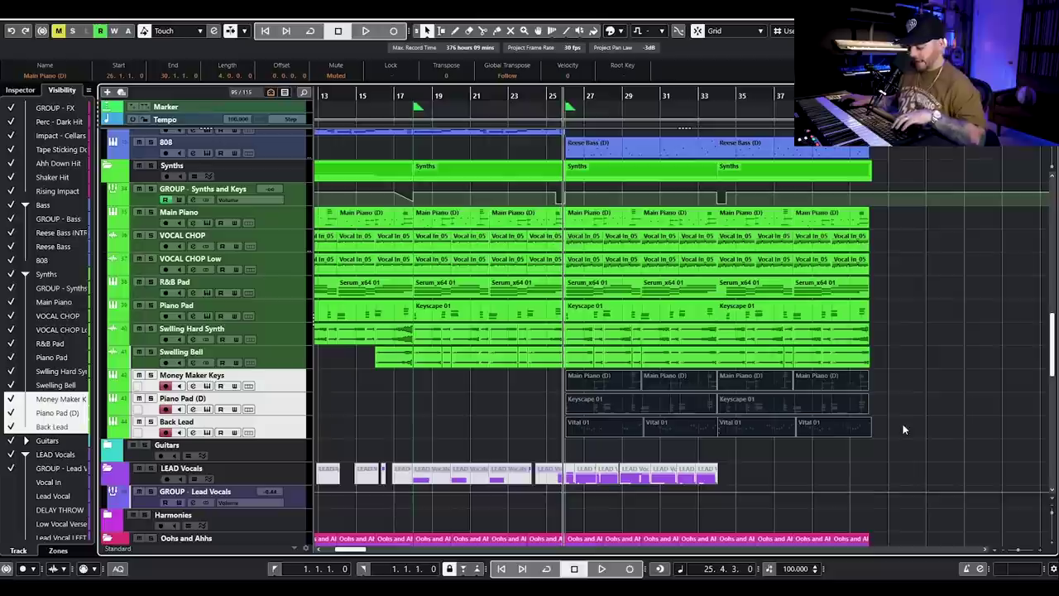
click(20, 89)
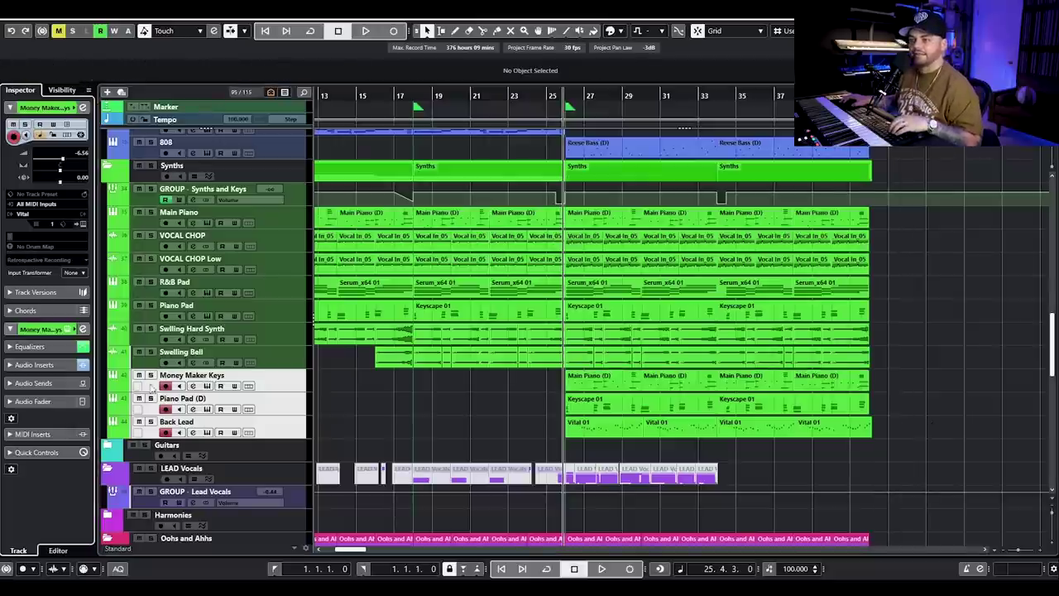
Step: Solo the Money Maker Keys track, check its channel settings and play it from just before bar 26
click(151, 374)
click(280, 390)
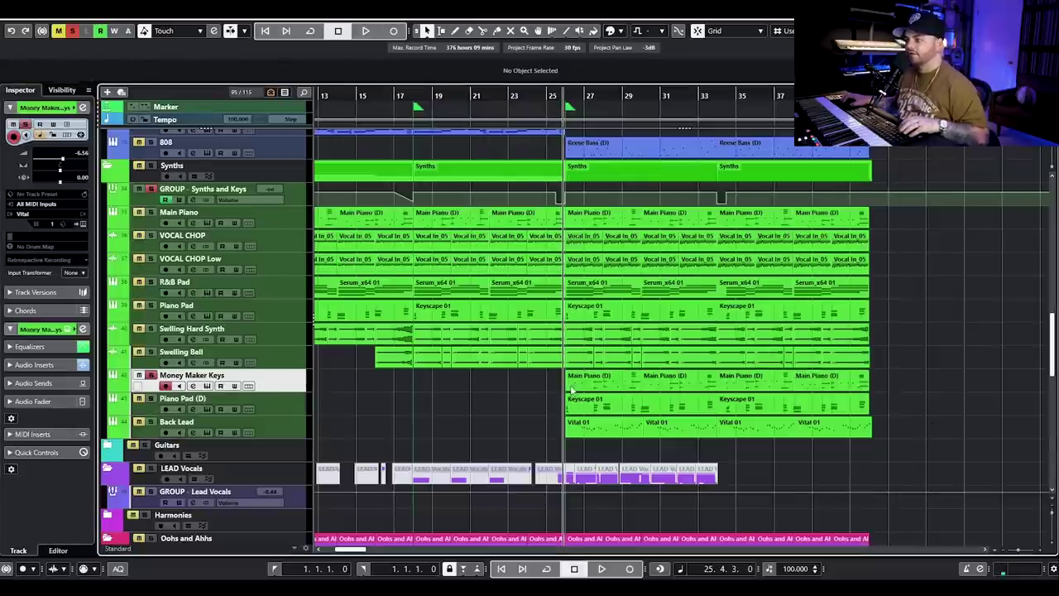
scroll(573, 389, up, 4)
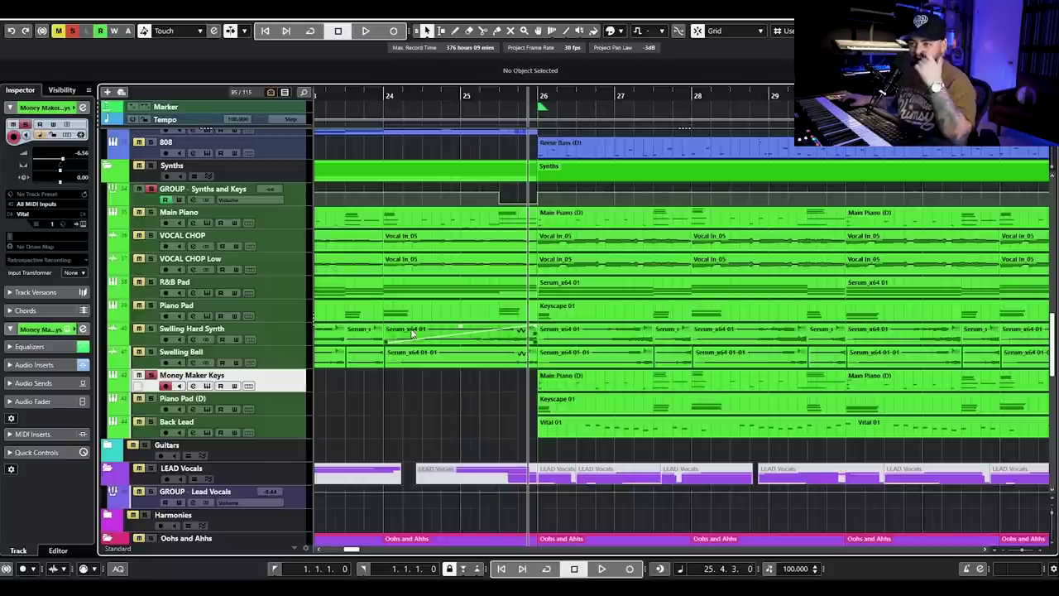
click(192, 386)
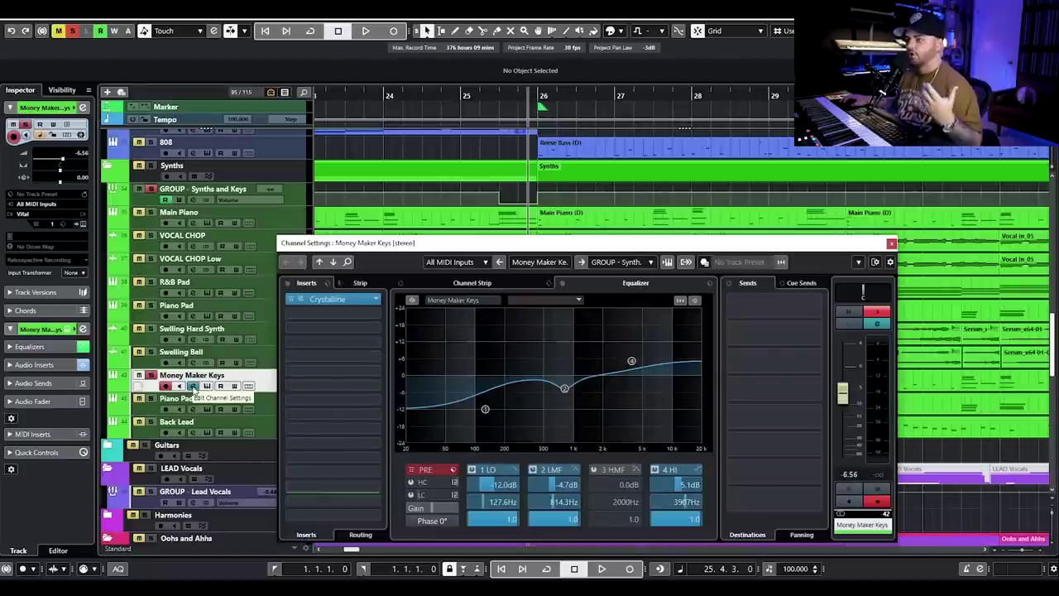
click(193, 386)
key(space)
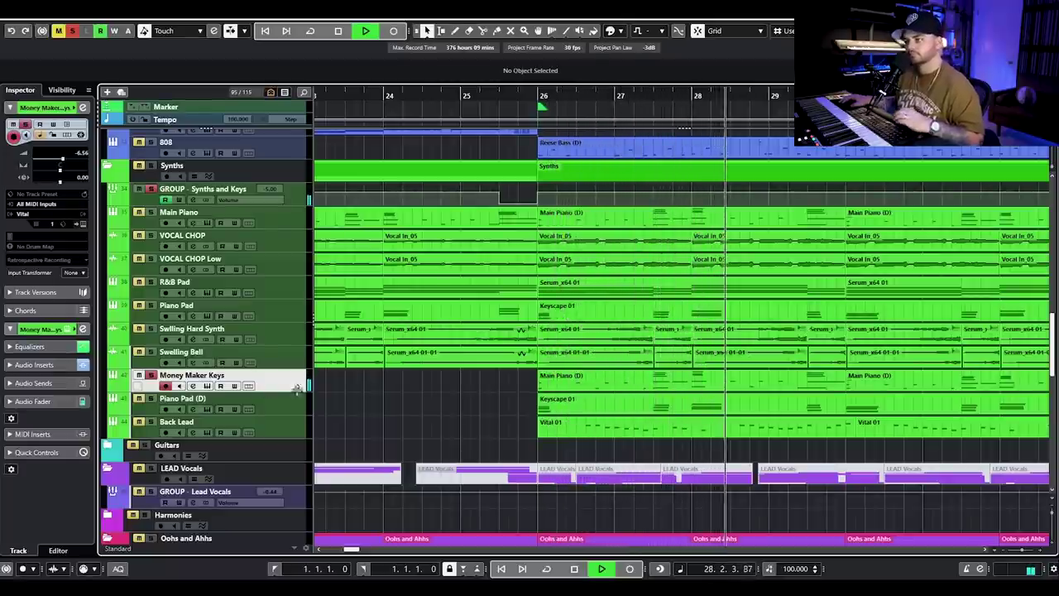
key(space)
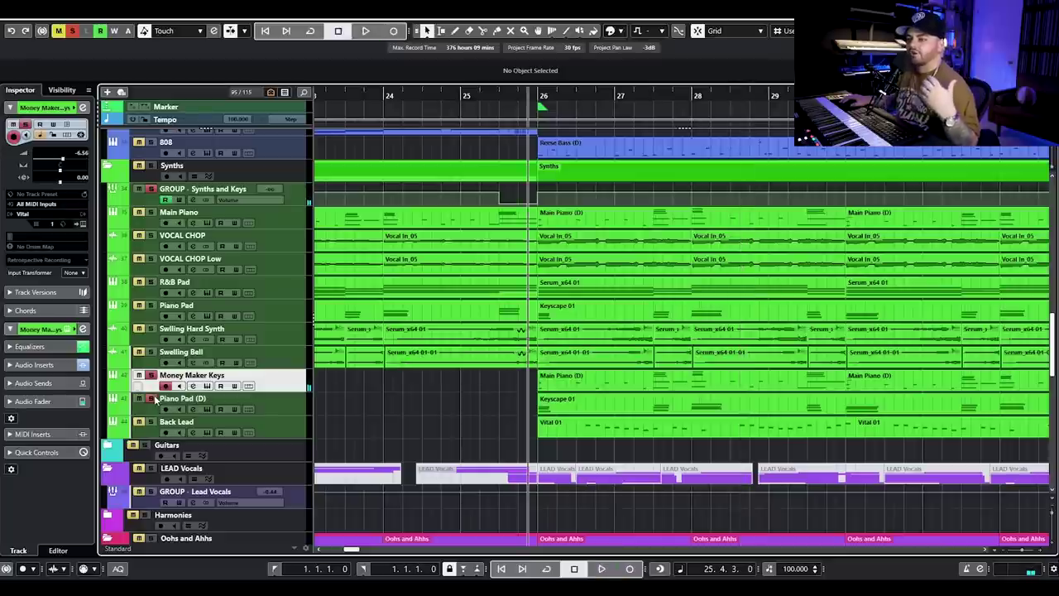
Step: Audition the Piano Pad (D) track alone from just before bar 26 and review its Vital synth settings
click(278, 407)
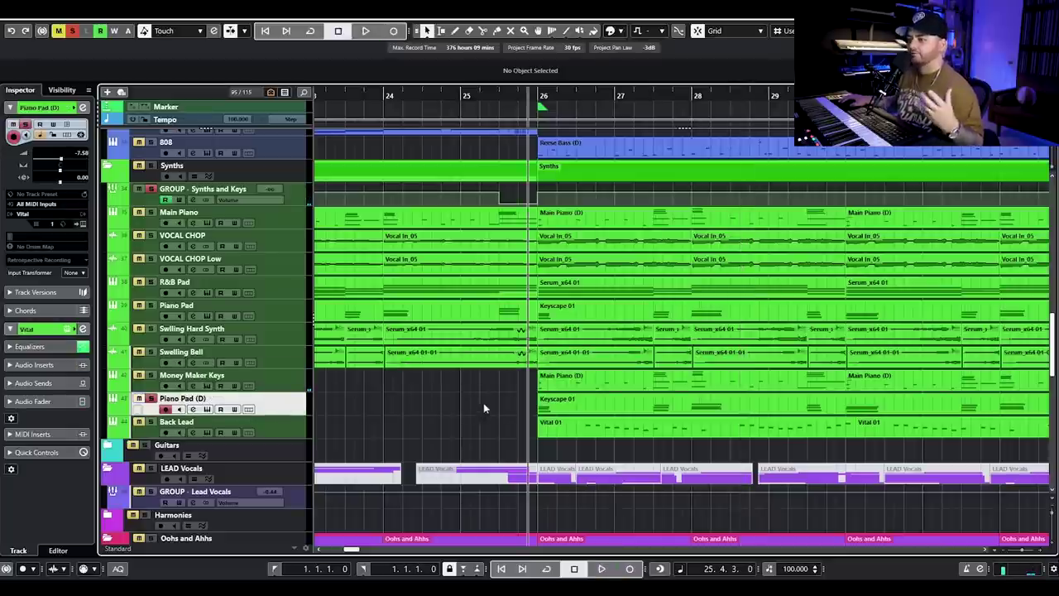
click(192, 408)
click(193, 409)
key(space)
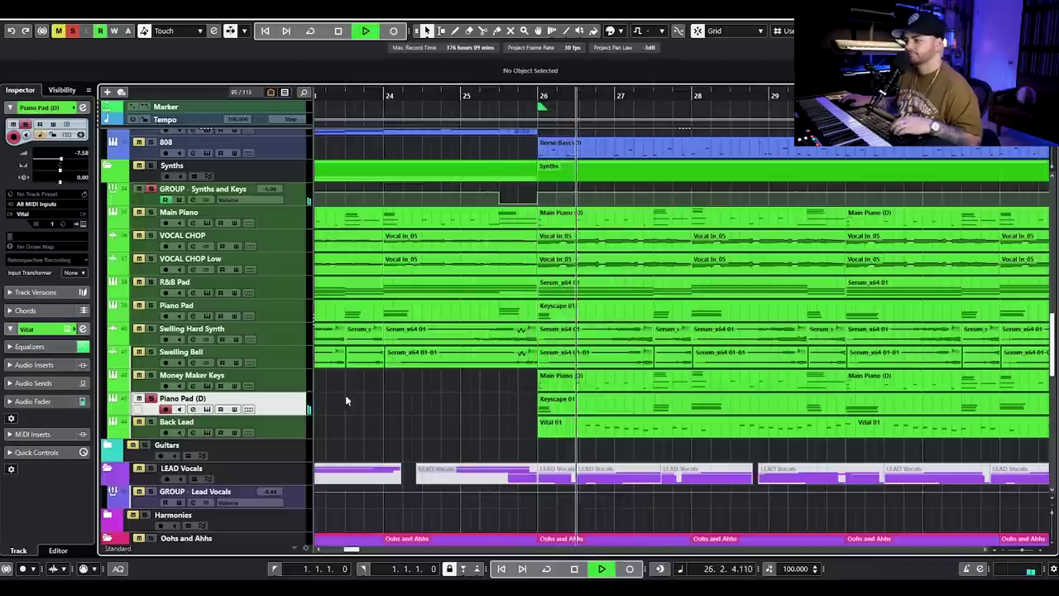
key(space)
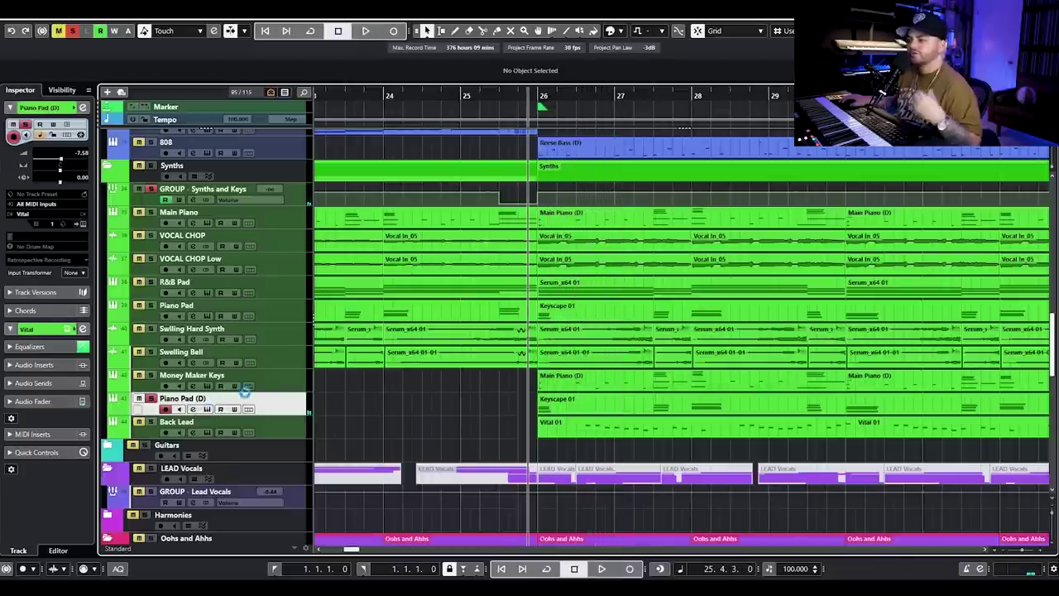
drag(1054, 91, 418, 38)
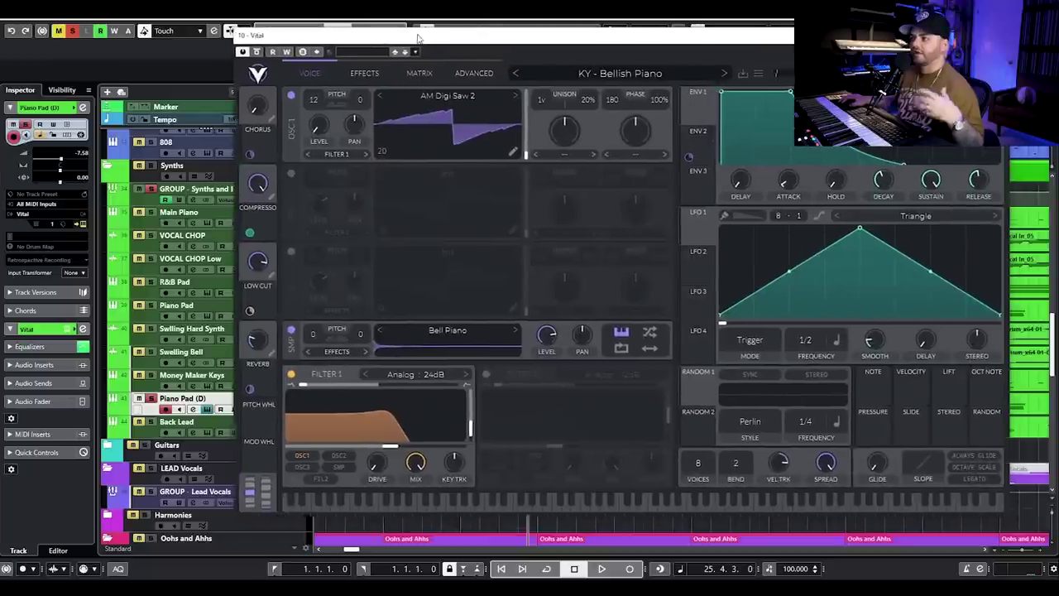
click(986, 35)
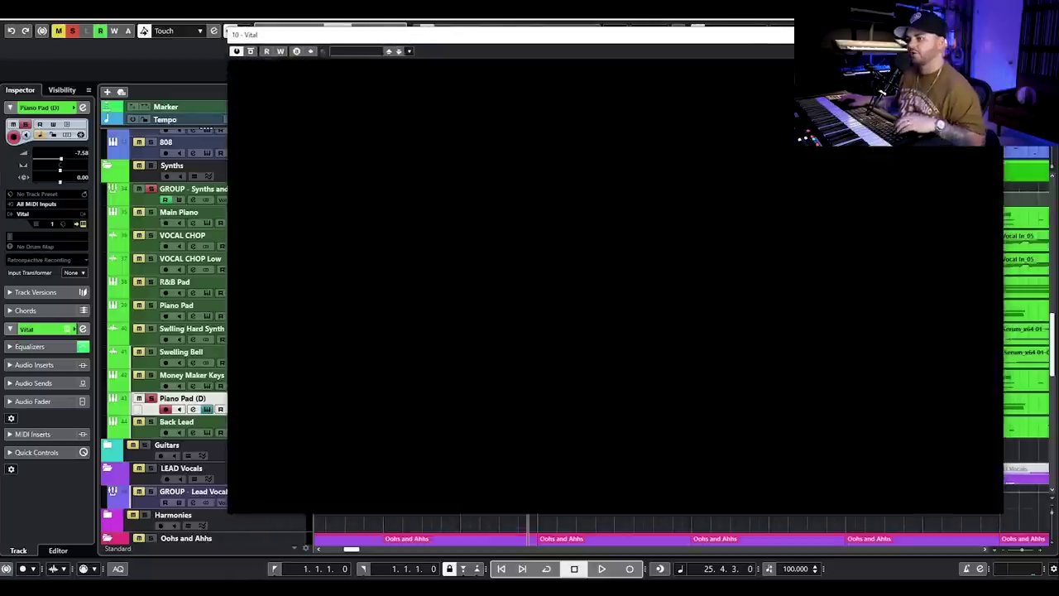
Step: Solo the Back Lead track in place of Piano Pad (D)
scroll(480, 415, right, 3)
scroll(459, 407, down, 2)
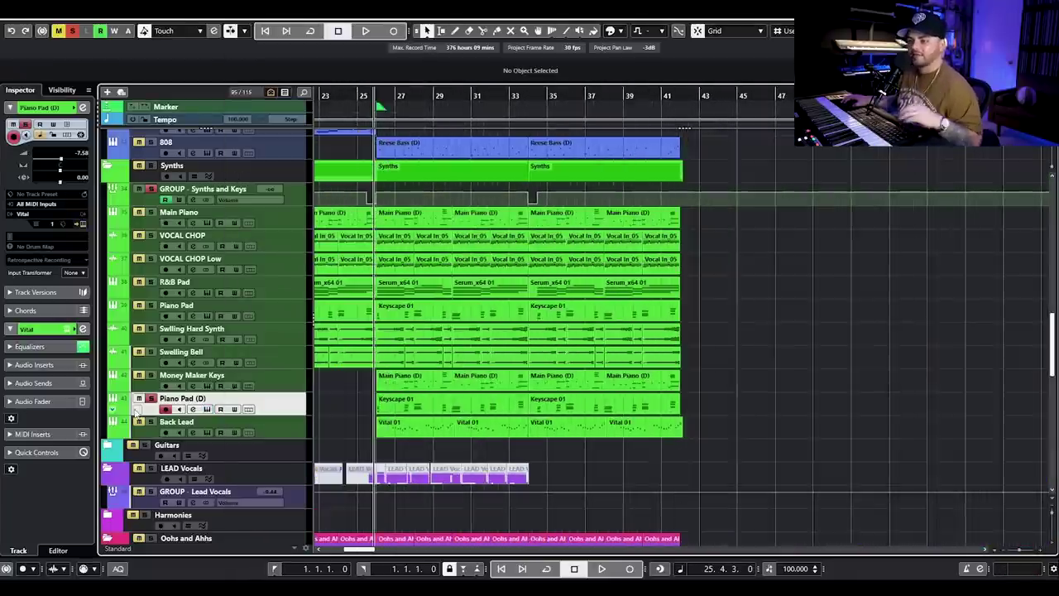
click(303, 428)
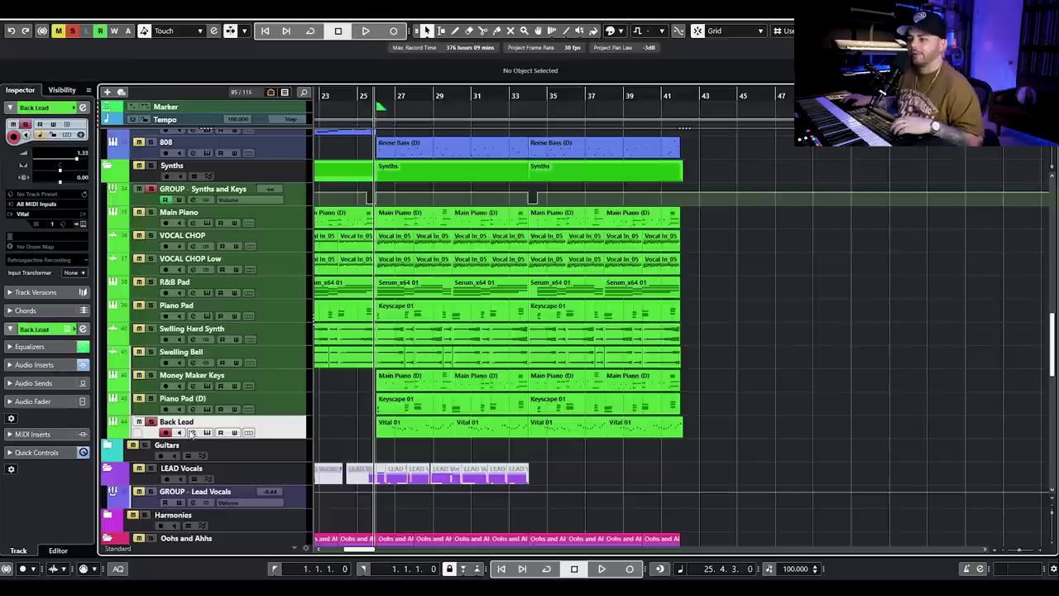
Step: Clear all solos, solo the Focus audio track at the end of the track list and play it from just before bar 26
scroll(418, 364, down, 20)
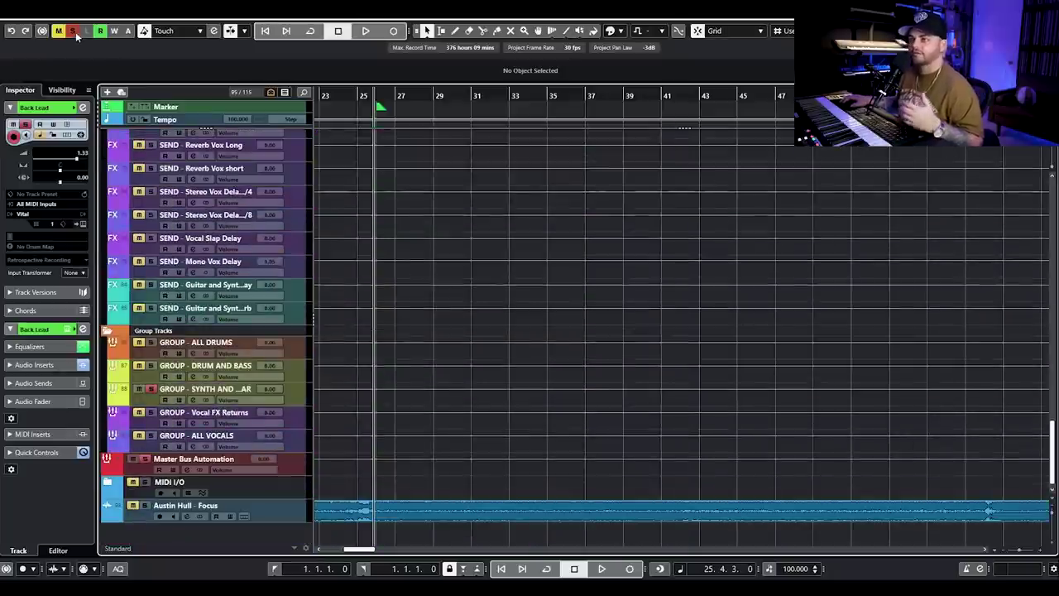
click(75, 32)
click(145, 506)
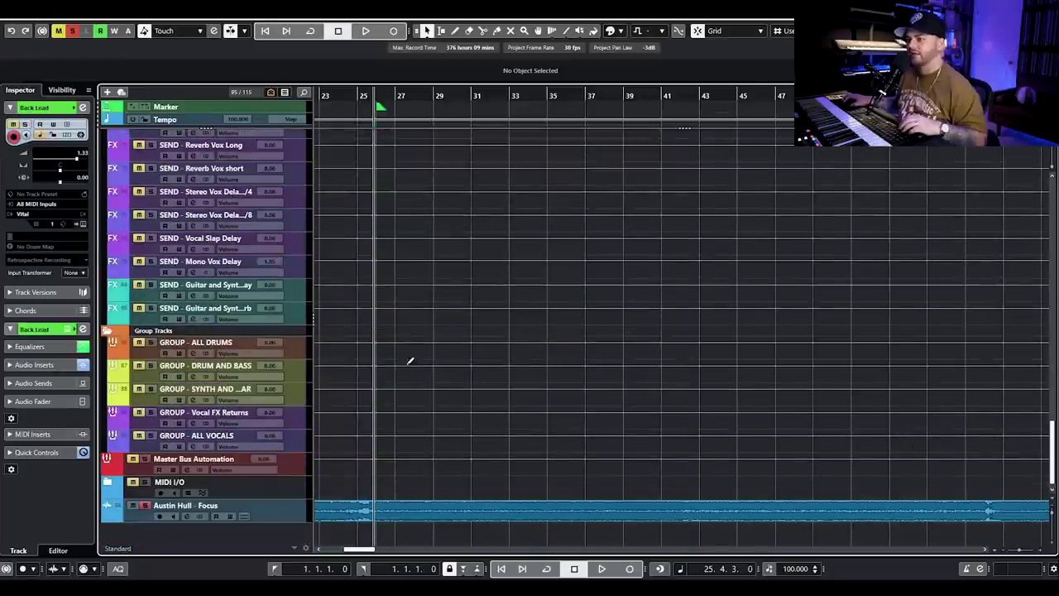
key(h)
key(h)
key(h)
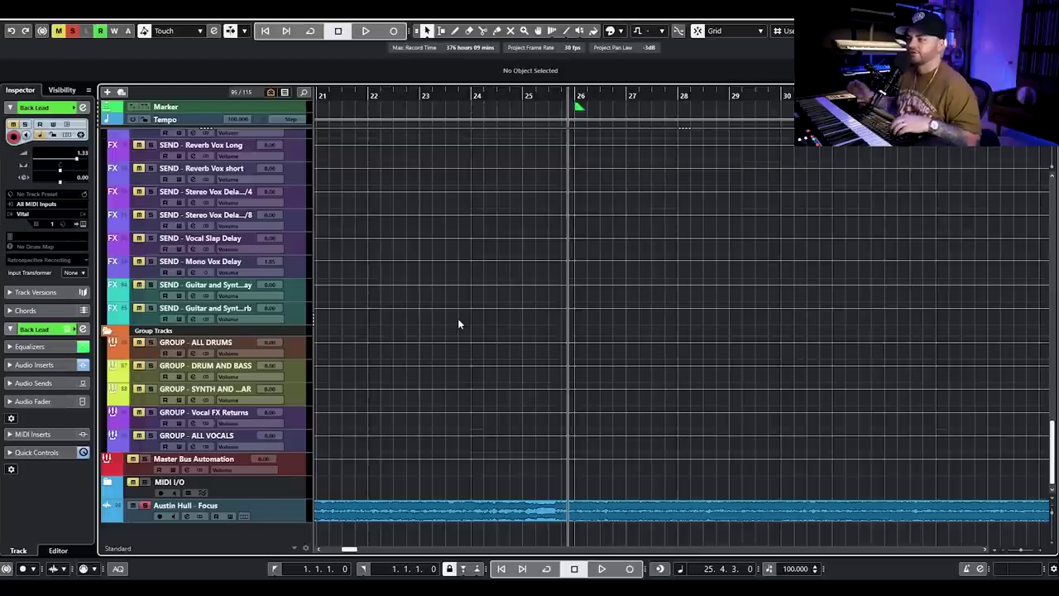
key(space)
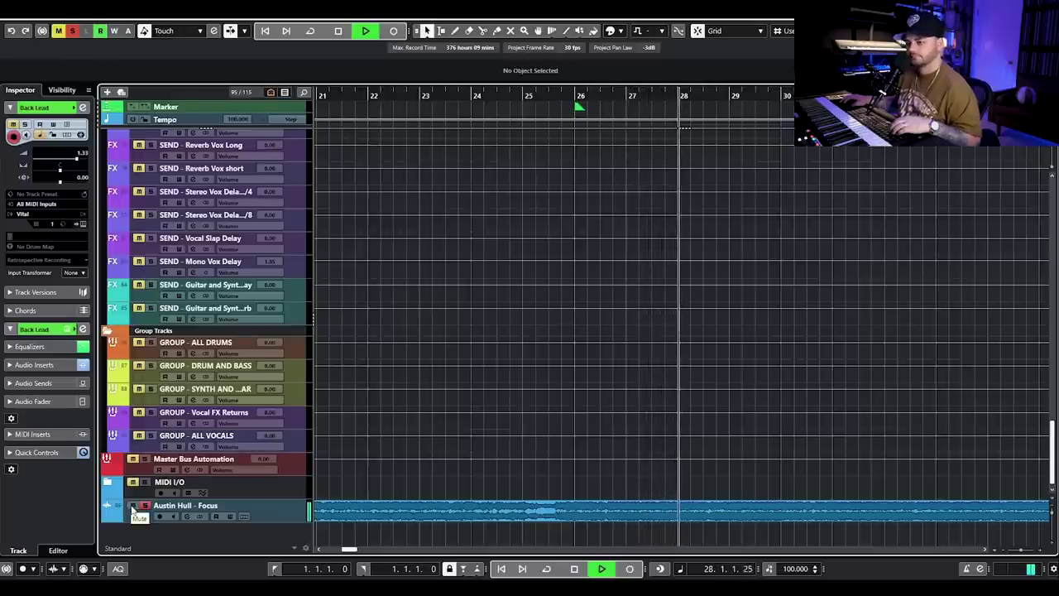
key(space)
Step: Clear the Focus track's solo, solo the Back Lead track and play it from just before bar 26
scroll(562, 392, up, 15)
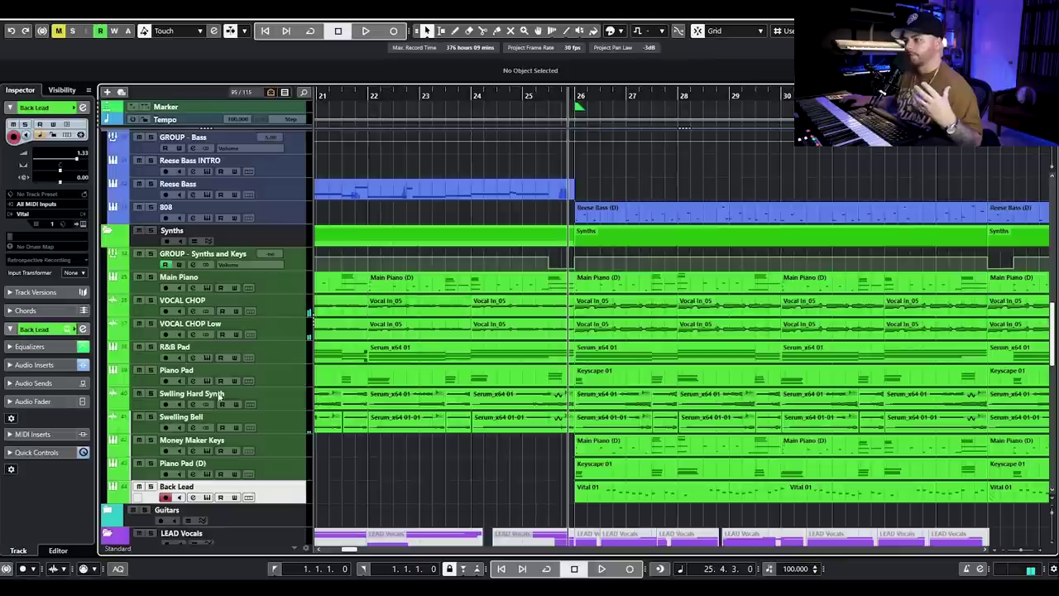
click(150, 486)
key(space)
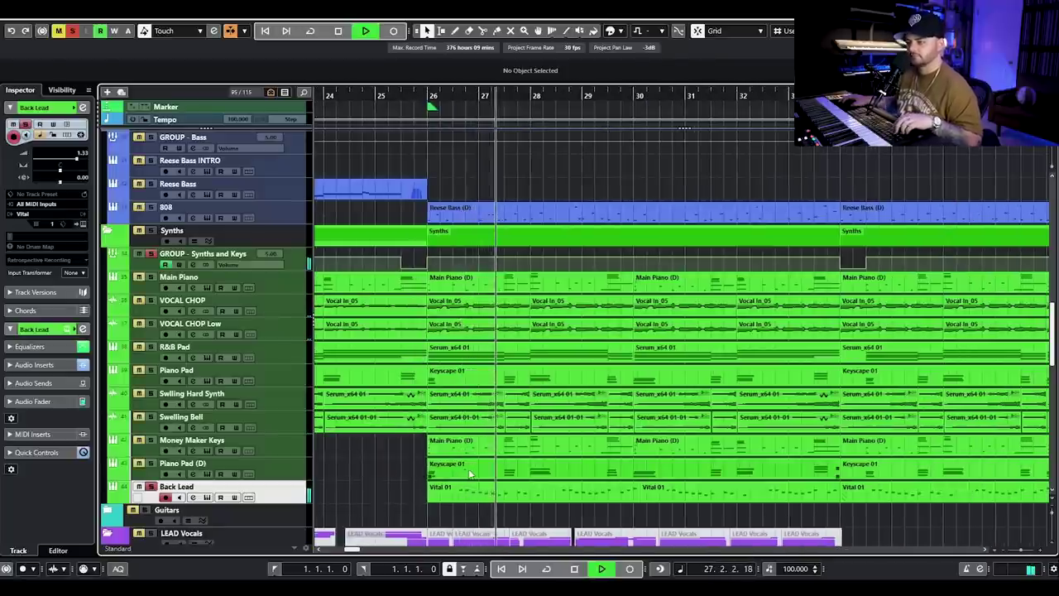
scroll(281, 364, down, 3)
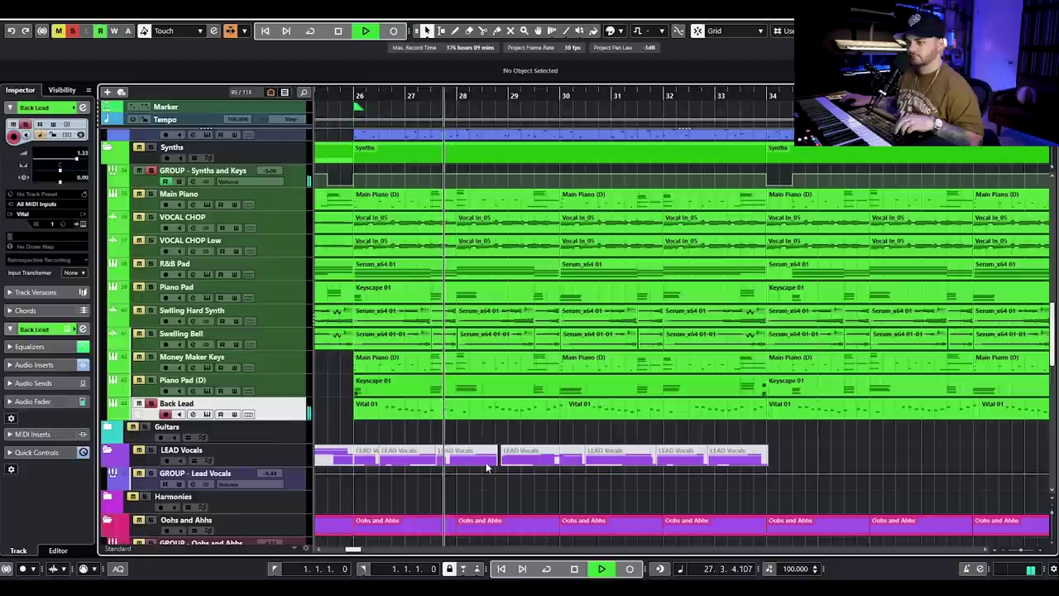
Step: Review the Back Lead track's channel settings and its GreenHAAS insert, stopping playback
click(192, 414)
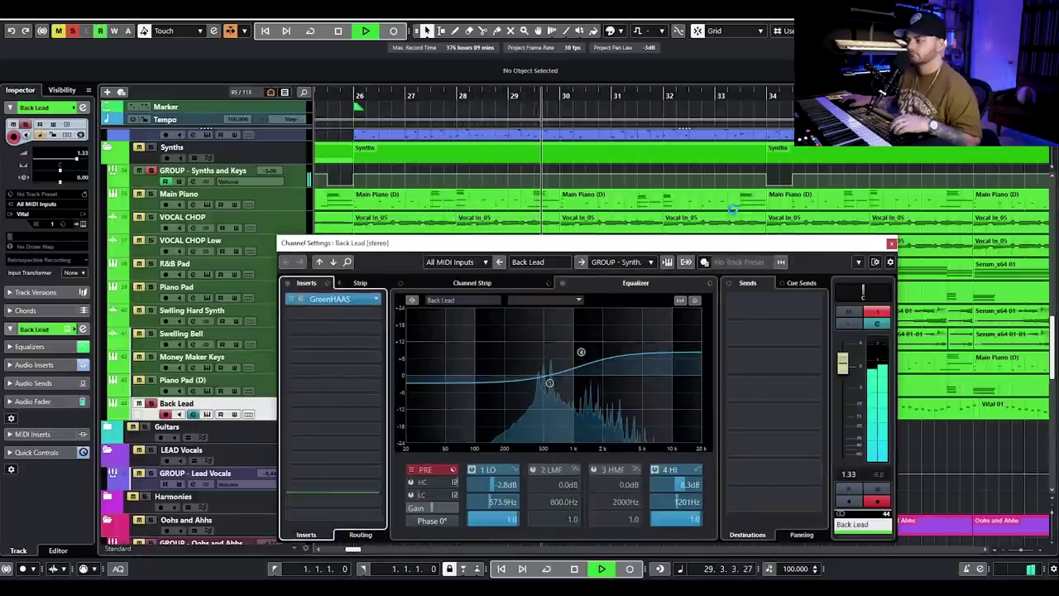
click(331, 298)
key(space)
click(877, 156)
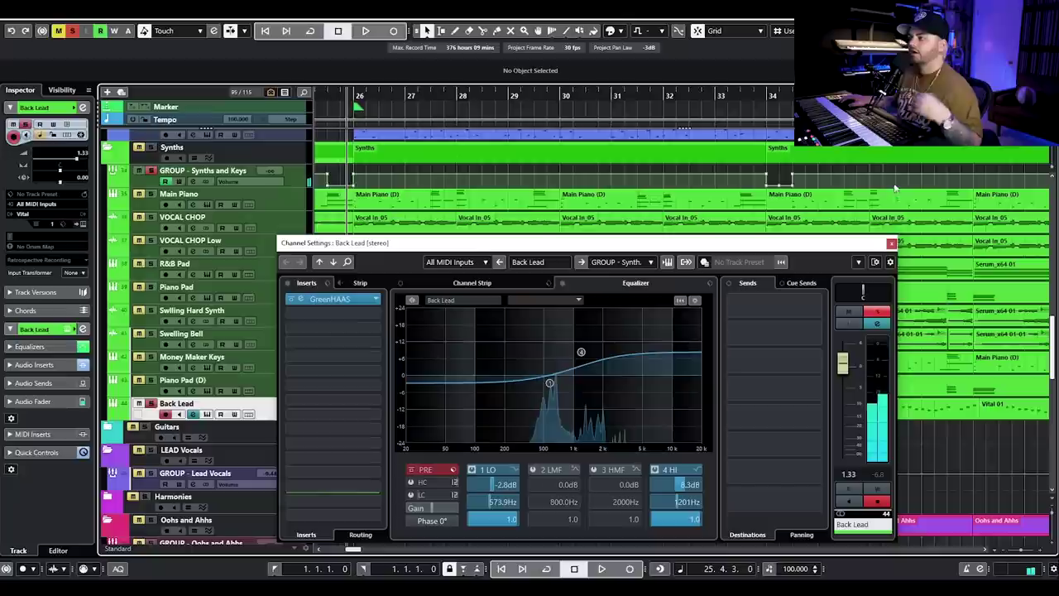
click(891, 244)
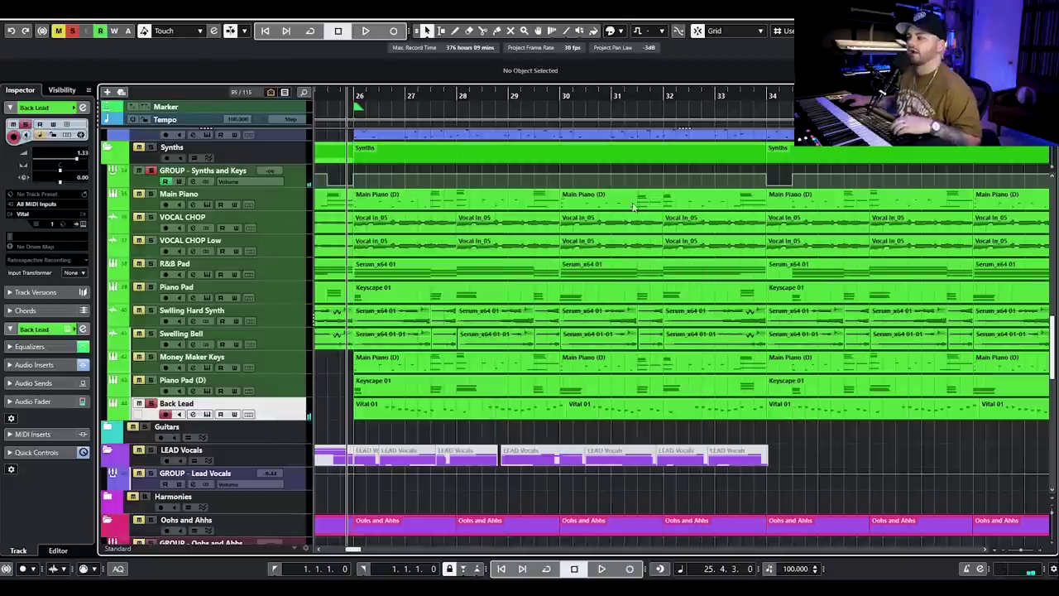
Step: Review the voice and effects settings of the Vital synth on the Back Lead track
click(207, 414)
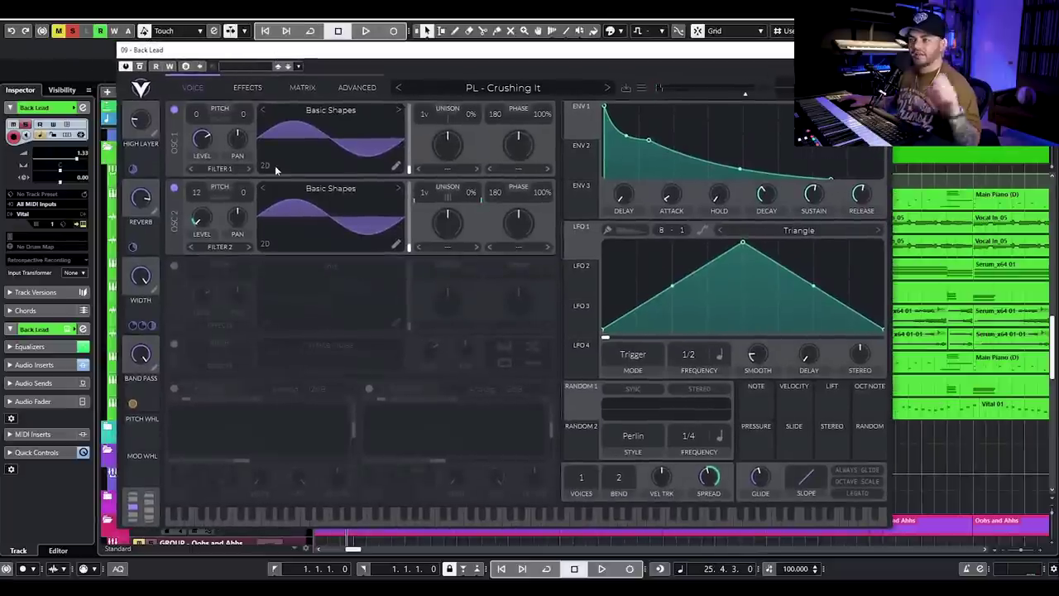
click(246, 88)
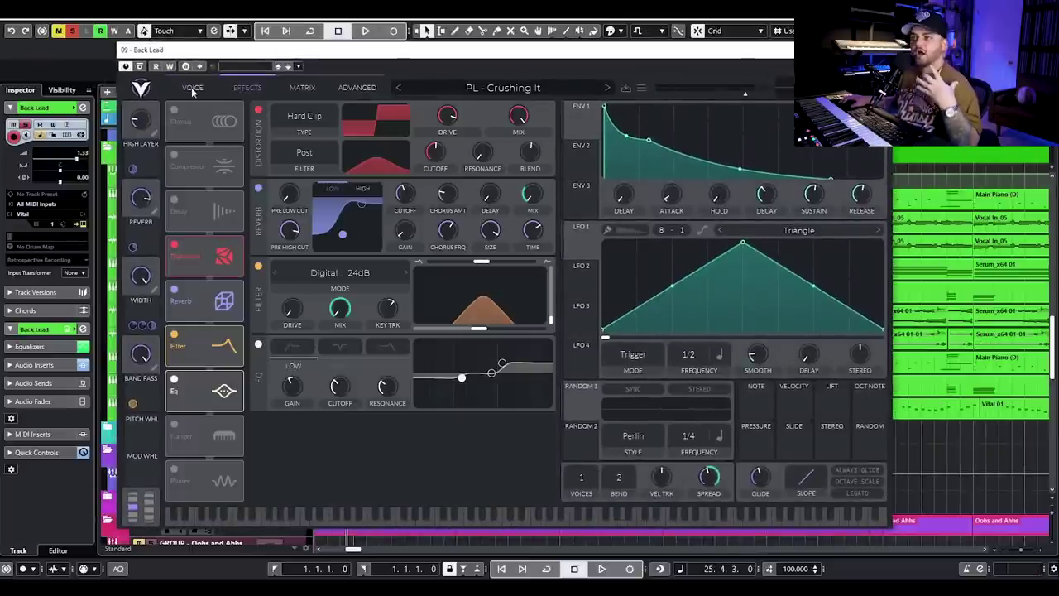
click(192, 91)
click(880, 50)
key(g)
key(g)
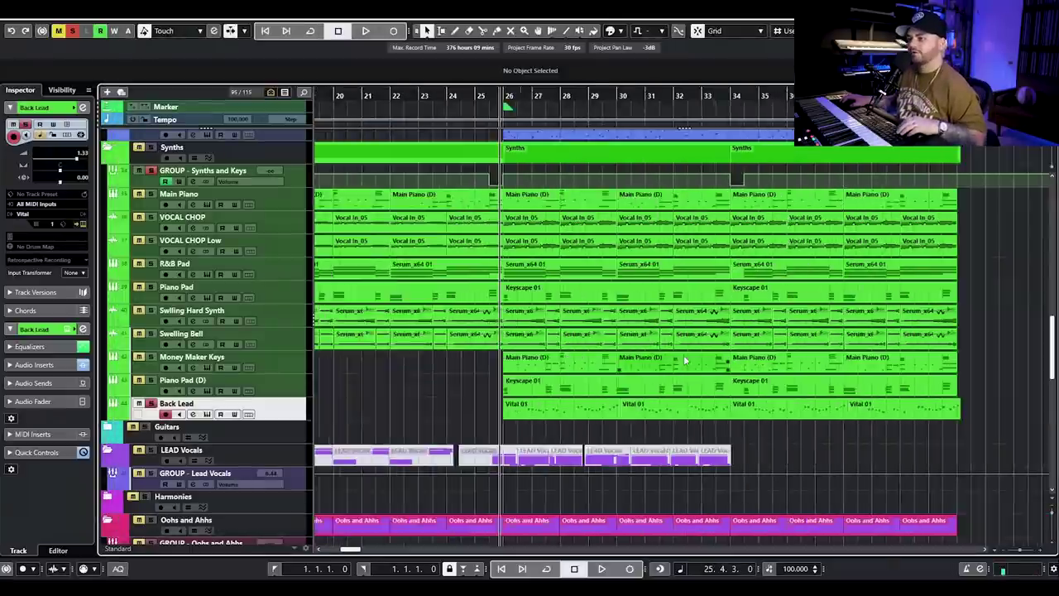
Step: Clear all solos and select the Rising Impact clip that leads into bar 26
scroll(567, 275, up, 5)
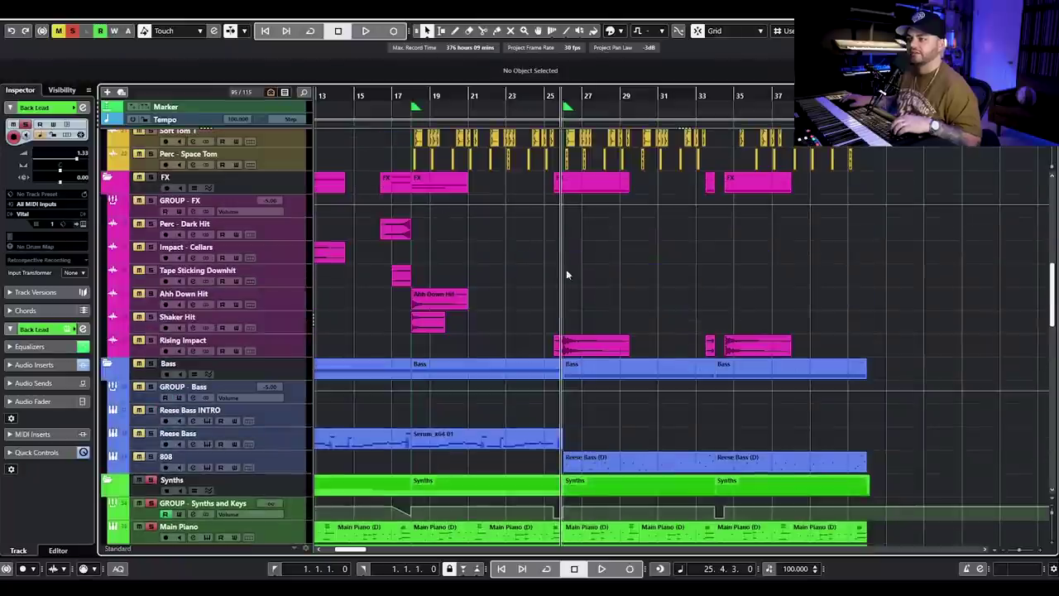
click(74, 34)
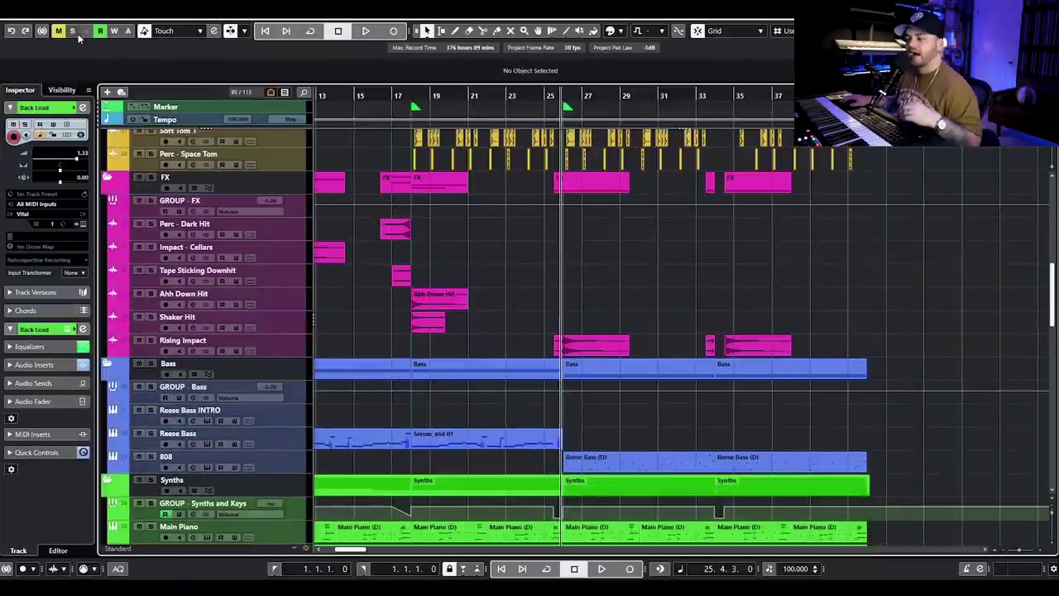
key(h)
key(h)
drag(524, 299, 680, 350)
Step: Play the full mix from about bar 24.3 into the chorus while looking over the bass, synth and vocal tracks
click(529, 95)
scroll(540, 196, down, 4)
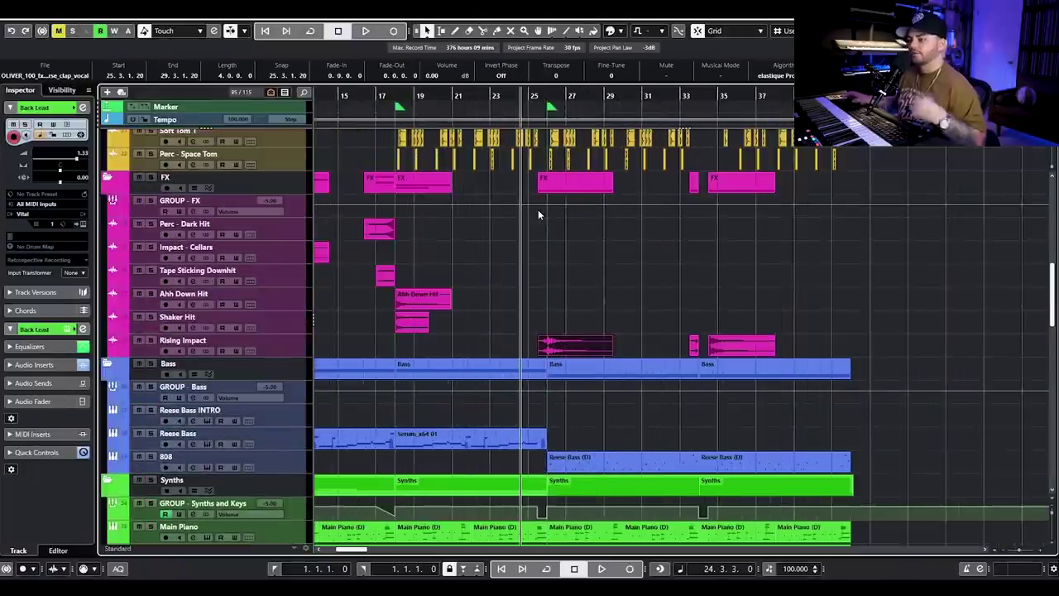
scroll(539, 209, down, 3)
key(space)
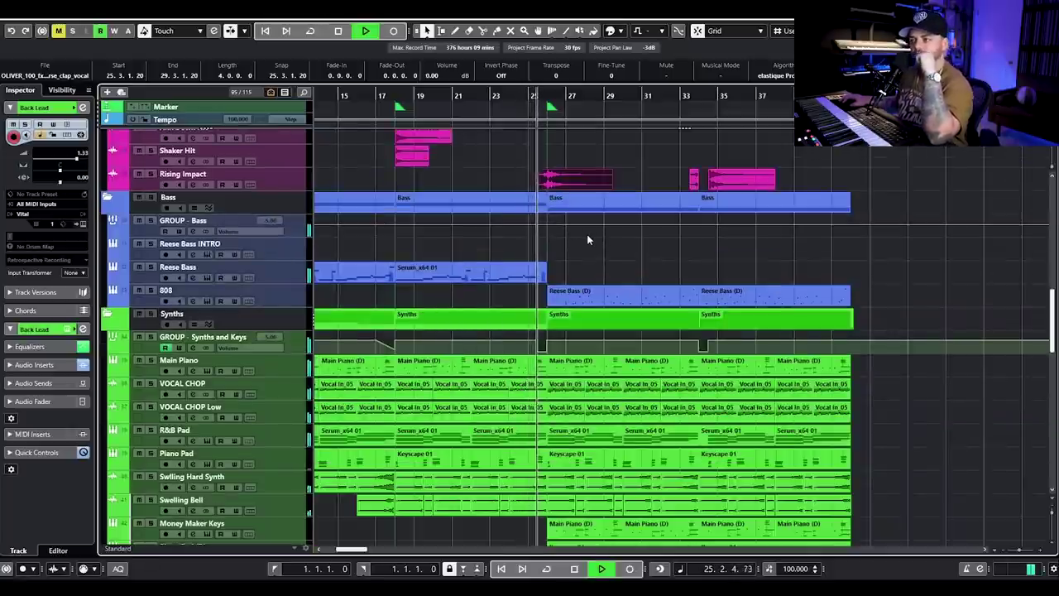
scroll(586, 240, down, 8)
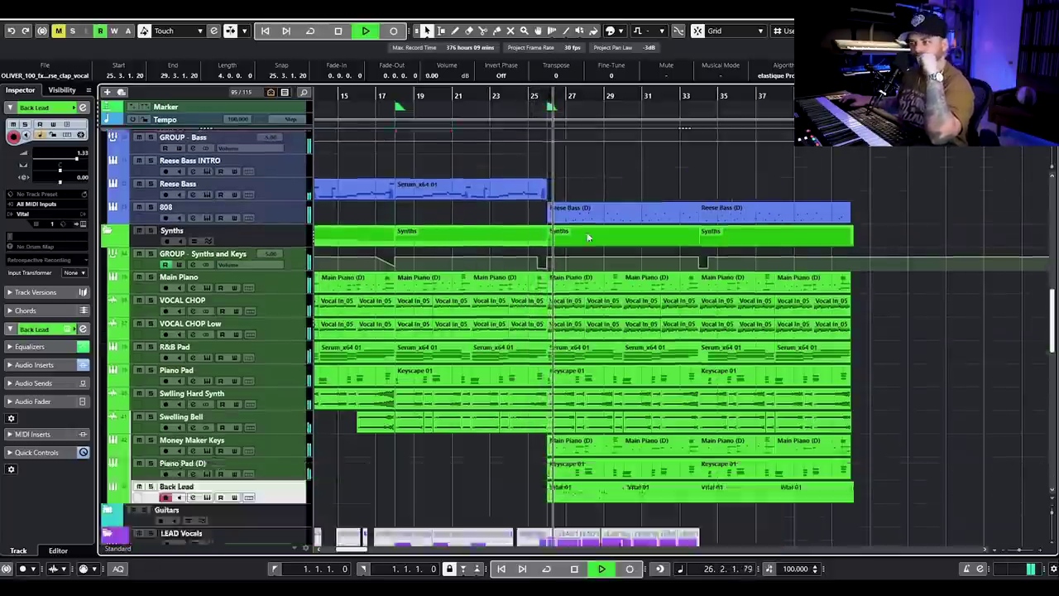
scroll(581, 260, up, 2)
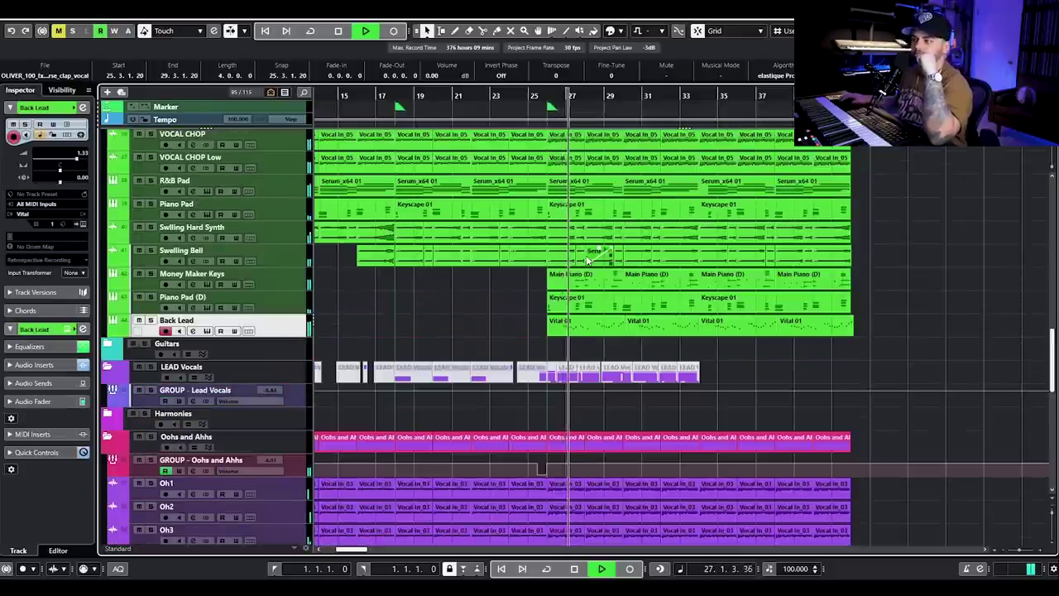
scroll(587, 255, up, 4)
scroll(586, 255, up, 2)
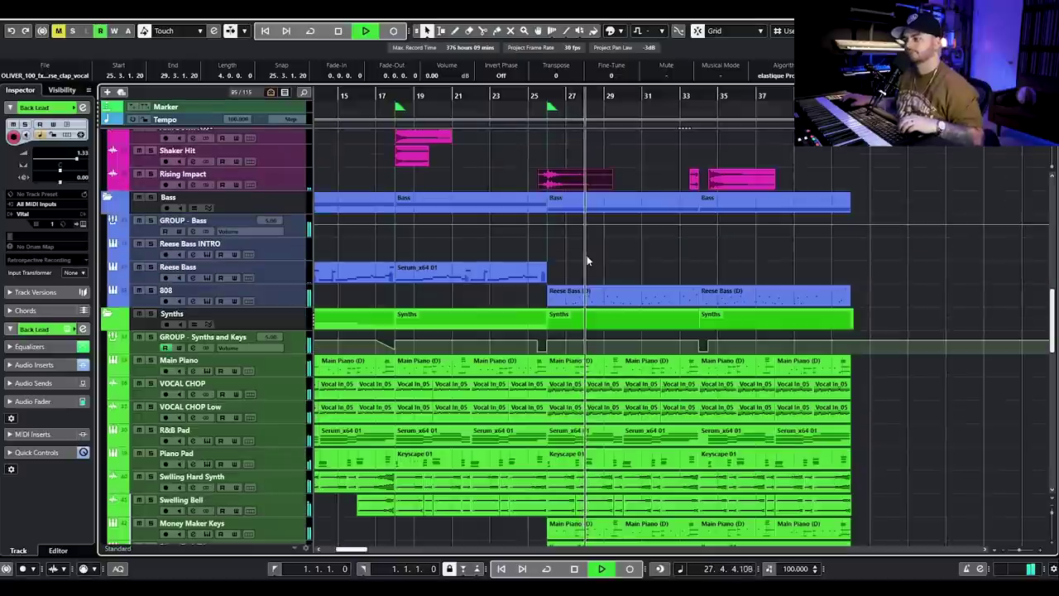
scroll(587, 241, left, 2)
key(space)
Step: Activate both Pro-Q 3 inserts and the RC-20 Retro Color insert on the Synths and Keys group channel
scroll(583, 243, left, 2)
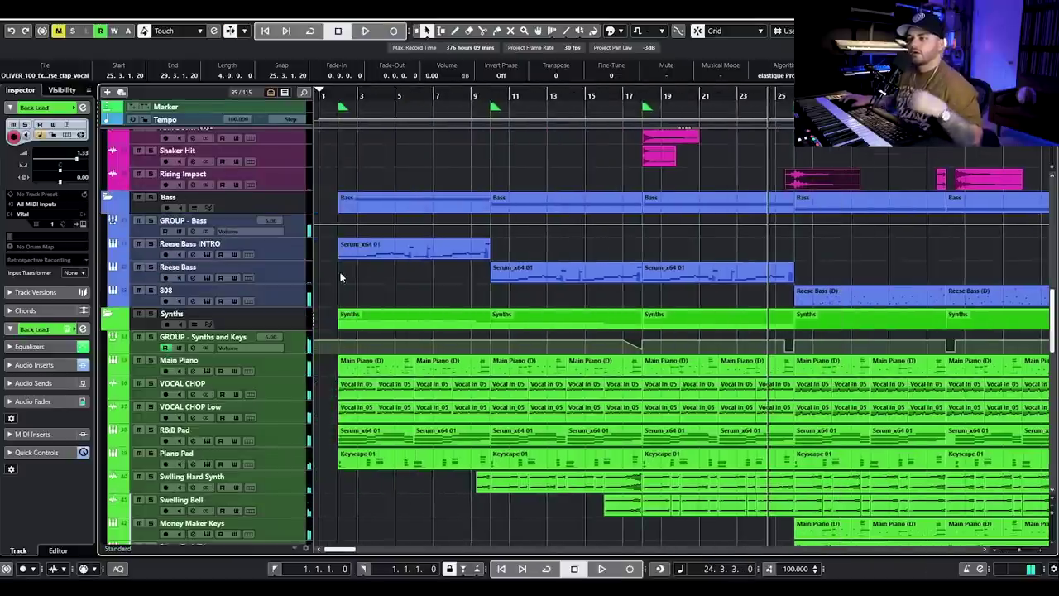
click(195, 348)
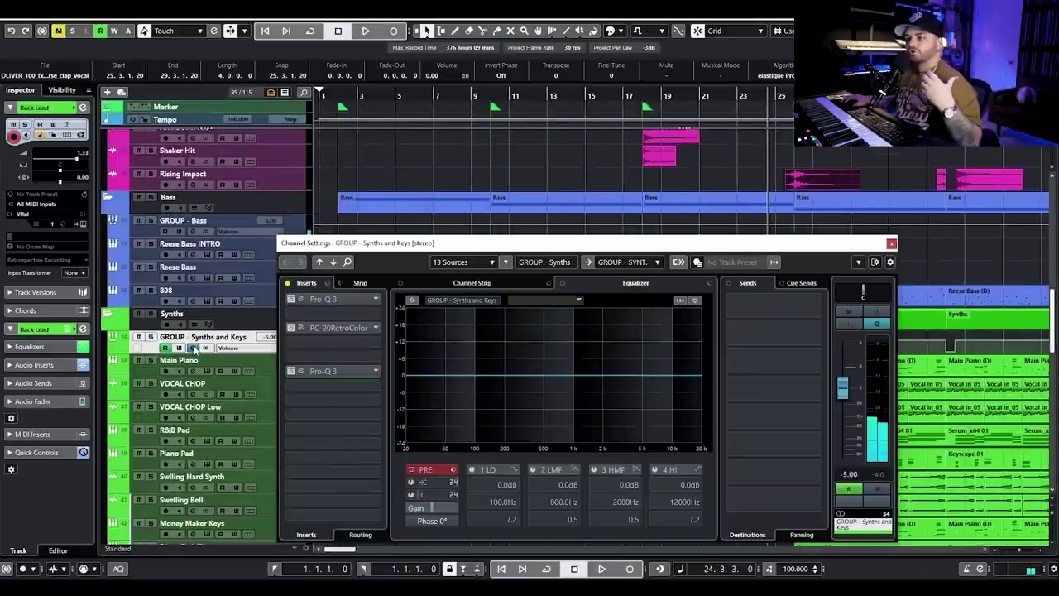
click(291, 298)
click(290, 327)
click(290, 370)
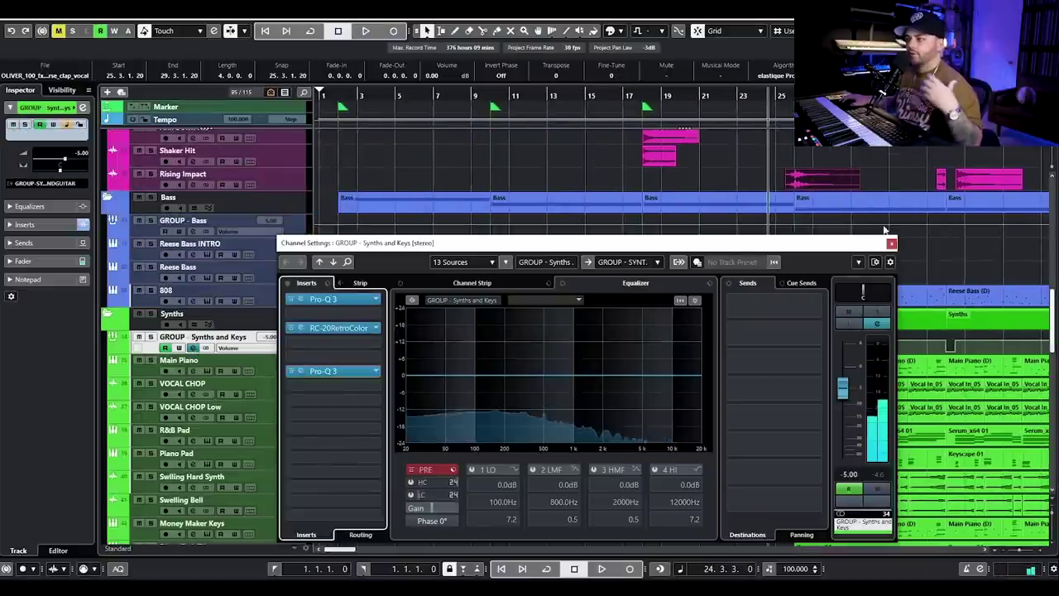
click(892, 244)
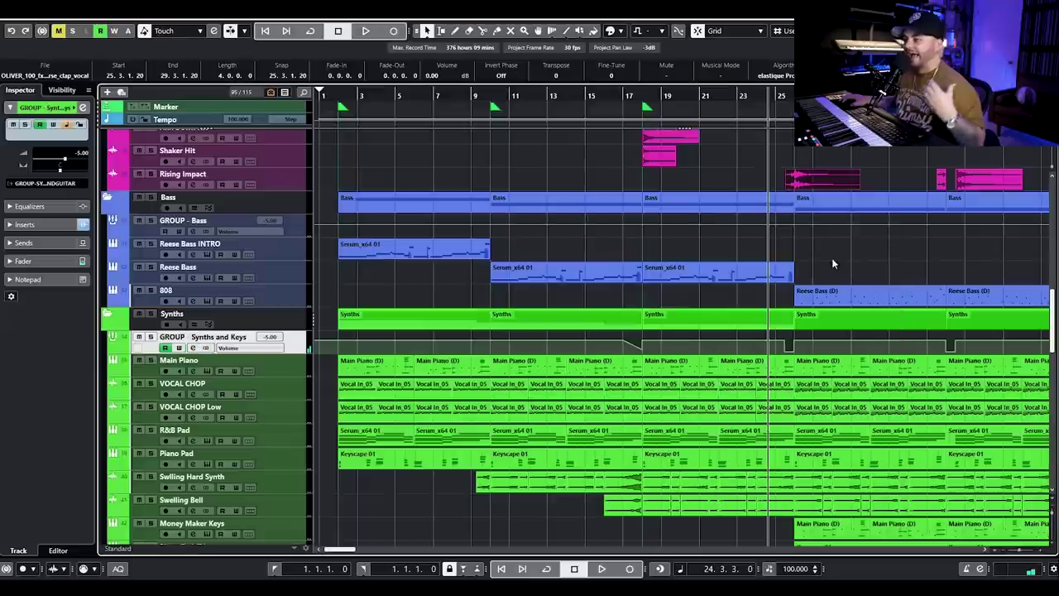
Step: Show all used automation lanes in the project, including those under the Synths and Keys group
click(231, 350)
click(486, 165)
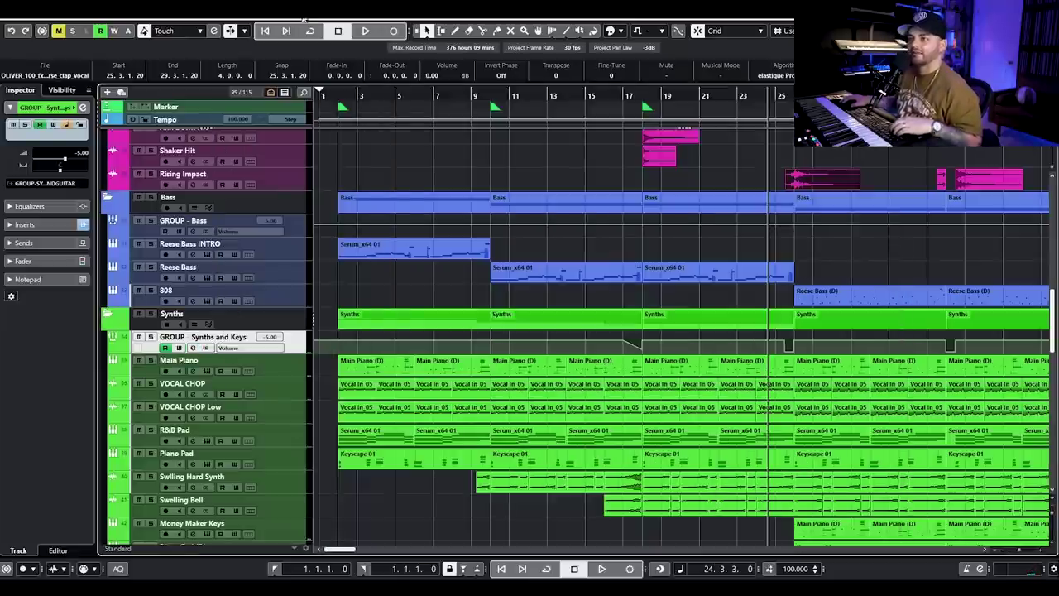
click(230, 31)
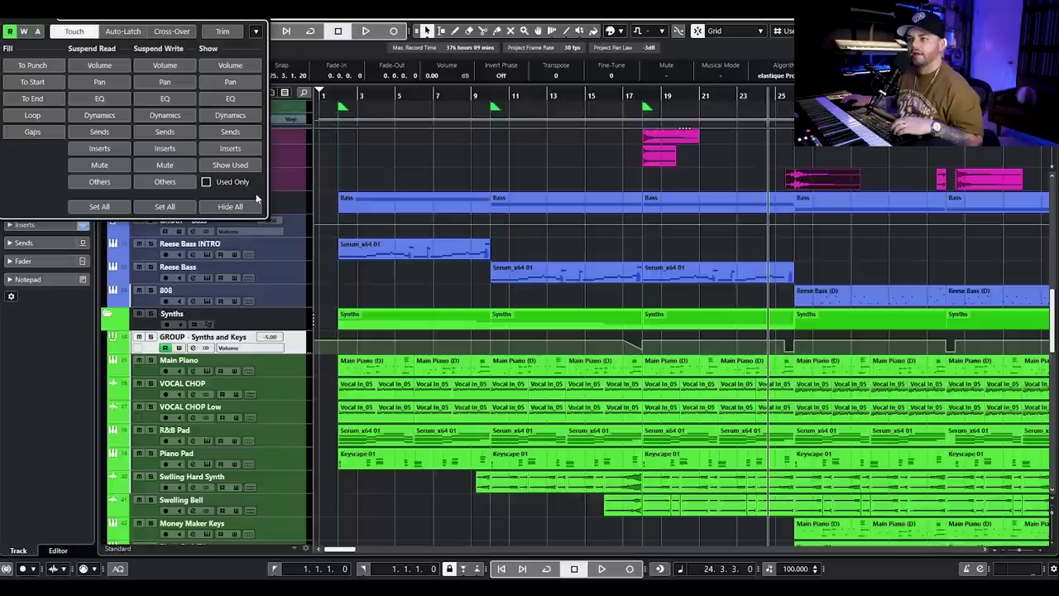
click(235, 168)
key(F6)
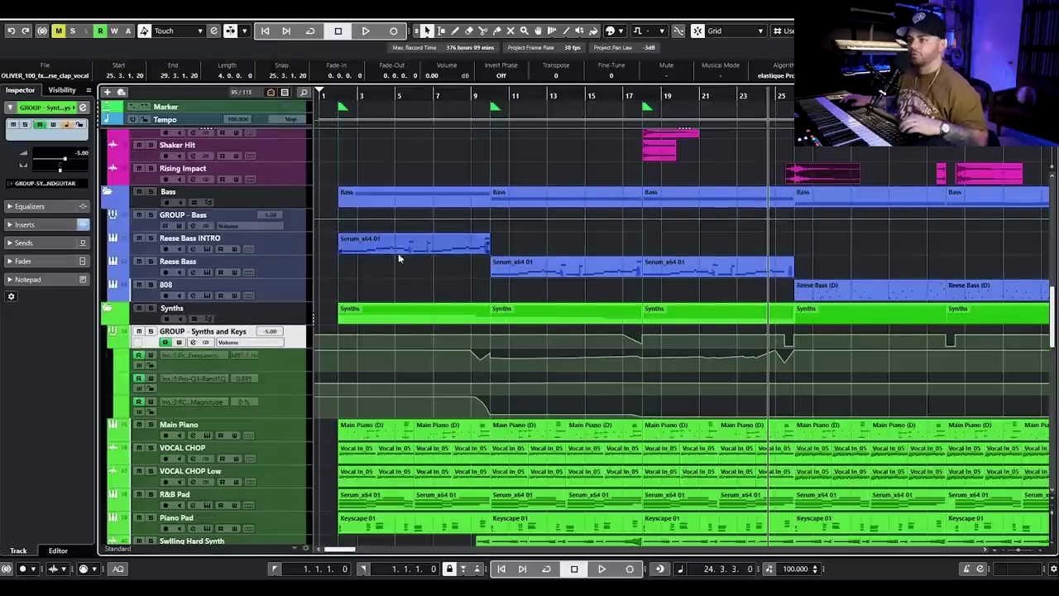
Step: Solo the Synths folder and place the playback position just before bar 2
click(402, 298)
key(h)
scroll(447, 287, left, 3)
click(149, 309)
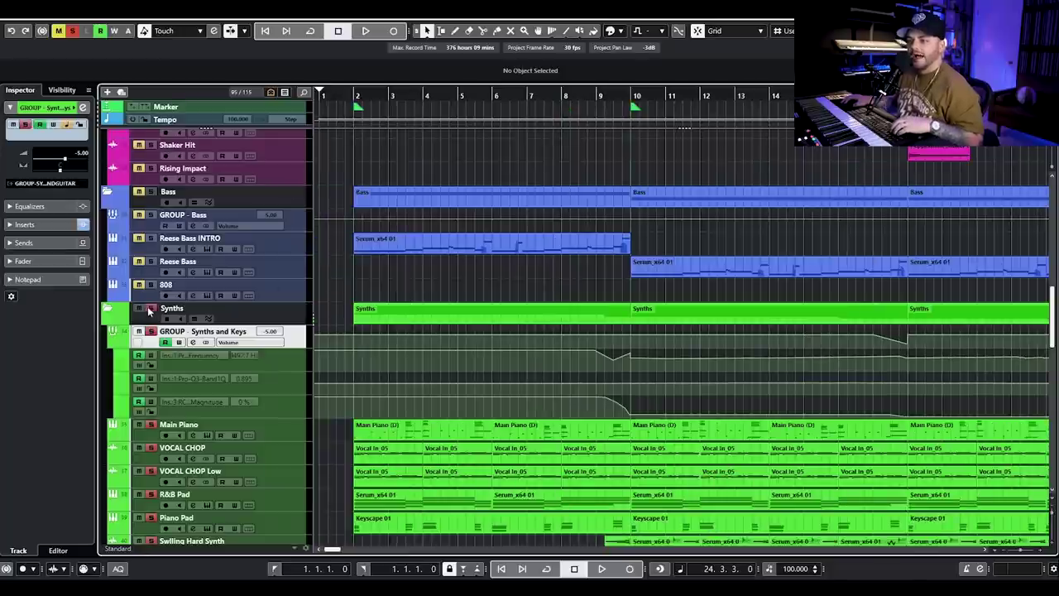
click(353, 94)
Step: Play the soloed synths from just before bar 2 while checking the group's RC-20 Retro Color insert and toggling its insert bypass
click(192, 343)
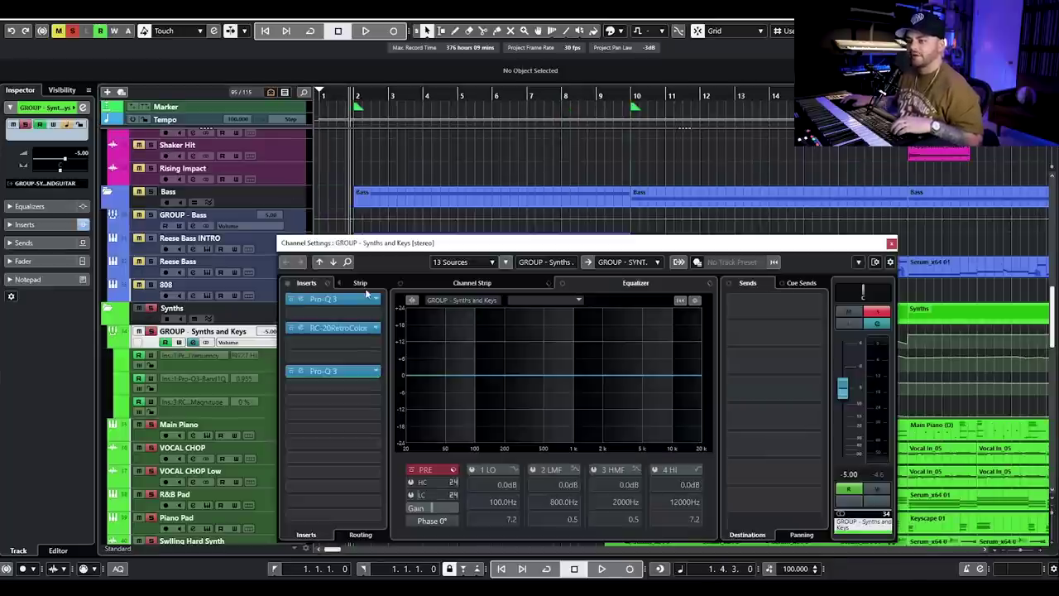
click(347, 329)
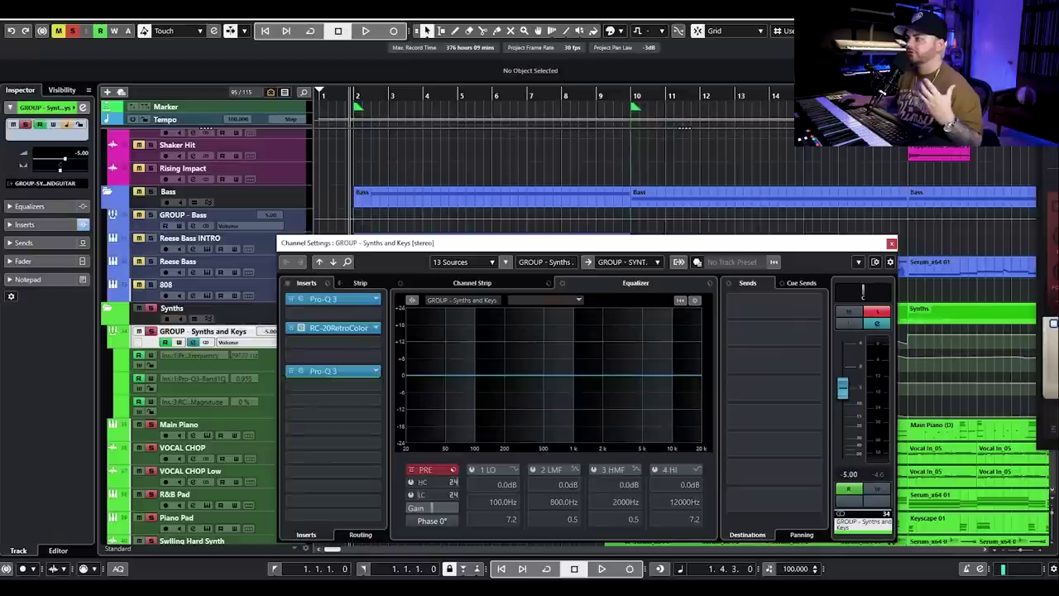
drag(452, 92, 431, 99)
key(space)
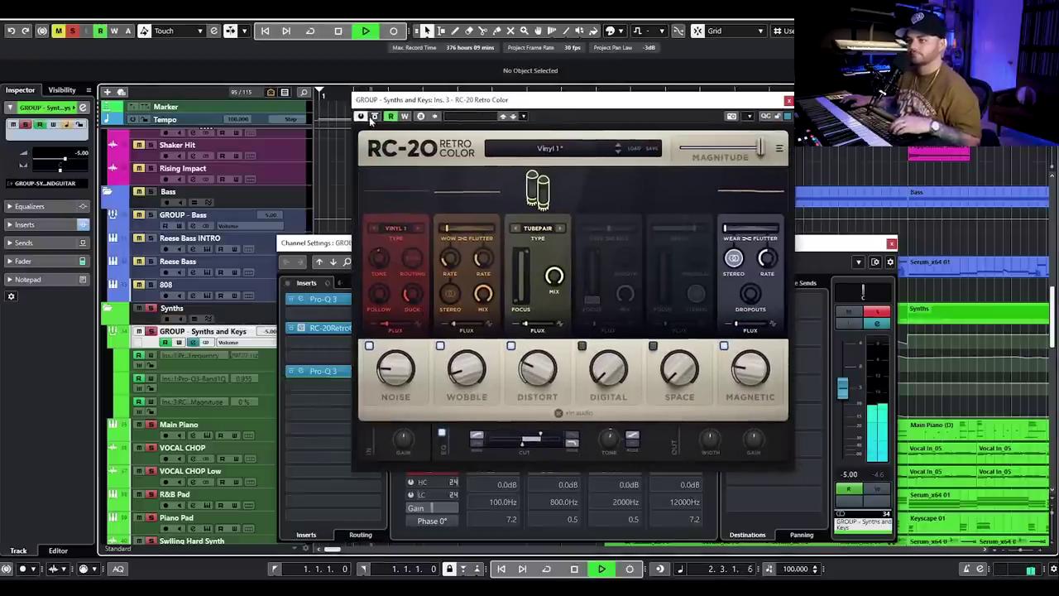
click(787, 100)
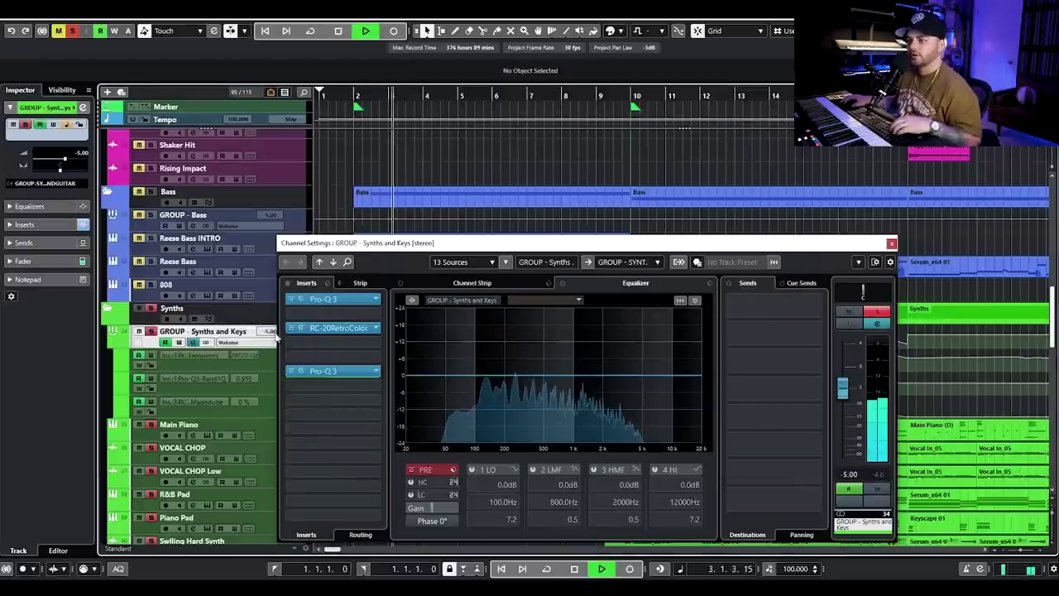
click(287, 284)
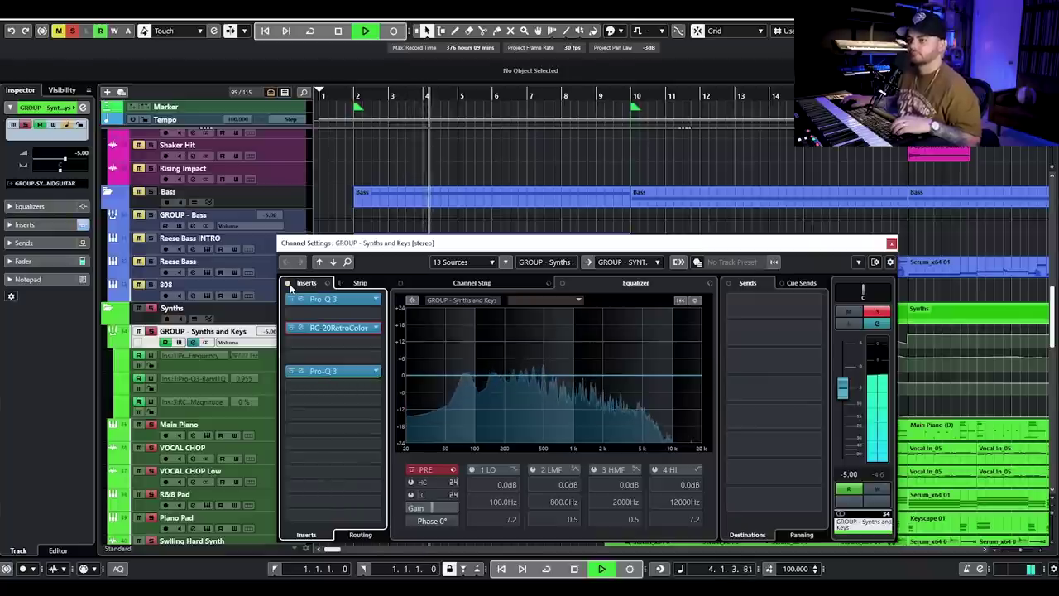
key(space)
click(891, 243)
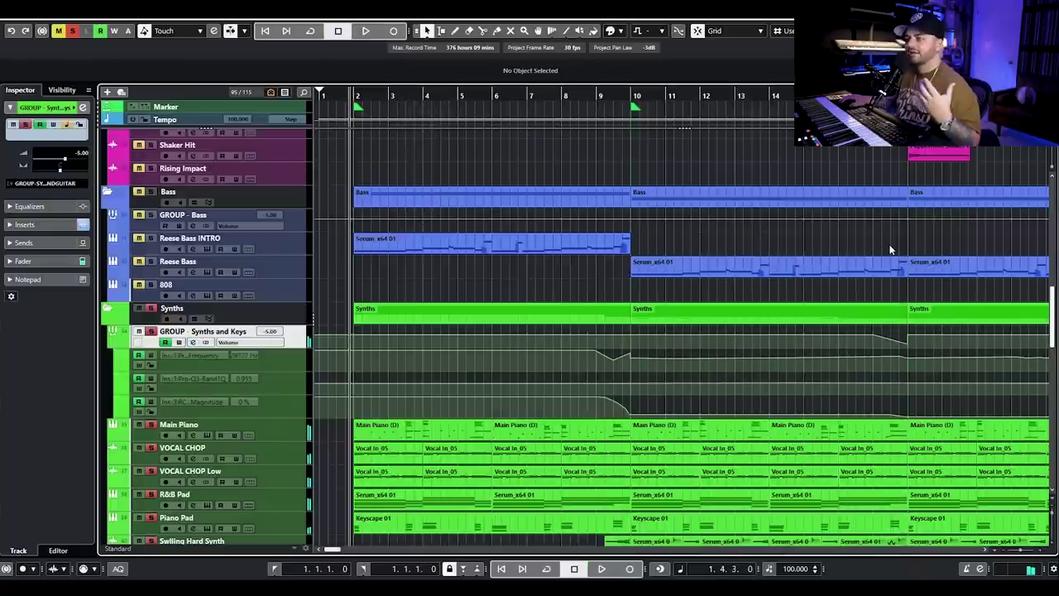
Step: Play the soloed synths from about bar 8.3 past bar 10 and follow the group's filter and magnitude automation
click(608, 97)
scroll(658, 281, down, 3)
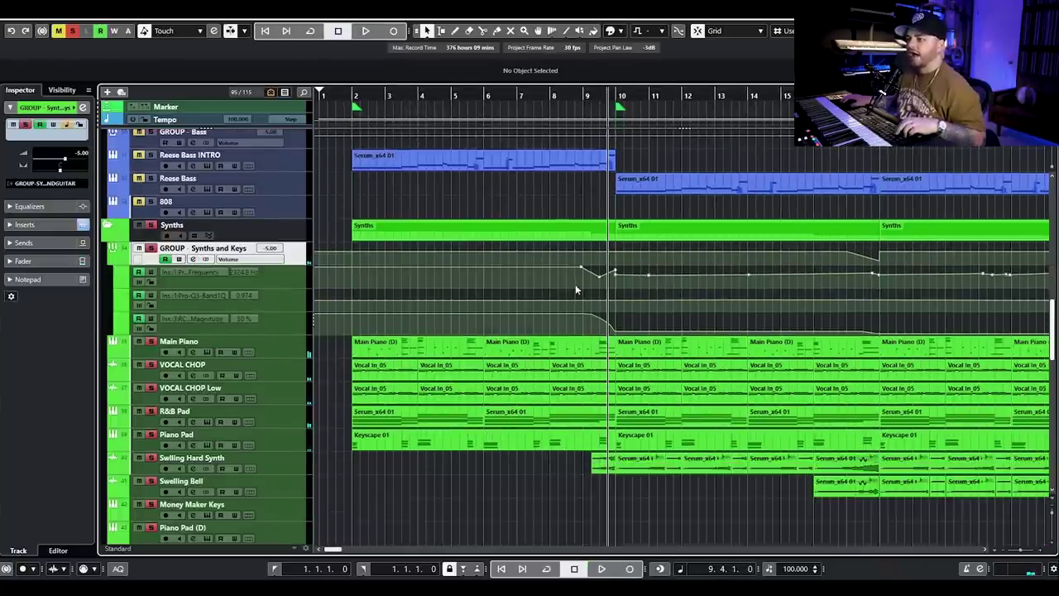
key(h)
key(h)
scroll(471, 316, left, 2)
click(447, 96)
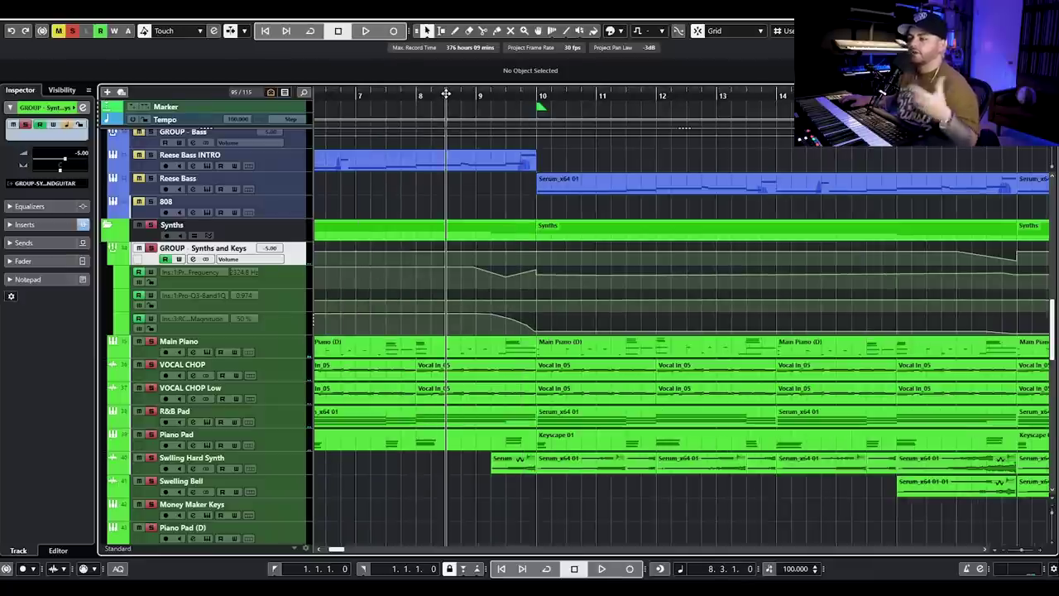
key(space)
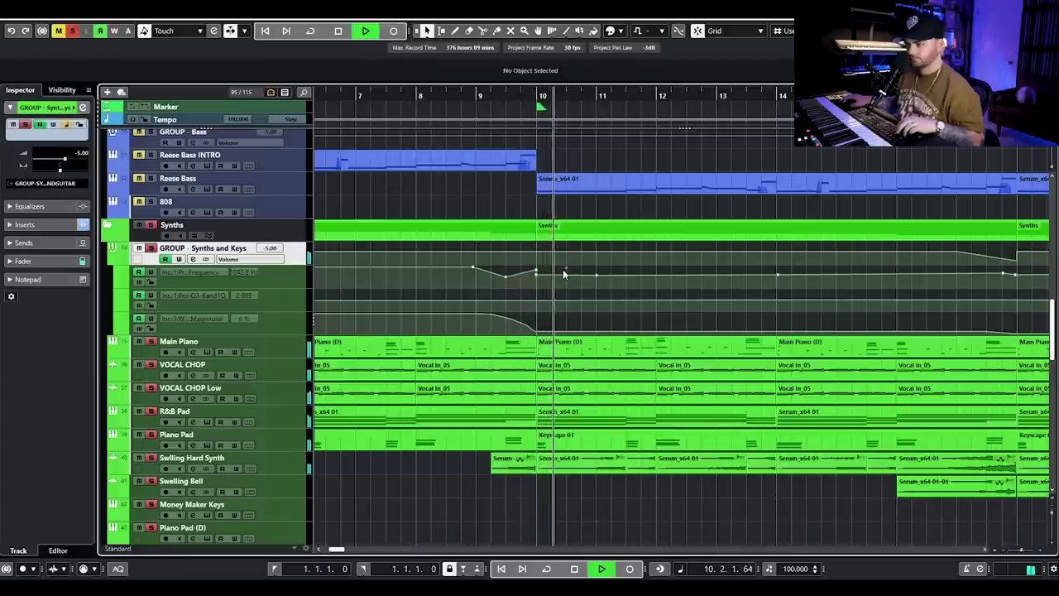
scroll(603, 270, down, 1)
scroll(605, 270, right, 2)
scroll(604, 271, down, 1)
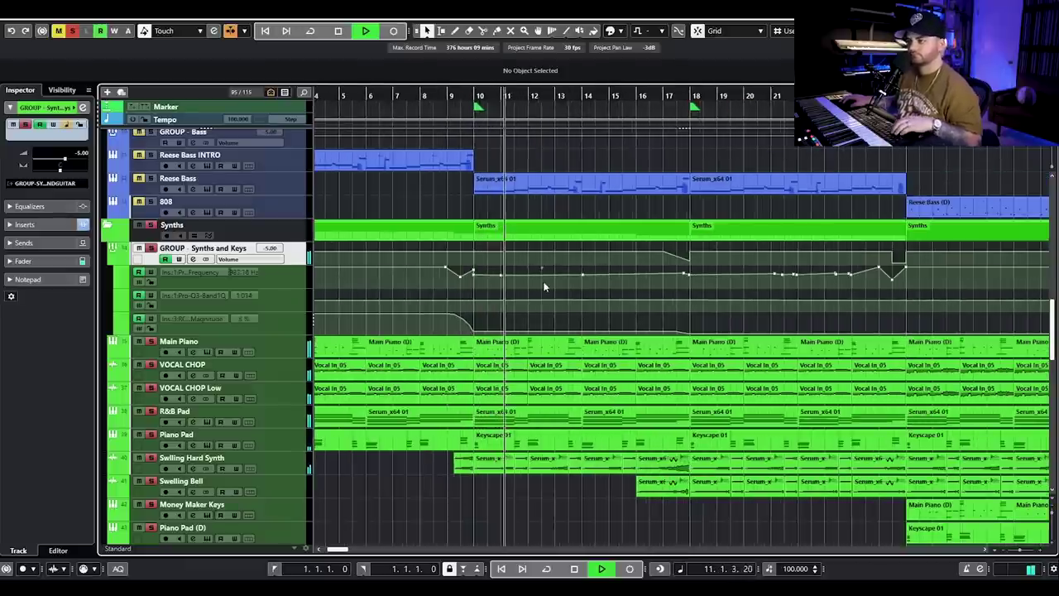
Step: Watch the automated high-cut filter in the Synths and Keys group's first Pro-Q 3 during playback, then stop and close it
click(193, 258)
click(337, 300)
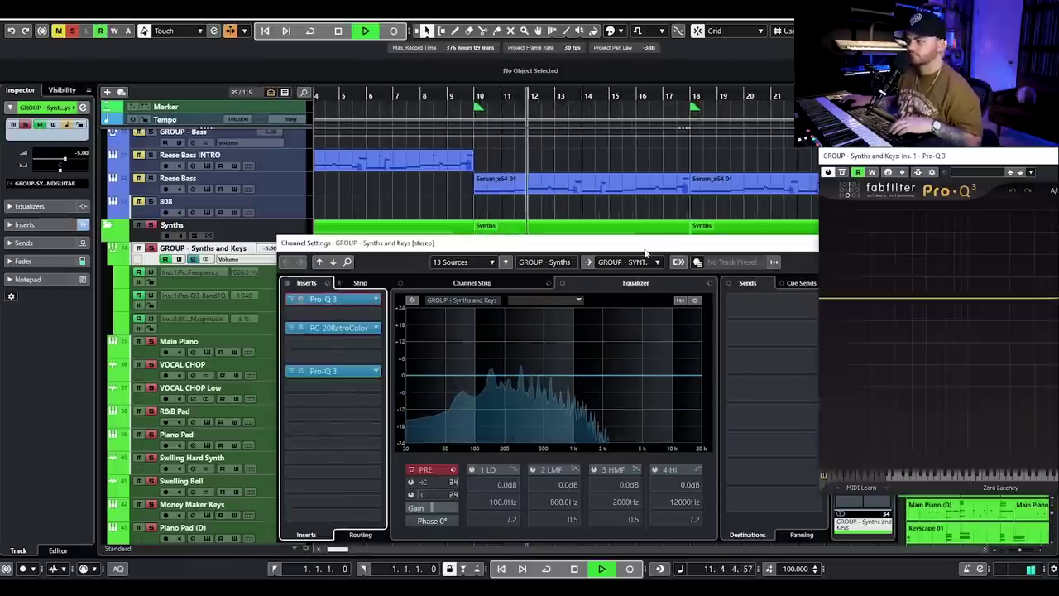
drag(910, 156, 422, 163)
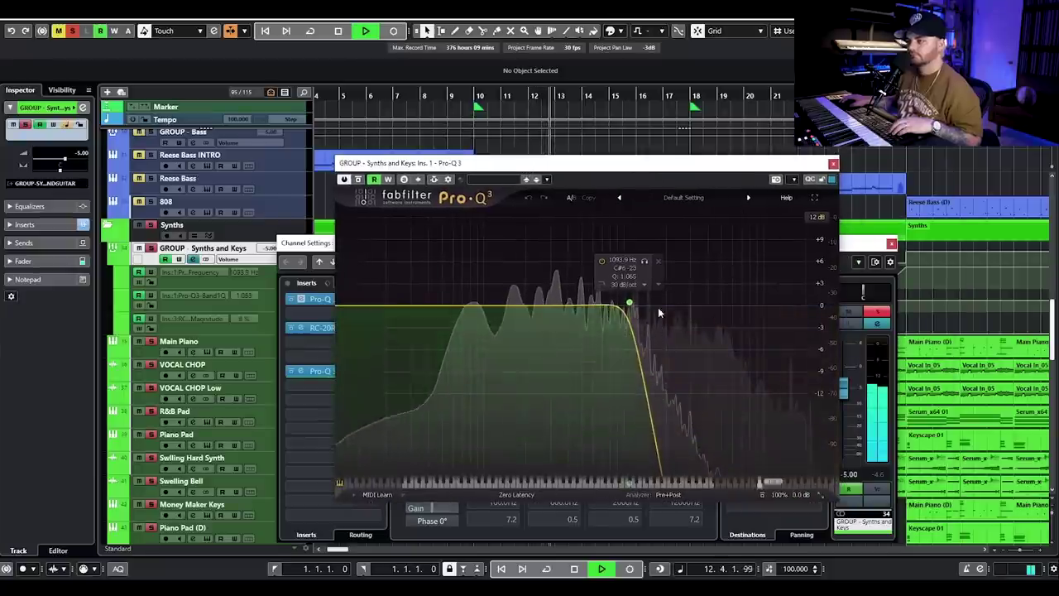
key(space)
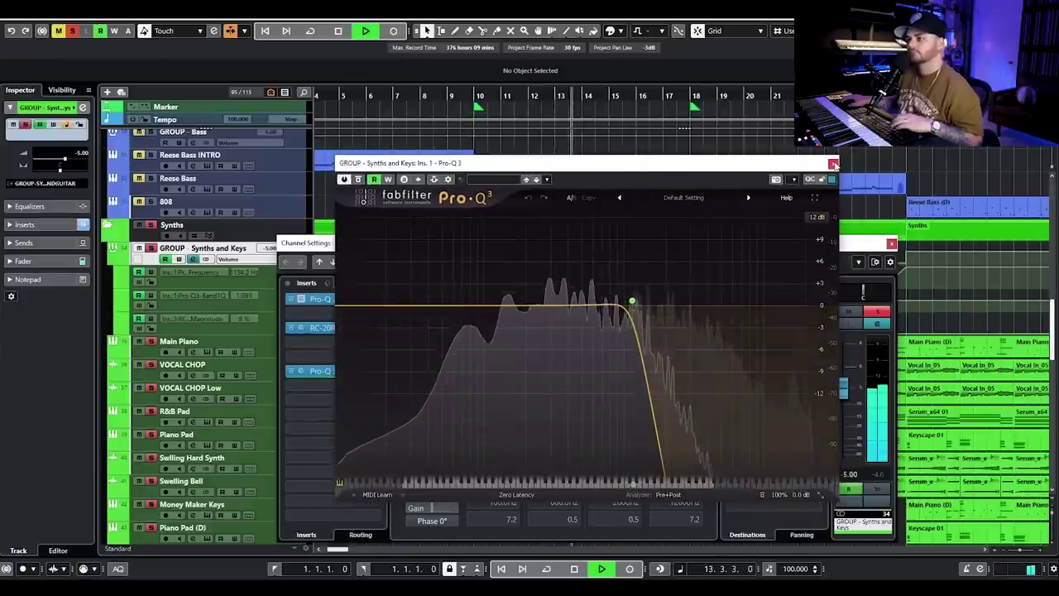
click(833, 163)
click(891, 243)
key(g)
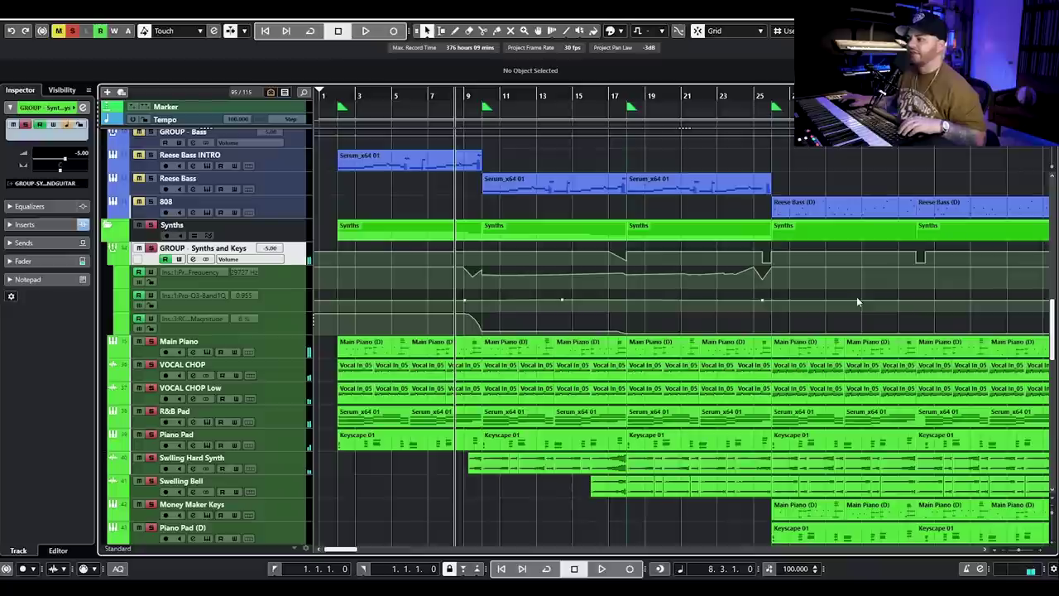
Step: Clear all solos and play the full mix through the intro-to-verse transition from 8.4.3
click(486, 97)
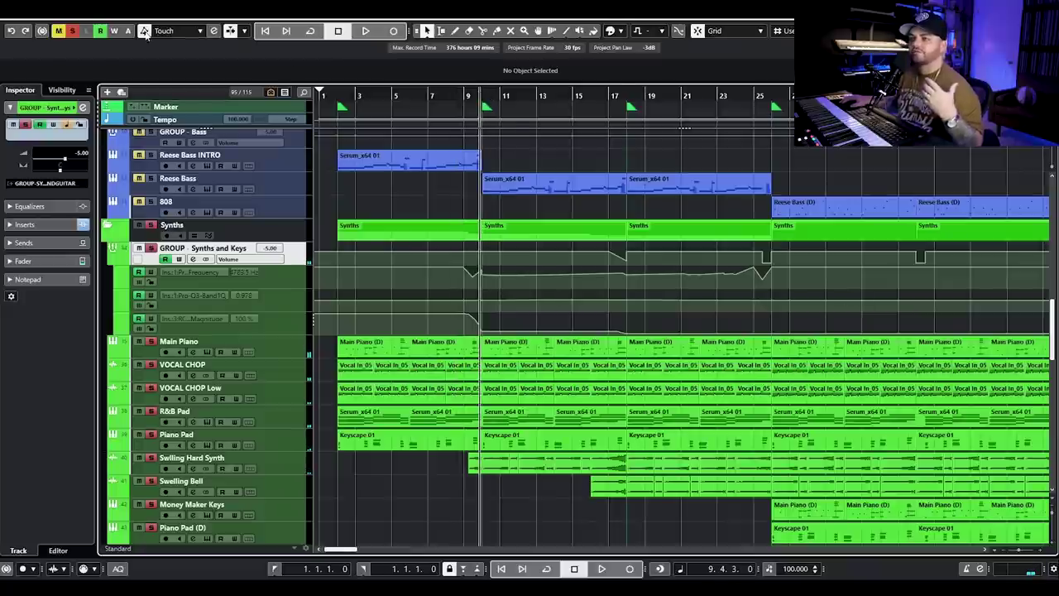
click(71, 30)
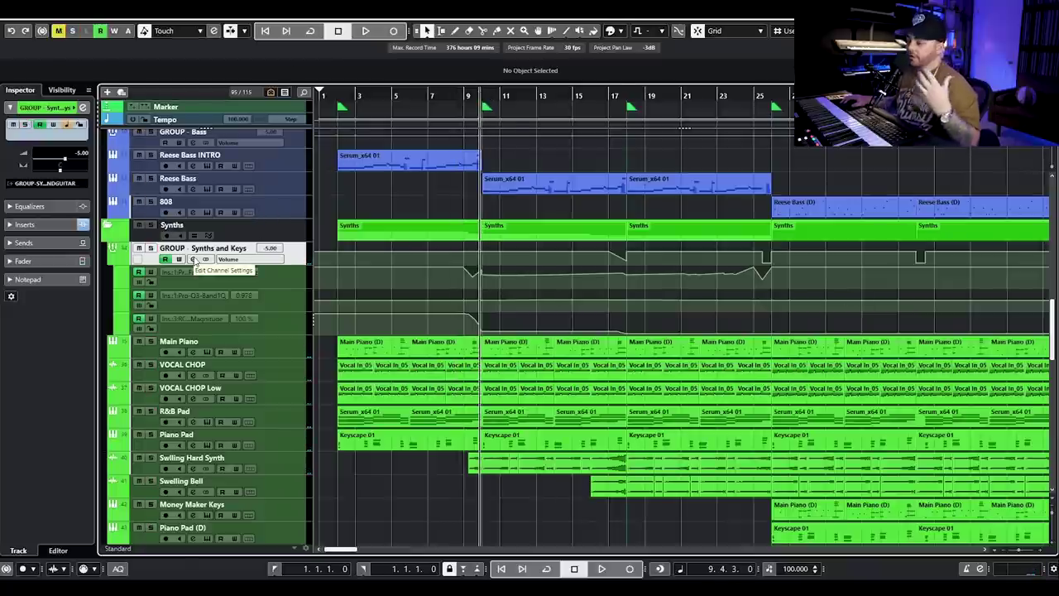
click(461, 98)
key(space)
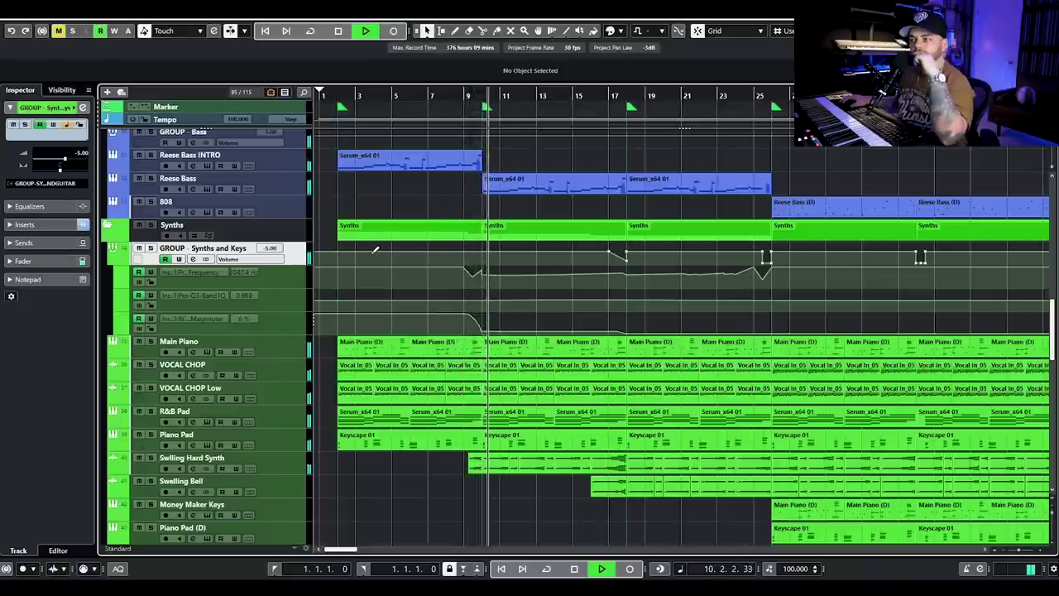
key(space)
Step: View the Synths and Keys group's channel settings and replay the full mix from 8.4.3 across the transition
click(196, 260)
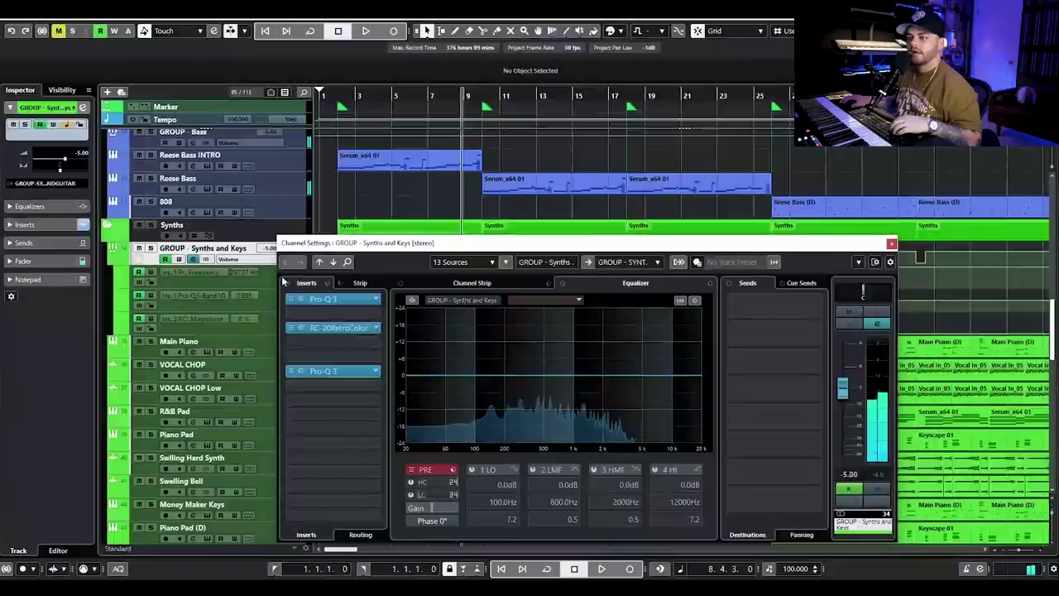
click(891, 244)
key(space)
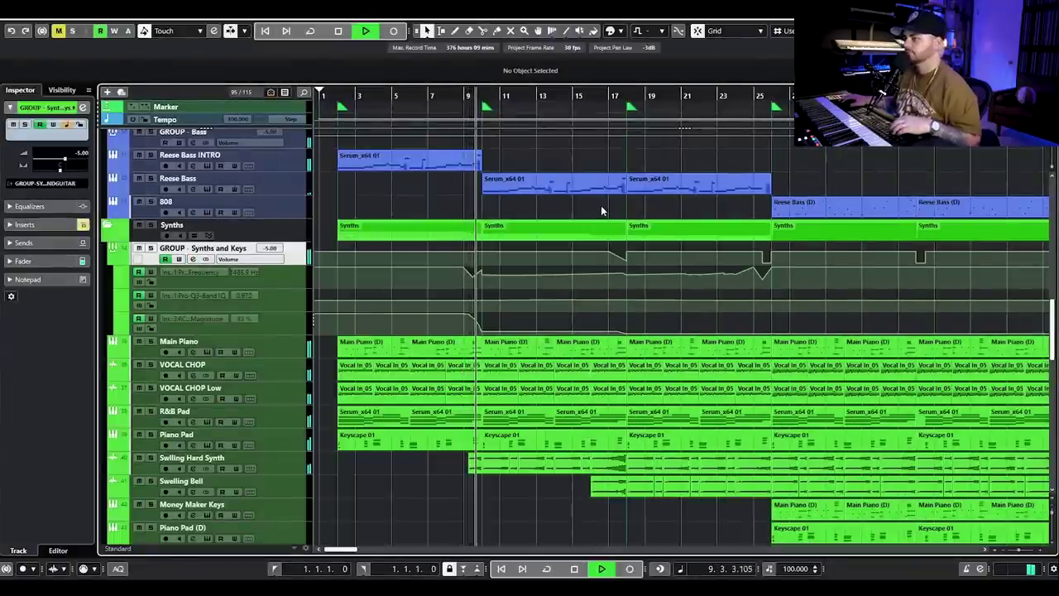
key(space)
click(194, 260)
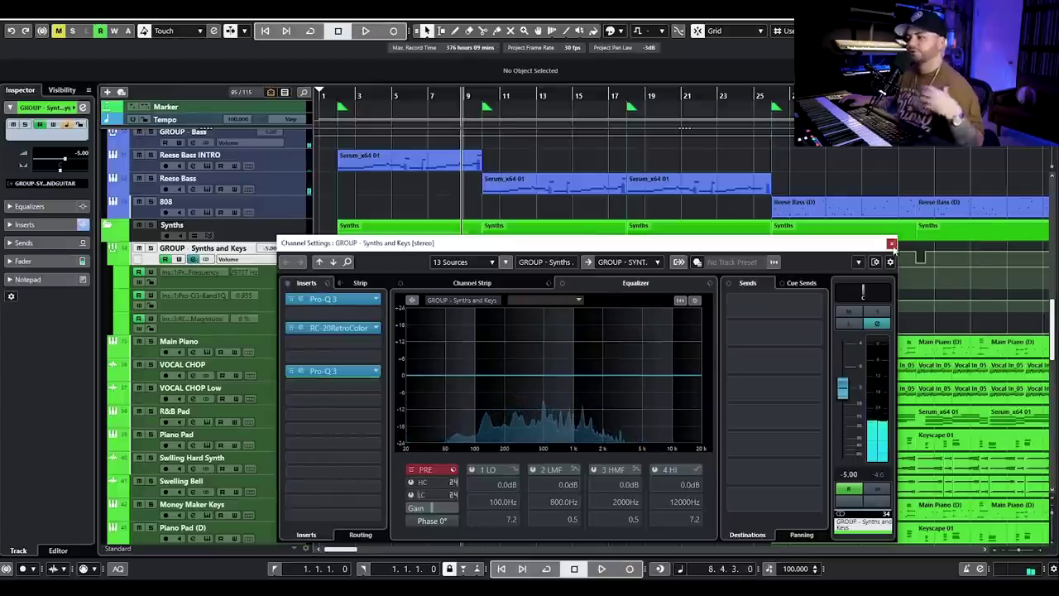
click(891, 243)
Step: Expand the LEAD Vocals folder and select its Lead Vocal track
scroll(743, 221, down, 4)
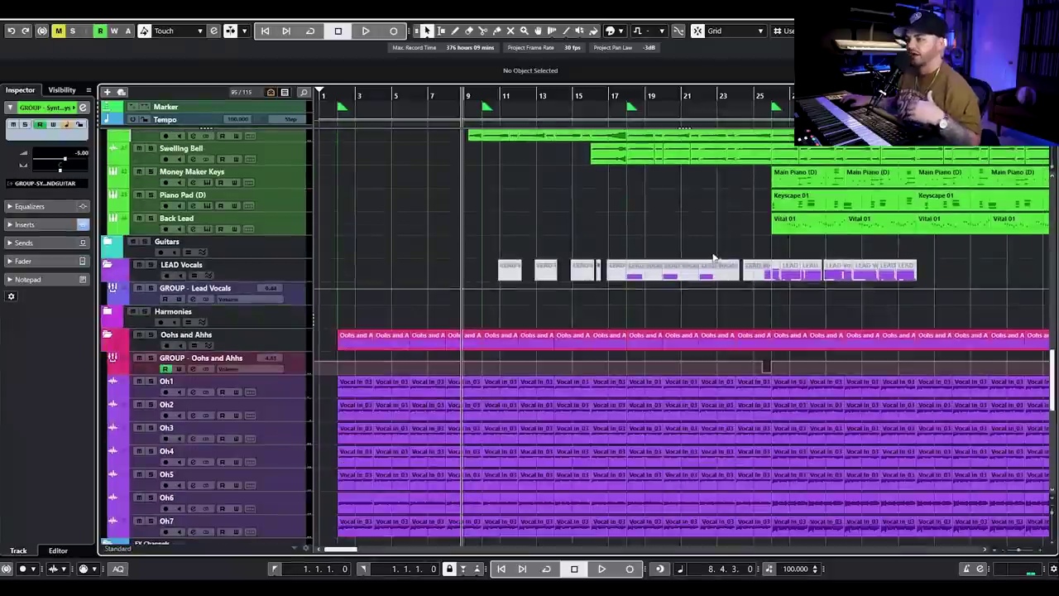
scroll(701, 247, up, 1)
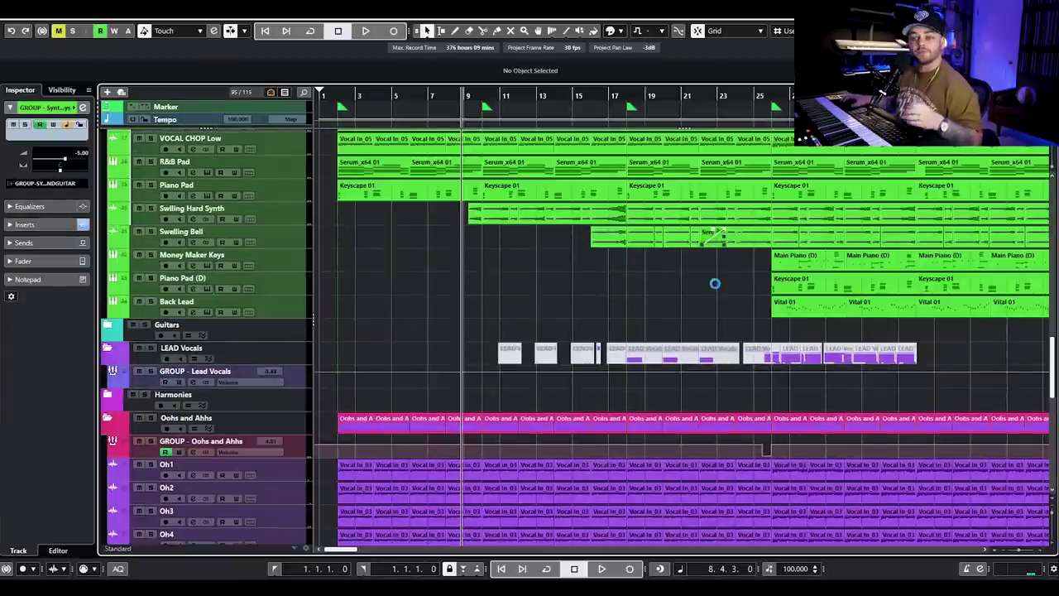
scroll(652, 288, down, 4)
key(g)
key(g)
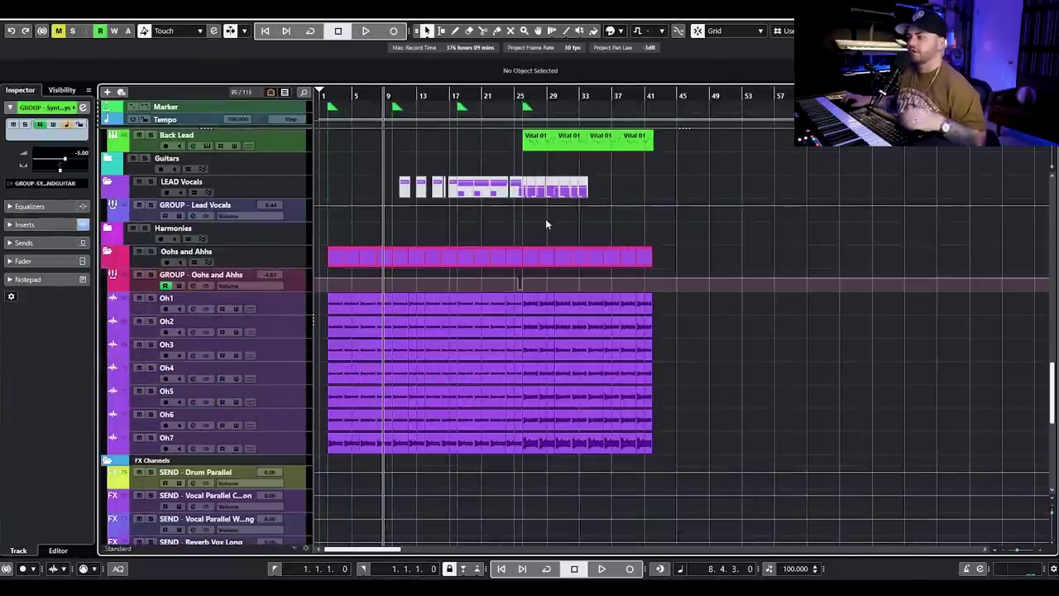
scroll(371, 170, up, 4)
click(290, 284)
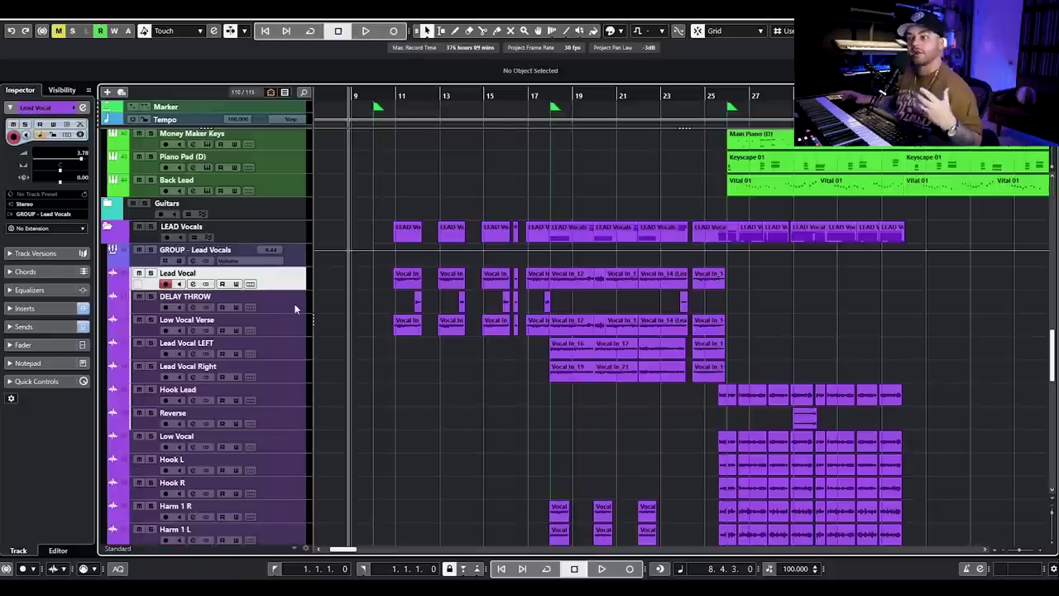
Step: Place the playback position at 10.4.3, just before the first lead vocal clip, and solo the Lead Vocal track
click(395, 92)
drag(393, 91, 394, 108)
scroll(435, 296, up, 1)
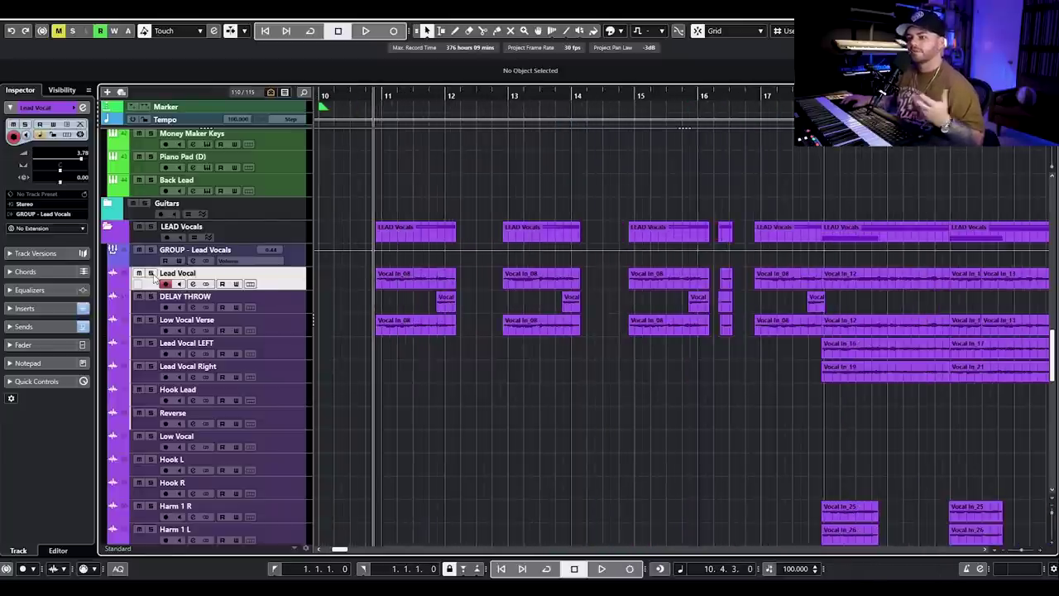
key(g)
key(g)
key(g)
Step: Highlight the Lead Vocal verse clips and the Hook Lead clips in turn, and clear the selection
drag(385, 271, 752, 280)
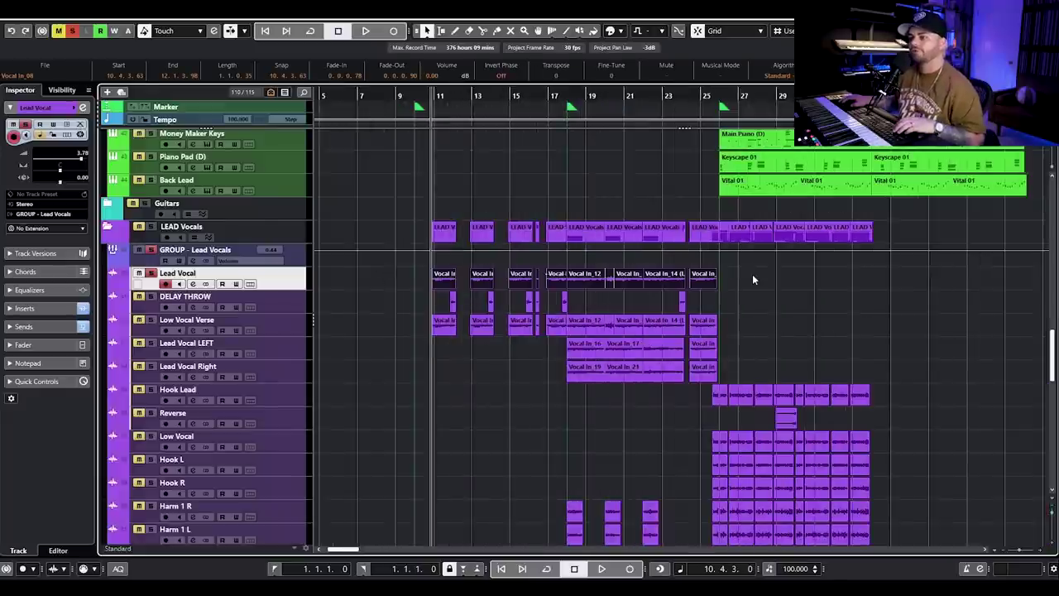
scroll(751, 274, down, 3)
drag(688, 314, 947, 286)
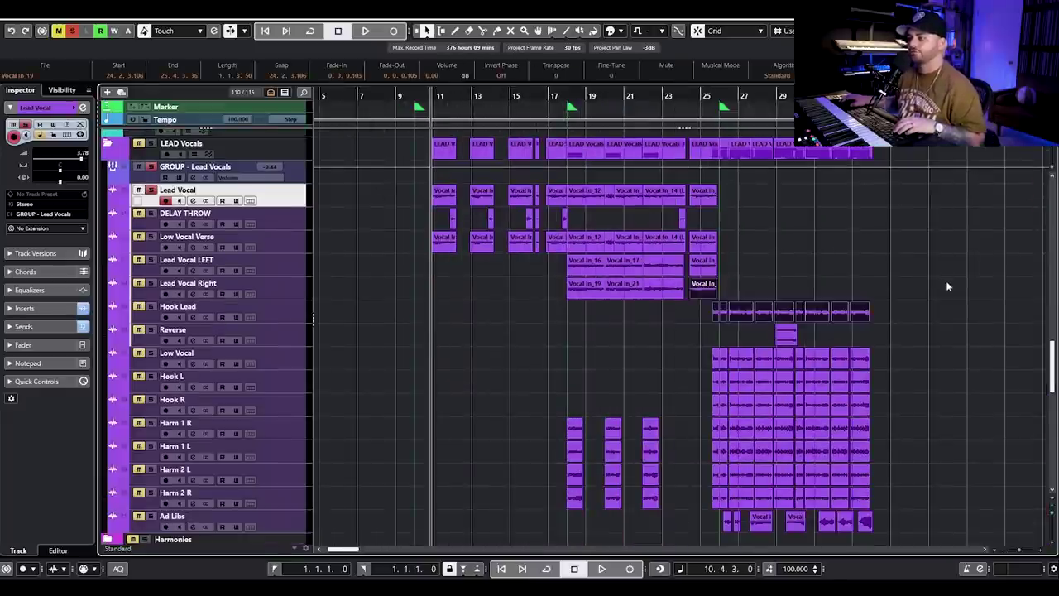
click(948, 286)
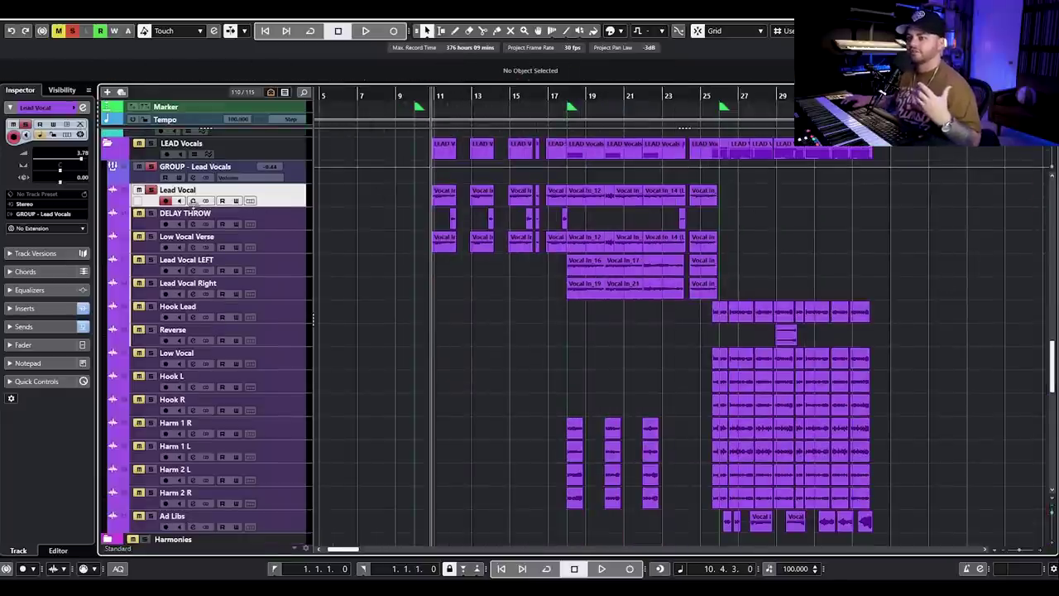
Step: Open the Lead Vocal channel settings and inspect the Auto-Tune Pro and first Pro-Q 3 inserts
click(193, 201)
drag(349, 247, 318, 207)
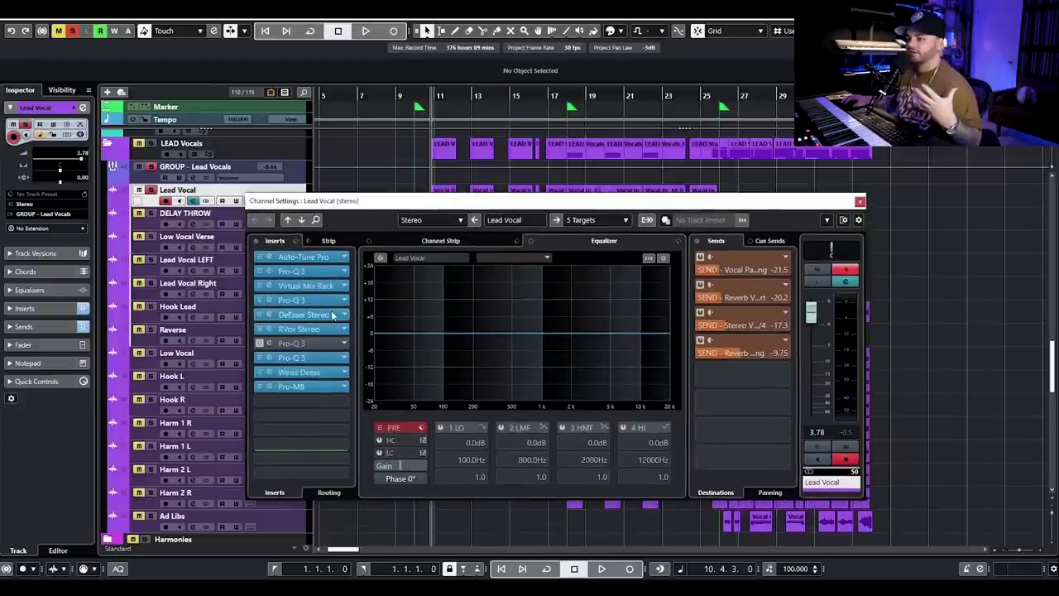
click(316, 260)
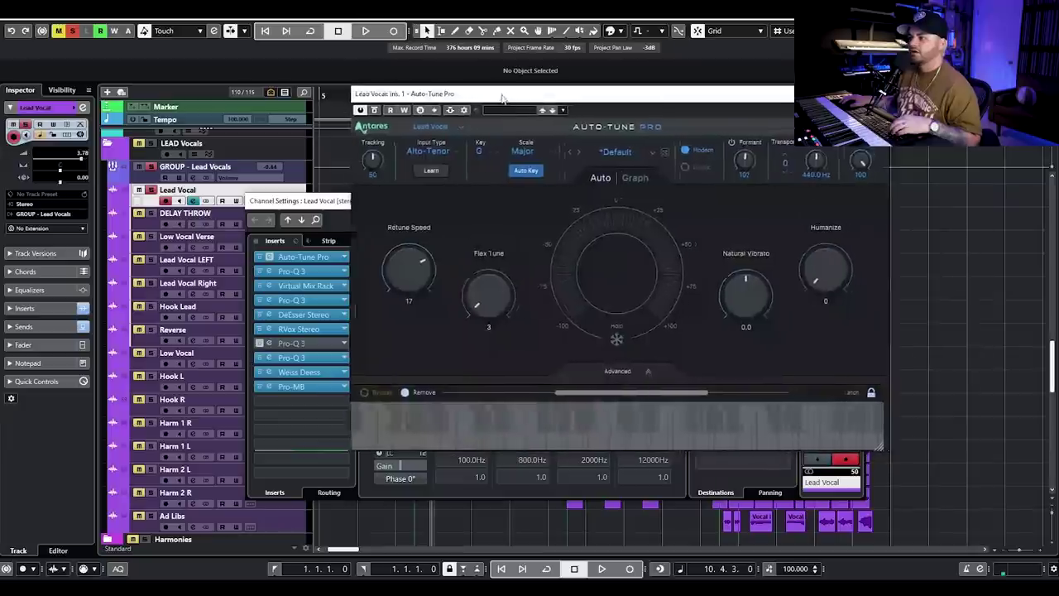
key(ctrl+w)
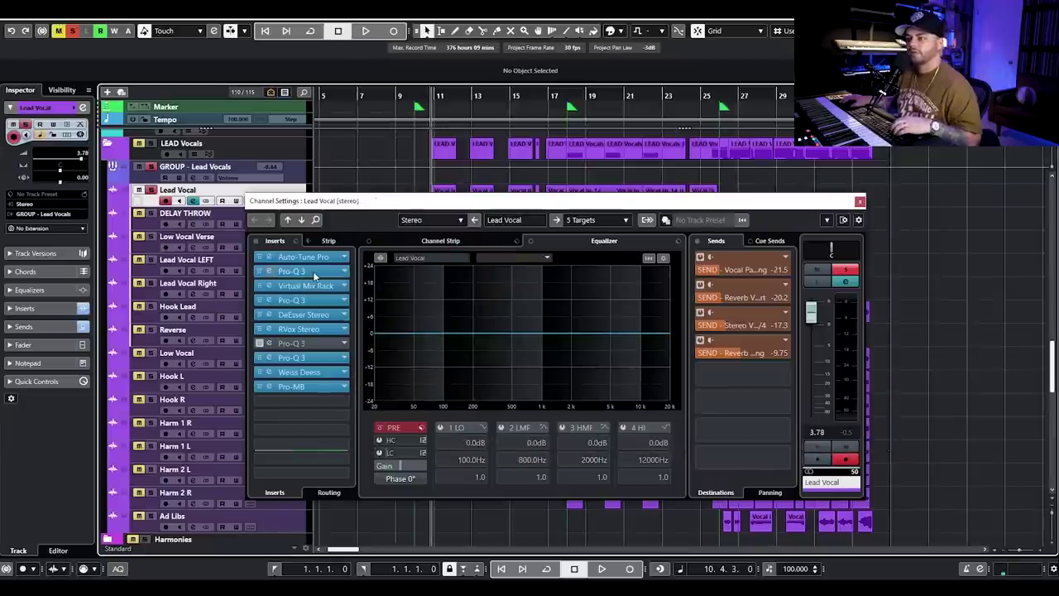
click(314, 273)
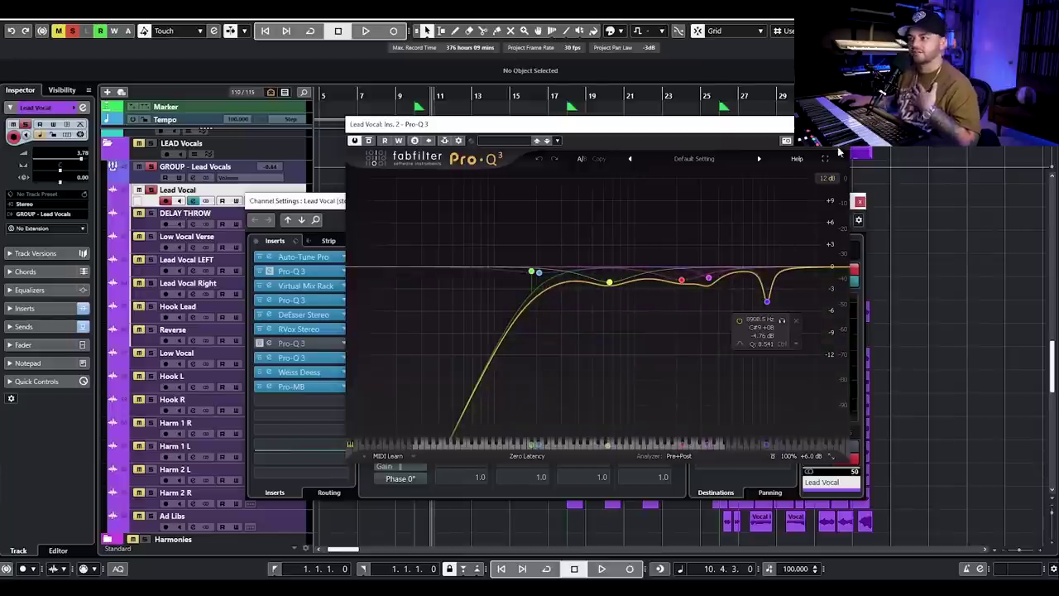
key(ctrl+w)
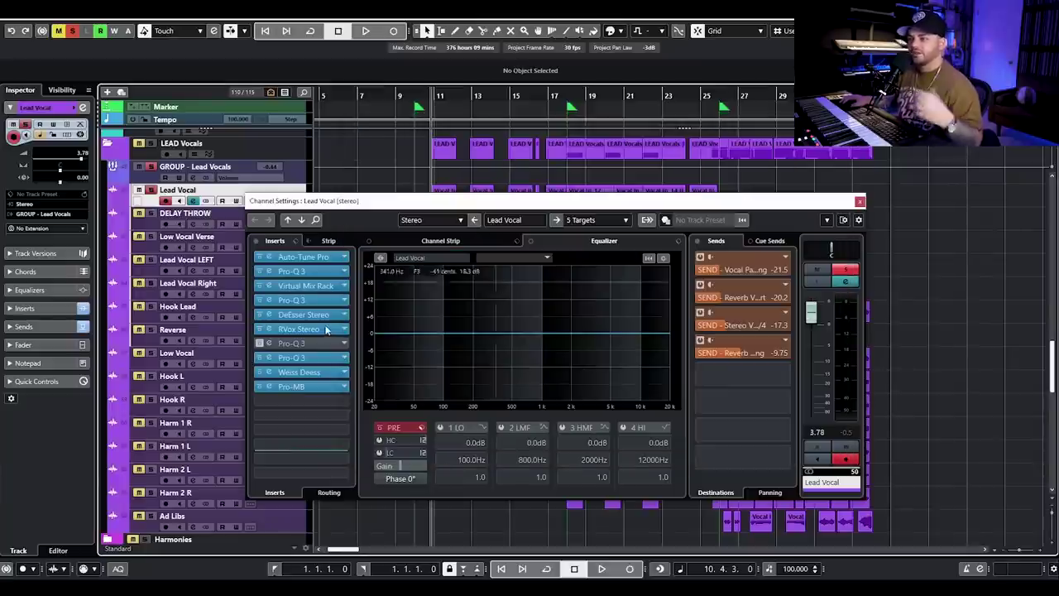
Step: Inspect the Lead Vocal's Virtual Mix Rack compressors, and close the plug-in and the channel settings
click(306, 285)
drag(865, 119, 454, 127)
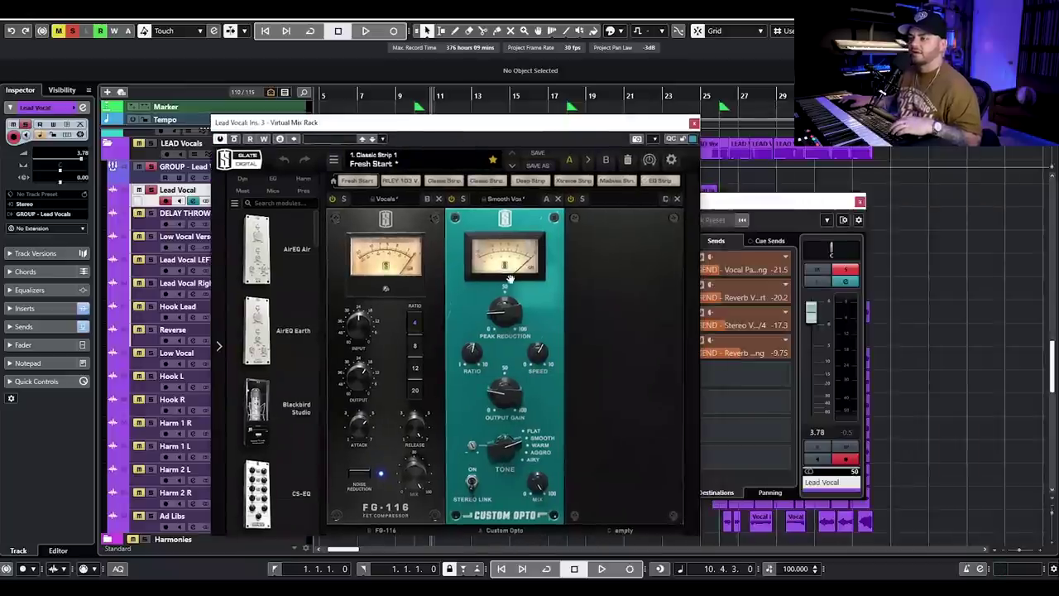
click(693, 124)
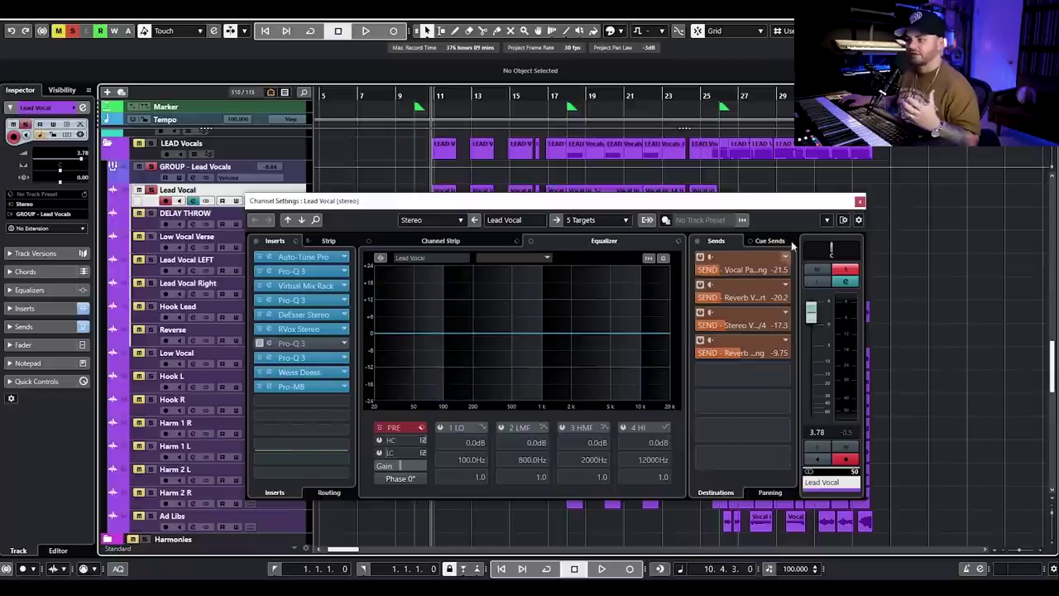
click(816, 202)
click(859, 202)
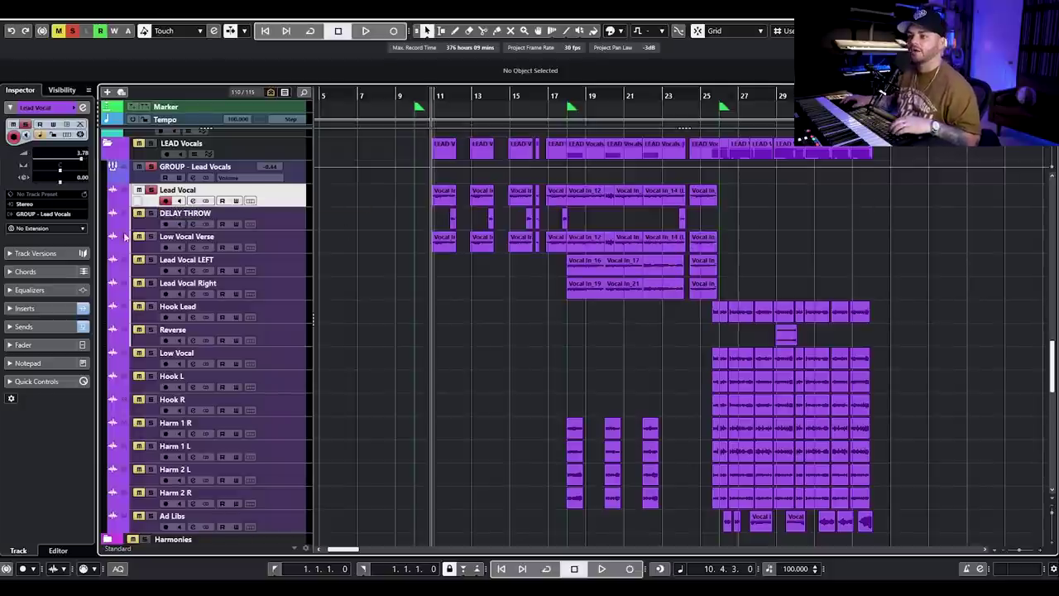
Step: Play the soloed Lead Vocal from 10.4.3 past bar 13, and solo the Low Vocal Verse track in its place
key(space)
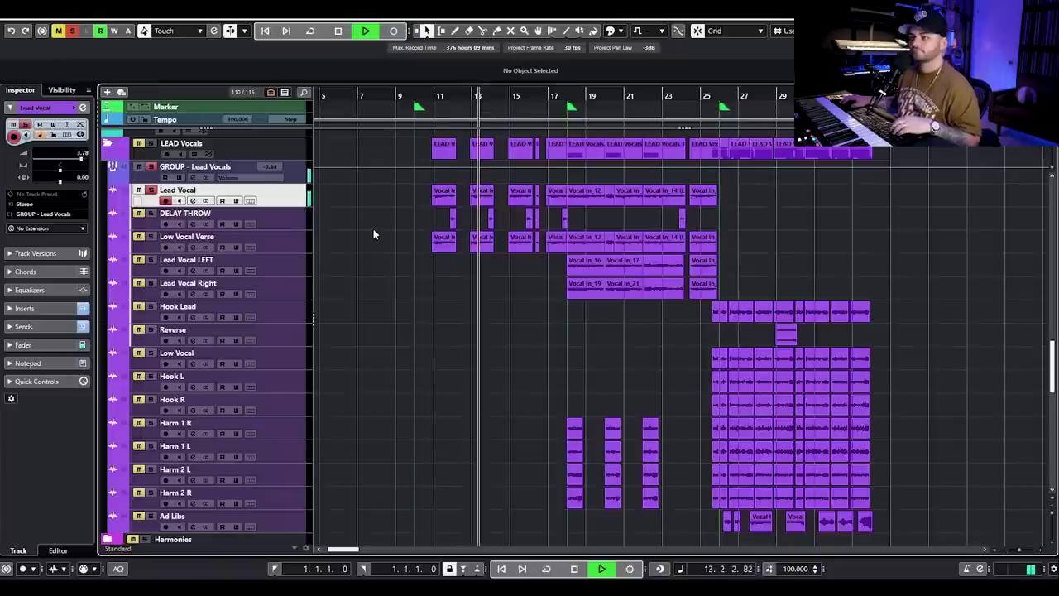
key(space)
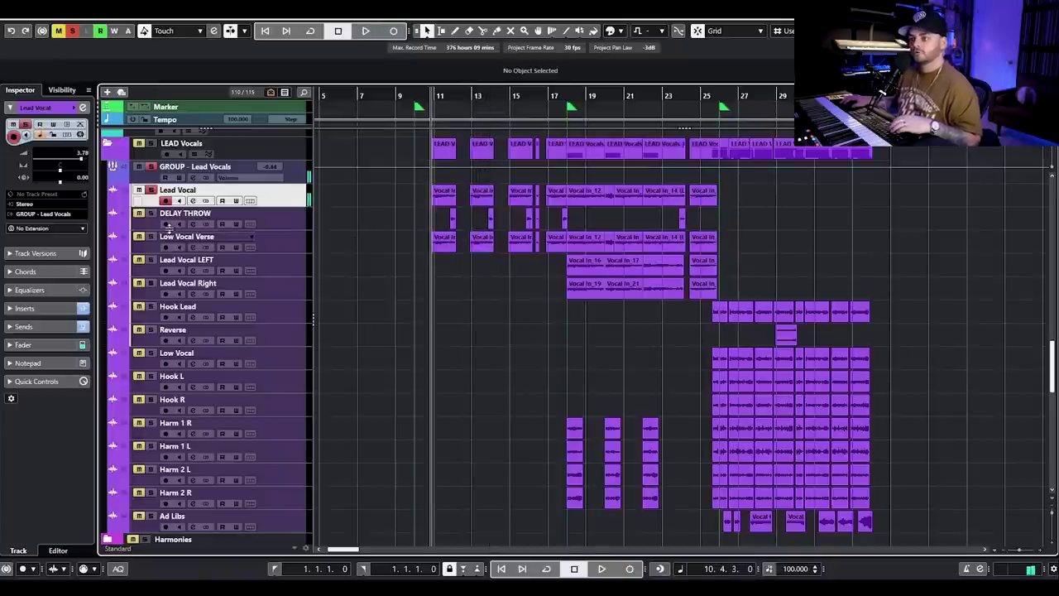
click(150, 236)
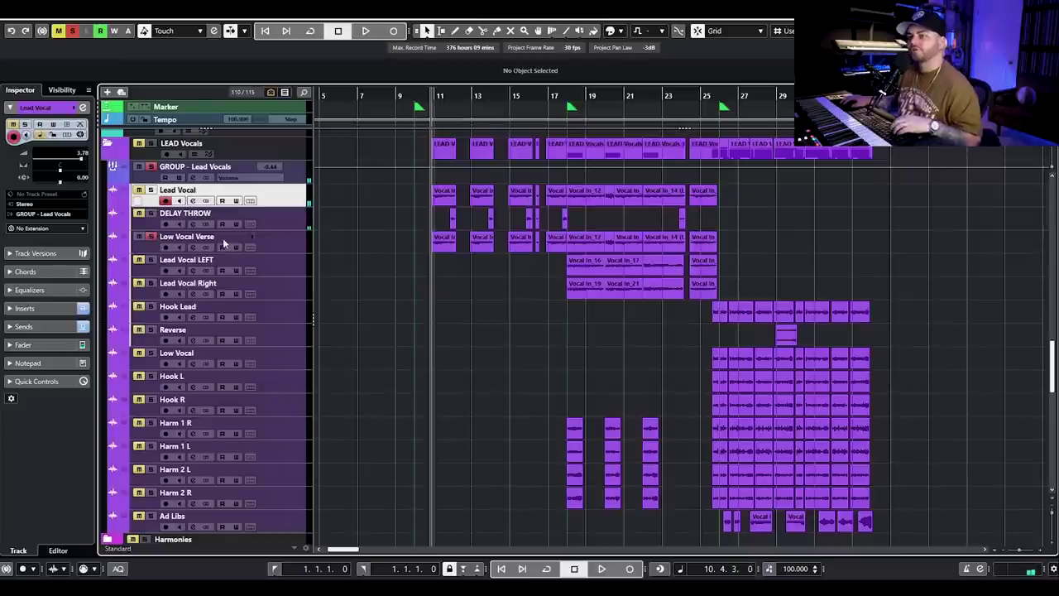
Step: Inspect the Auto-Tune Pro and Doubler4 Stereo inserts on the Low Vocal Verse channel, and close its settings
click(168, 252)
click(193, 247)
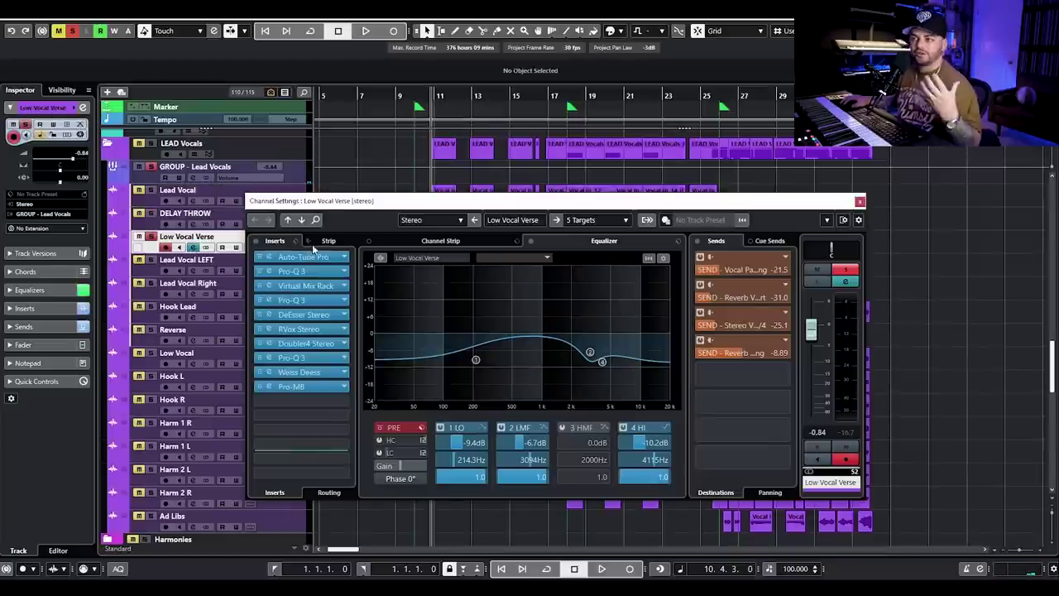
click(306, 257)
drag(855, 132, 464, 98)
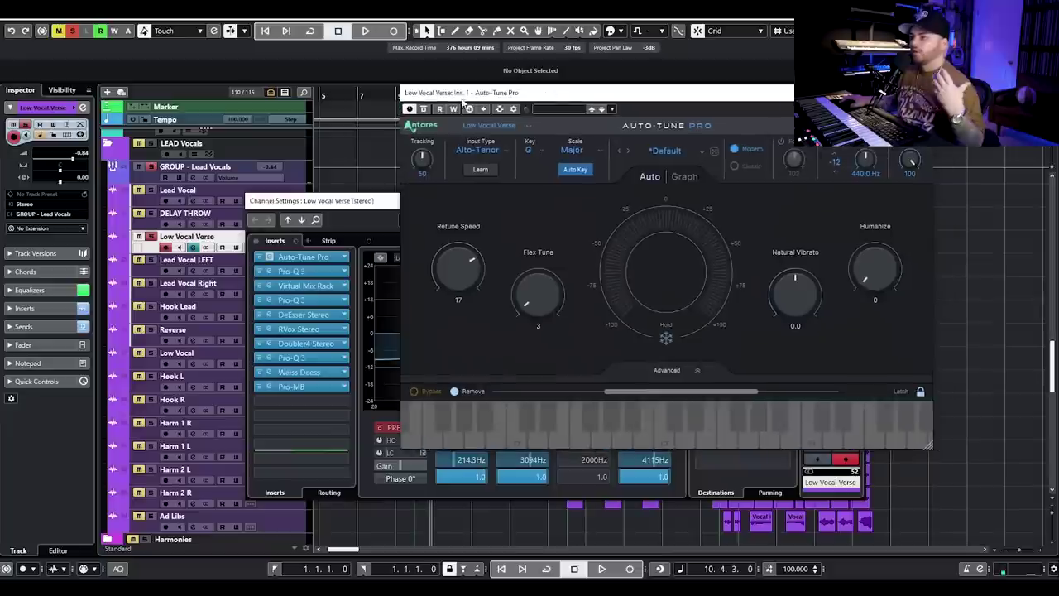
click(923, 93)
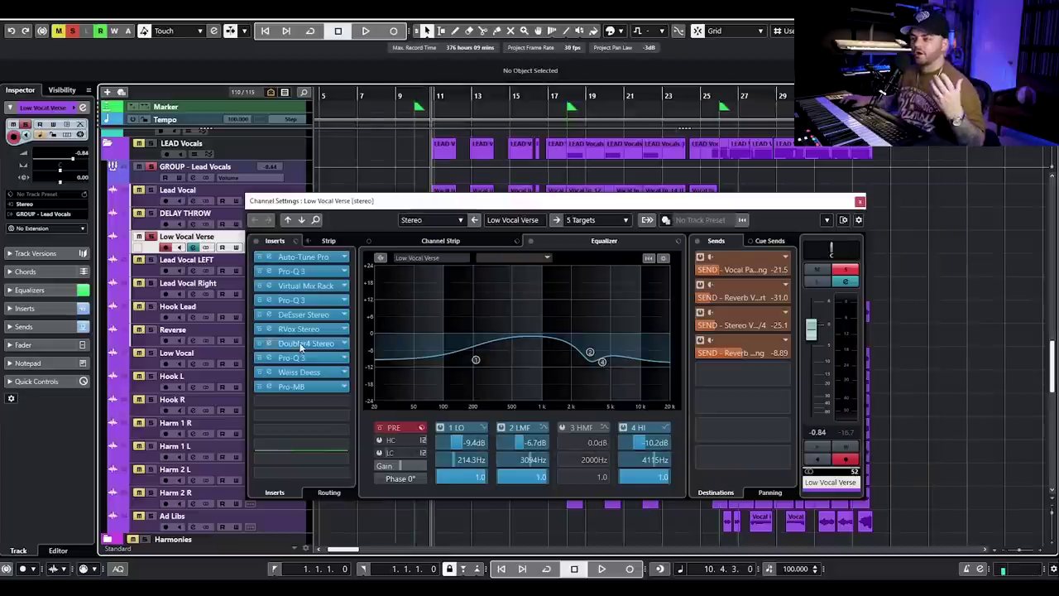
click(302, 344)
drag(995, 190, 587, 188)
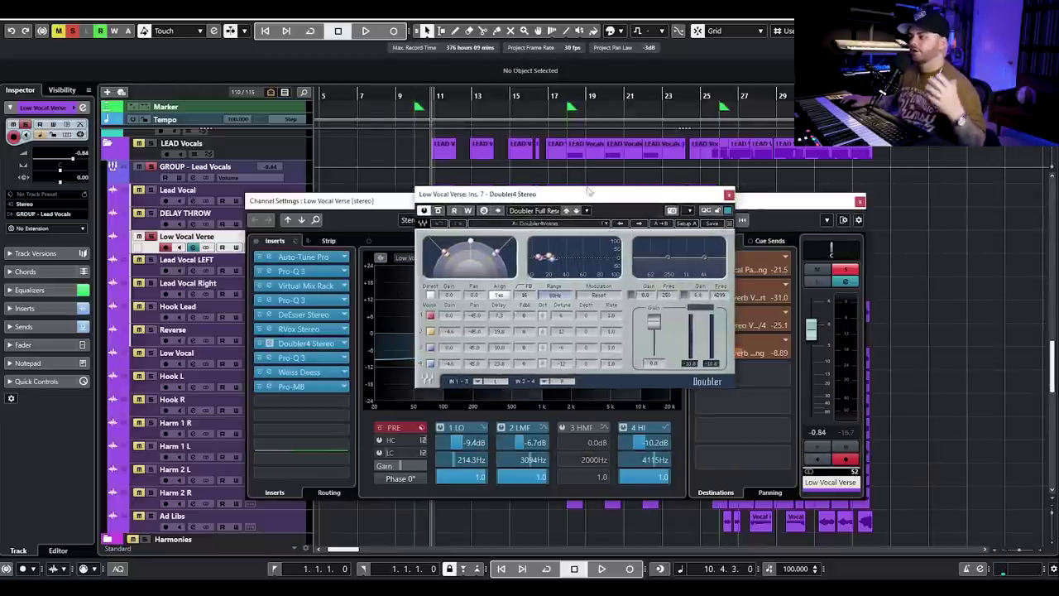
click(728, 195)
click(861, 201)
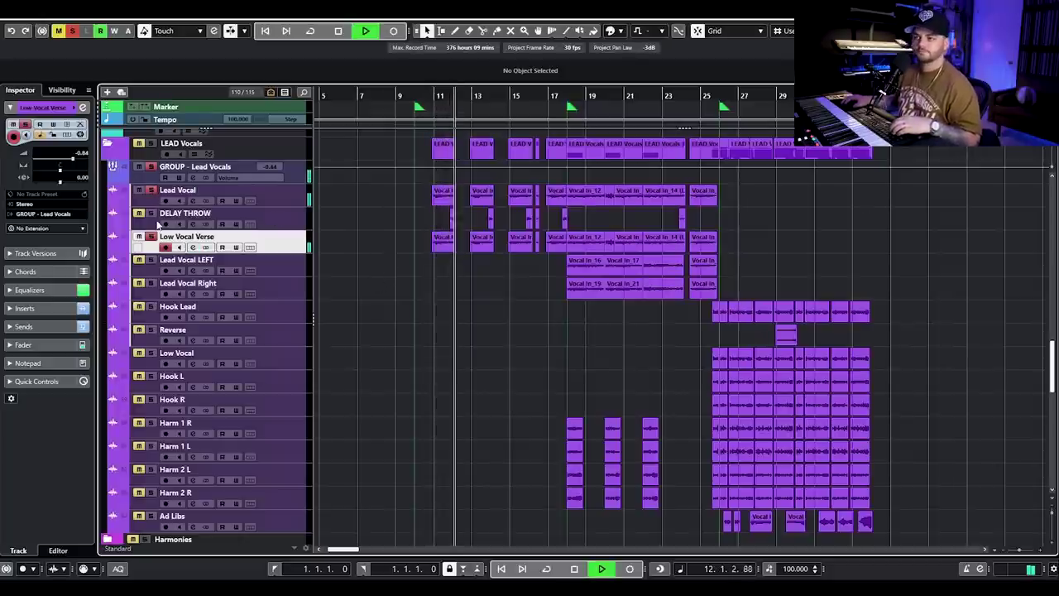
Step: Listen to Lead Vocal and Low Vocal Verse soloed together, and replace their solos with the whole LEAD Vocals folder
key(space)
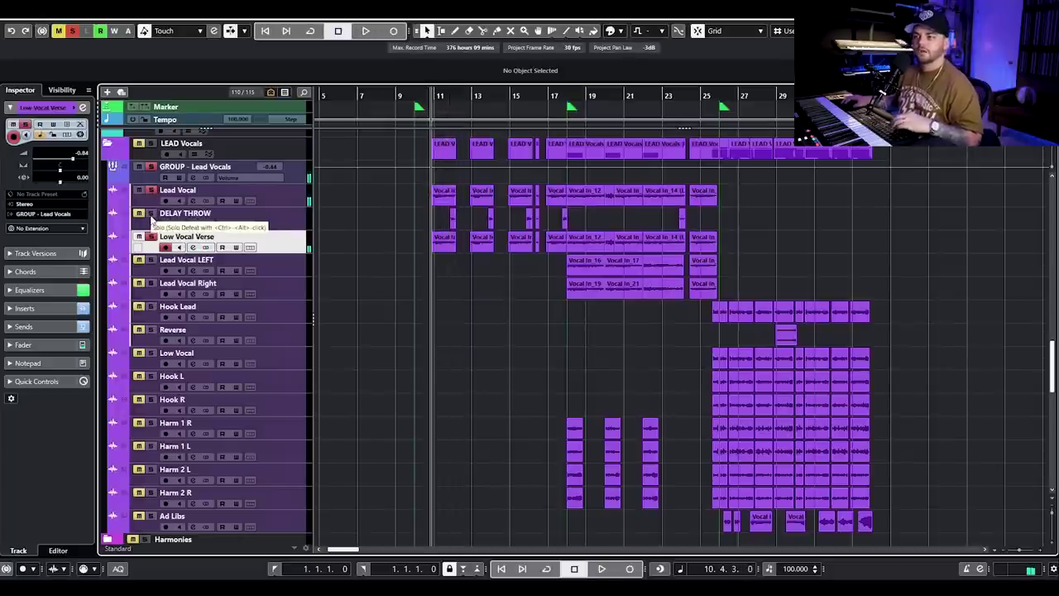
click(73, 35)
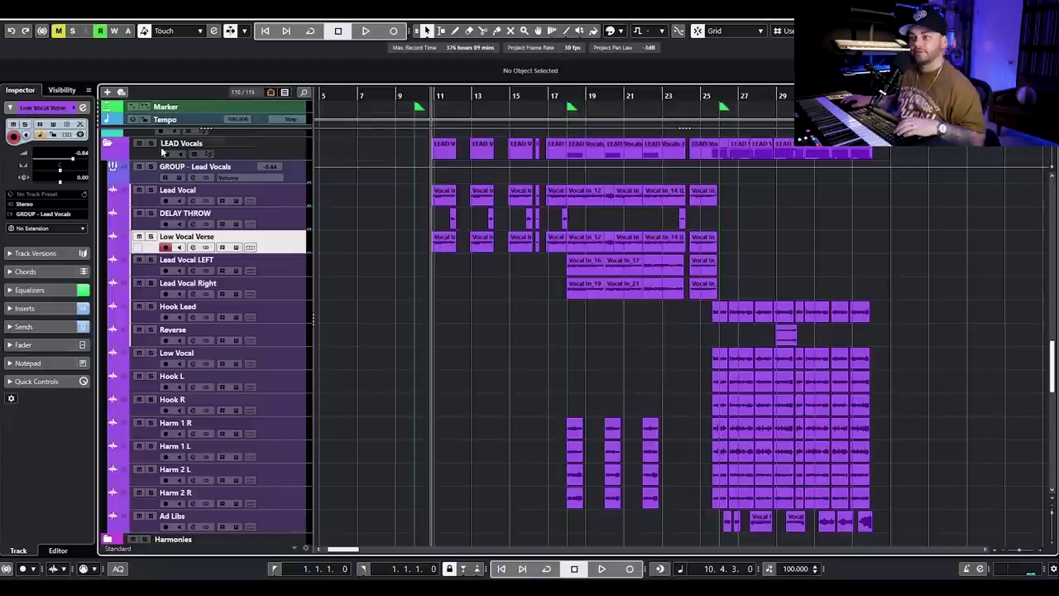
Step: Select the DELAY THROW track, open its channel settings and inspect the Spaced Out insert
click(294, 224)
scroll(477, 219, up, 6)
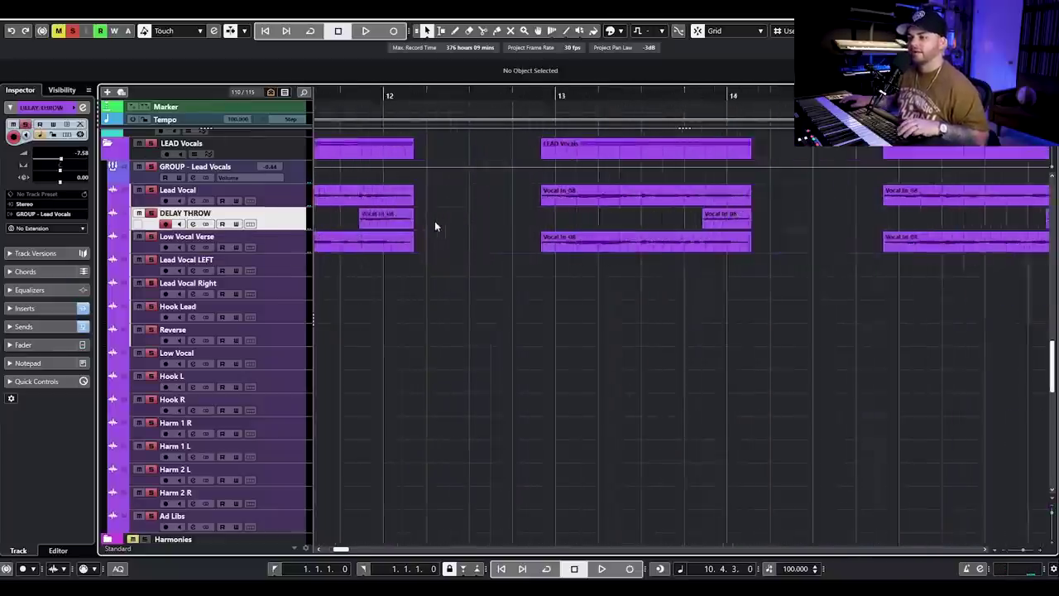
scroll(434, 221, left, 2)
click(193, 224)
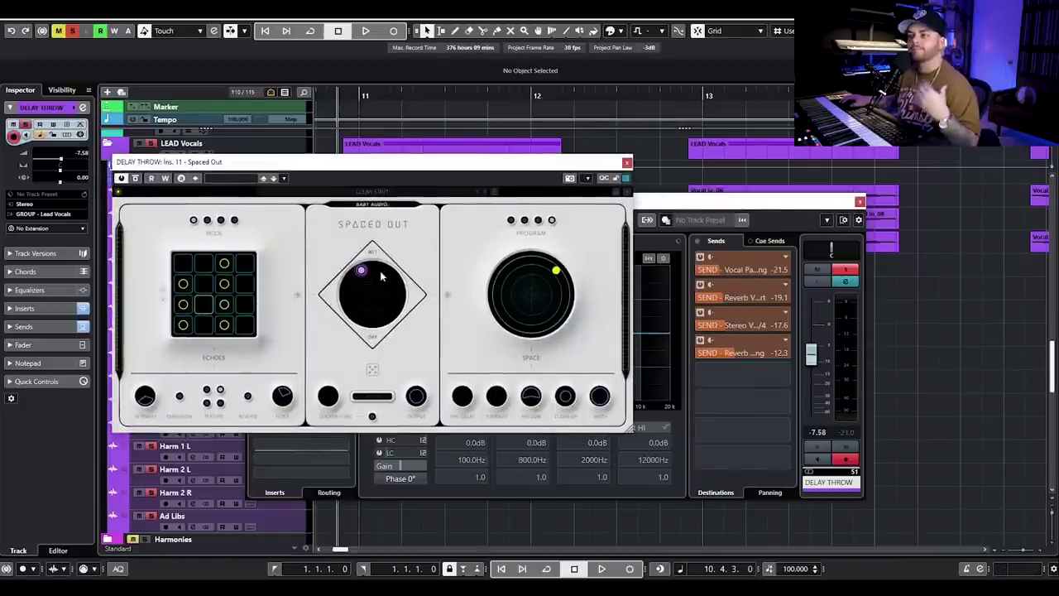
click(626, 162)
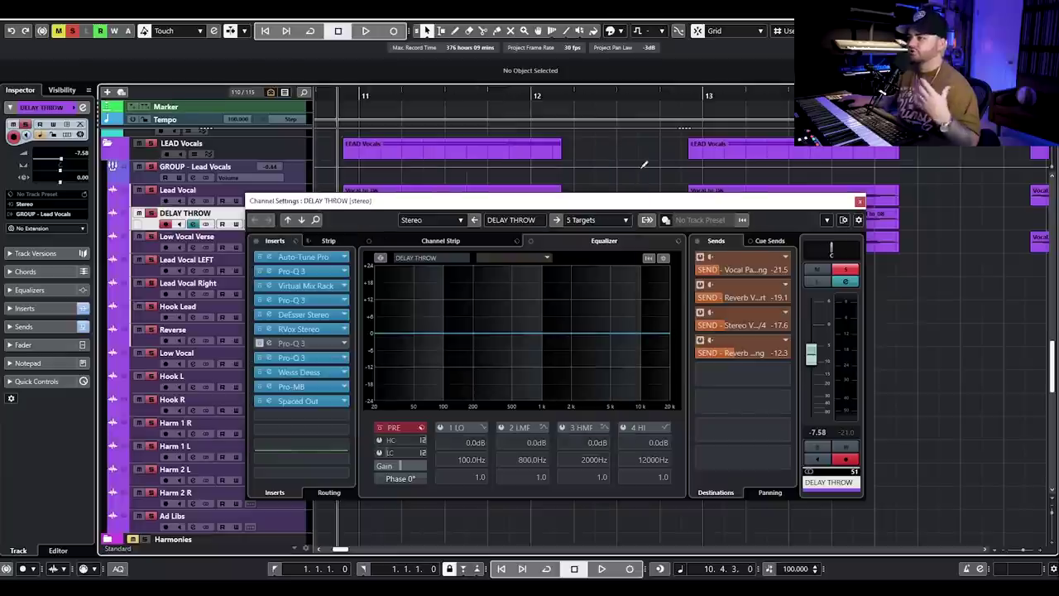
Step: Close the DELAY THROW channel settings, play the soloed LEAD Vocals folder from 10.4.3 past bar 12, and remove its solo
click(859, 202)
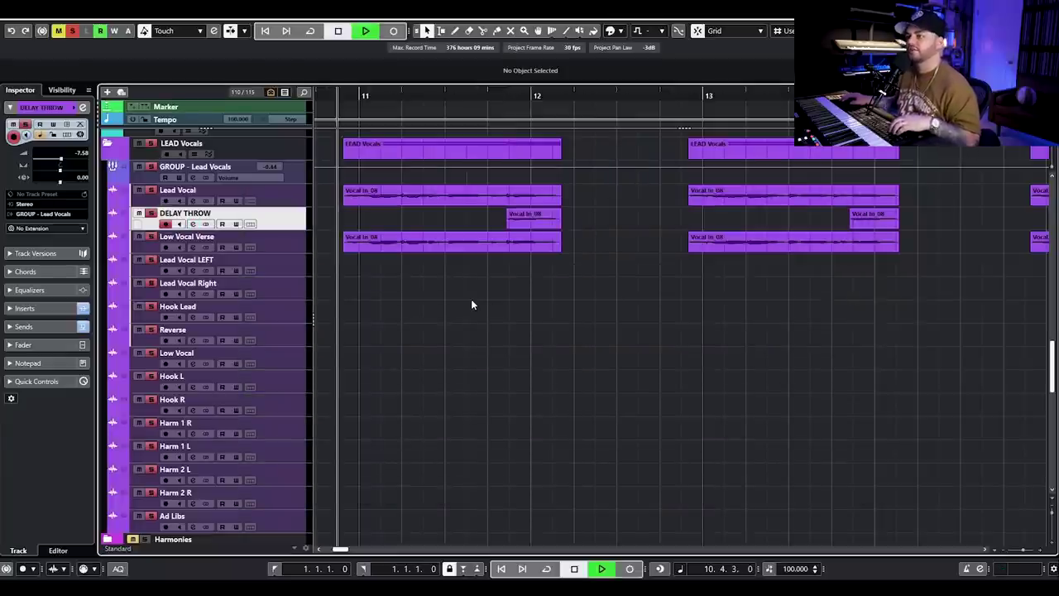
key(space)
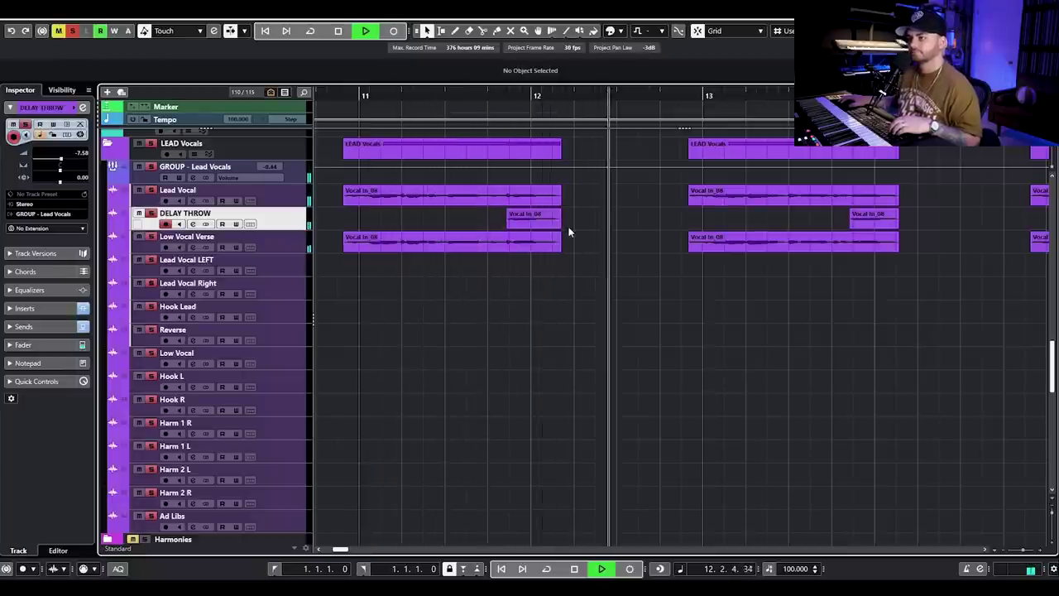
click(151, 143)
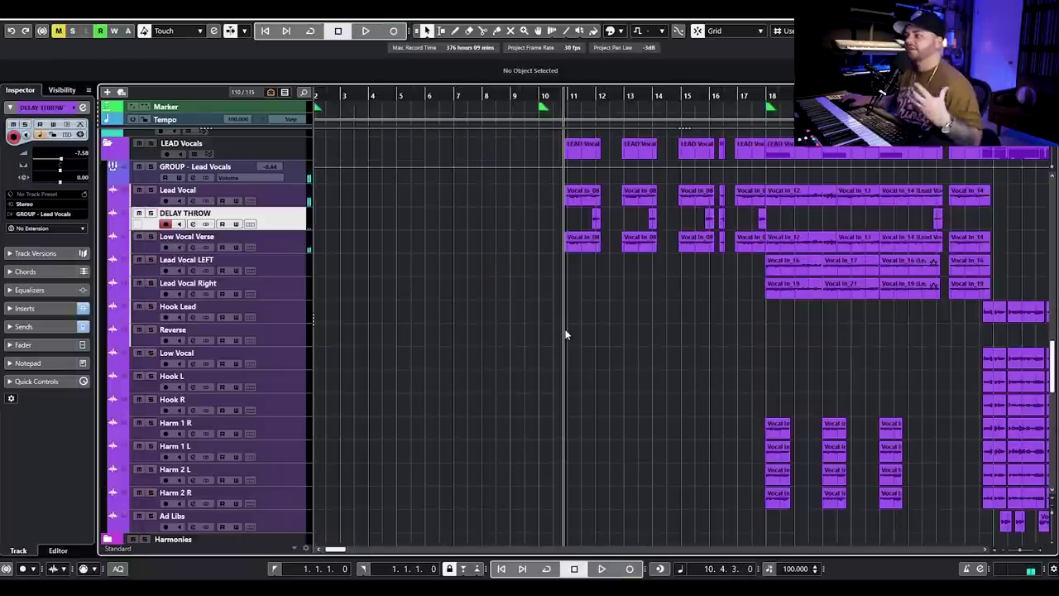
Step: Set the playback position to 17.2.1 and select all events on the Lead Vocal LEFT and Lead Vocal Right tracks
scroll(447, 253, down, 2)
drag(510, 225, 569, 259)
click(559, 295)
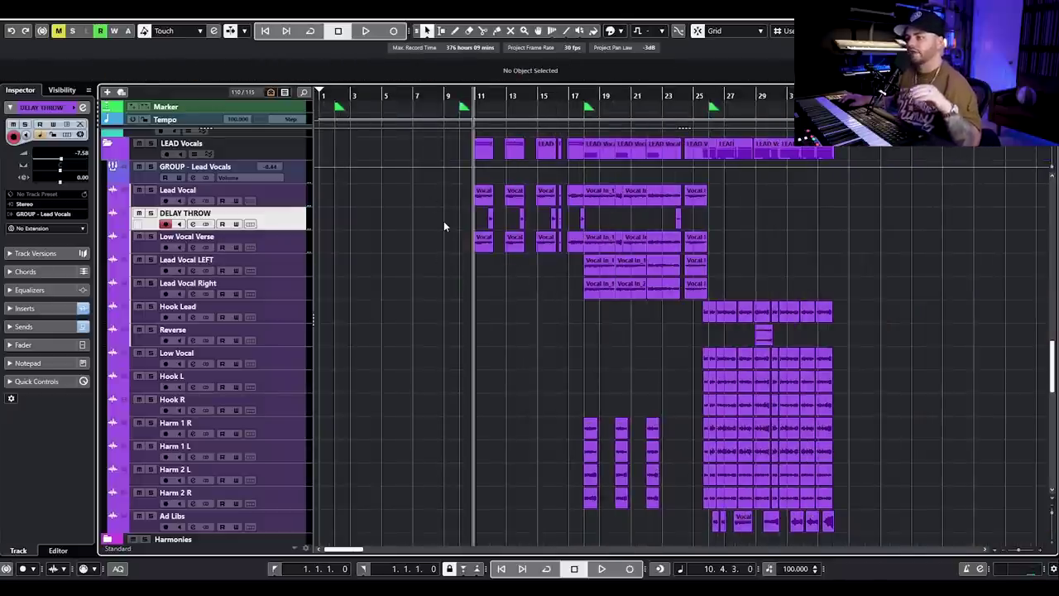
key(h)
key(h)
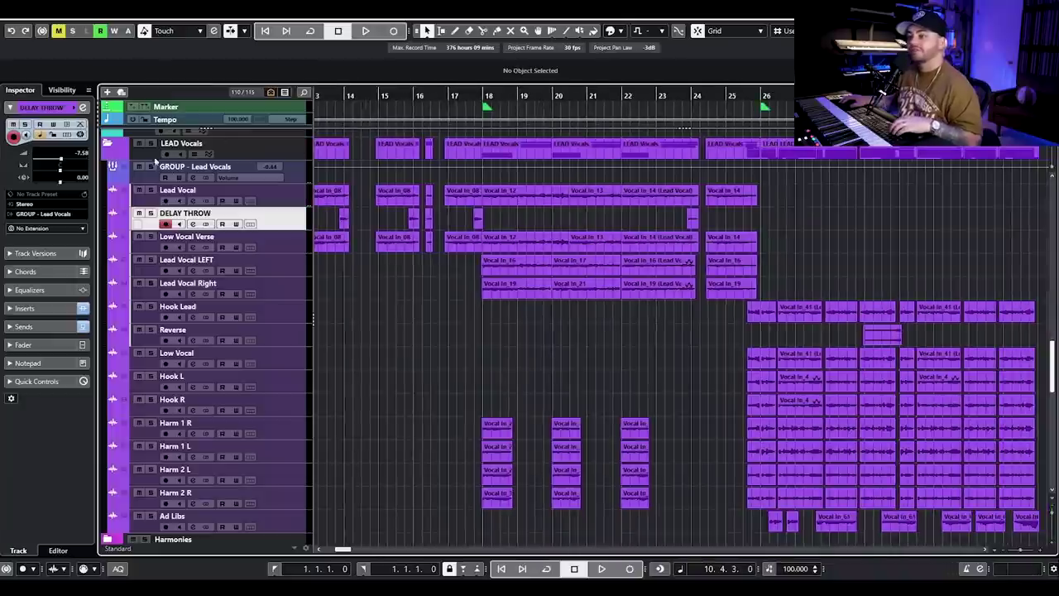
click(468, 99)
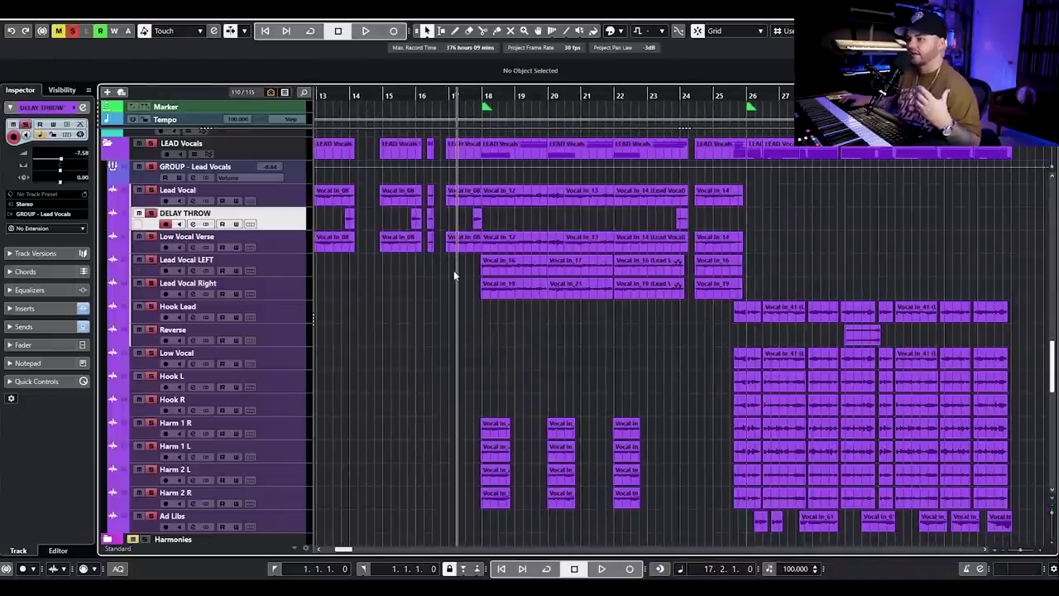
drag(453, 270, 728, 285)
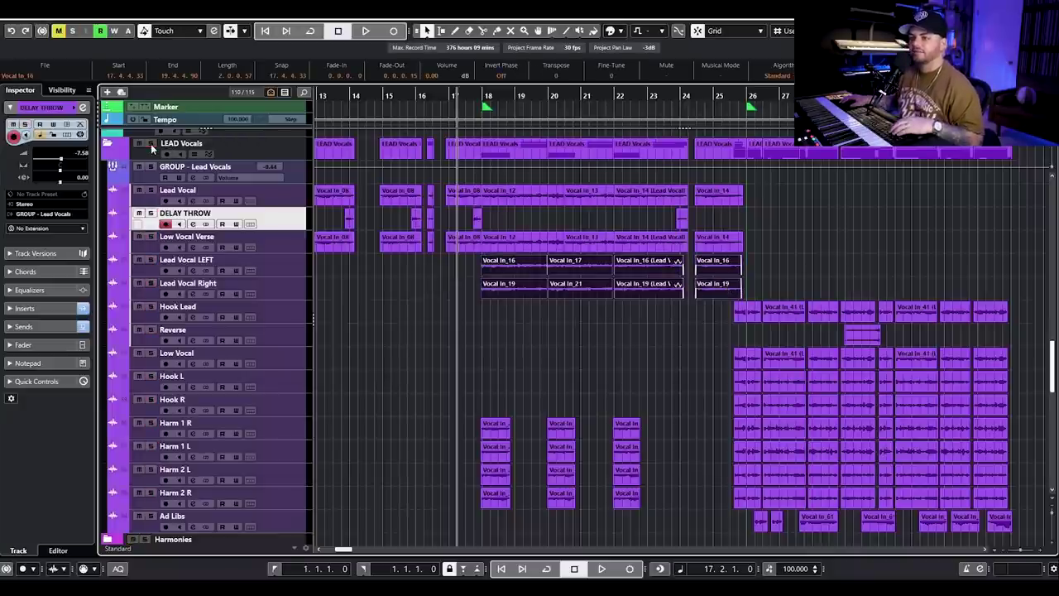
Step: Solo the Lead Vocal LEFT and Lead Vocal Right tracks and play them from just before bar 18
click(153, 236)
click(152, 283)
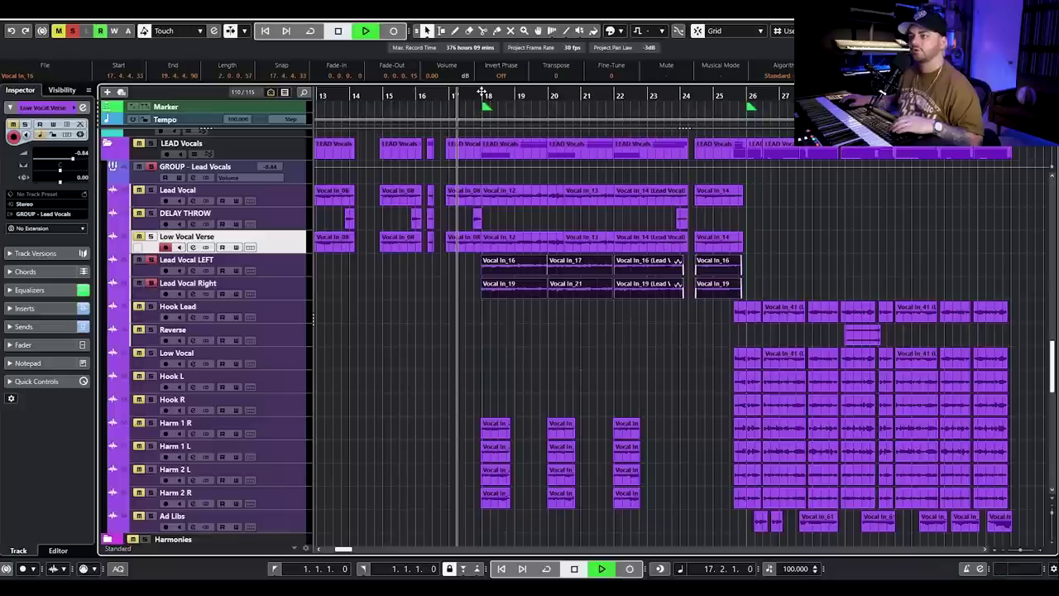
click(481, 93)
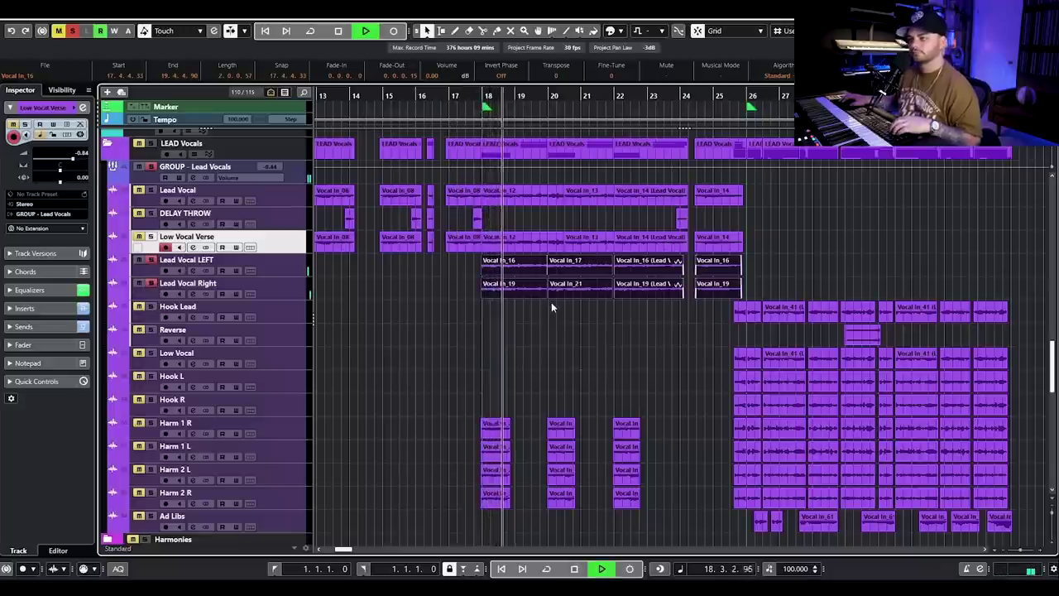
Step: Add Lead Vocal and Low Vocal Verse to the soloed left and right doubles during playback, and clear all solos after stopping
click(152, 190)
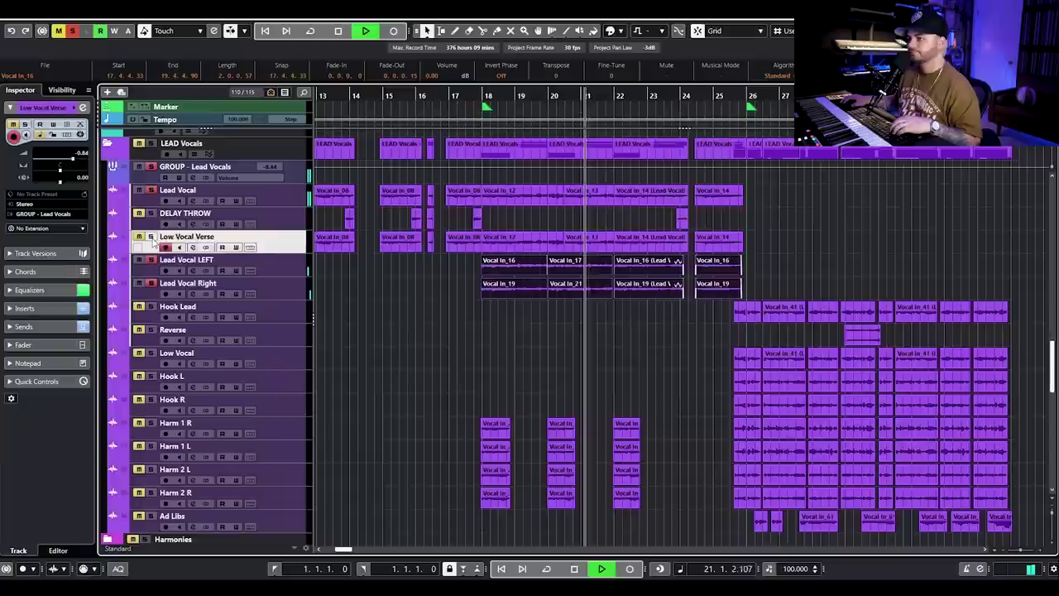
click(151, 238)
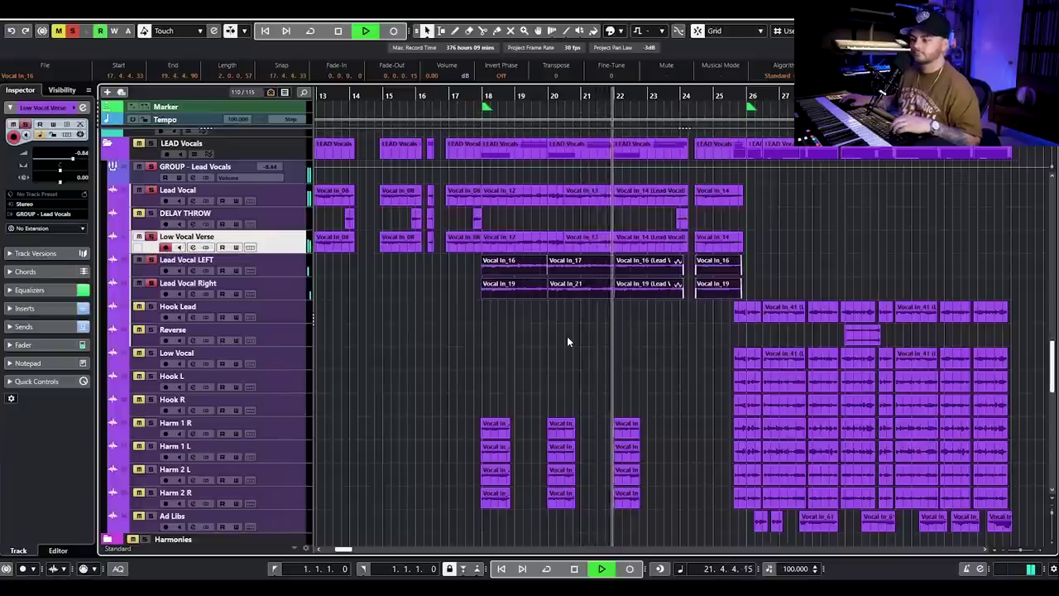
key(space)
click(73, 33)
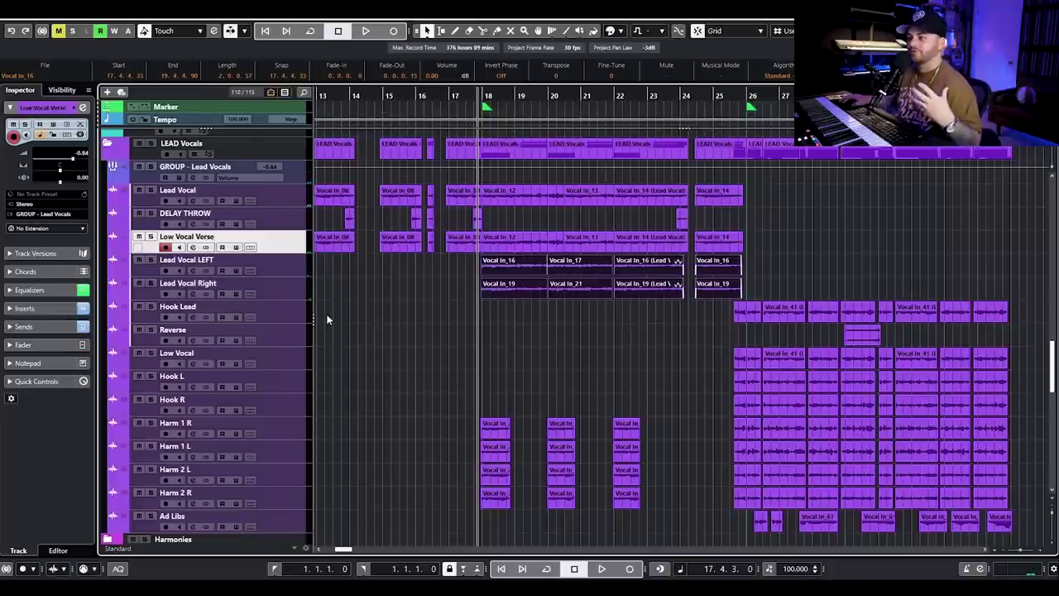
Step: Solo the four harmony tracks, Harm 1 R, Harm 1 L, Harm 2 L and Harm 2 R, and play them from 17.4.3
scroll(365, 386, down, 3)
click(152, 340)
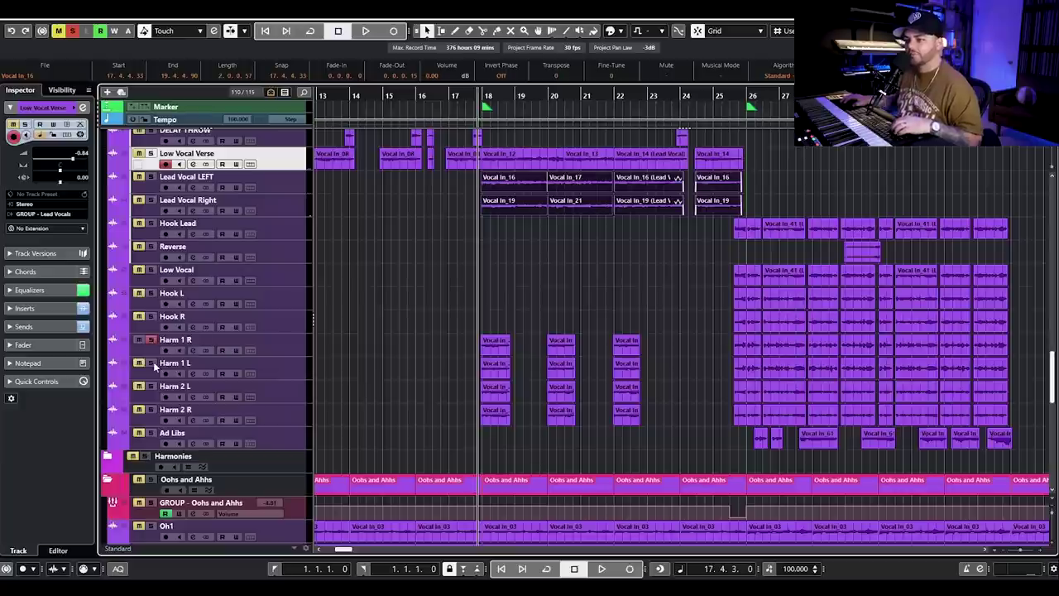
click(308, 346)
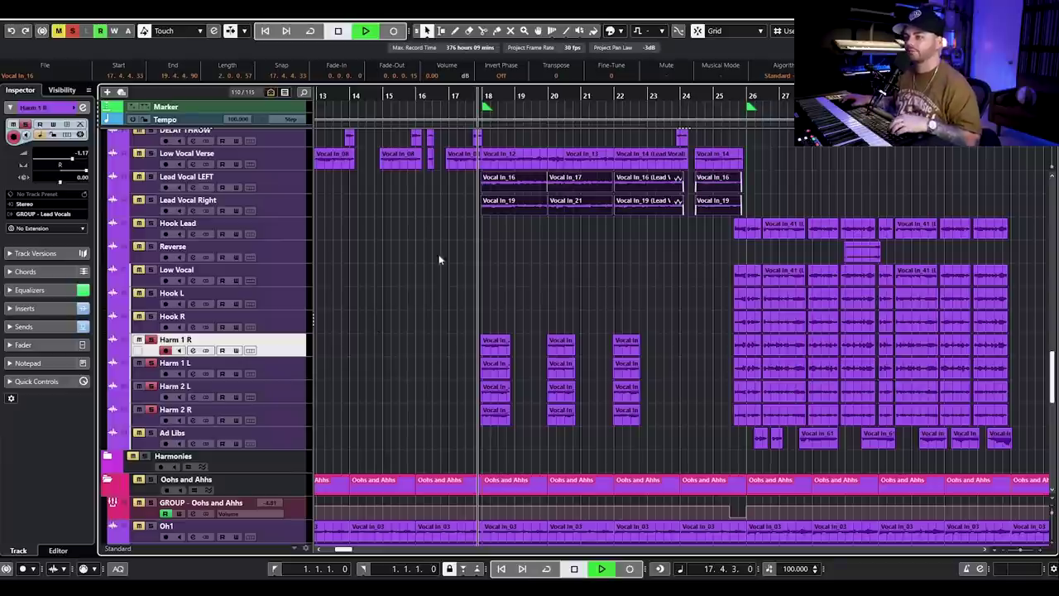
key(space)
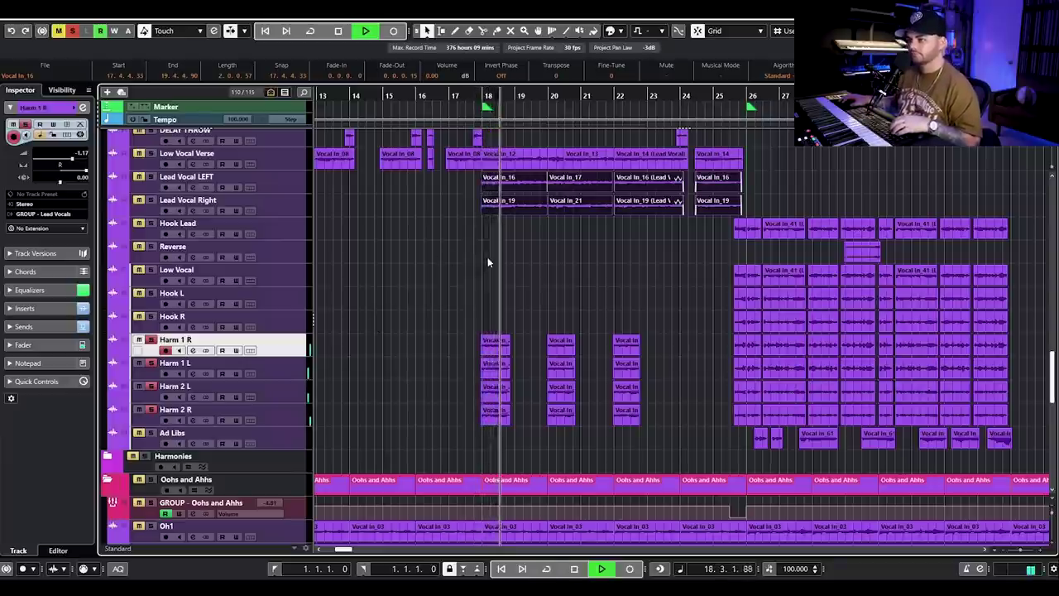
scroll(487, 262, up, 3)
key(space)
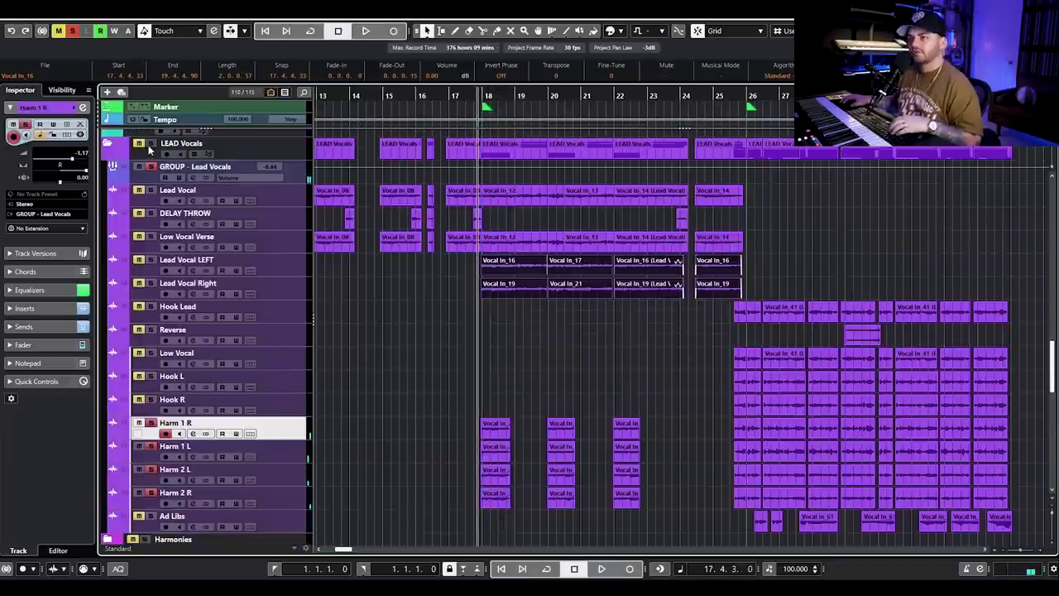
Step: Solo the whole LEAD Vocals folder and play it from 17.4.3 past bar 20
scroll(404, 288, down, 3)
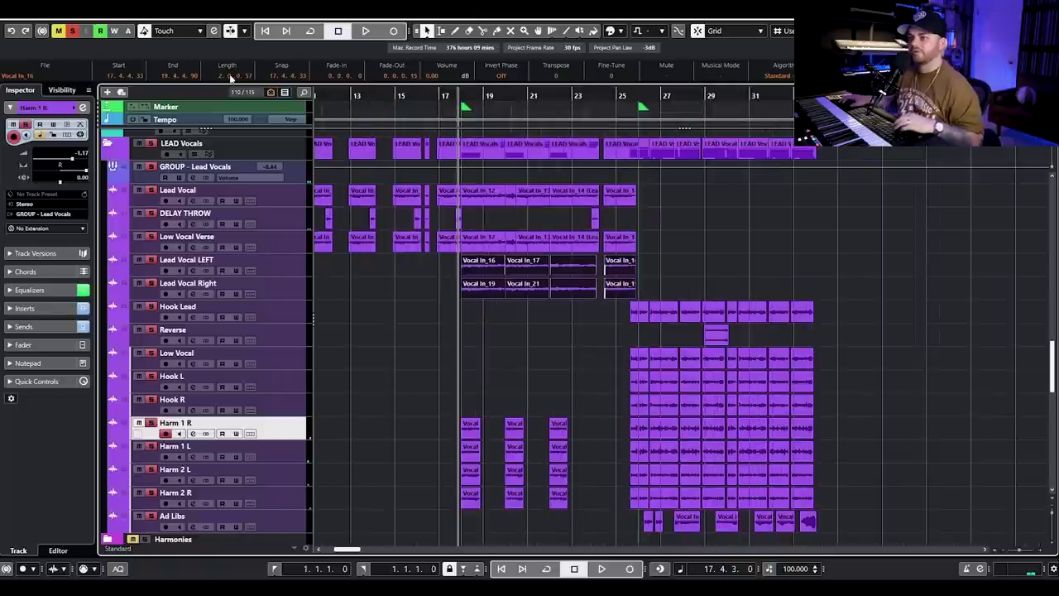
key(space)
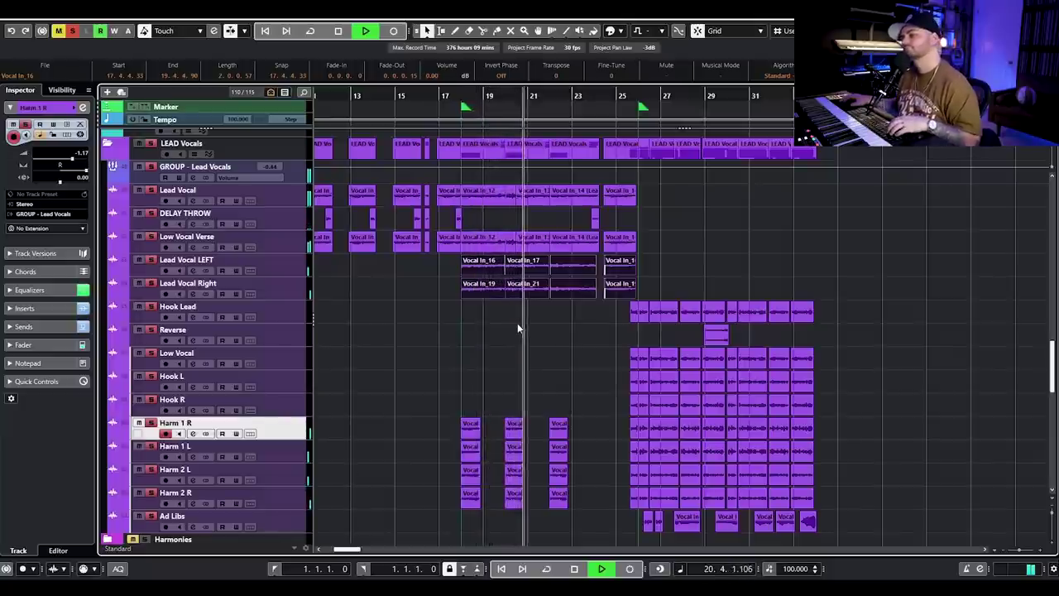
key(space)
Step: Play from 17.4.3 past bar 20 with only the Focus audio track at the end of the track list soloed
scroll(414, 379, down, 10)
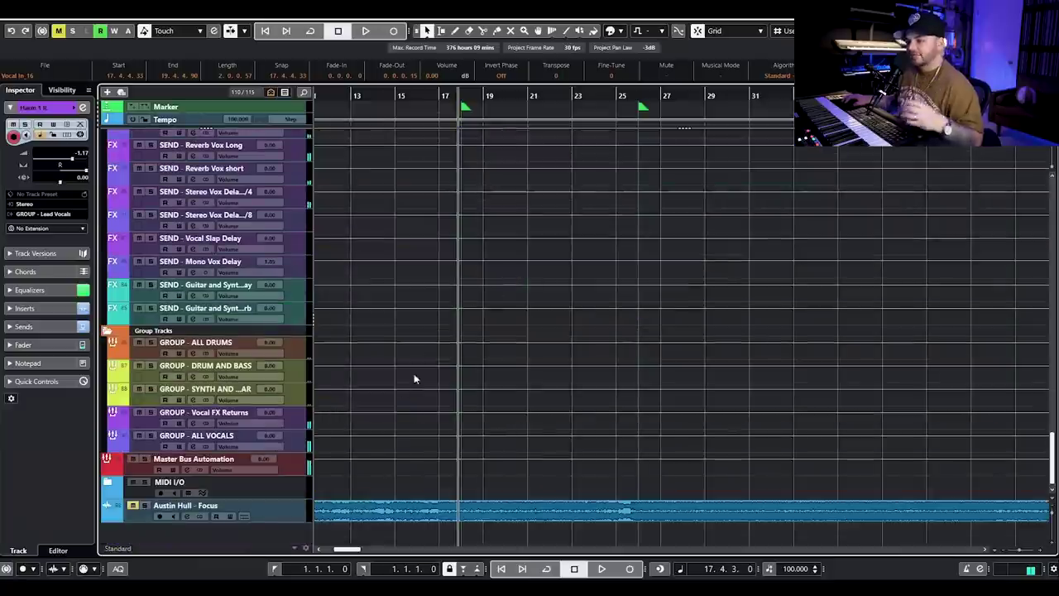
key(space)
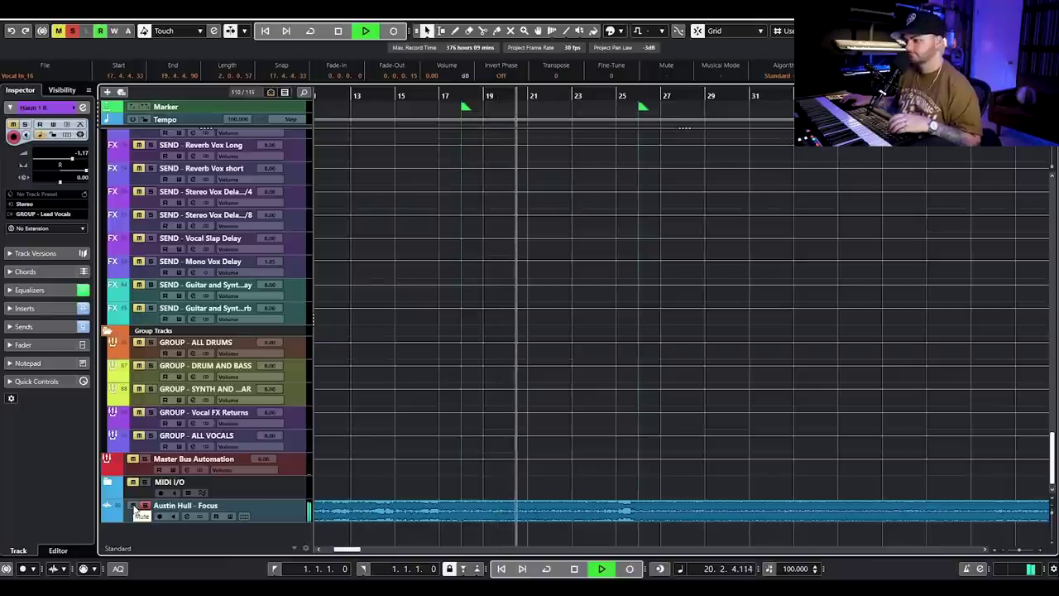
key(space)
Step: Play the full arrangement without solos from 17.1.3 past bar 22
scroll(518, 350, up, 8)
scroll(498, 306, down, 1)
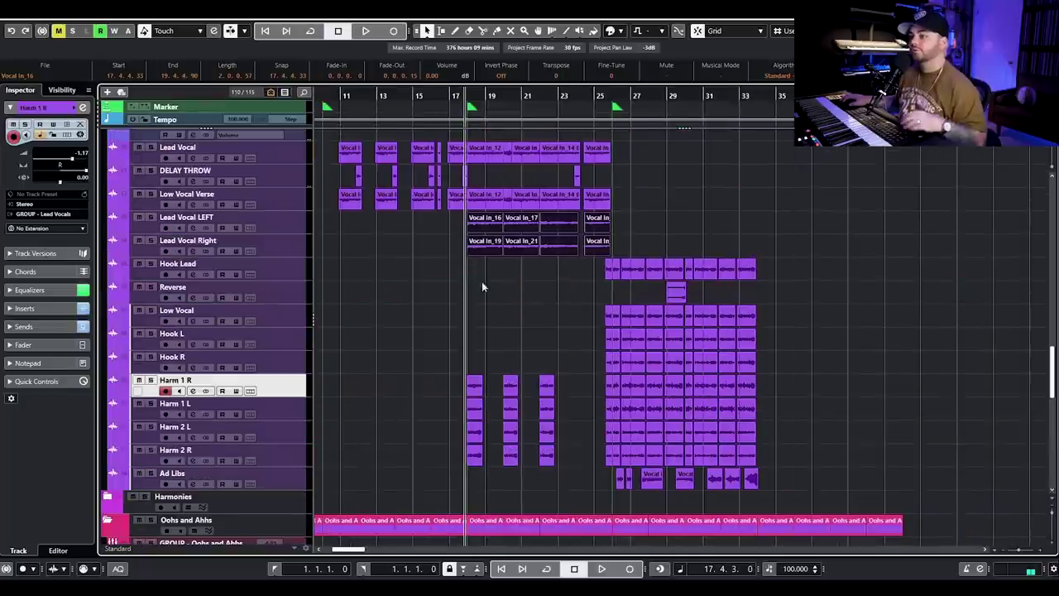
click(452, 94)
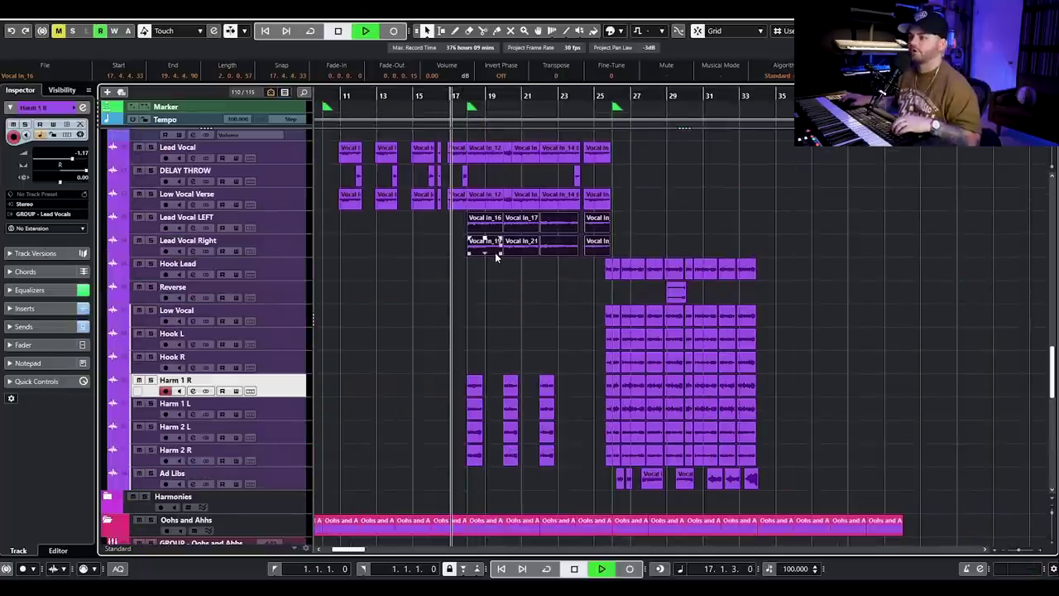
key(space)
click(490, 303)
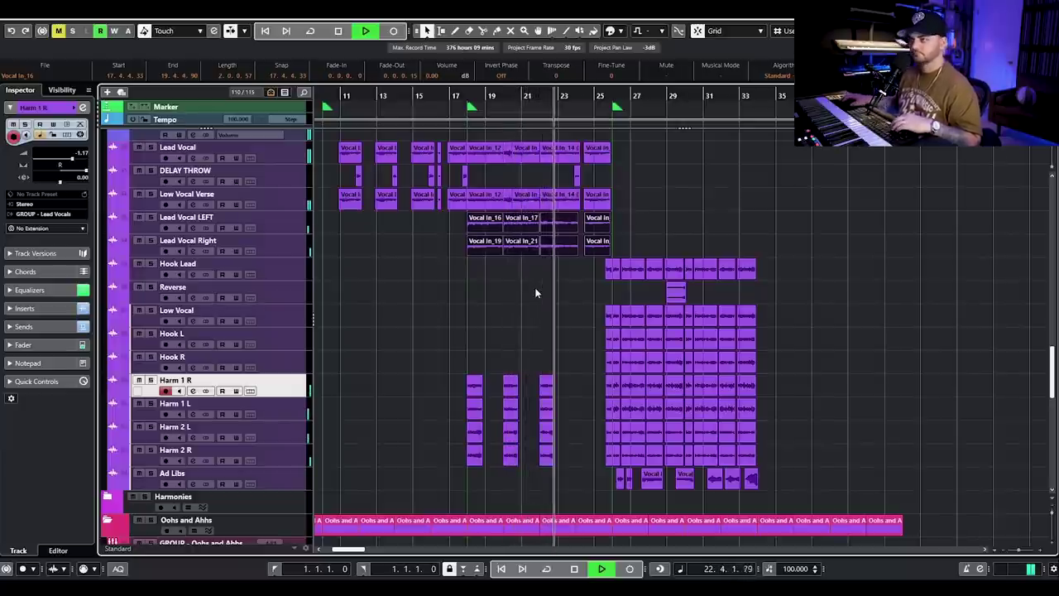
key(space)
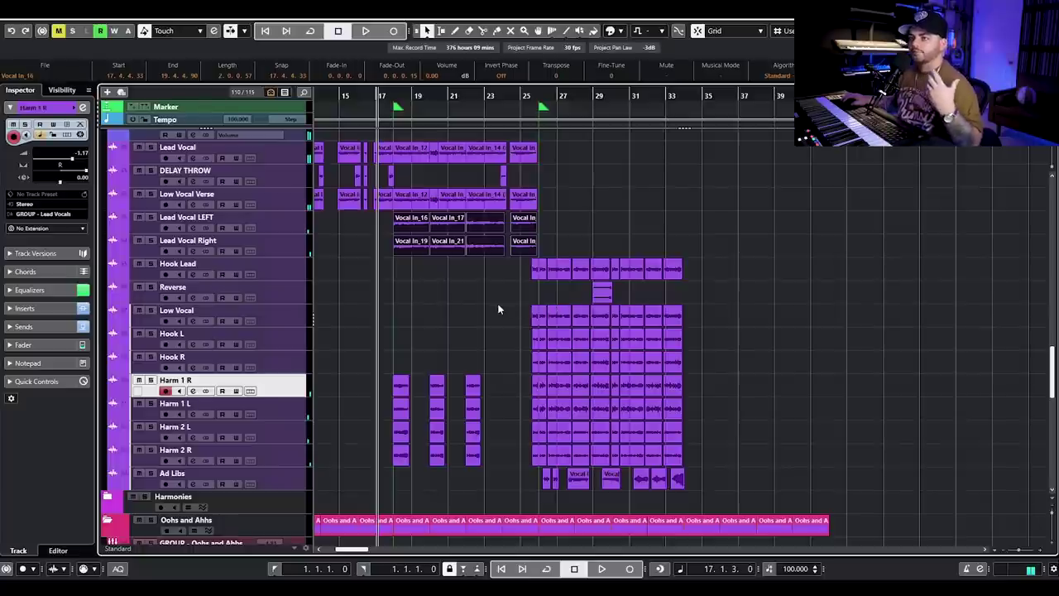
Step: Solo the Hook Lead track and play it from just before bar 26
click(527, 94)
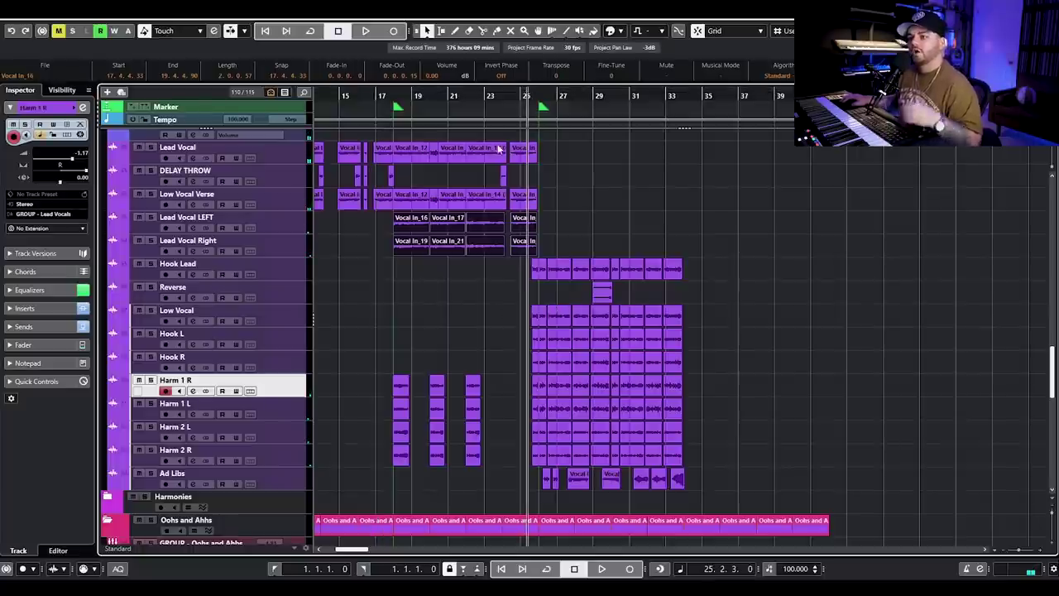
click(150, 264)
scroll(496, 283, up, 4)
click(603, 96)
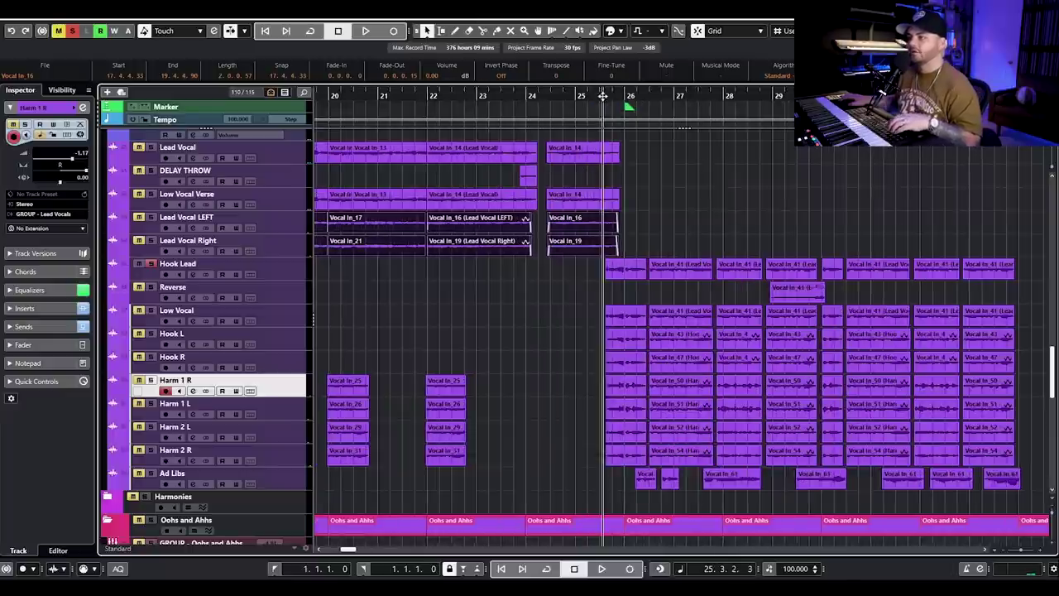
key(space)
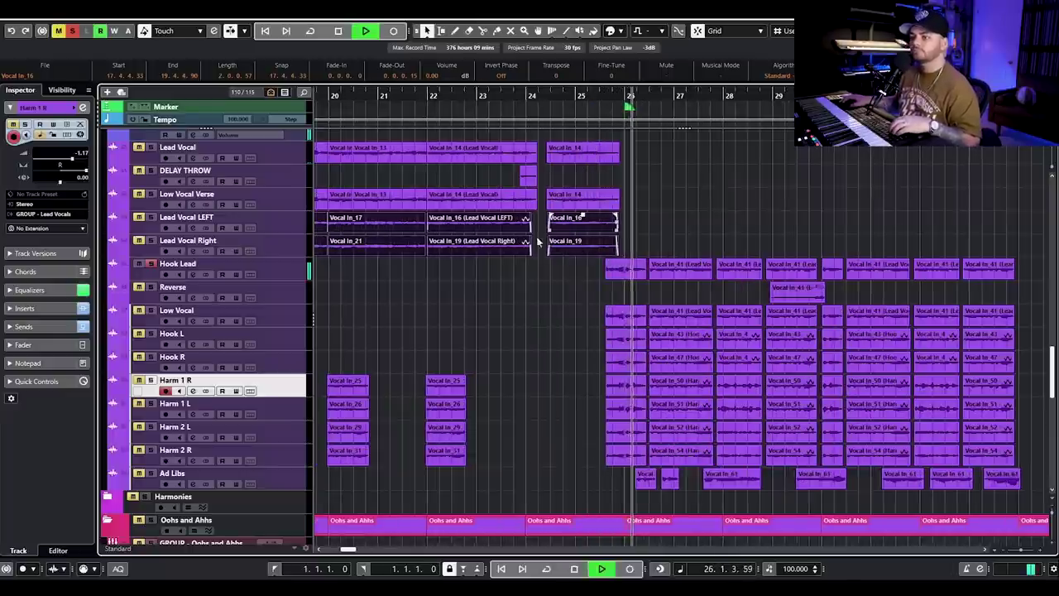
key(space)
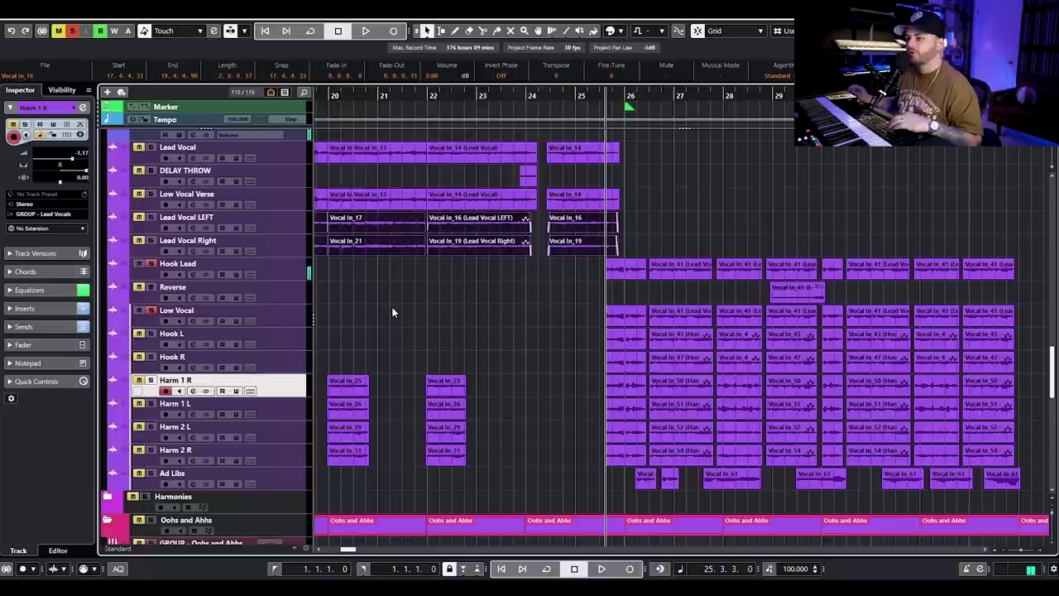
Step: Layer Low Vocal, Hook L and Hook R onto the soloed Hook Lead, play the combinations from 25.3.3, and clear all solos
key(space)
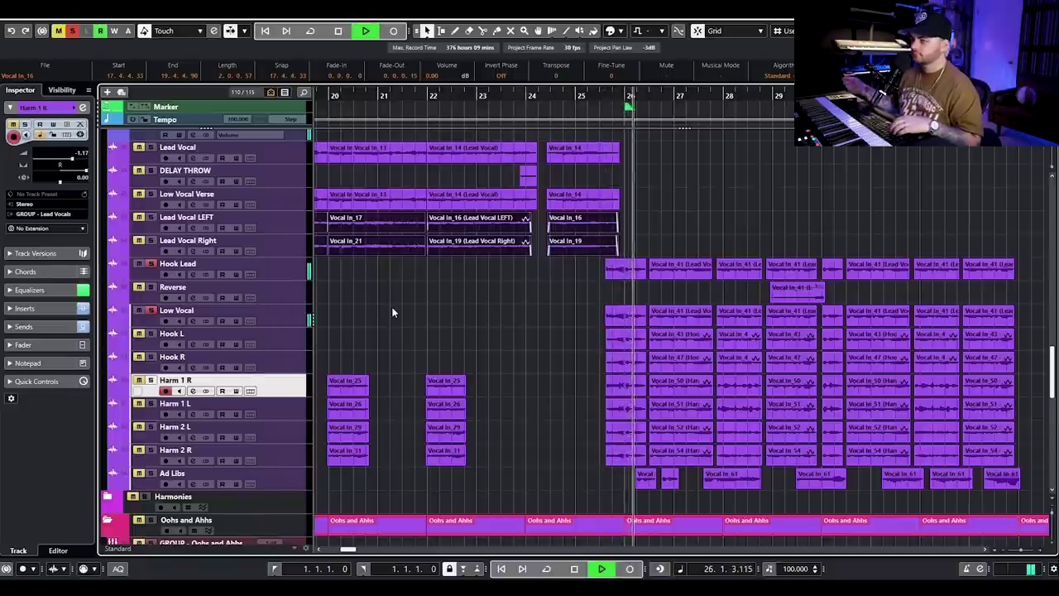
key(space)
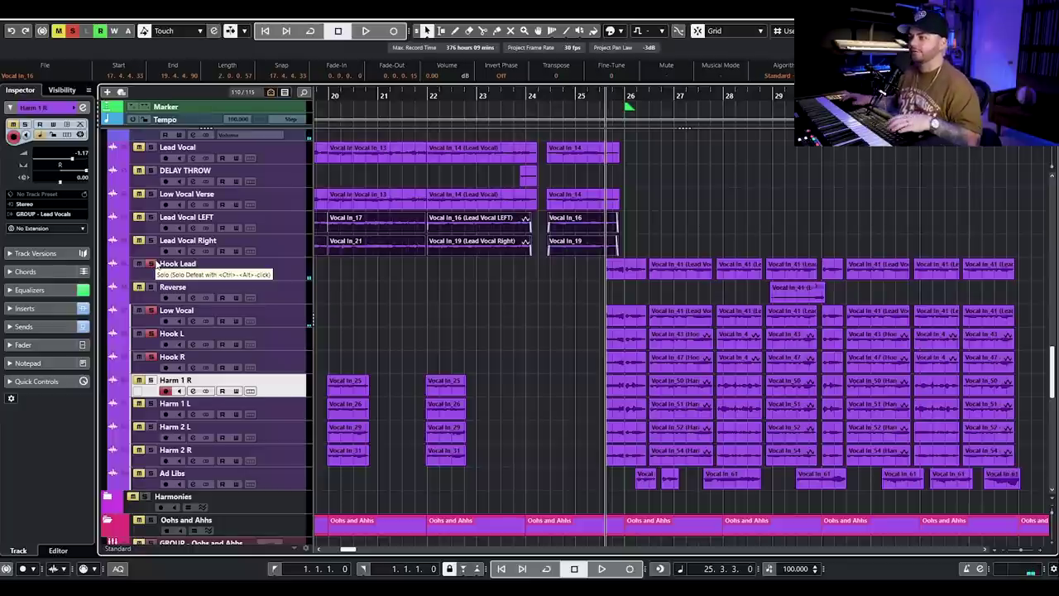
key(space)
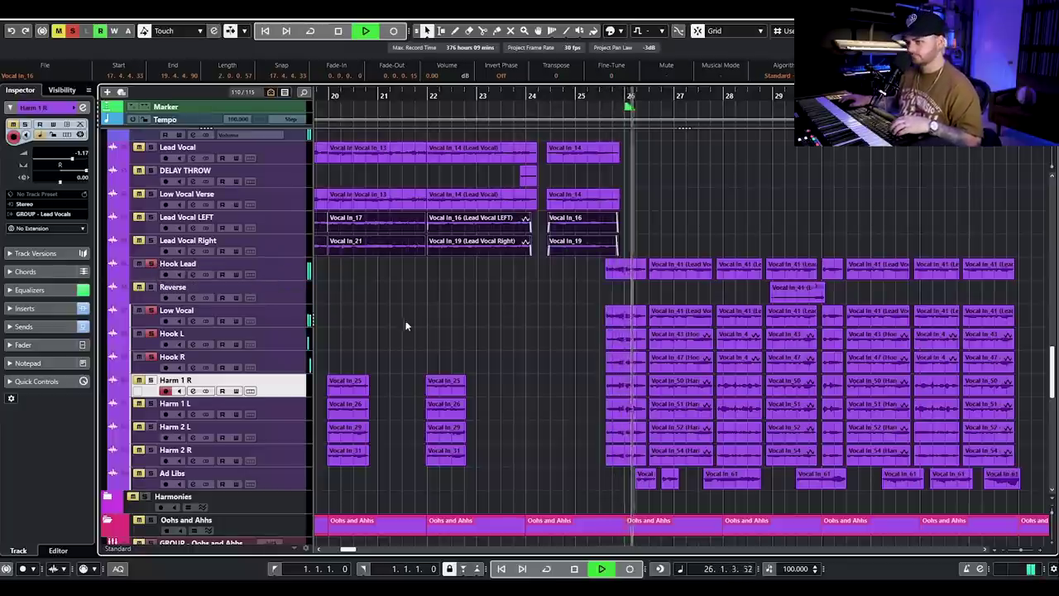
click(150, 310)
click(151, 263)
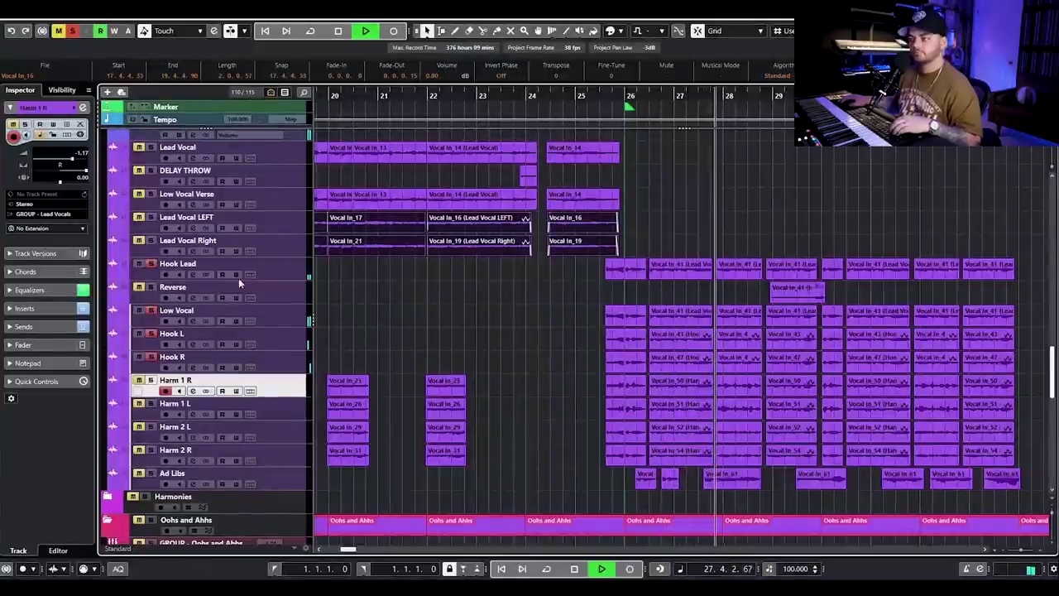
scroll(445, 310, down, 2)
key(space)
click(74, 32)
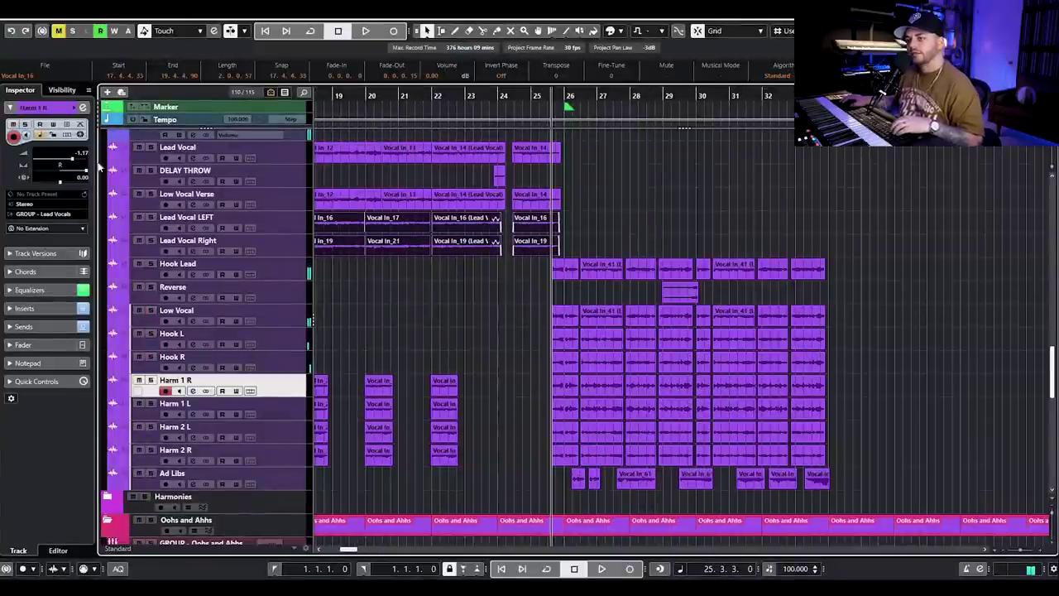
Step: Solo the Harm 1 L/R pair, switch the solo to the Harm 2 L/R pair, and play from 25.3.3
click(151, 380)
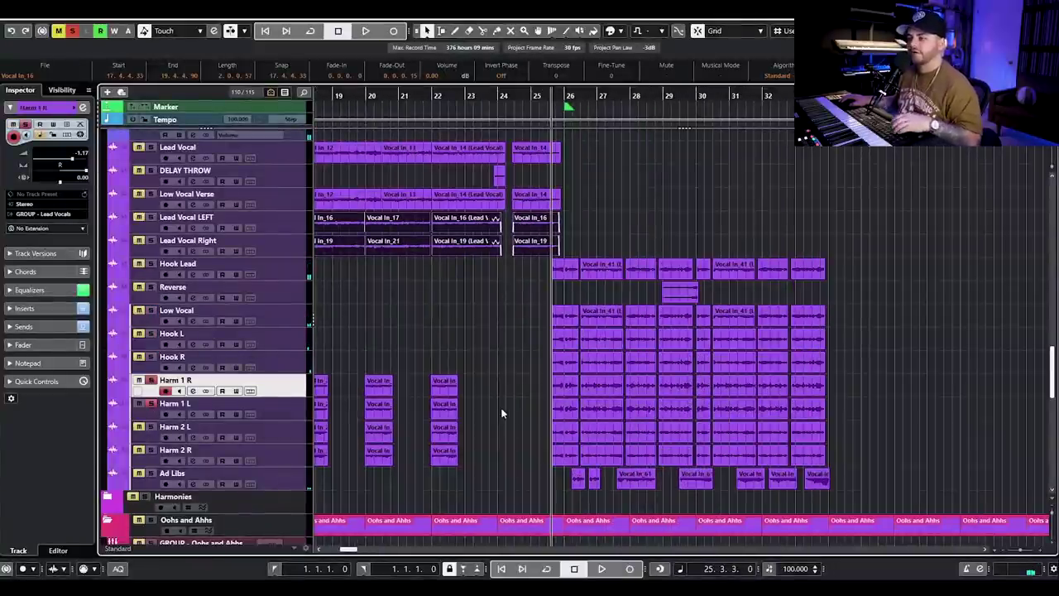
key(space)
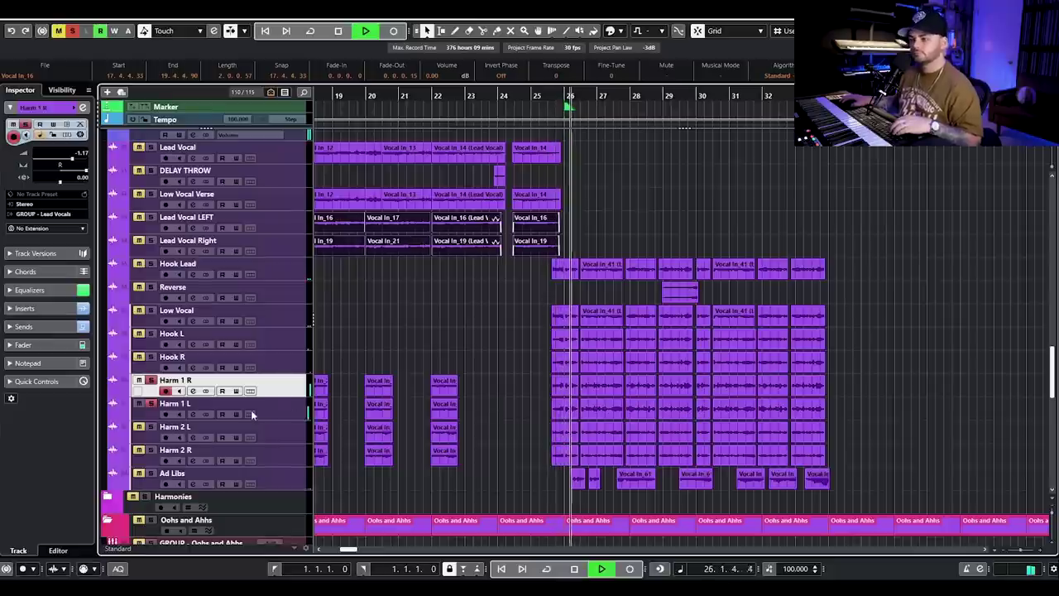
key(space)
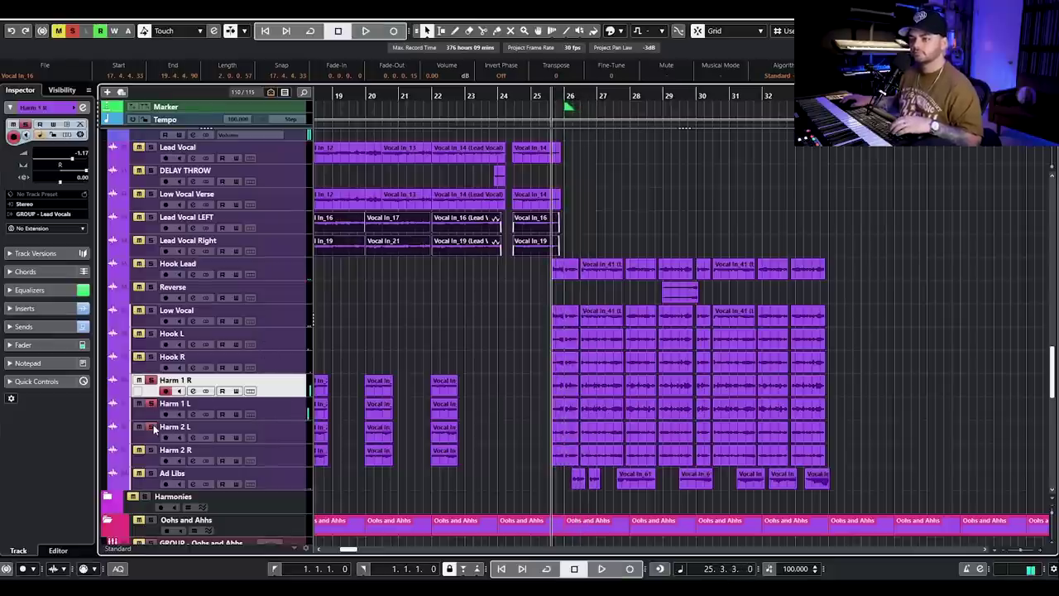
click(257, 423)
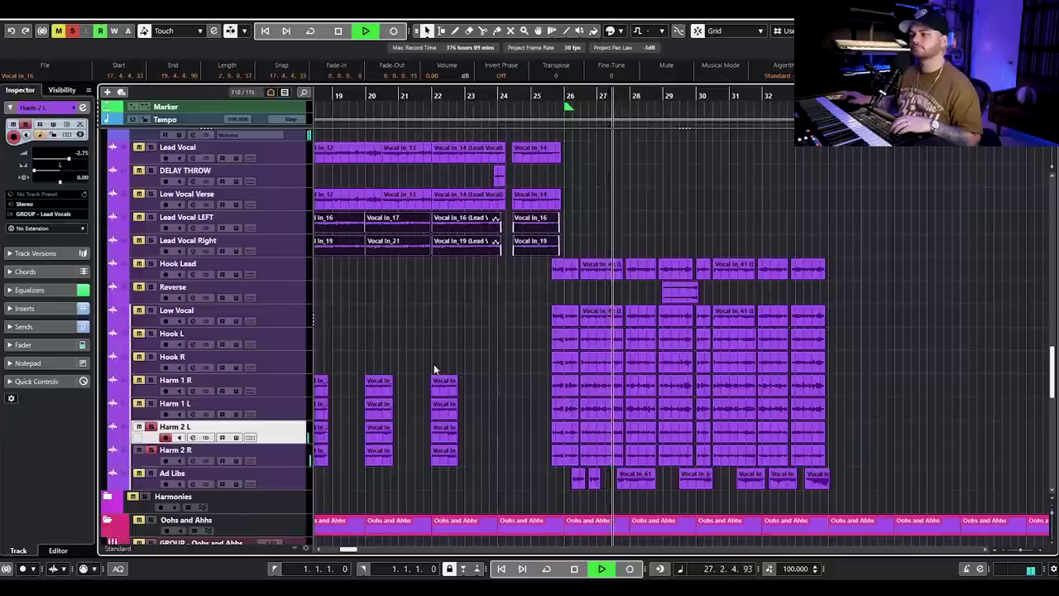
key(space)
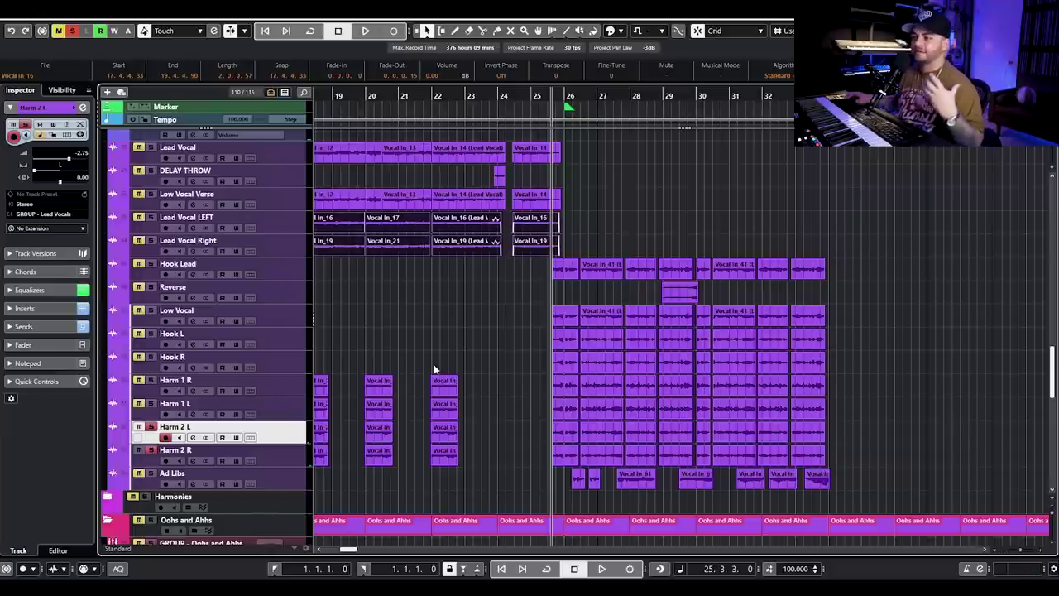
Step: Solo the whole LEAD Vocals folder and play the stacked hook vocals together from 25.3.3
scroll(430, 345, up, 2)
scroll(430, 345, down, 2)
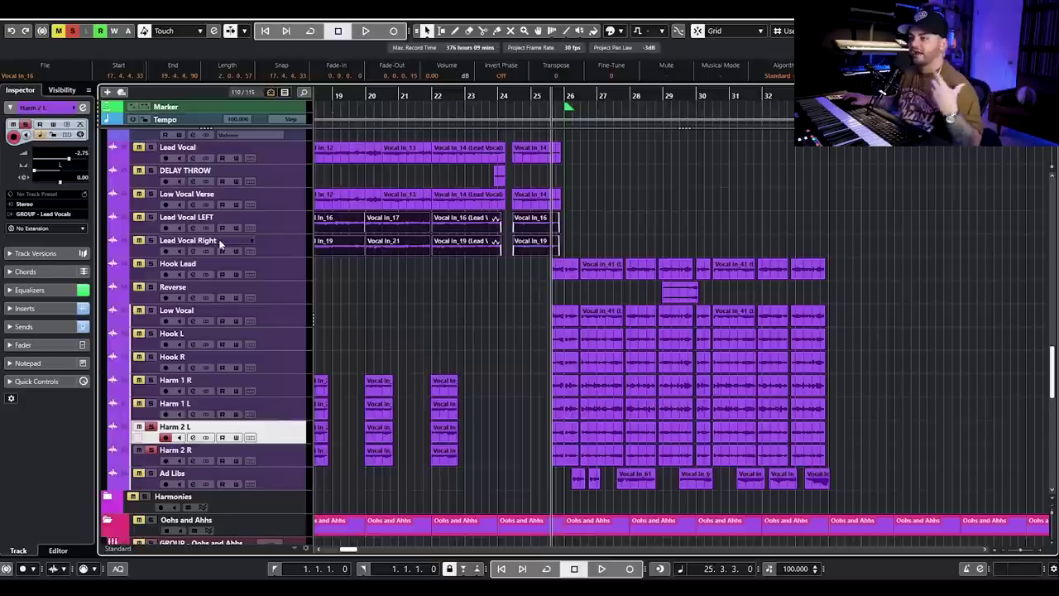
scroll(207, 231, up, 7)
click(153, 266)
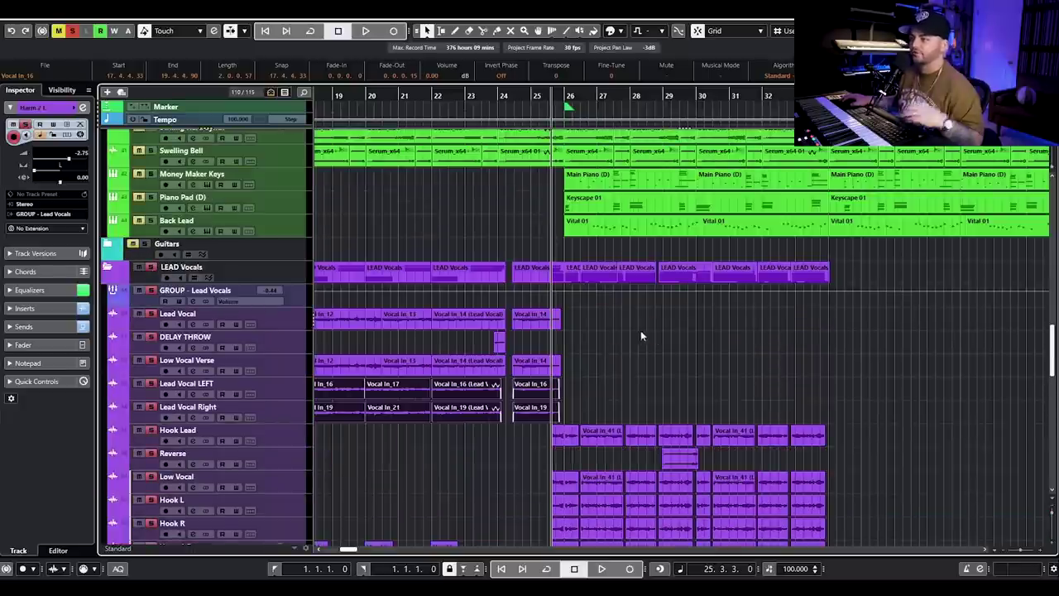
scroll(637, 327, down, 10)
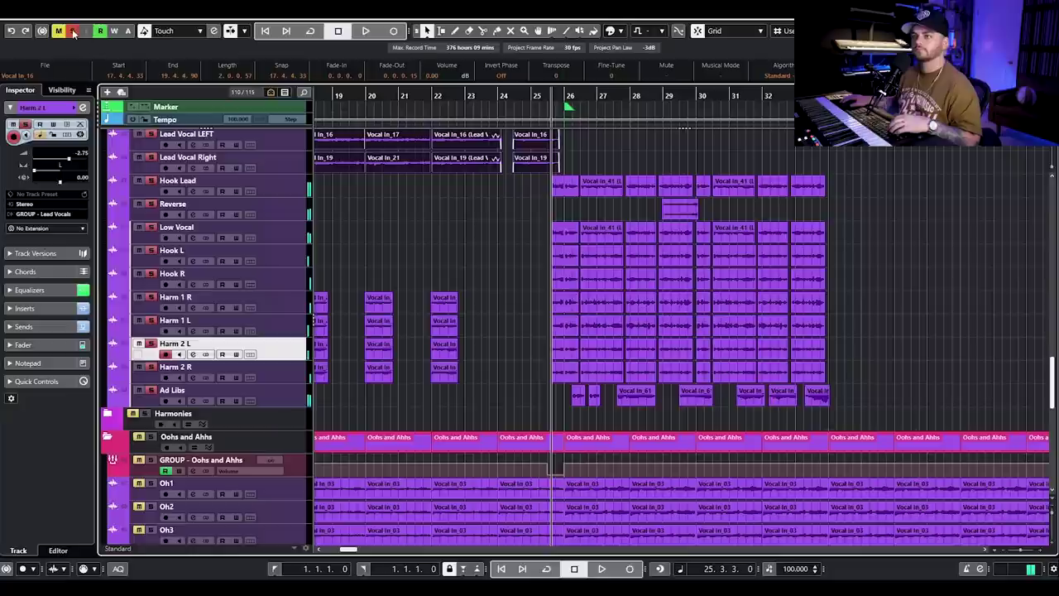
Step: Clear the folder solo, solo the Ad Libs track alone, and play it from 26.1.3 past bar 30
click(152, 391)
scroll(582, 386, up, 3)
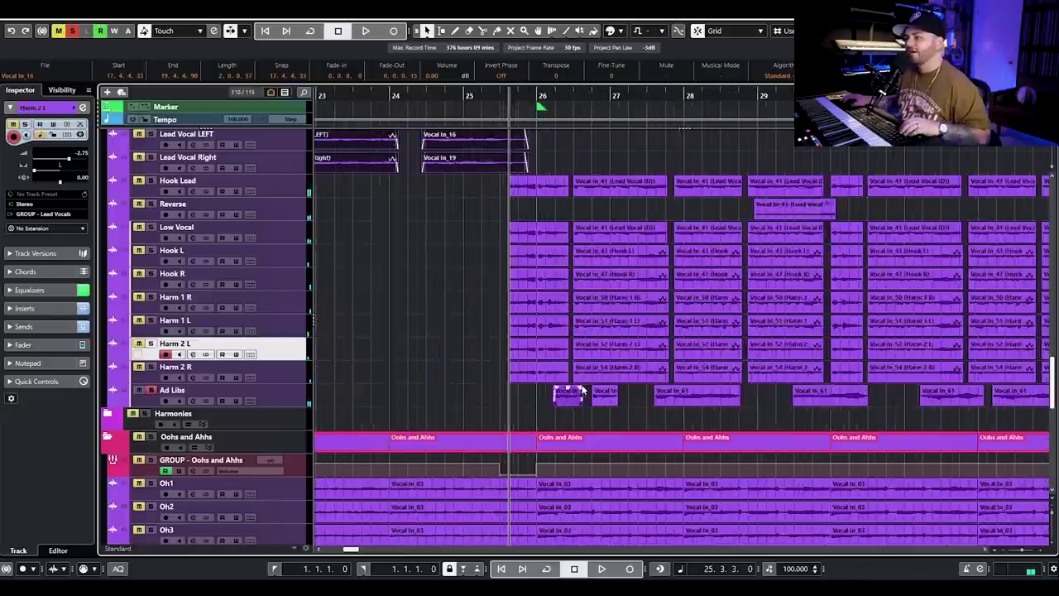
click(532, 98)
click(528, 98)
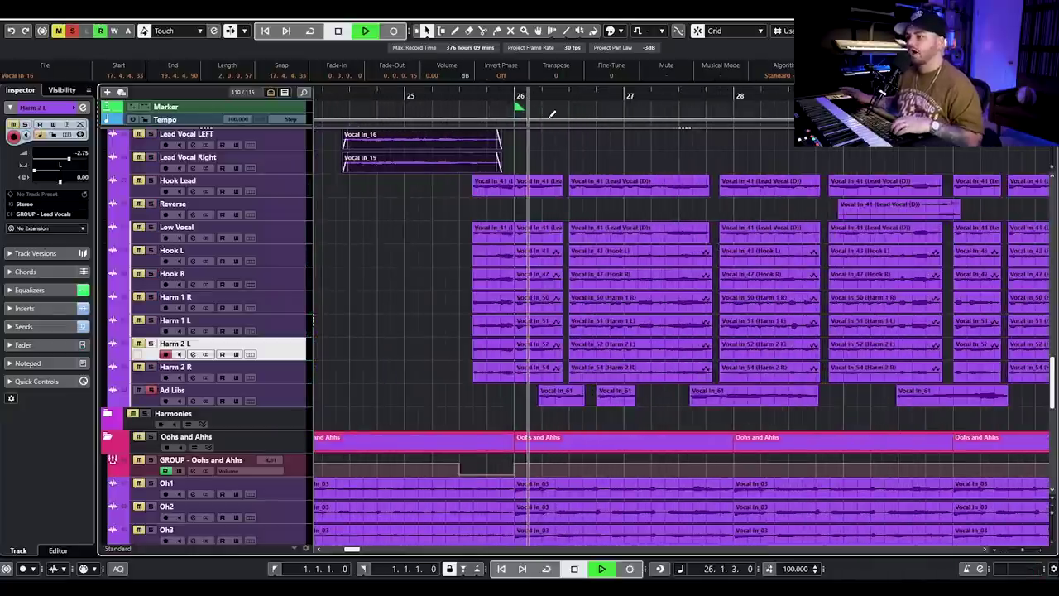
key(space)
key(g)
key(g)
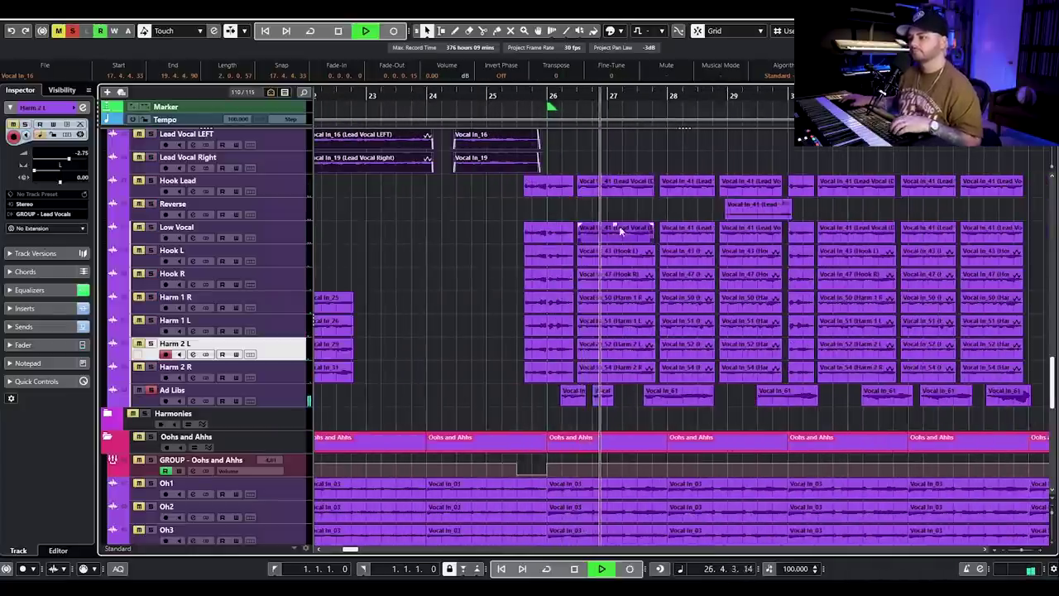
key(g)
key(g)
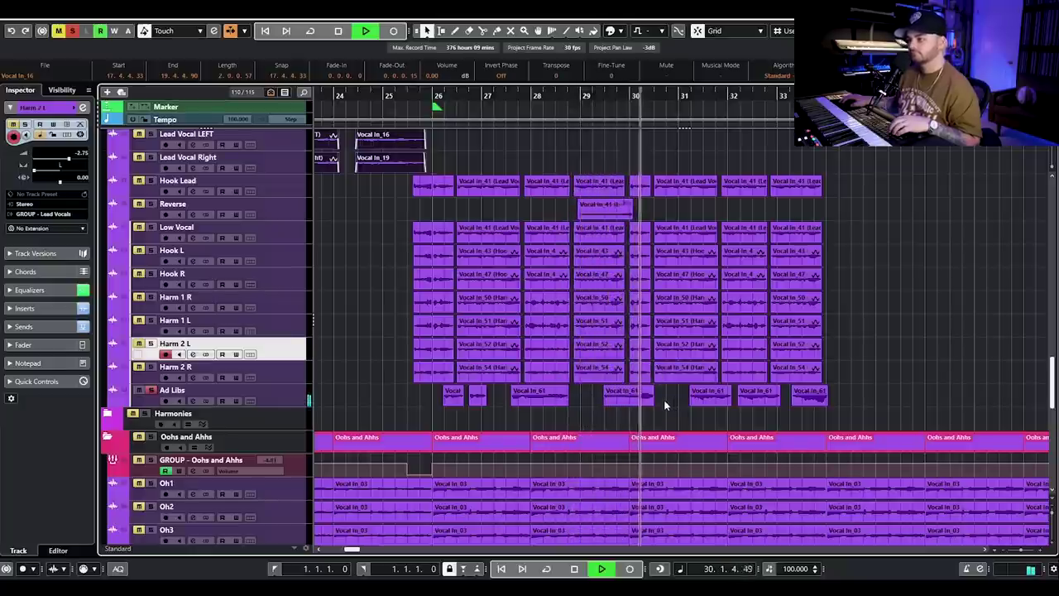
key(space)
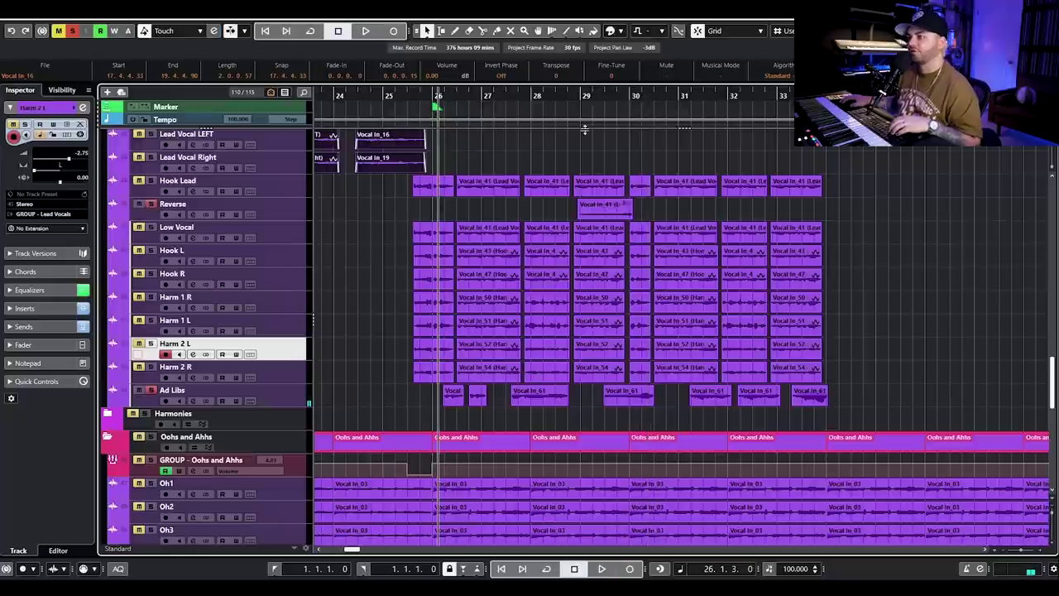
Step: Add the Reverse track to the soloed Ad Libs, play from 29.1.1 past bar 30, and clear the solos
click(578, 92)
key(space)
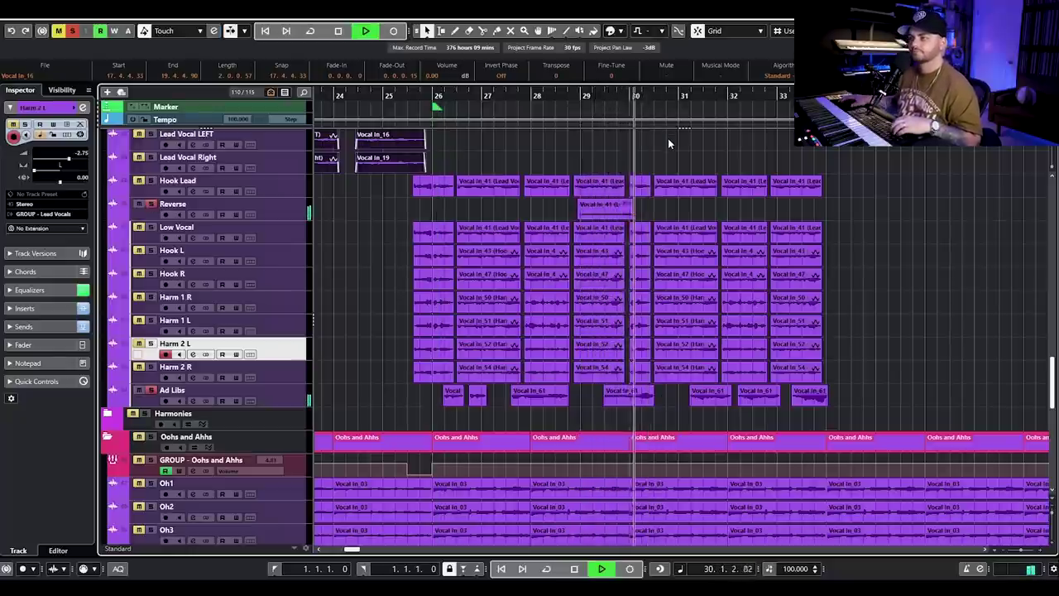
key(space)
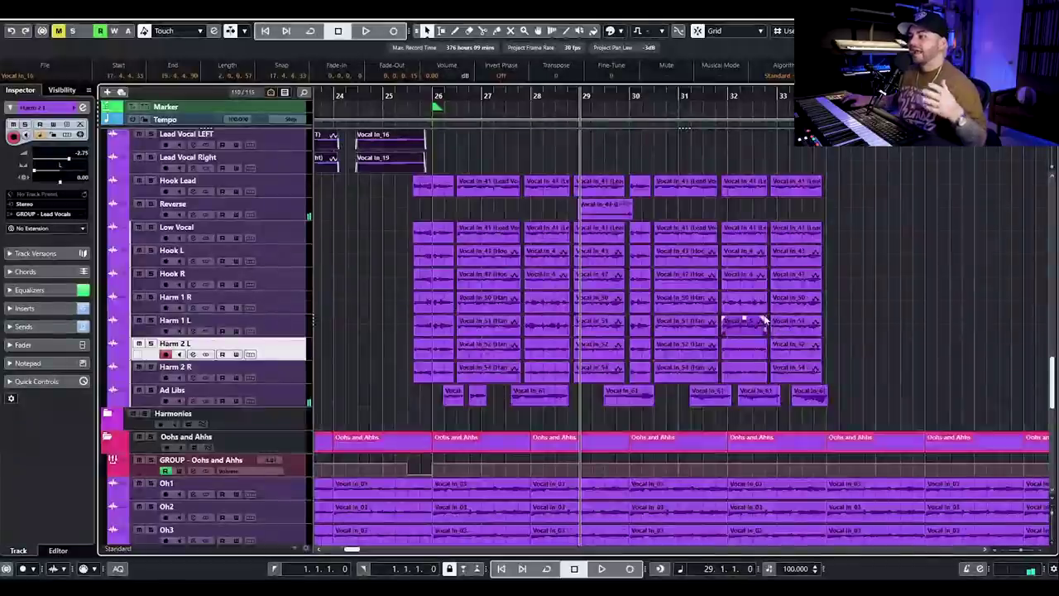
Step: Look over the lead vocal stack, the effect sends and groups, and the Oohs and Ahhs layers across the song
scroll(831, 339, up, 5)
scroll(828, 320, down, 3)
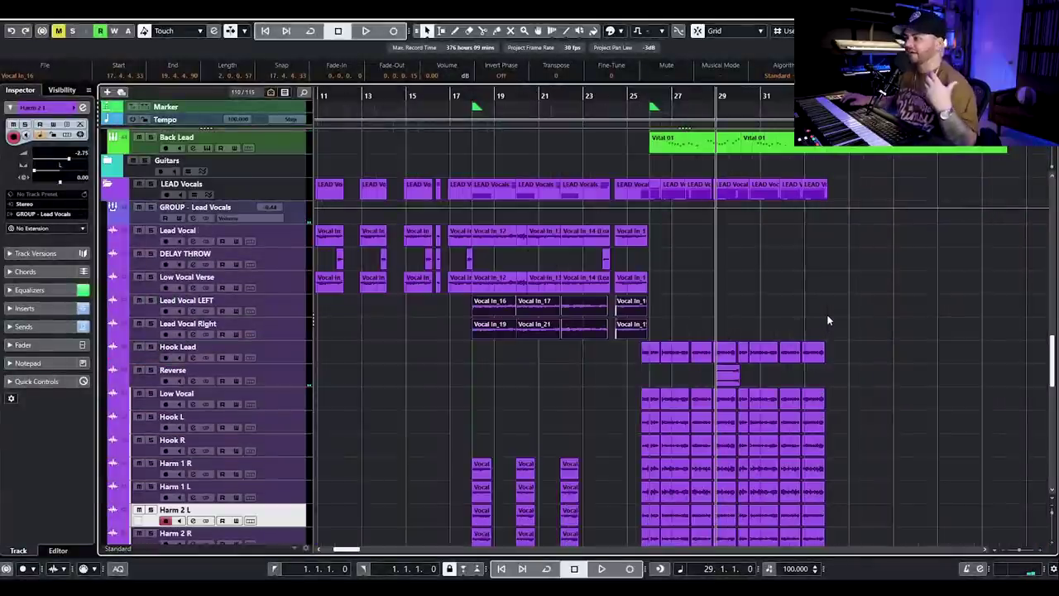
click(789, 292)
scroll(954, 304, down, 15)
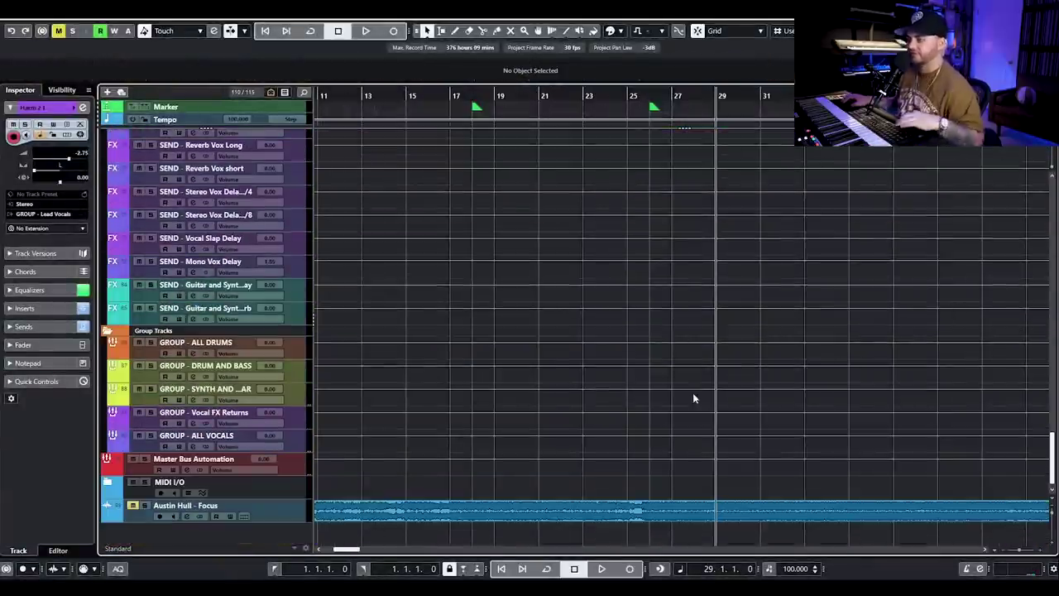
scroll(692, 392, up, 10)
scroll(768, 320, up, 2)
scroll(773, 317, down, 3)
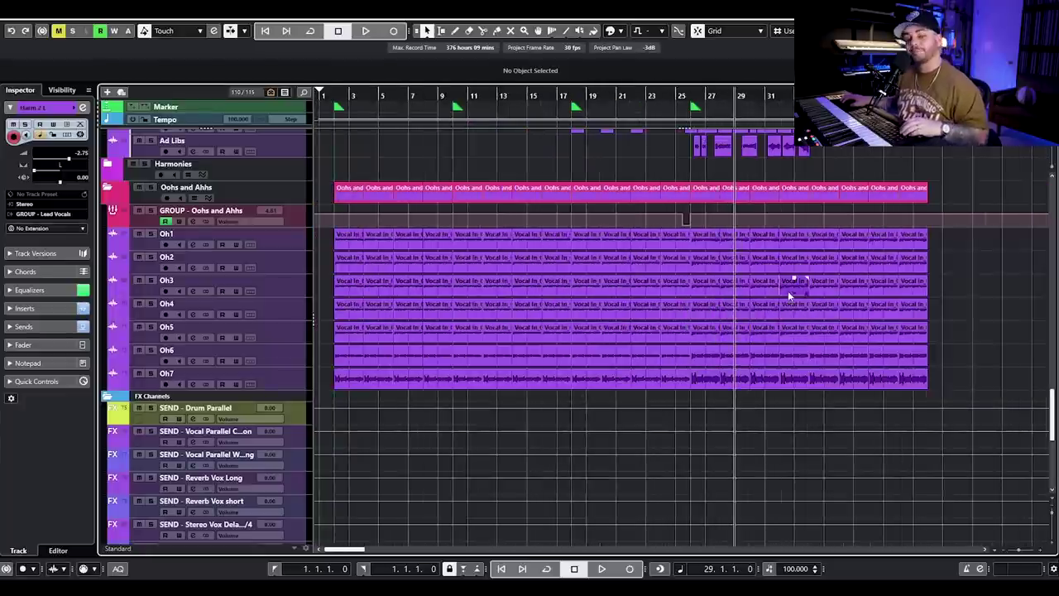
scroll(711, 289, down, 3)
scroll(671, 295, up, 5)
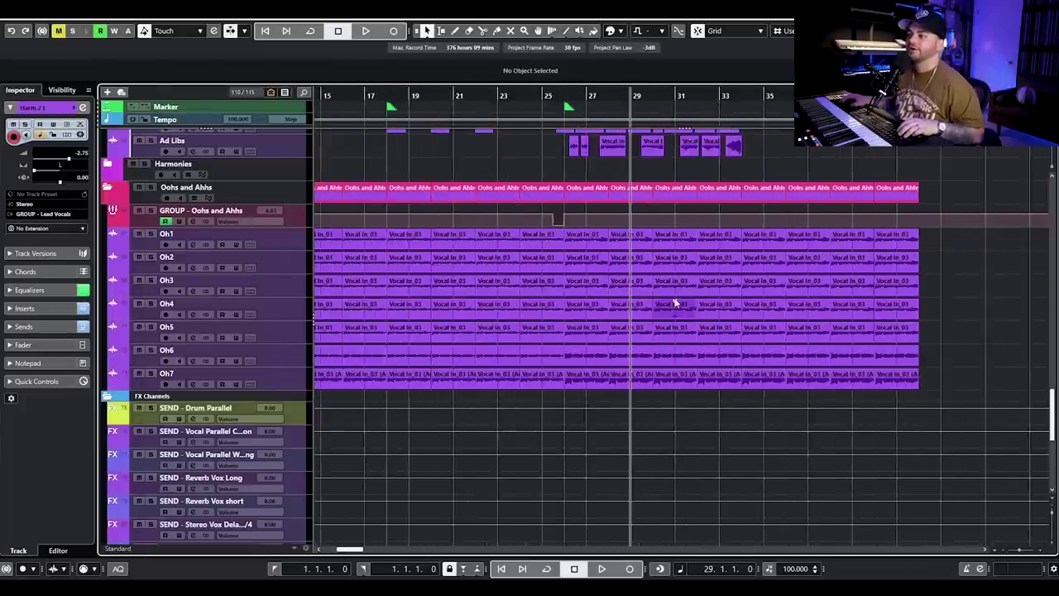
Step: Review the tracks down to the Focus audio track, select its event, and look over the vocals and synths again
scroll(626, 309, up, 4)
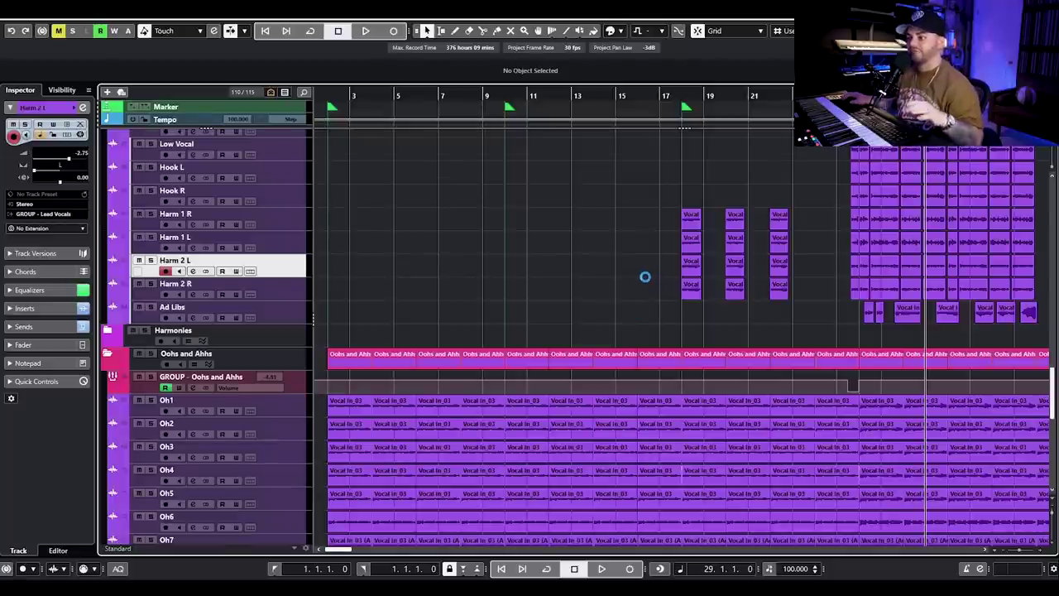
scroll(645, 276, up, 8)
scroll(646, 278, down, 8)
scroll(634, 367, down, 10)
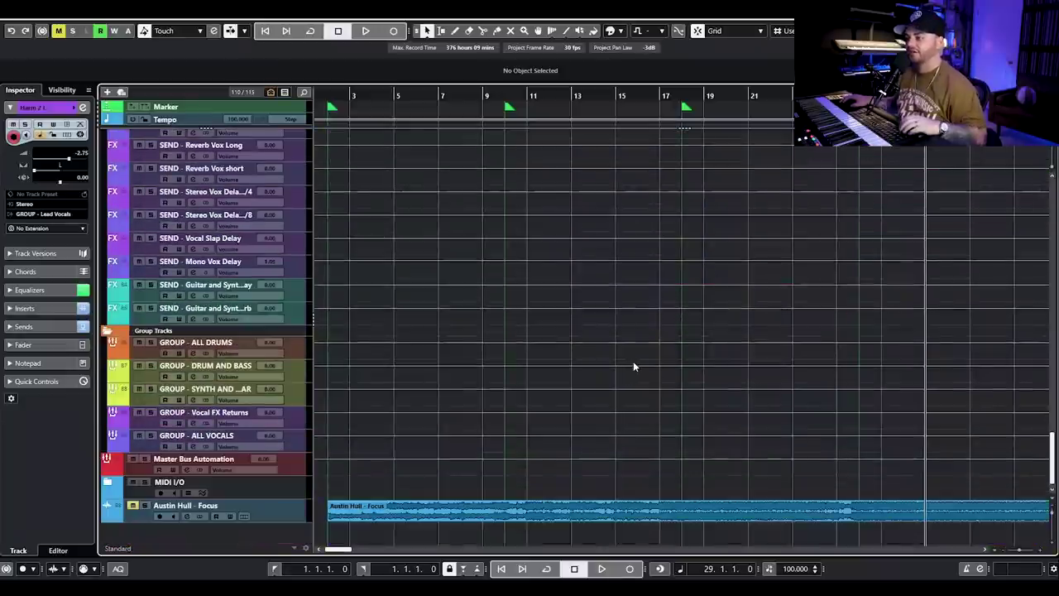
scroll(625, 405, down, 3)
click(590, 506)
scroll(543, 369, up, 15)
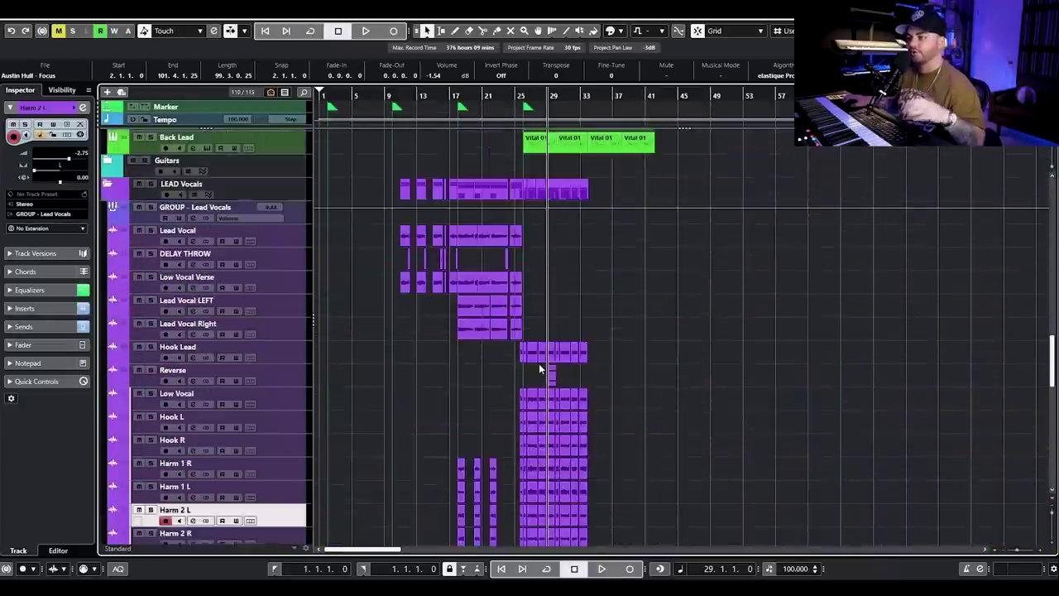
scroll(506, 341, up, 2)
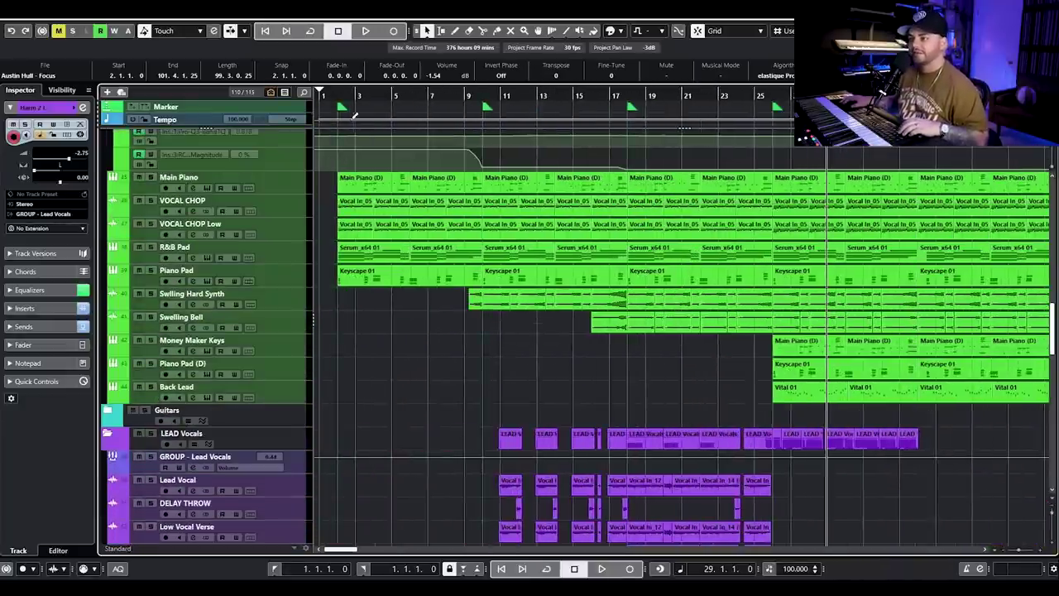
Step: Play the full arrangement without solos from 1.4.3 and follow the drum, FX, bass and synth tracks
click(335, 96)
scroll(428, 337, down, 15)
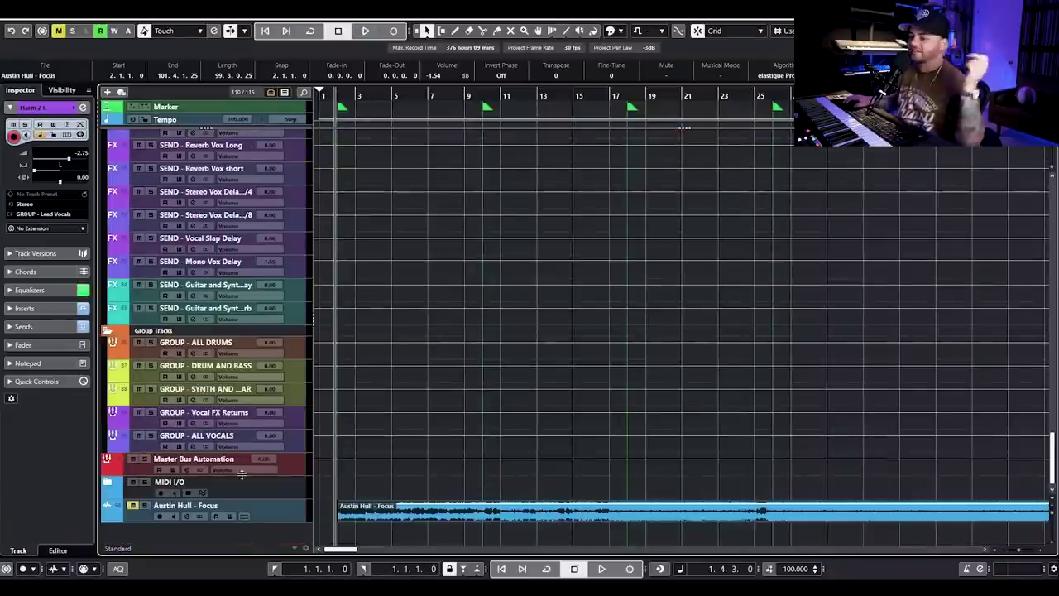
scroll(531, 198, up, 15)
key(space)
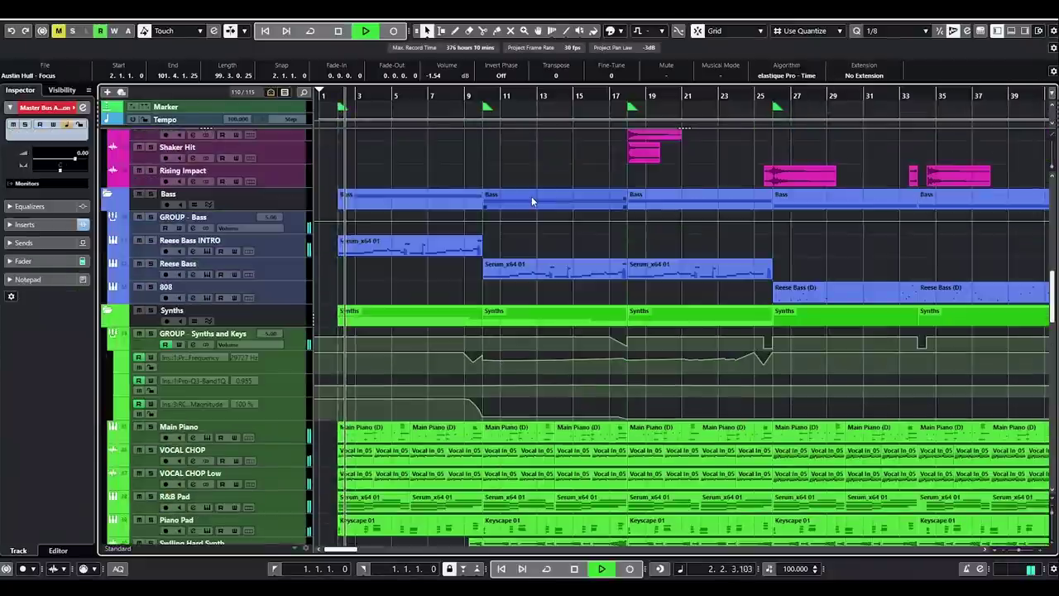
scroll(531, 197, up, 15)
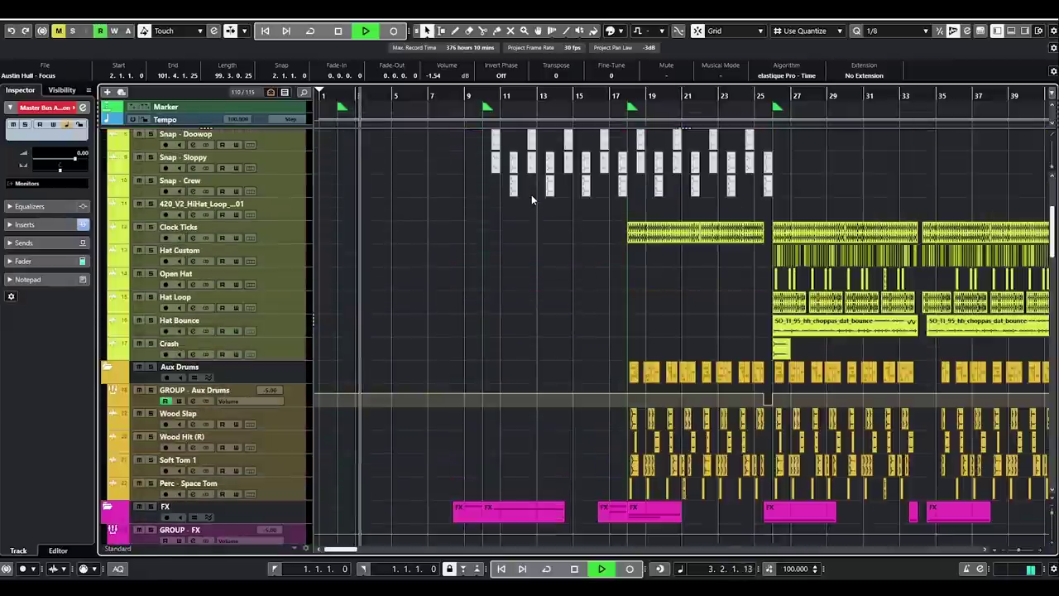
scroll(531, 196, up, 5)
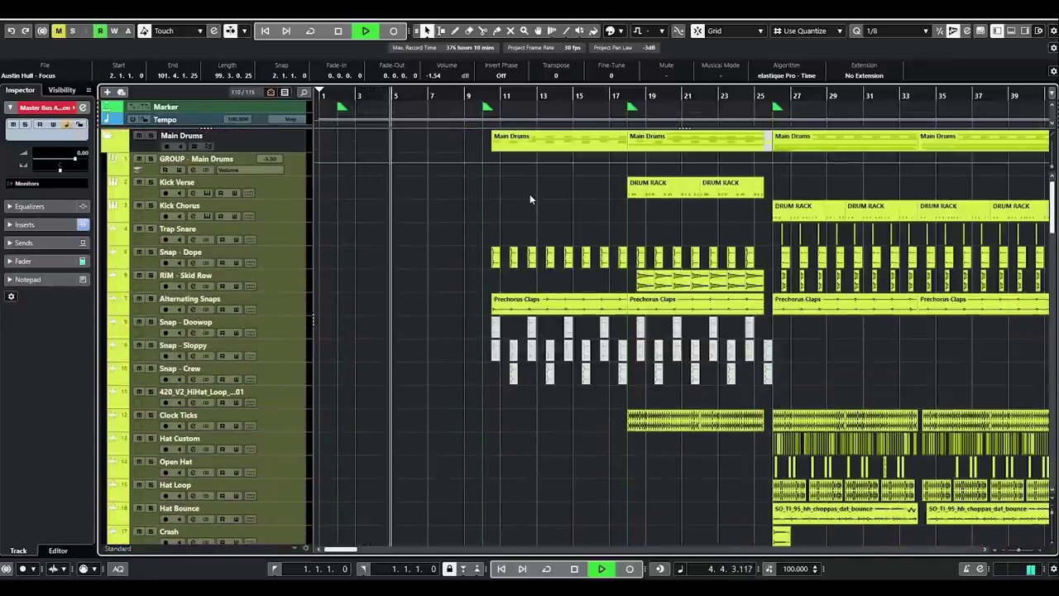
scroll(531, 192, down, 12)
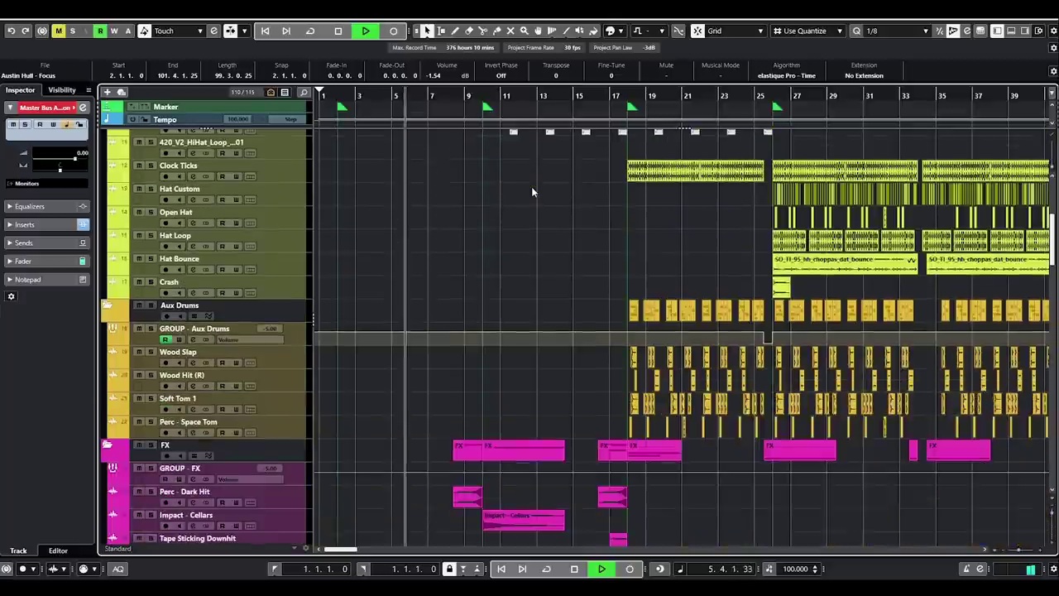
scroll(530, 187, down, 10)
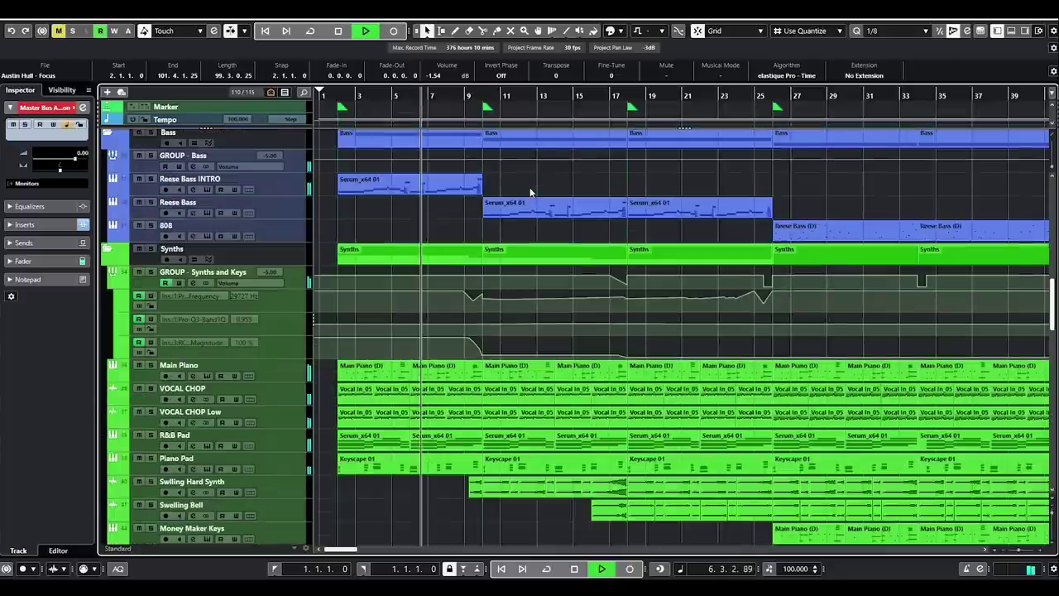
scroll(529, 187, down, 4)
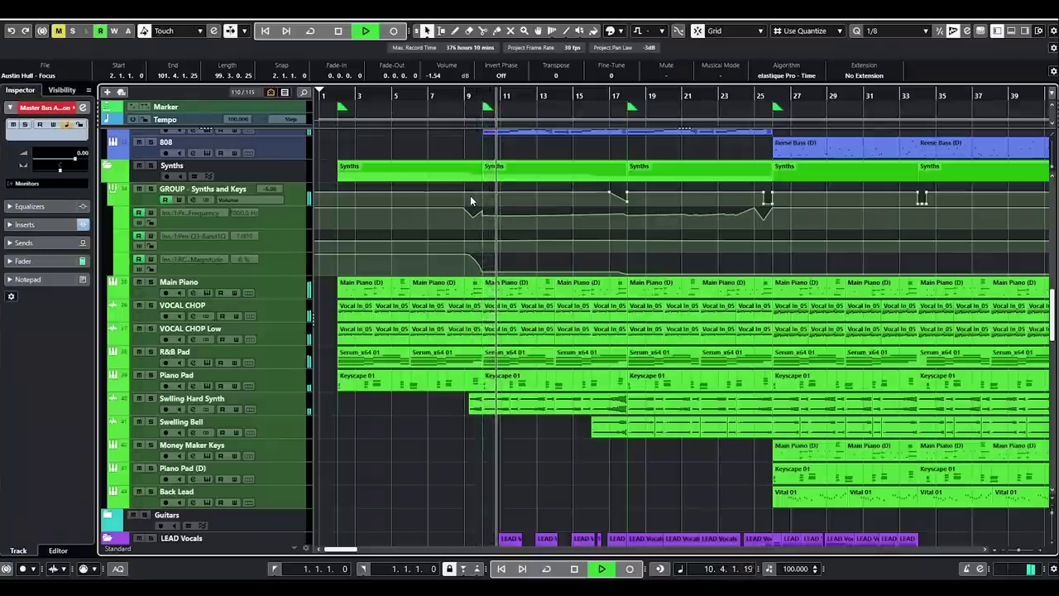
Step: Follow the lead vocals, delay throws, doubles and verse harmonies through bar 22 as the full arrangement plays
scroll(563, 285, down, 5)
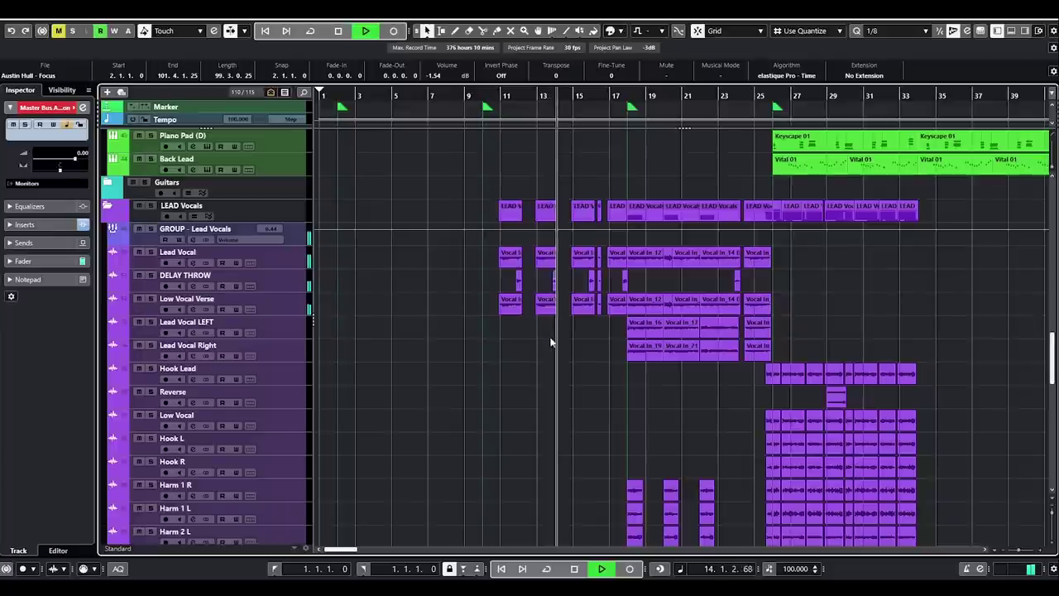
scroll(550, 342, down, 3)
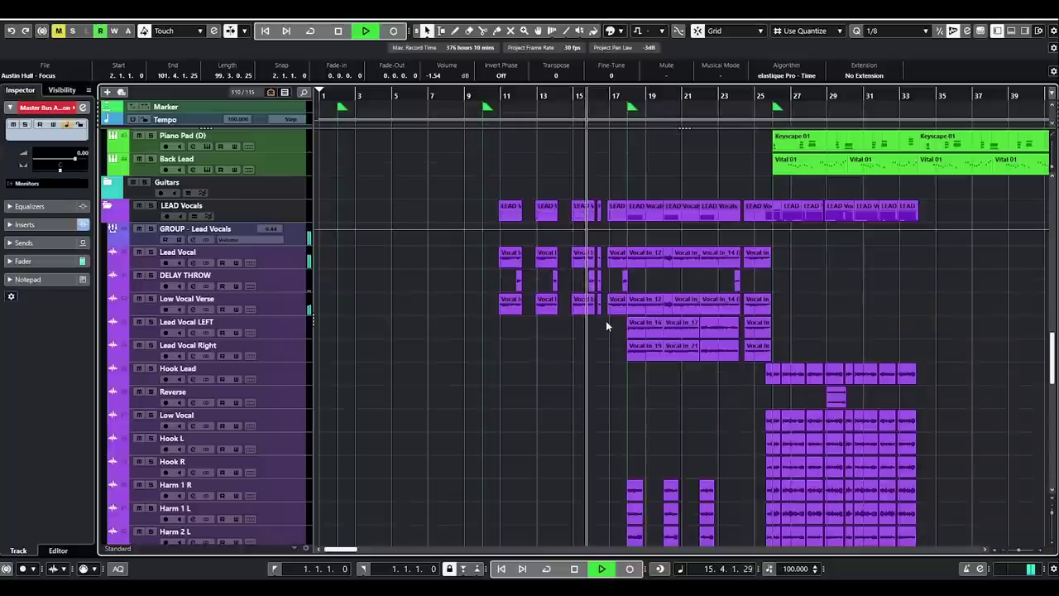
scroll(606, 322, up, 3)
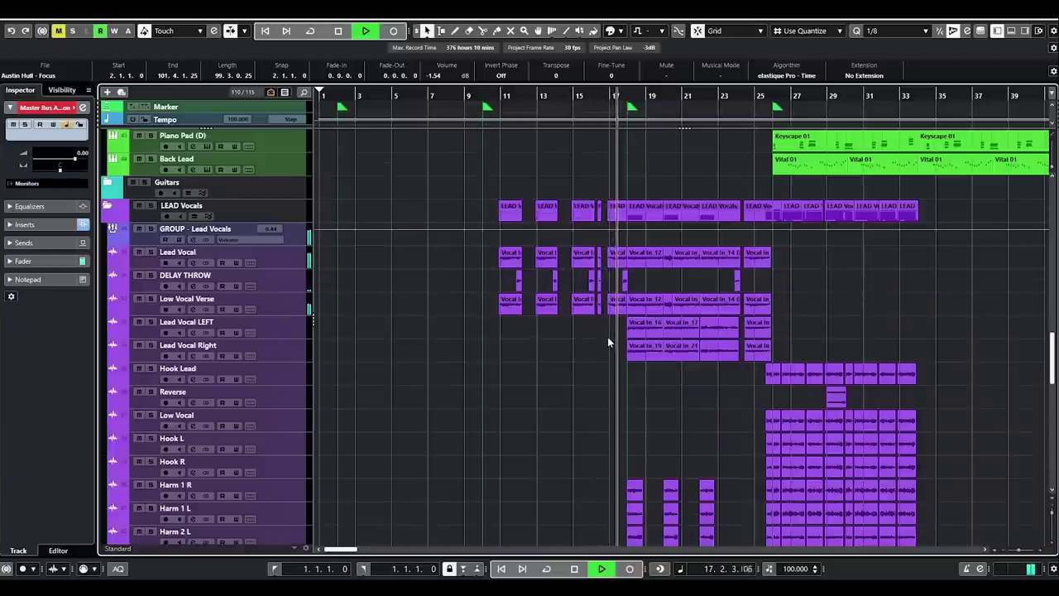
scroll(606, 335, down, 3)
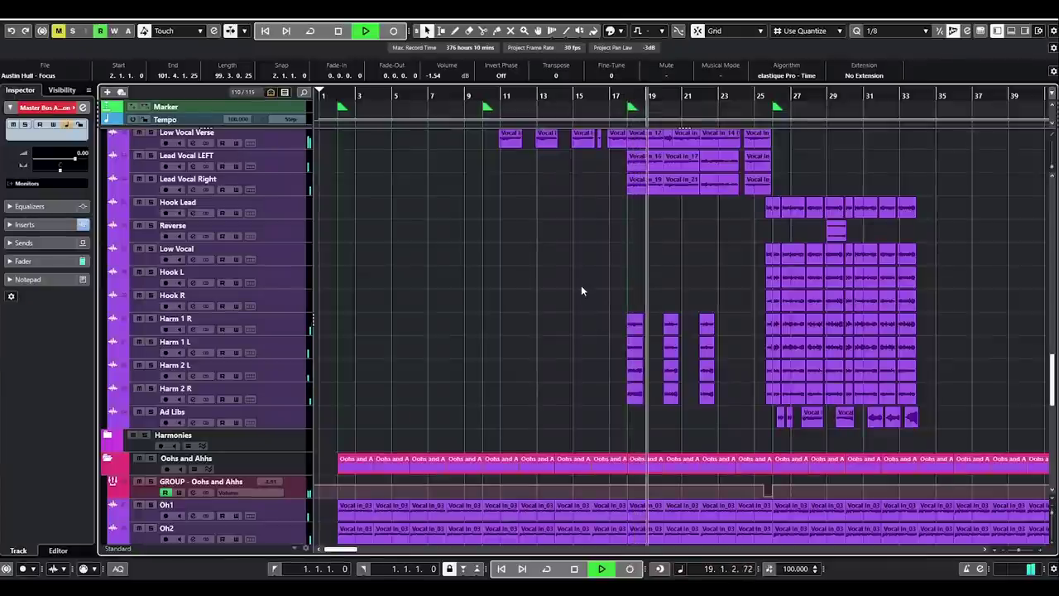
scroll(582, 285, down, 2)
scroll(583, 284, up, 4)
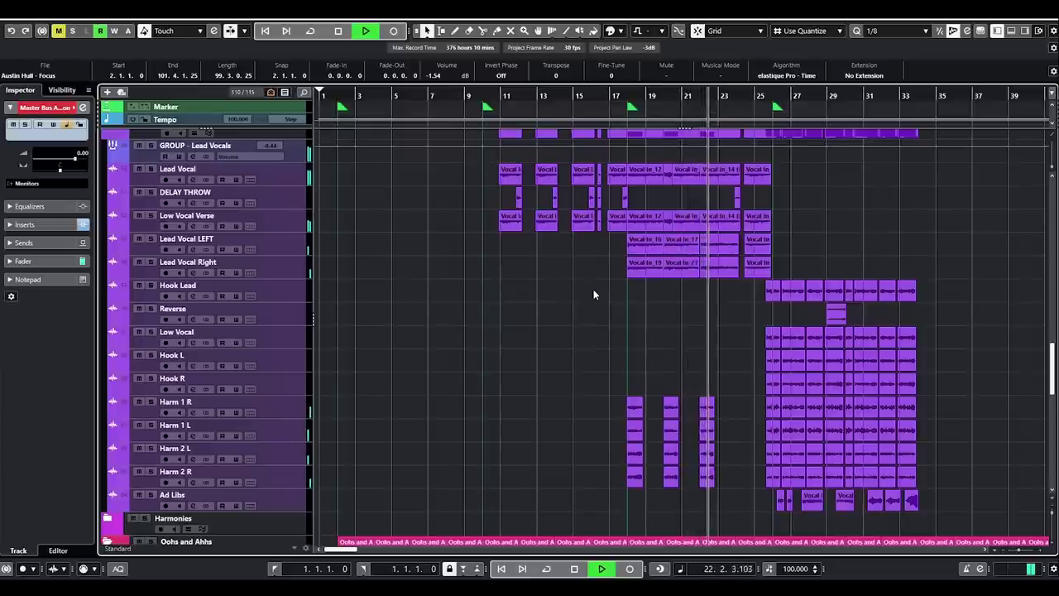
Step: Bring the later bars into view and follow the vocal layers from the end of the verse into the hook at bar 26
key(f)
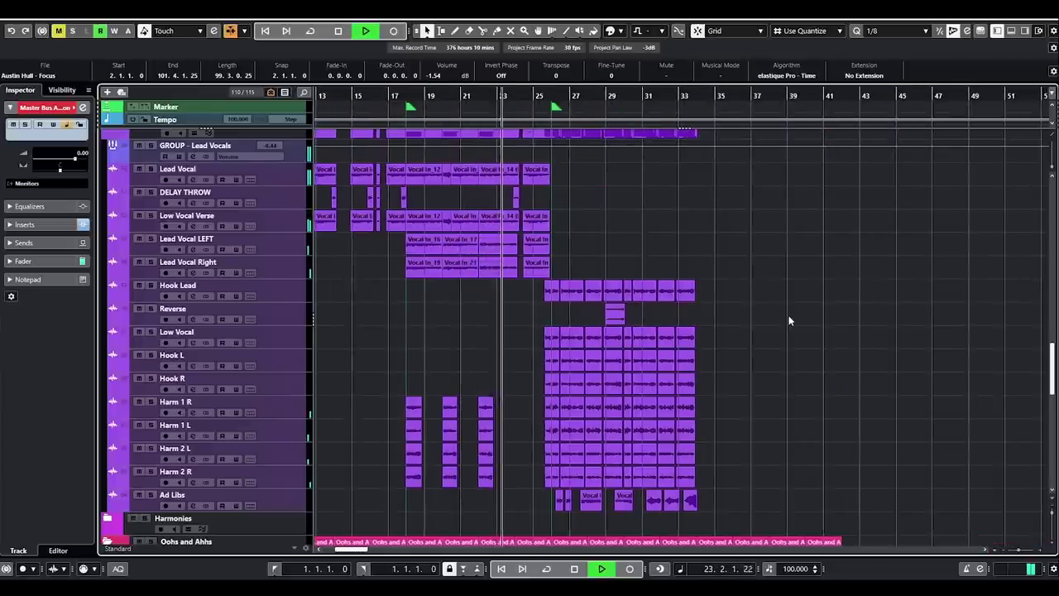
scroll(770, 302, down, 5)
scroll(757, 291, up, 3)
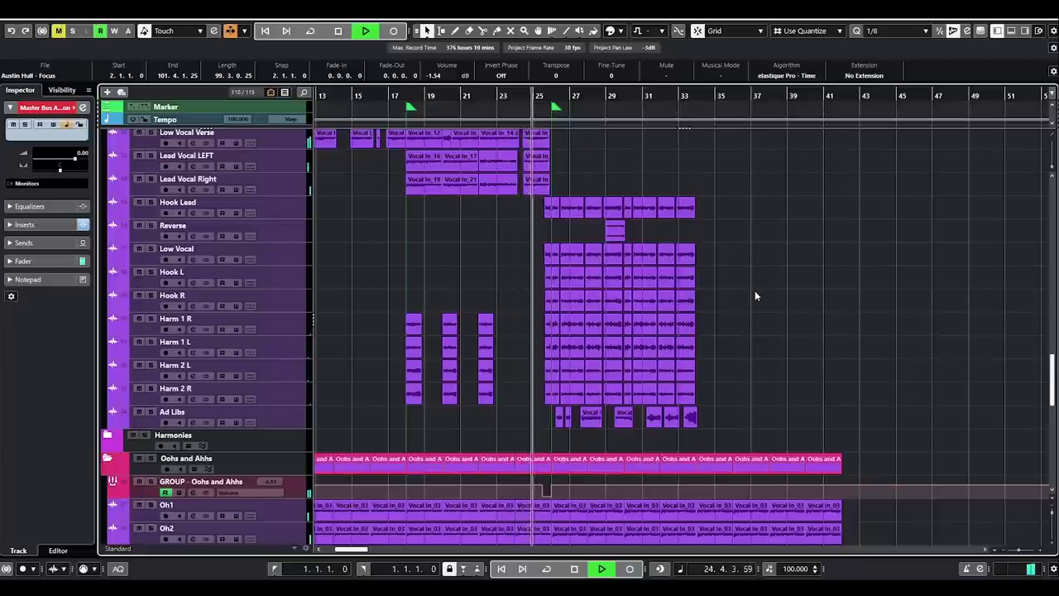
scroll(754, 290, up, 5)
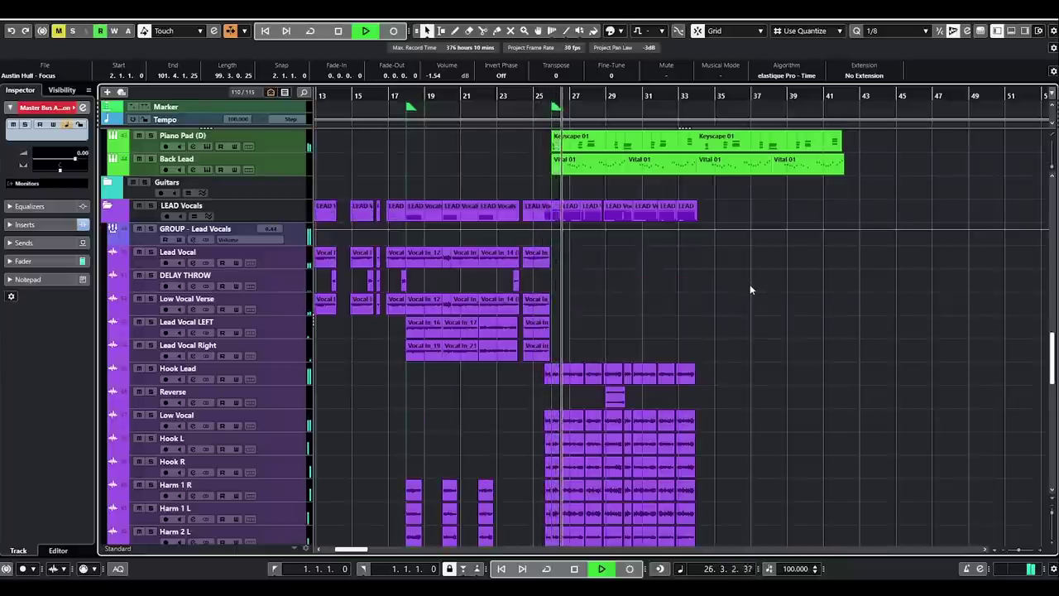
Step: Follow the synth, piano, pad and vocal chop tracks with their group automation through bars 27 to 29
scroll(749, 288, up, 7)
scroll(750, 293, up, 3)
scroll(750, 293, down, 3)
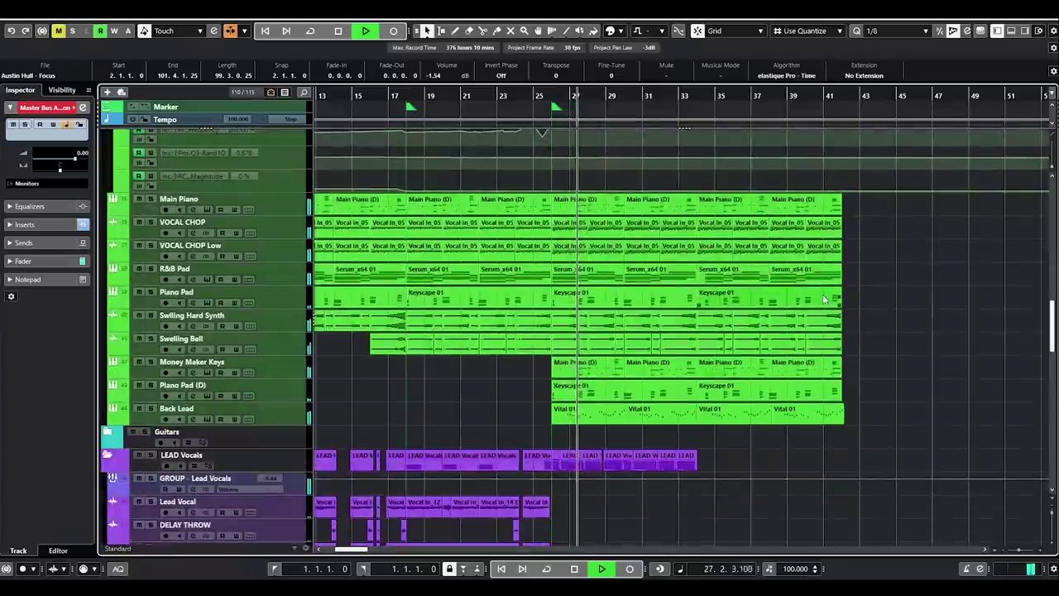
scroll(830, 299, up, 3)
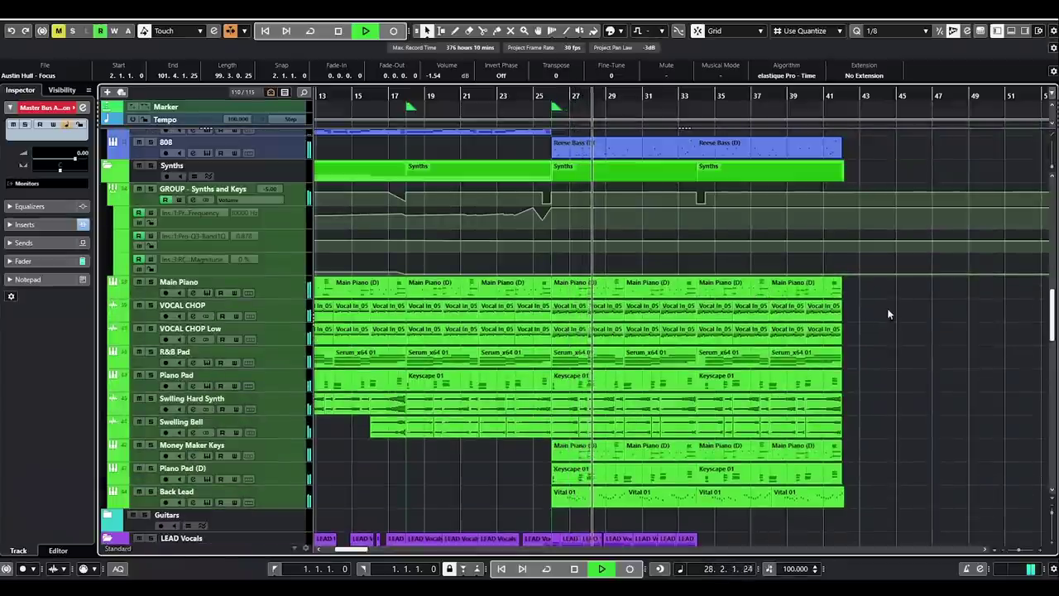
scroll(891, 309, down, 3)
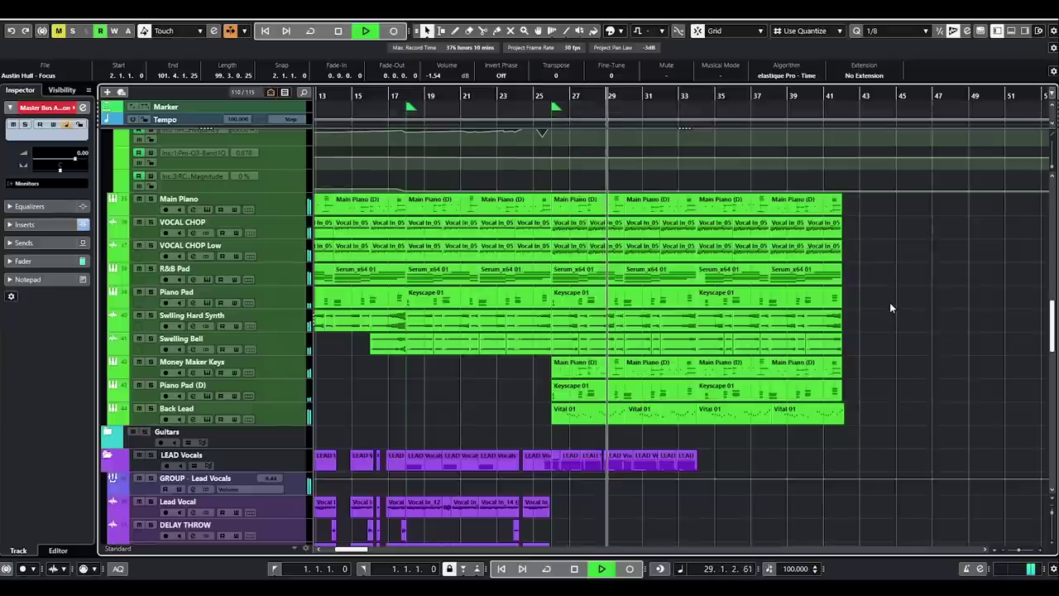
Step: Follow the Hook Lead, Reverse, harmony and Ad Libs layers through the rest of the hook up to bar 34
scroll(888, 298, down, 12)
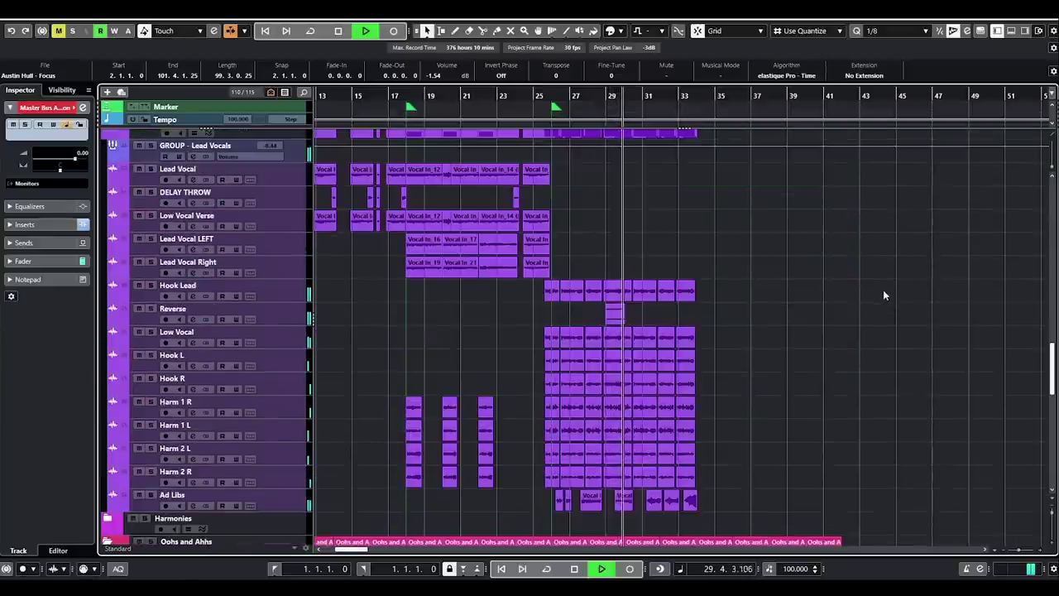
scroll(877, 293, down, 3)
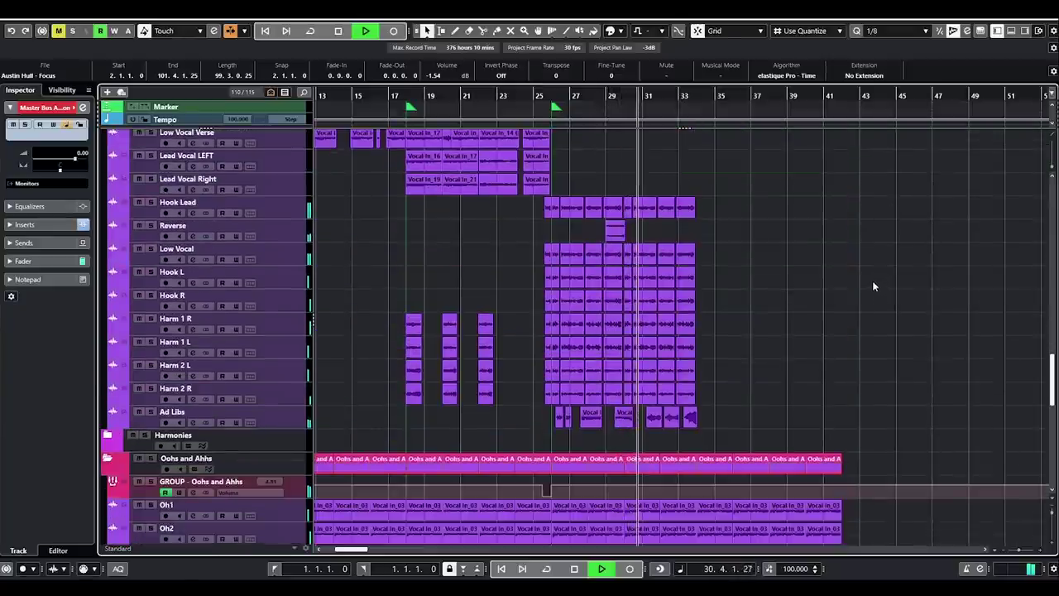
scroll(840, 272, down, 3)
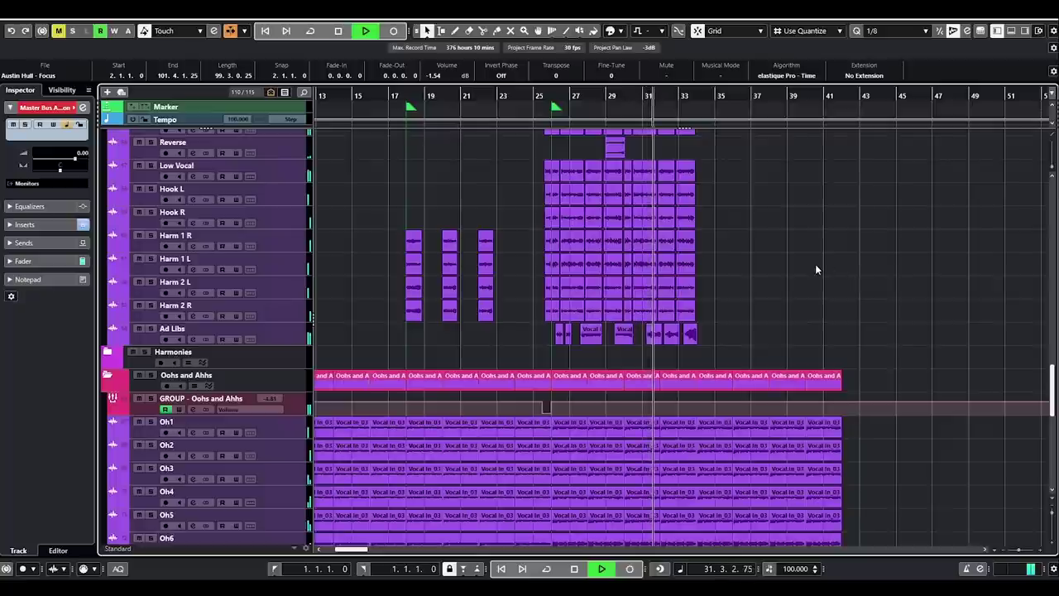
scroll(808, 262, up, 3)
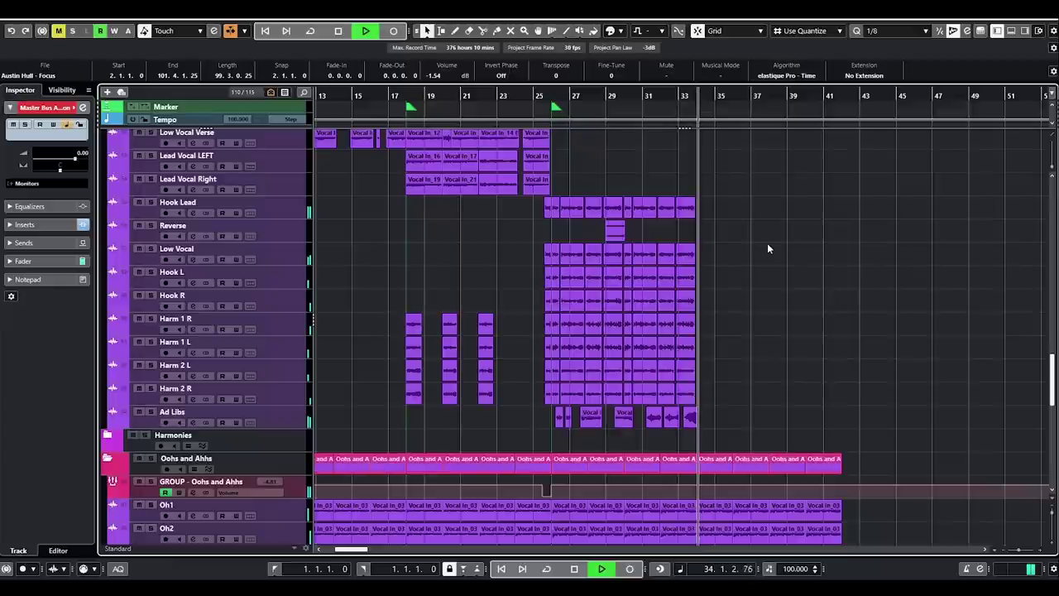
Step: Follow the Oohs and Ahhs layers past bar 34, stop playback, and look over the tracks down to the Focus audio track
scroll(771, 248, down, 9)
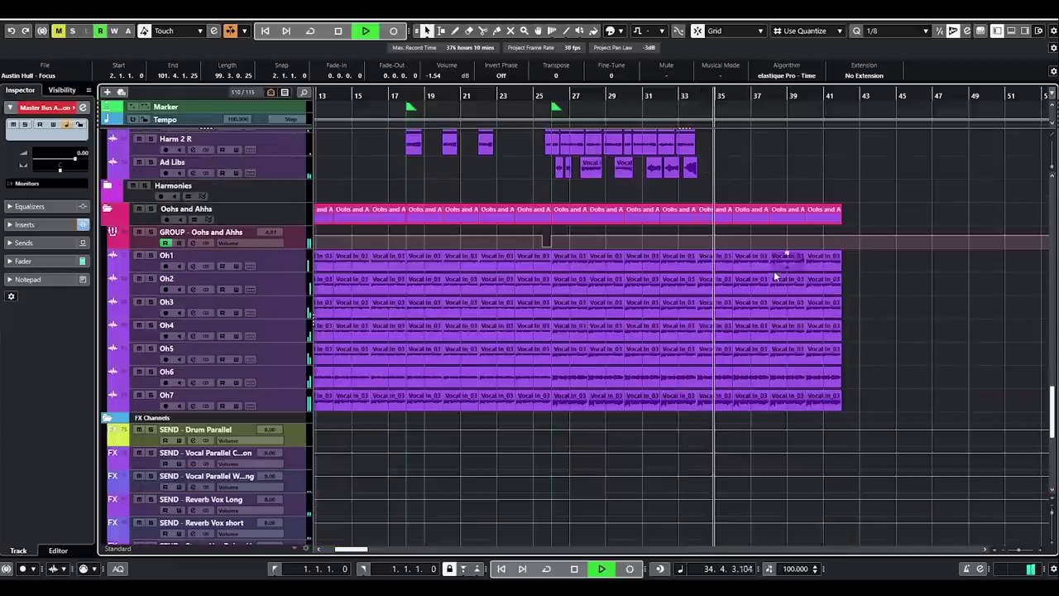
key(space)
scroll(871, 312, down, 12)
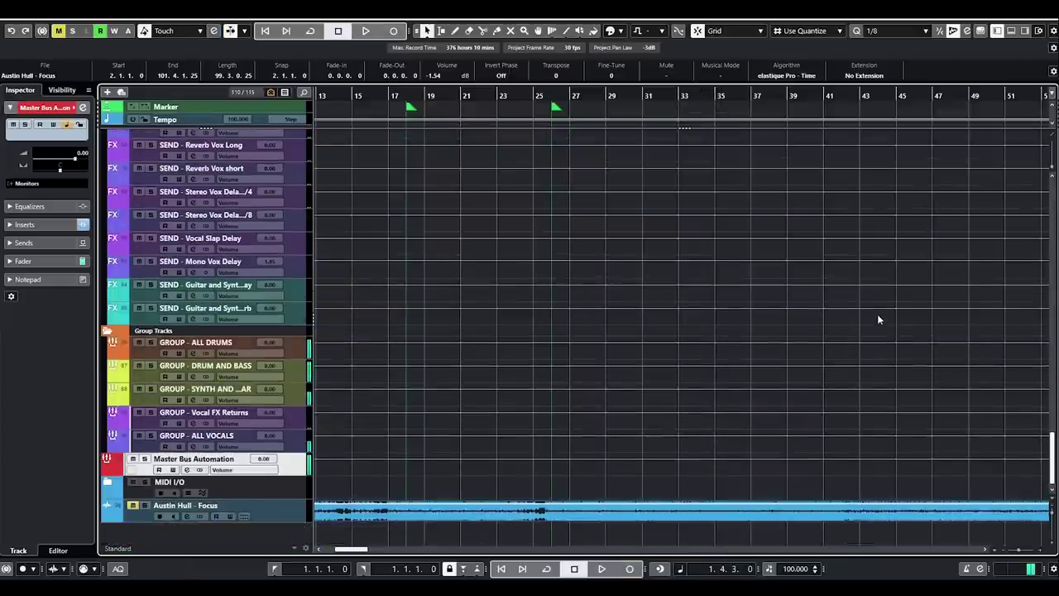